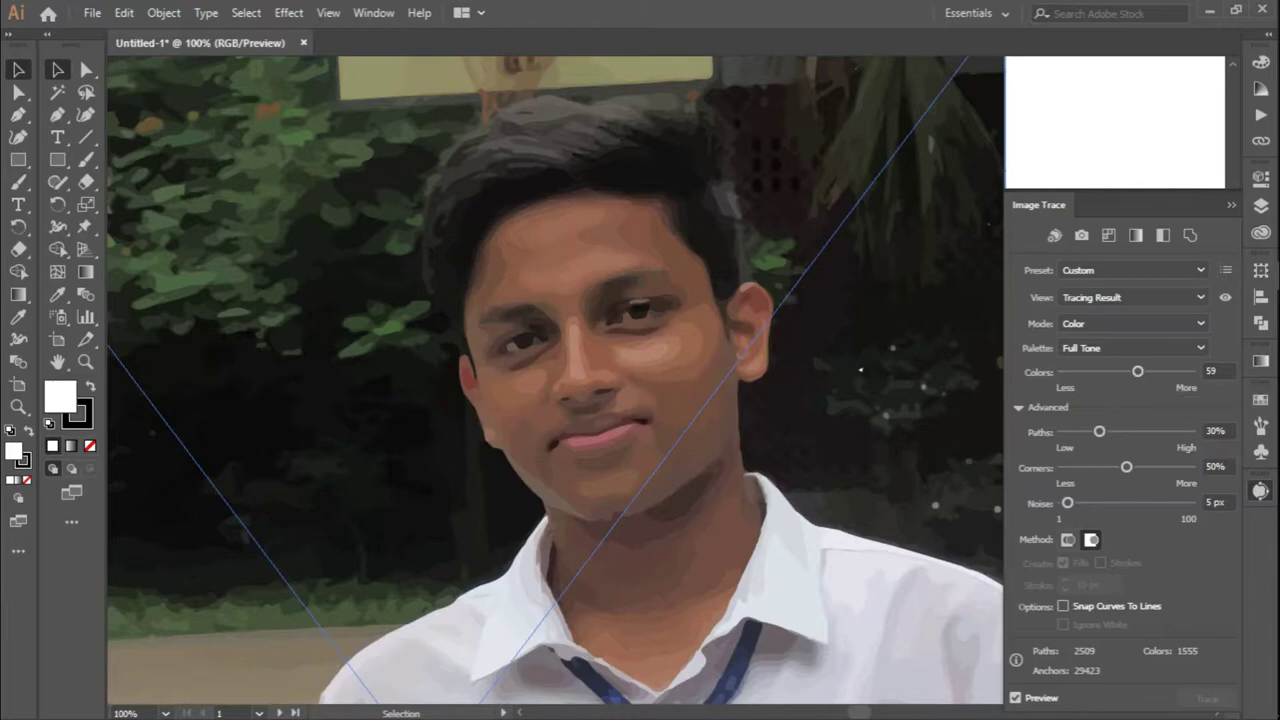
- Set the Image Trace to Paths 82% and 76 colours, then fine-tune the Corners slider
{"action": "left_click_drag", "start_coordinate": [1099, 431], "coordinate": [1167, 431]}
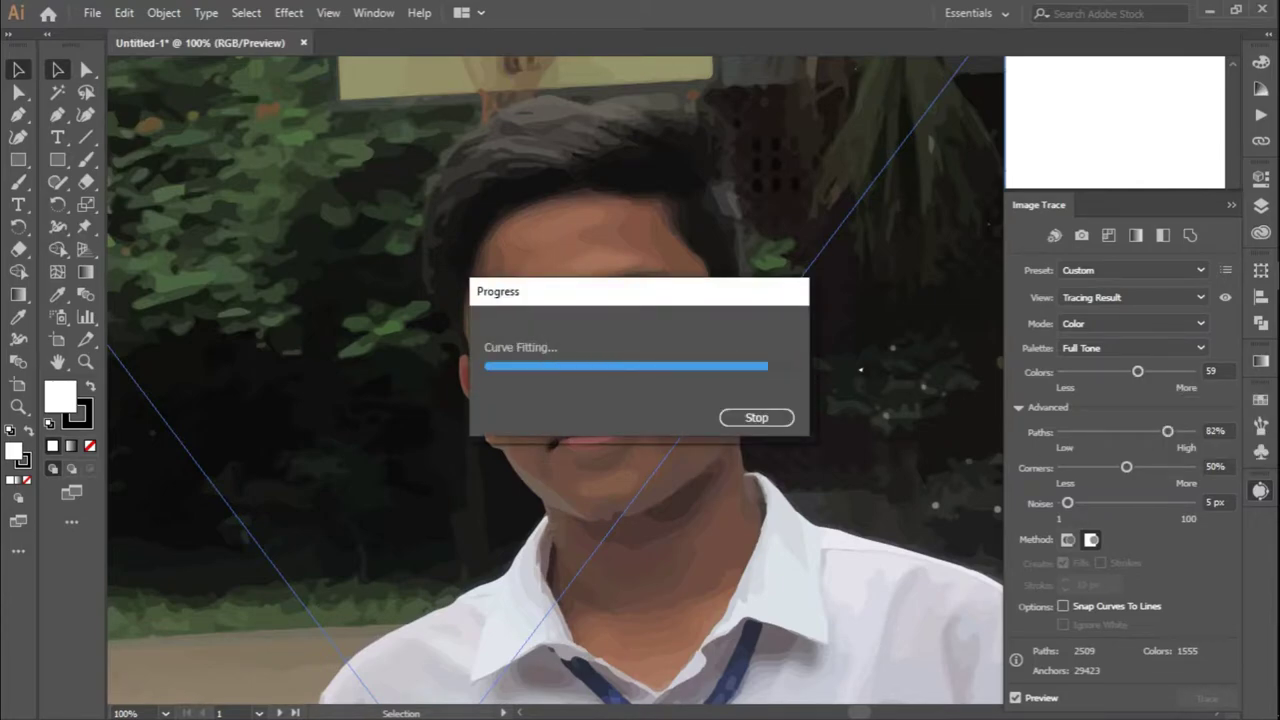
{"action": "left_click_drag", "start_coordinate": [1137, 371], "coordinate": [1159, 371]}
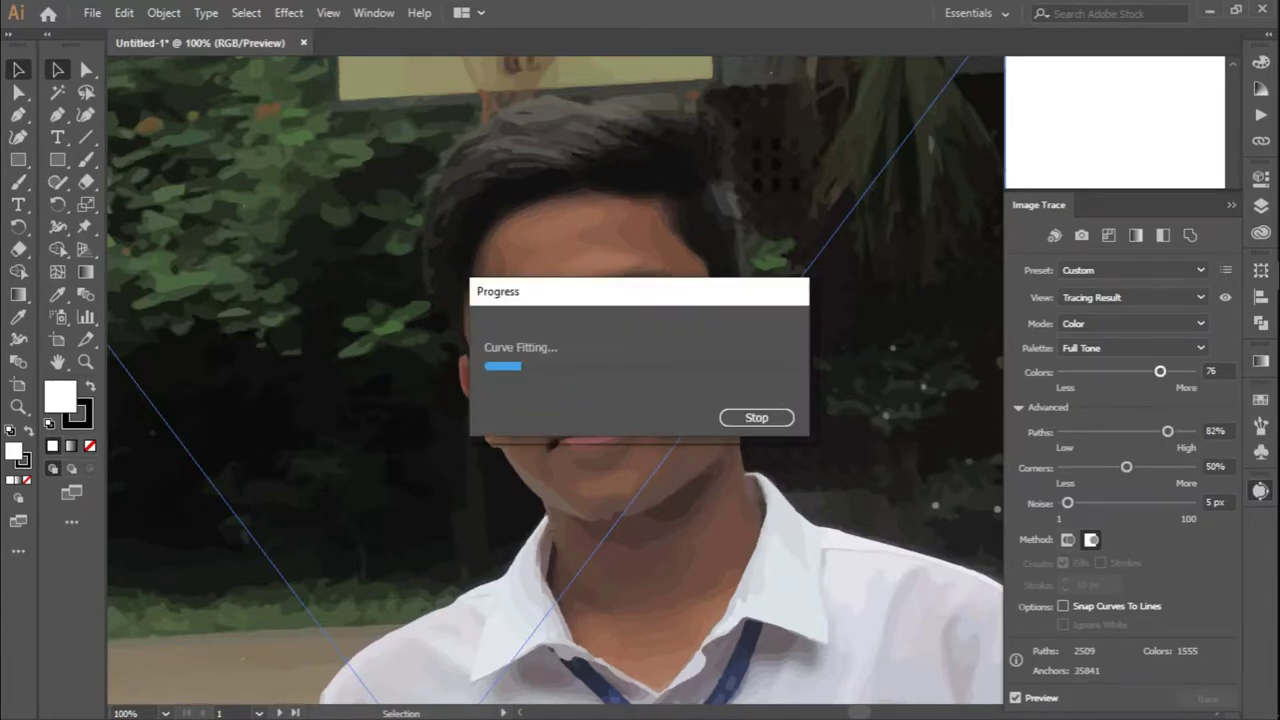
{"action": "mouse_move", "coordinate": [1126, 467]}
{"action": "left_mouse_down"}
{"action": "mouse_move", "coordinate": [1081, 467]}
{"action": "mouse_move", "coordinate": [1112, 467]}
{"action": "left_mouse_up"}
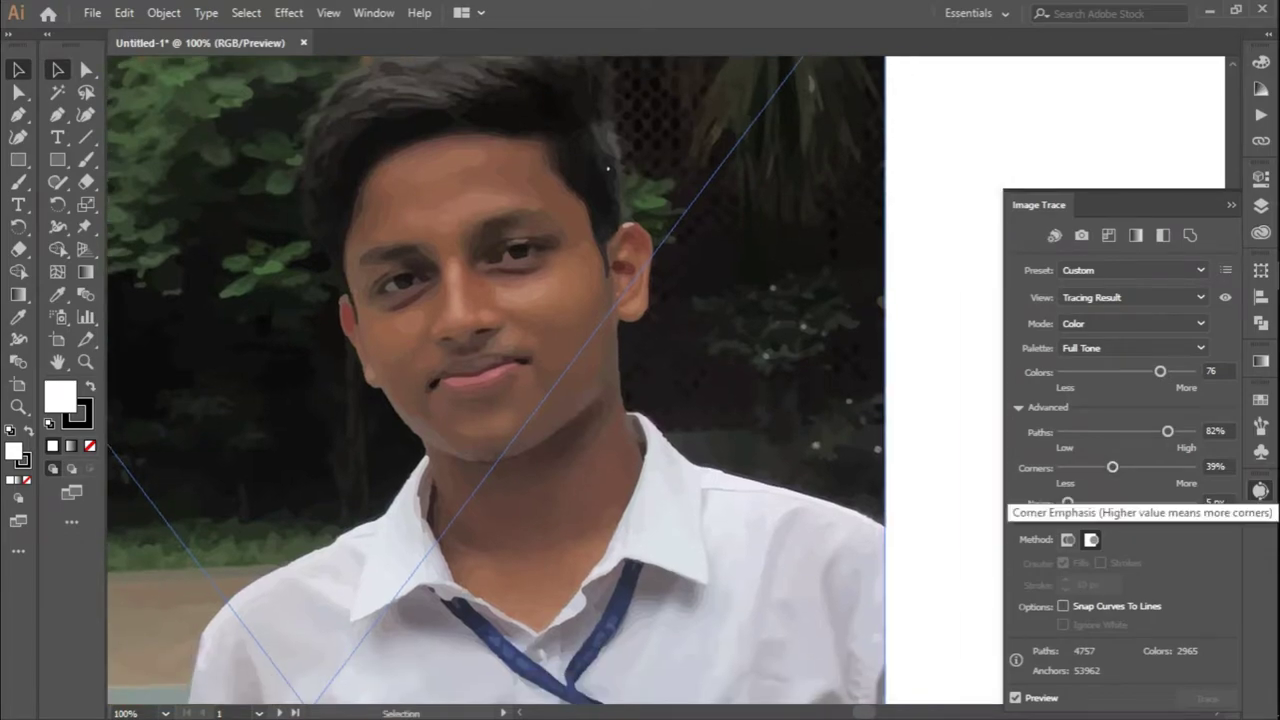
{"action": "left_click_drag", "start_coordinate": [1112, 467], "coordinate": [1166, 467]}
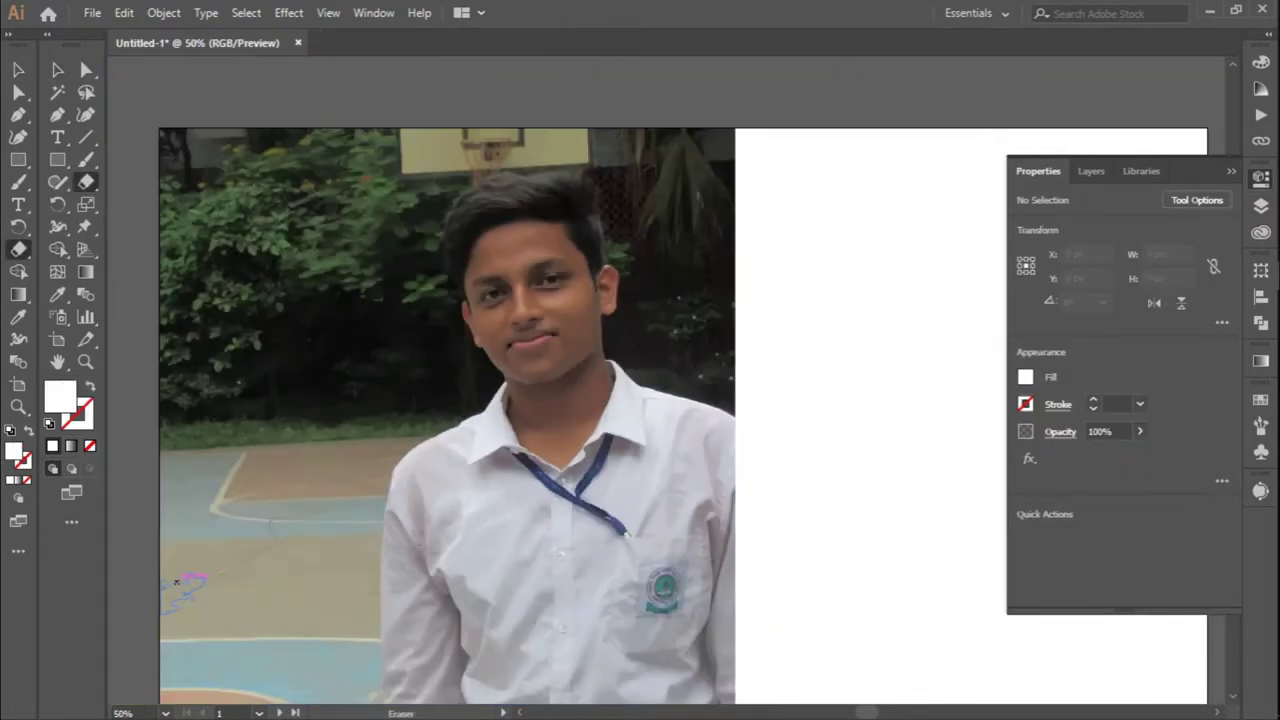
- Erase bands of background around the boy's head and across the lower photo
{"action": "left_click_drag", "start_coordinate": [150, 586], "coordinate": [745, 586]}
{"action": "left_click_drag", "start_coordinate": [130, 540], "coordinate": [754, 540]}
{"action": "mouse_move", "coordinate": [366, 528]}
{"action": "left_mouse_down"}
{"action": "mouse_move", "coordinate": [417, 214]}
{"action": "mouse_move", "coordinate": [769, 419]}
{"action": "left_mouse_up"}
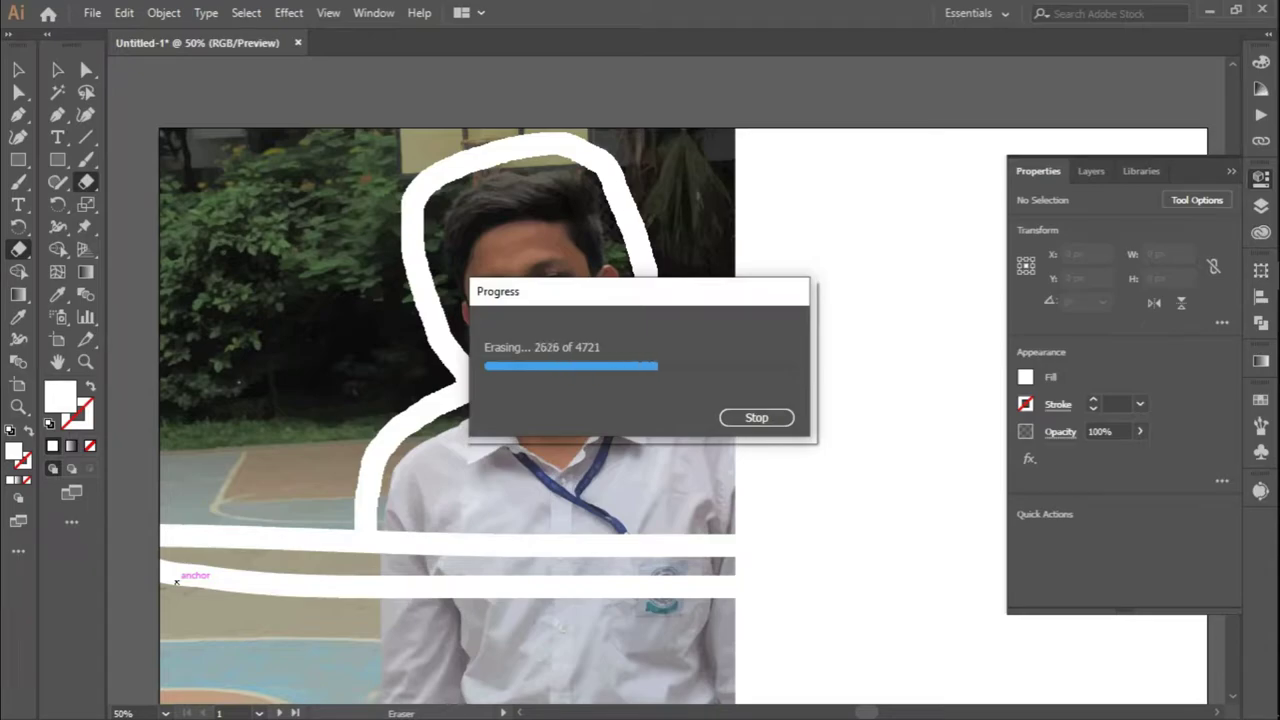
{"action": "key", "text": "v"}
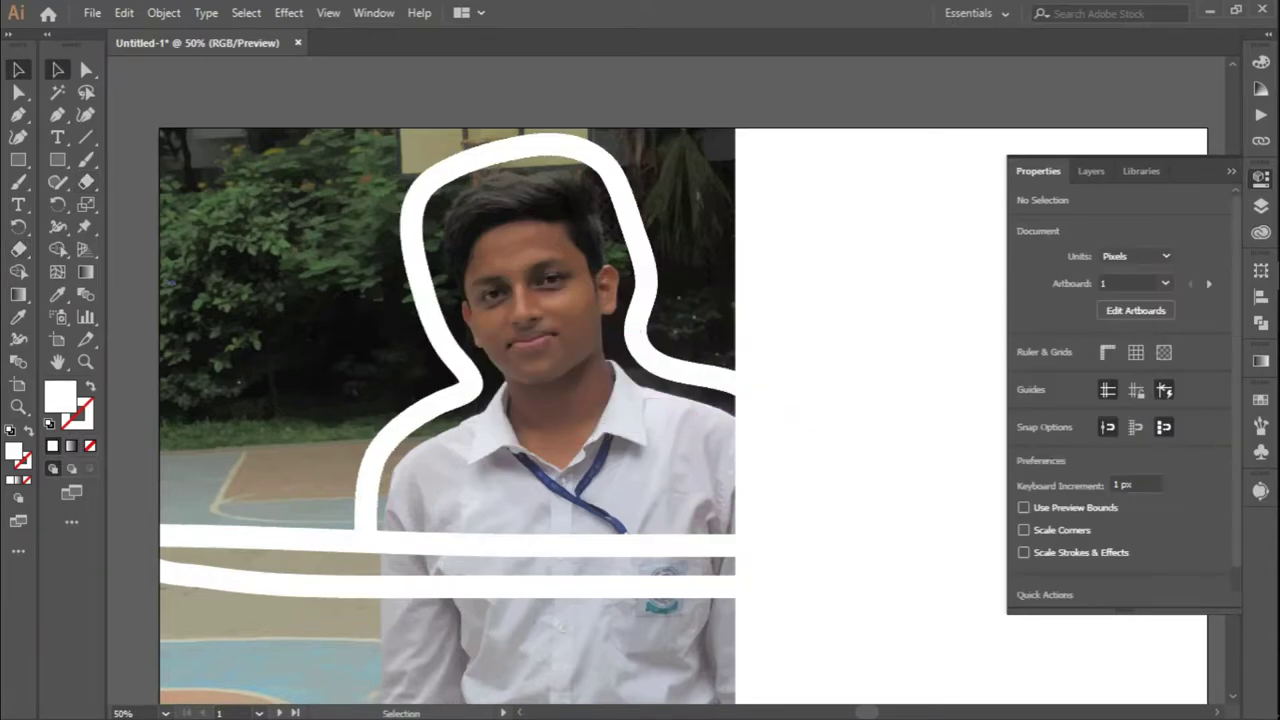
- Select and delete the remaining background pieces of the trace, then clear the selection
{"action": "key", "text": "ctrl+a"}
{"action": "key", "text": "q"}
{"action": "key", "text": "ctrl+minus"}
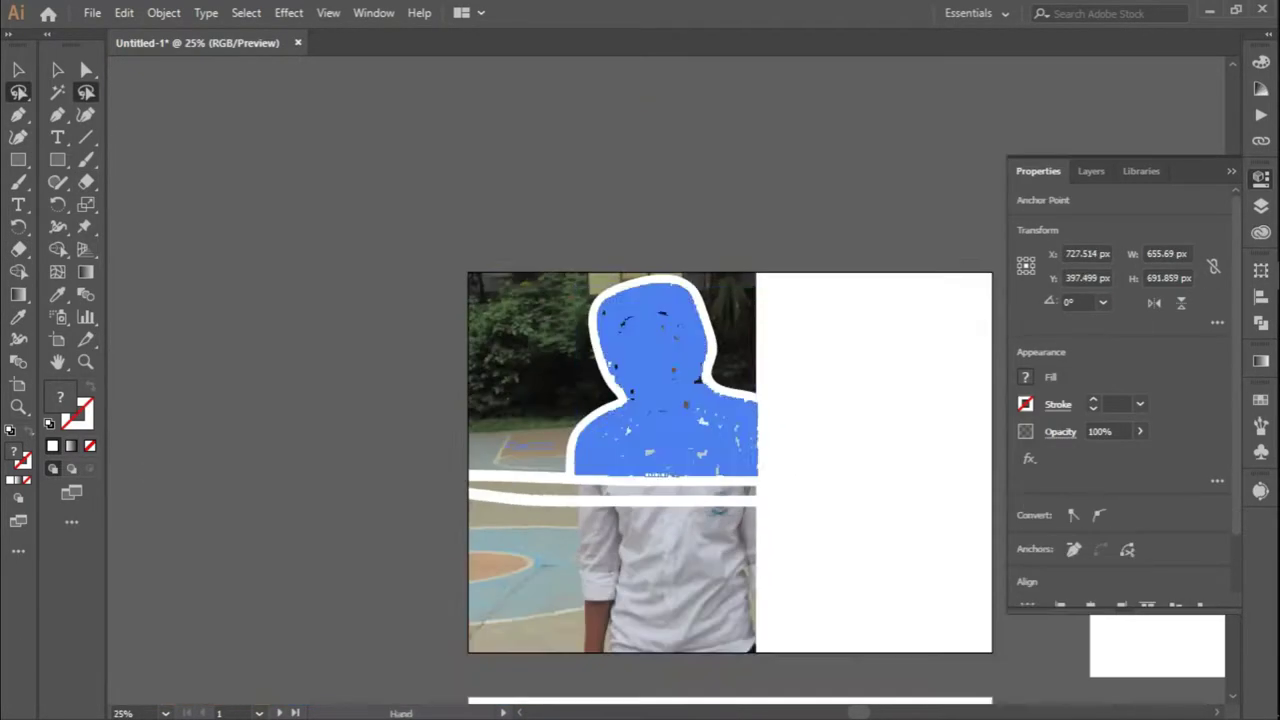
{"action": "key", "text": "ctrl+shift+i"}
{"action": "key", "text": "Delete"}
{"action": "key", "text": "ctrl+shift+a"}
{"action": "key", "text": "a"}
{"action": "key", "text": "ctrl+plus"}
{"action": "key", "text": "ctrl+plus"}
{"action": "key", "text": "ctrl+plus"}
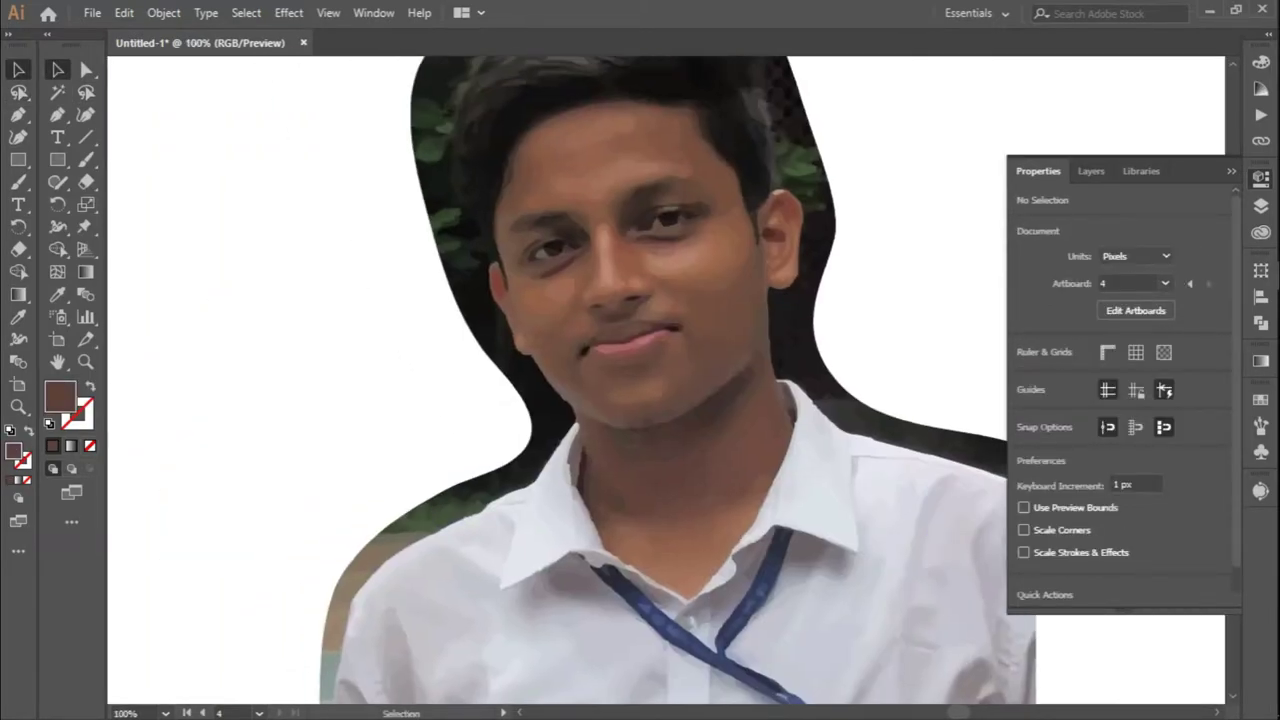
{"action": "double_click", "coordinate": [86, 181]}
- Erase the leftover background along the shirt's left edge, collar and neck
{"action": "left_click", "coordinate": [736, 481]}
{"action": "key", "text": "ctrl+plus"}
{"action": "key", "text": "ctrl+plus"}
{"action": "left_click_drag", "start_coordinate": [255, 608], "coordinate": [290, 408]}
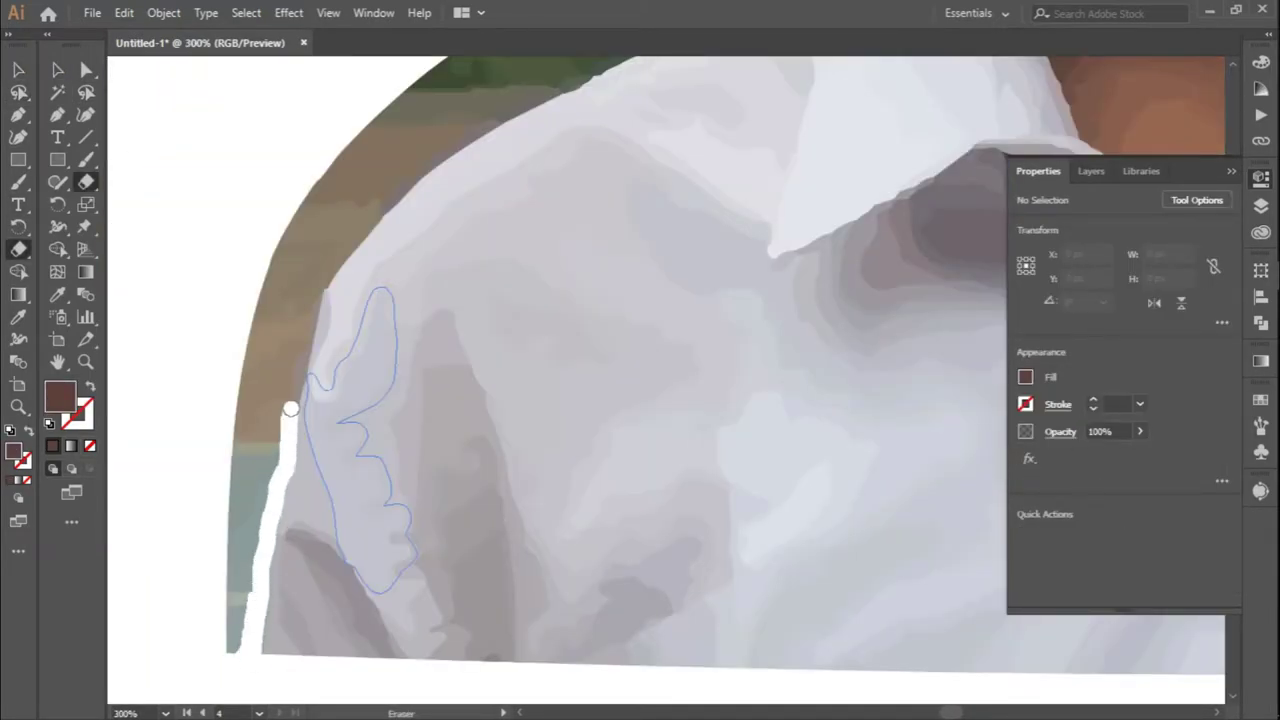
{"action": "mouse_move", "coordinate": [438, 151]}
{"action": "left_mouse_down"}
{"action": "mouse_move", "coordinate": [334, 263]}
{"action": "mouse_move", "coordinate": [358, 384]}
{"action": "left_mouse_up"}
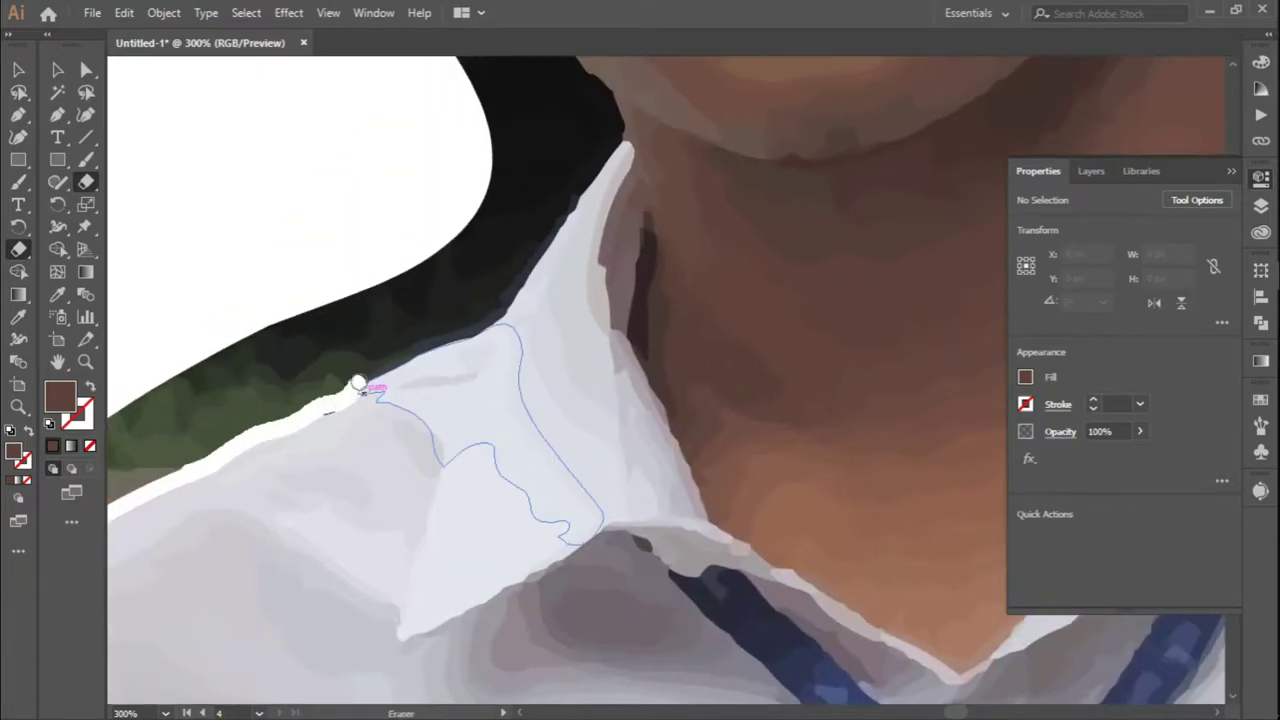
{"action": "mouse_move", "coordinate": [556, 223]}
{"action": "left_mouse_down"}
{"action": "mouse_move", "coordinate": [622, 148]}
{"action": "mouse_move", "coordinate": [452, 398]}
{"action": "left_mouse_up"}
{"action": "left_click_drag", "start_coordinate": [285, 515], "coordinate": [441, 382]}
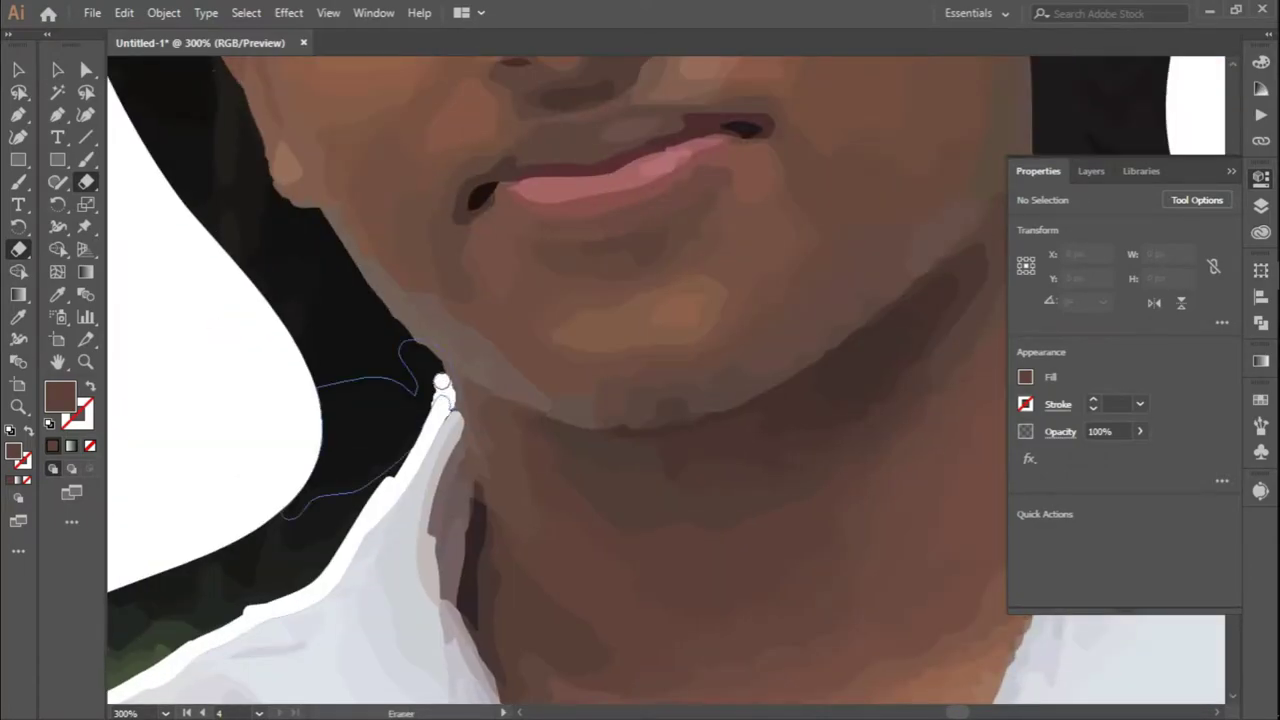
{"action": "left_click_drag", "start_coordinate": [350, 270], "coordinate": [428, 437]}
- Erase the background along the jaw, cheek, top of the hair and its right edge
{"action": "left_click_drag", "start_coordinate": [292, 235], "coordinate": [482, 435]}
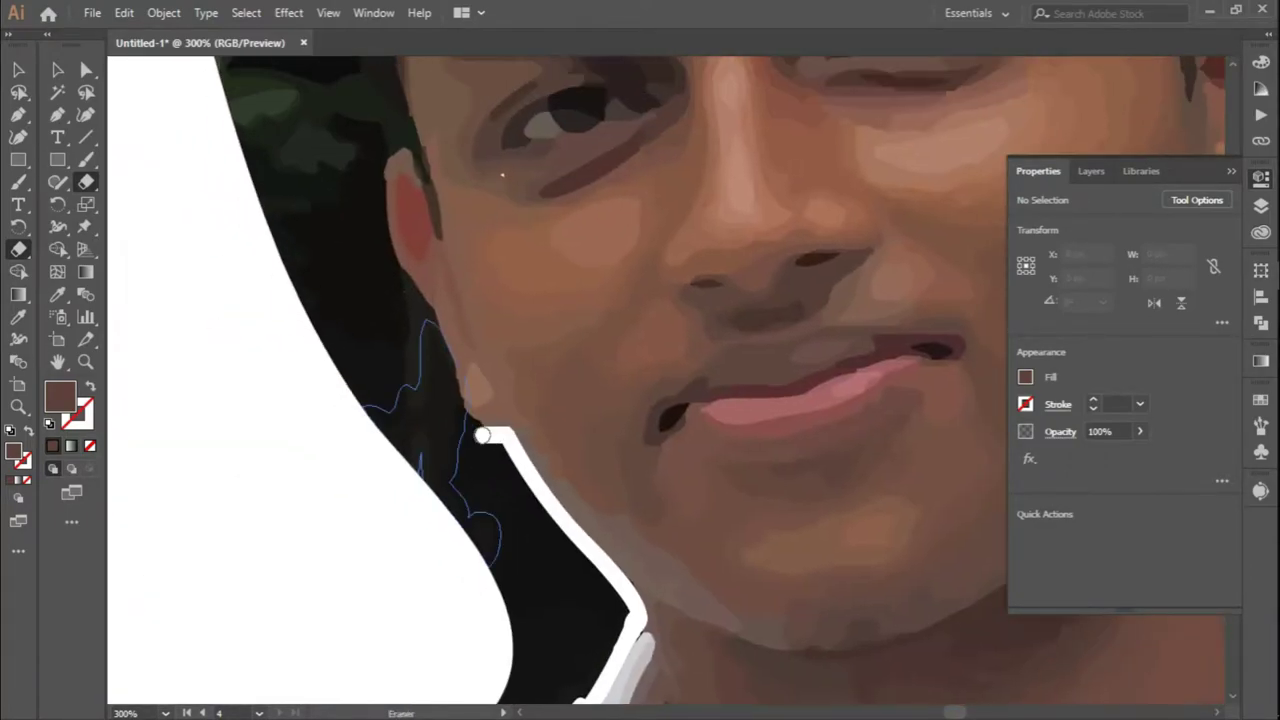
{"action": "left_click_drag", "start_coordinate": [375, 195], "coordinate": [427, 322]}
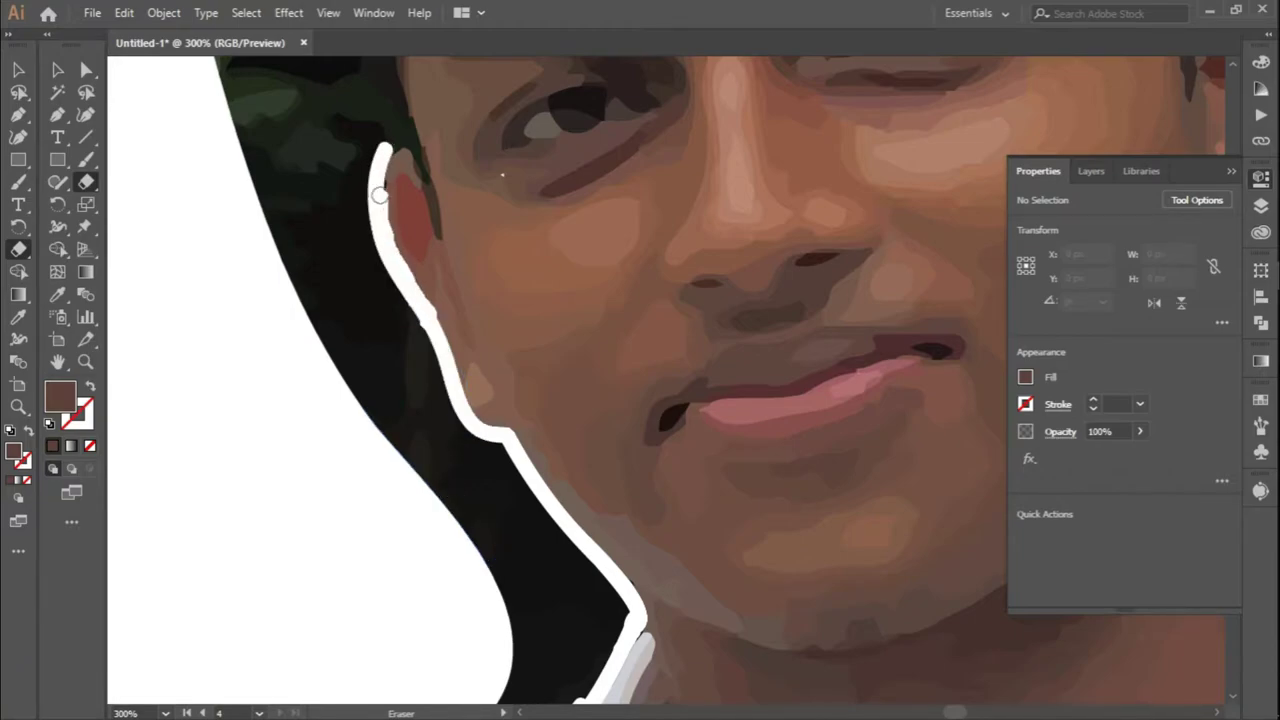
{"action": "left_click_drag", "start_coordinate": [380, 195], "coordinate": [410, 650]}
{"action": "left_click_drag", "start_coordinate": [532, 623], "coordinate": [556, 688]}
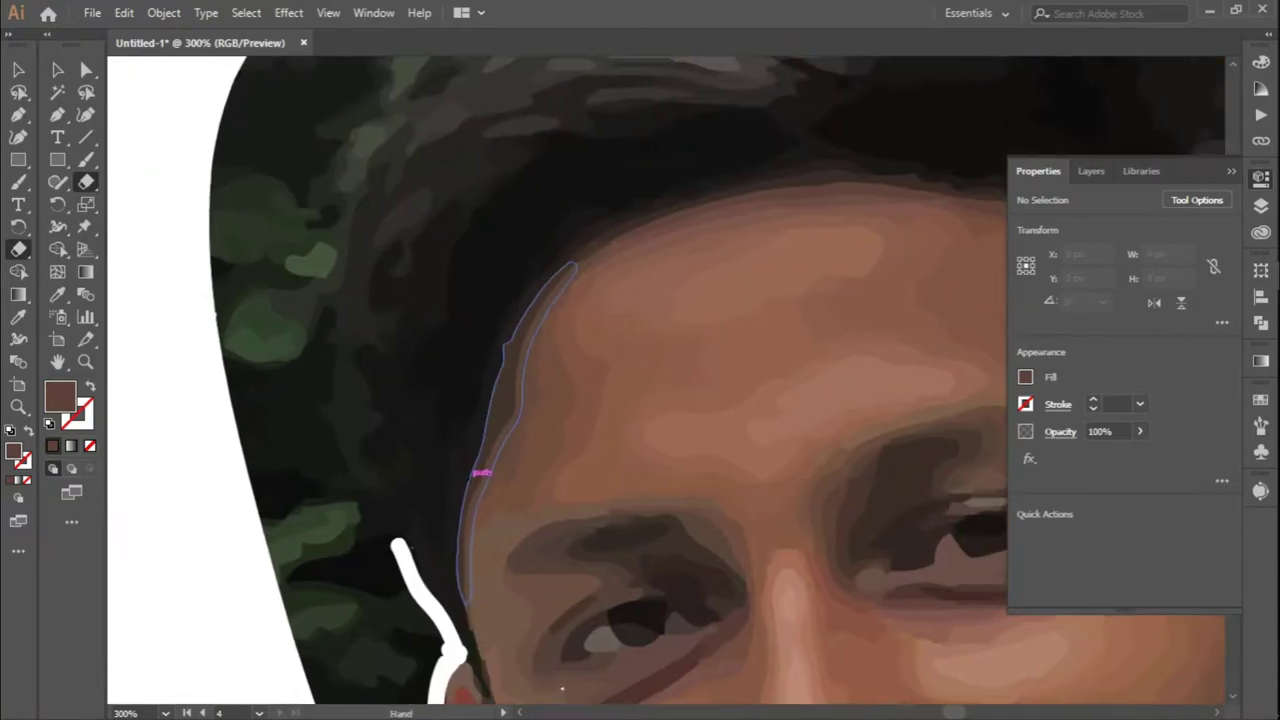
{"action": "mouse_move", "coordinate": [293, 358]}
{"action": "left_mouse_down"}
{"action": "mouse_move", "coordinate": [380, 414]}
{"action": "mouse_move", "coordinate": [400, 500]}
{"action": "mouse_move", "coordinate": [528, 337]}
{"action": "mouse_move", "coordinate": [253, 487]}
{"action": "left_mouse_up"}
{"action": "left_click_drag", "start_coordinate": [409, 410], "coordinate": [700, 404]}
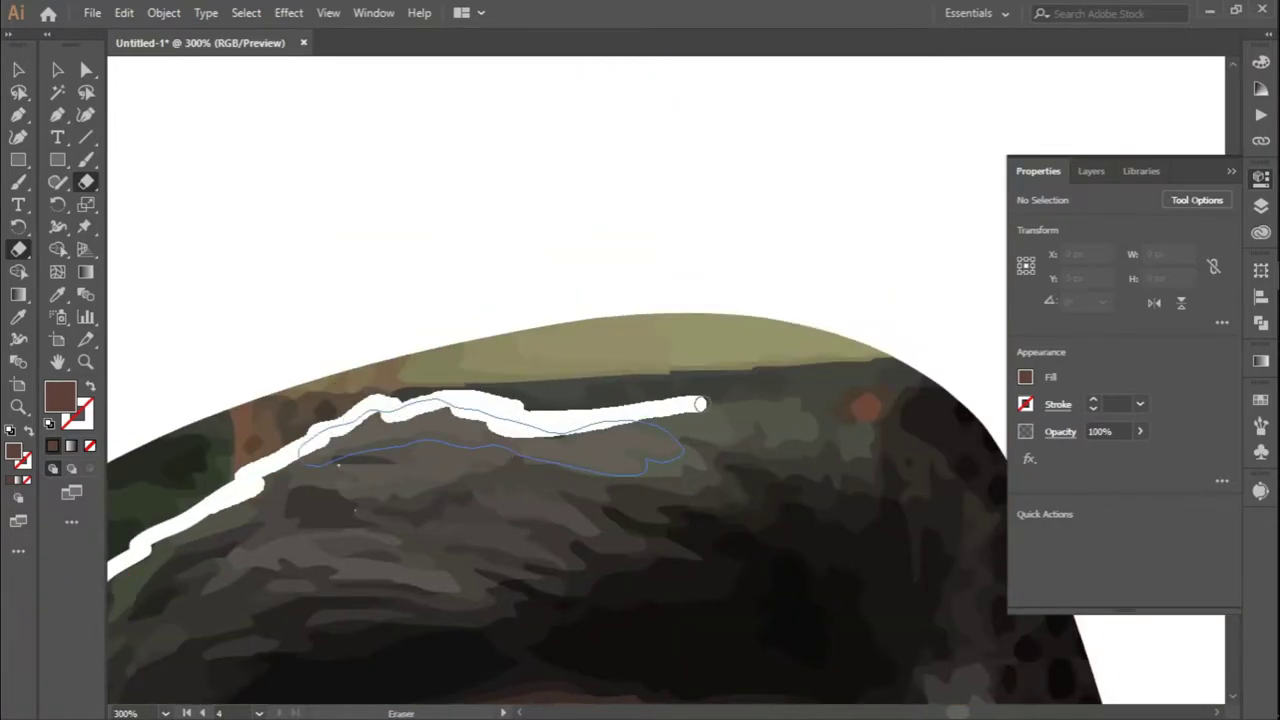
{"action": "left_click_drag", "start_coordinate": [890, 406], "coordinate": [420, 349]}
{"action": "left_click_drag", "start_coordinate": [460, 396], "coordinate": [500, 492]}
{"action": "mouse_move", "coordinate": [514, 614]}
{"action": "left_mouse_down"}
{"action": "mouse_move", "coordinate": [491, 286]}
{"action": "mouse_move", "coordinate": [457, 651]}
{"action": "mouse_move", "coordinate": [437, 309]}
{"action": "left_mouse_up"}
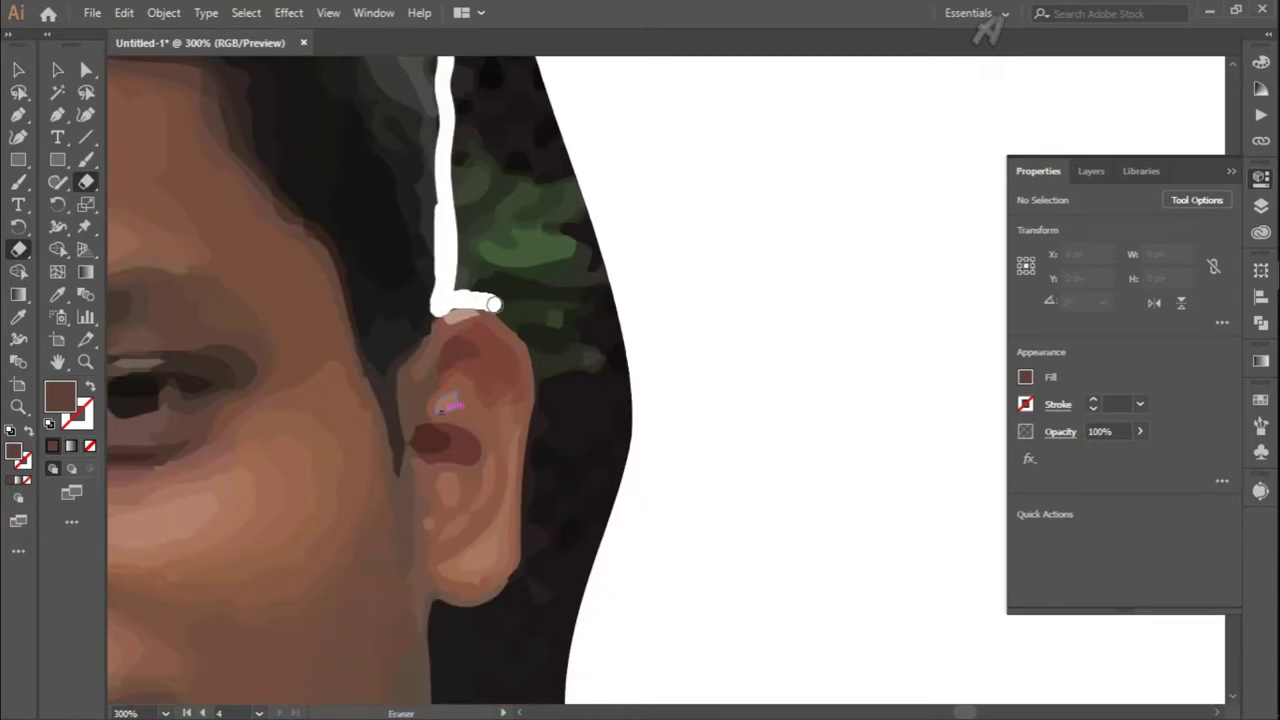
- Erase the background behind the ear, under the earlobe and along the shoulder's top edge
{"action": "left_click_drag", "start_coordinate": [522, 332], "coordinate": [536, 420]}
{"action": "left_click_drag", "start_coordinate": [536, 420], "coordinate": [540, 315]}
{"action": "mouse_move", "coordinate": [555, 220]}
{"action": "left_mouse_down"}
{"action": "mouse_move", "coordinate": [578, 370]}
{"action": "mouse_move", "coordinate": [665, 270]}
{"action": "mouse_move", "coordinate": [565, 187]}
{"action": "left_mouse_up"}
{"action": "left_click_drag", "start_coordinate": [480, 172], "coordinate": [462, 204]}
{"action": "mouse_move", "coordinate": [480, 500]}
{"action": "left_mouse_down"}
{"action": "mouse_move", "coordinate": [480, 400]}
{"action": "mouse_move", "coordinate": [423, 329]}
{"action": "mouse_move", "coordinate": [337, 386]}
{"action": "mouse_move", "coordinate": [460, 400]}
{"action": "left_mouse_up"}
{"action": "left_click_drag", "start_coordinate": [250, 268], "coordinate": [785, 450]}
- Erase the remaining hair edge right of the head and the dark shape by the shoulder
{"action": "key", "text": "ctrl+1"}
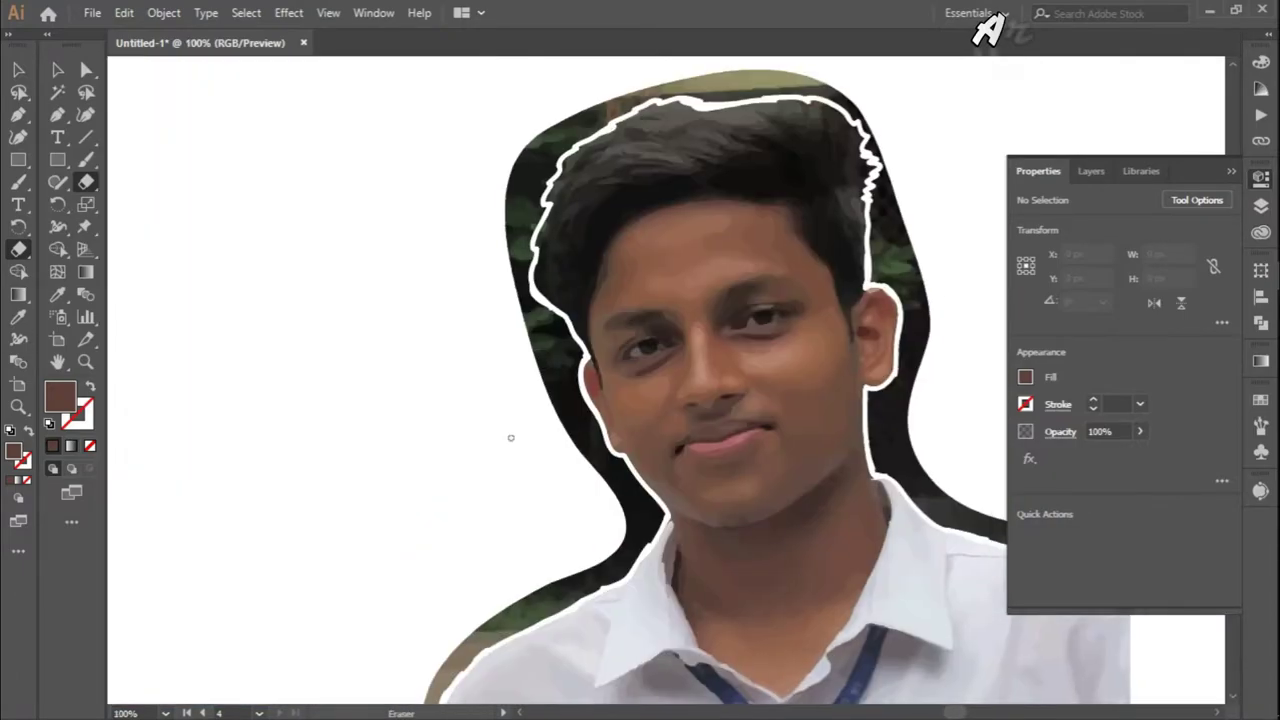
{"action": "left_click_drag", "start_coordinate": [478, 542], "coordinate": [568, 292]}
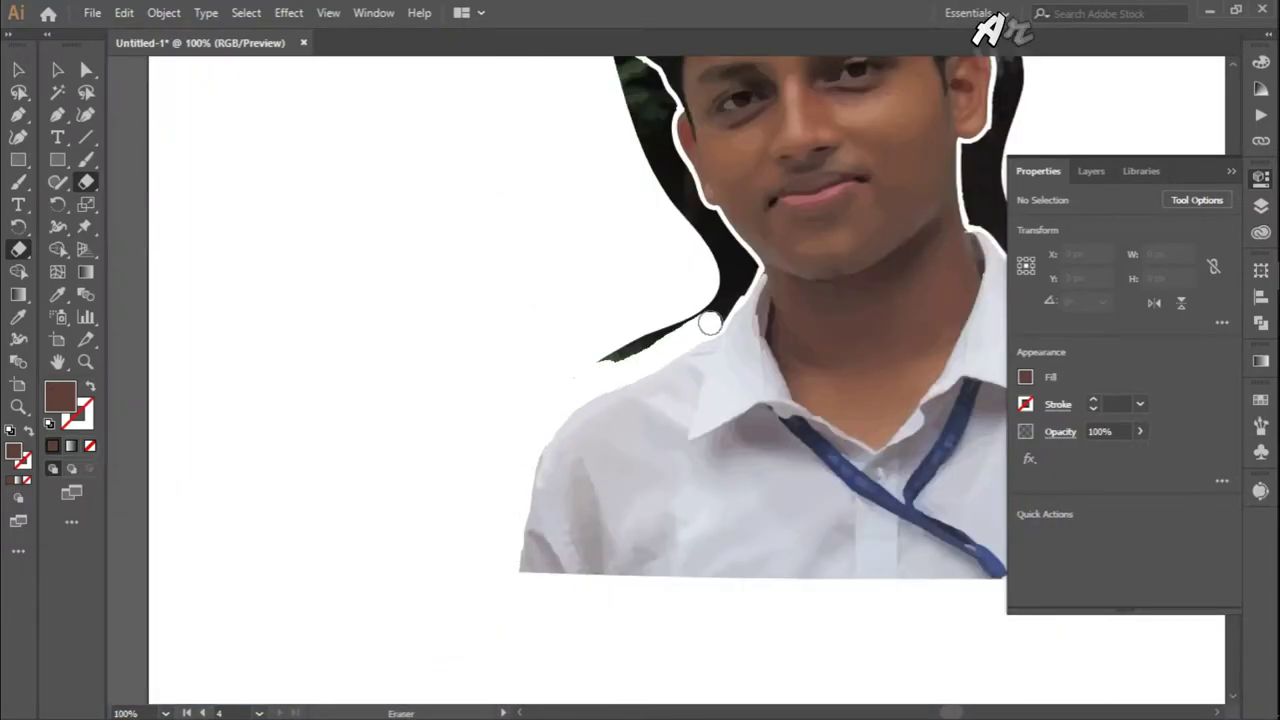
{"action": "left_click_drag", "start_coordinate": [732, 325], "coordinate": [532, 565]}
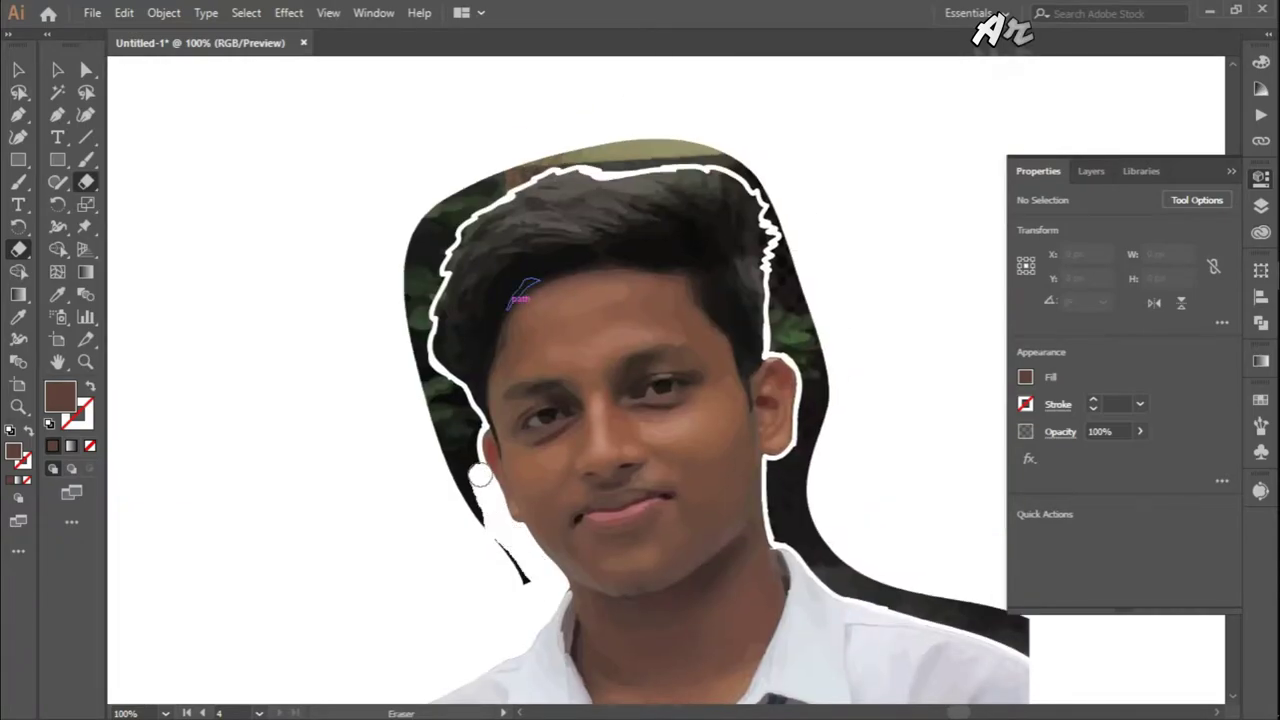
{"action": "scroll", "coordinate": [476, 565], "scroll_direction": "up", "scroll_amount": 3}
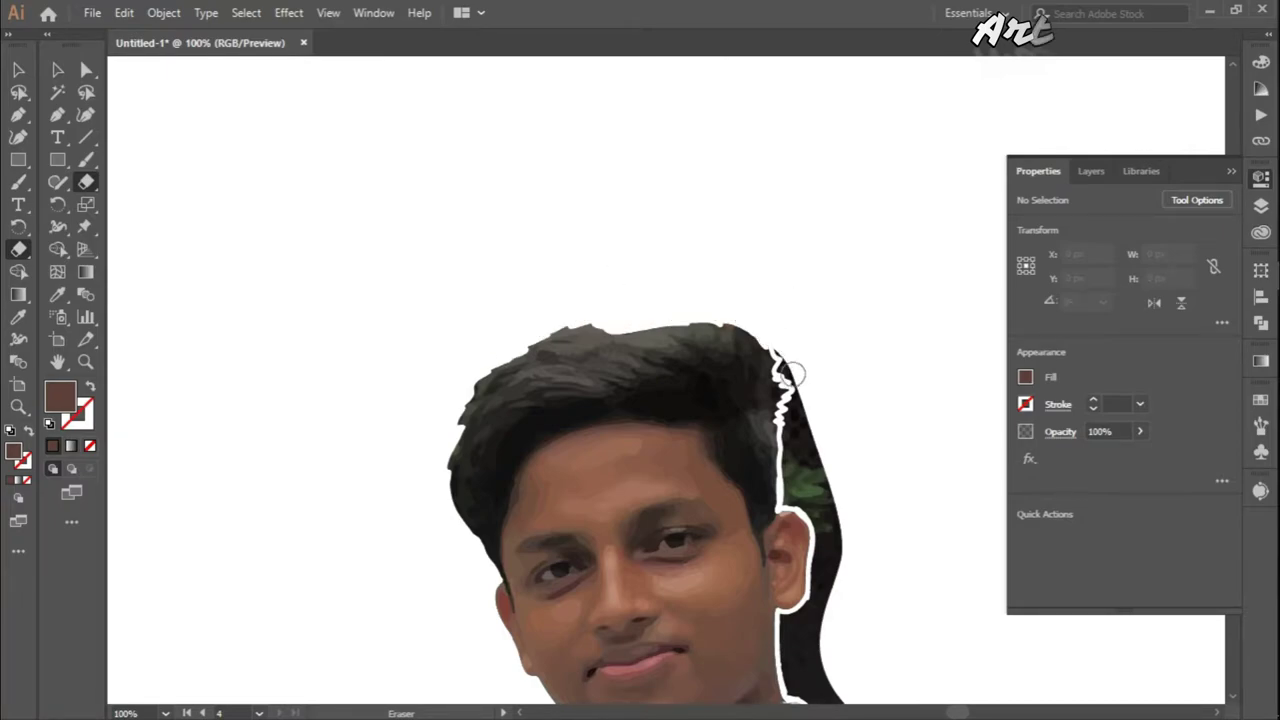
{"action": "left_click_drag", "start_coordinate": [790, 373], "coordinate": [812, 476]}
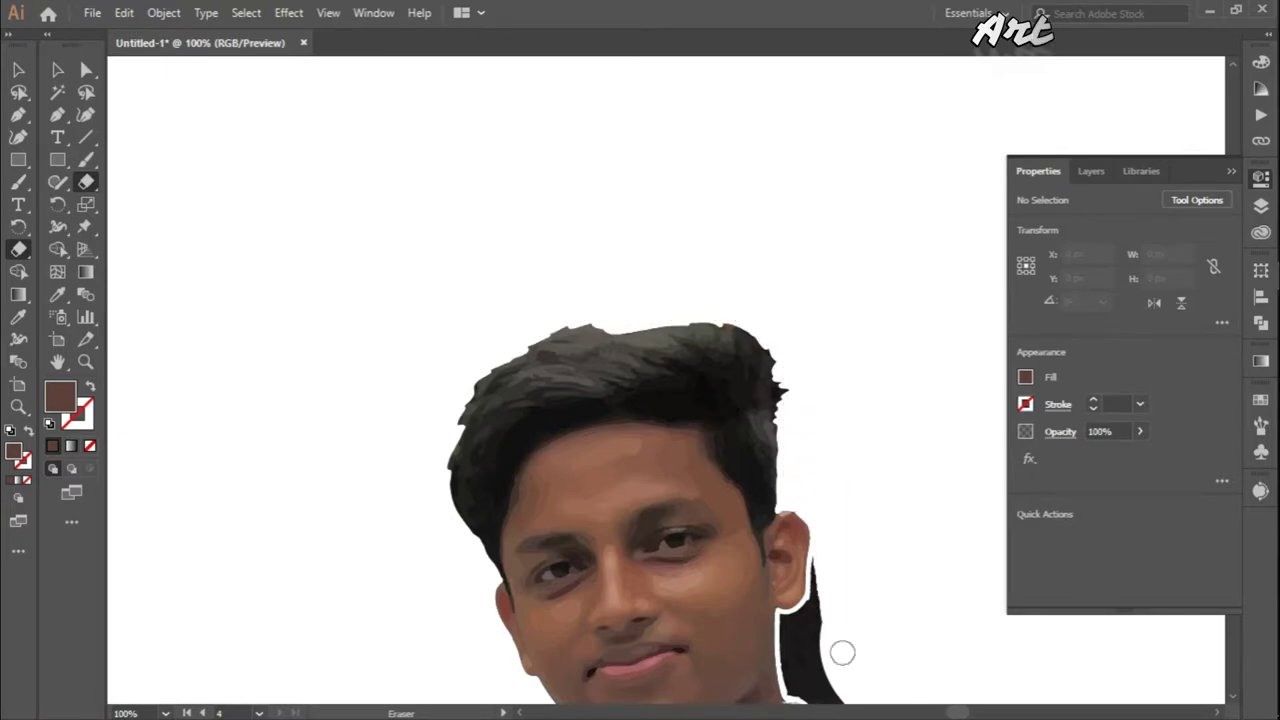
{"action": "left_click_drag", "start_coordinate": [842, 653], "coordinate": [728, 405]}
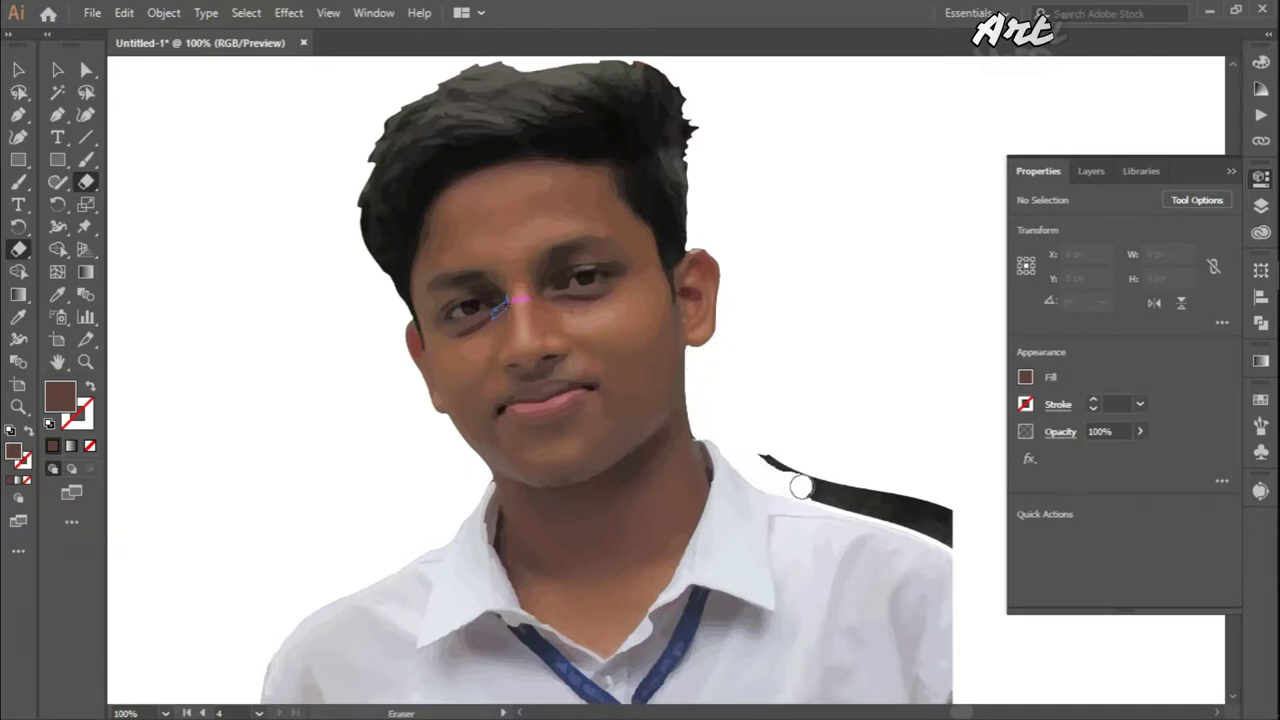
{"action": "left_click_drag", "start_coordinate": [800, 487], "coordinate": [749, 429]}
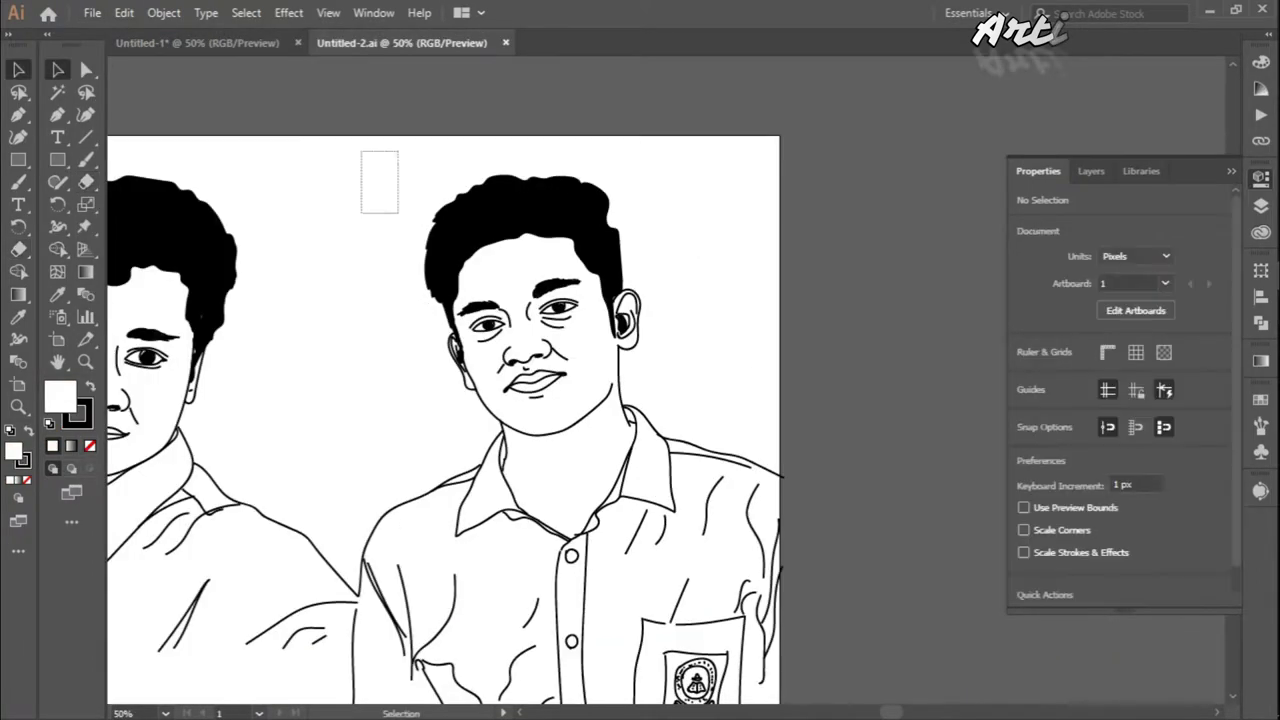
- Copy the Untitled-2.ai line drawing into Untitled-1 and scale it to fit the portrait
{"action": "key", "text": "ctrl+a"}
{"action": "key", "text": "ctrl+c"}
{"action": "left_click", "coordinate": [197, 42]}
{"action": "key", "text": "ctrl+v"}
{"action": "mouse_move", "coordinate": [786, 106]}
{"action": "left_mouse_down"}
{"action": "mouse_move", "coordinate": [874, 217]}
{"action": "mouse_move", "coordinate": [1106, 64]}
{"action": "left_mouse_up"}
- Nudge the line drawing to line up with the mouth and face
{"action": "key", "text": "ctrl+equal"}
{"action": "key", "text": "ctrl+equal"}
{"action": "key", "text": "ctrl+equal"}
{"action": "key", "text": "ctrl+equal"}
{"action": "key", "text": "ctrl+equal"}
{"action": "left_click_drag", "start_coordinate": [399, 357], "coordinate": [377, 357]}
{"action": "key", "text": "ctrl+minus"}
{"action": "key", "text": "ctrl+minus"}
{"action": "key", "text": "ctrl+minus"}
{"action": "key", "text": "ctrl+minus"}
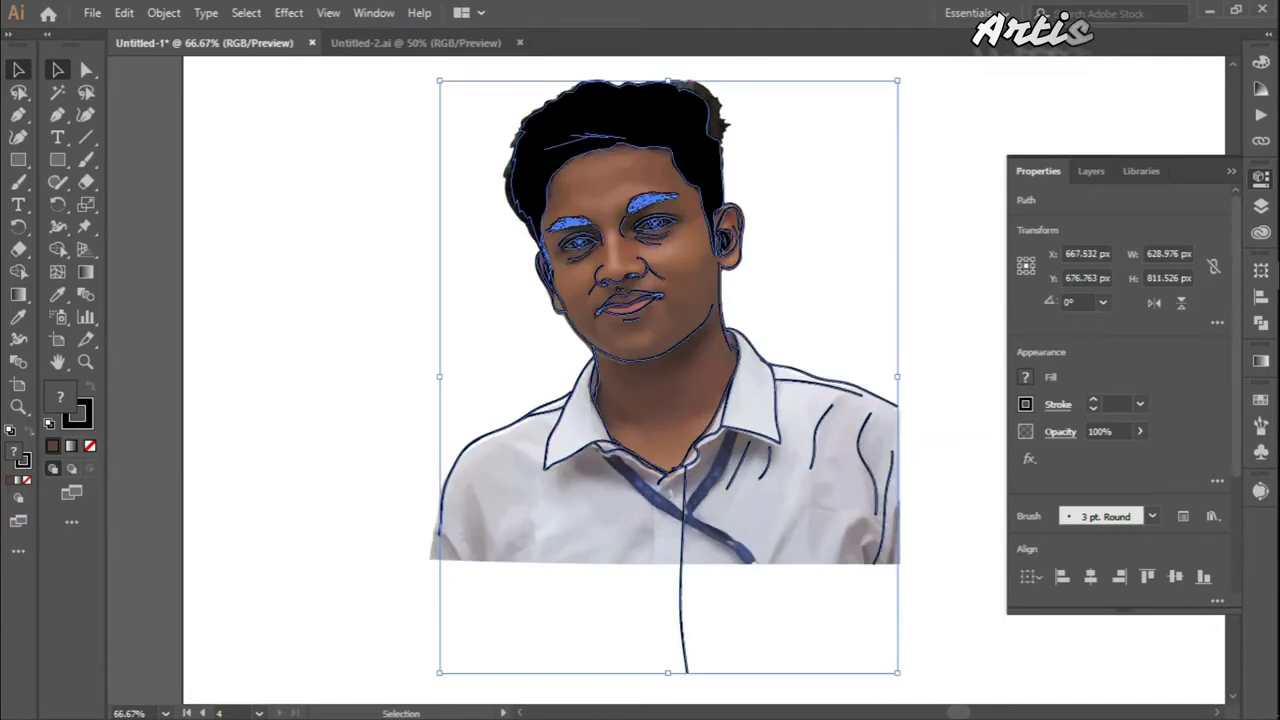
{"action": "key", "text": "ctrl+equal"}
{"action": "key", "text": "ctrl+equal"}
{"action": "key", "text": "ctrl+equal"}
{"action": "mouse_move", "coordinate": [706, 350]}
{"action": "left_mouse_down"}
{"action": "mouse_move", "coordinate": [702, 360]}
{"action": "mouse_move", "coordinate": [735, 362]}
{"action": "left_mouse_up"}
{"action": "key", "text": "ctrl+minus"}
{"action": "key", "text": "ctrl+shift+a"}
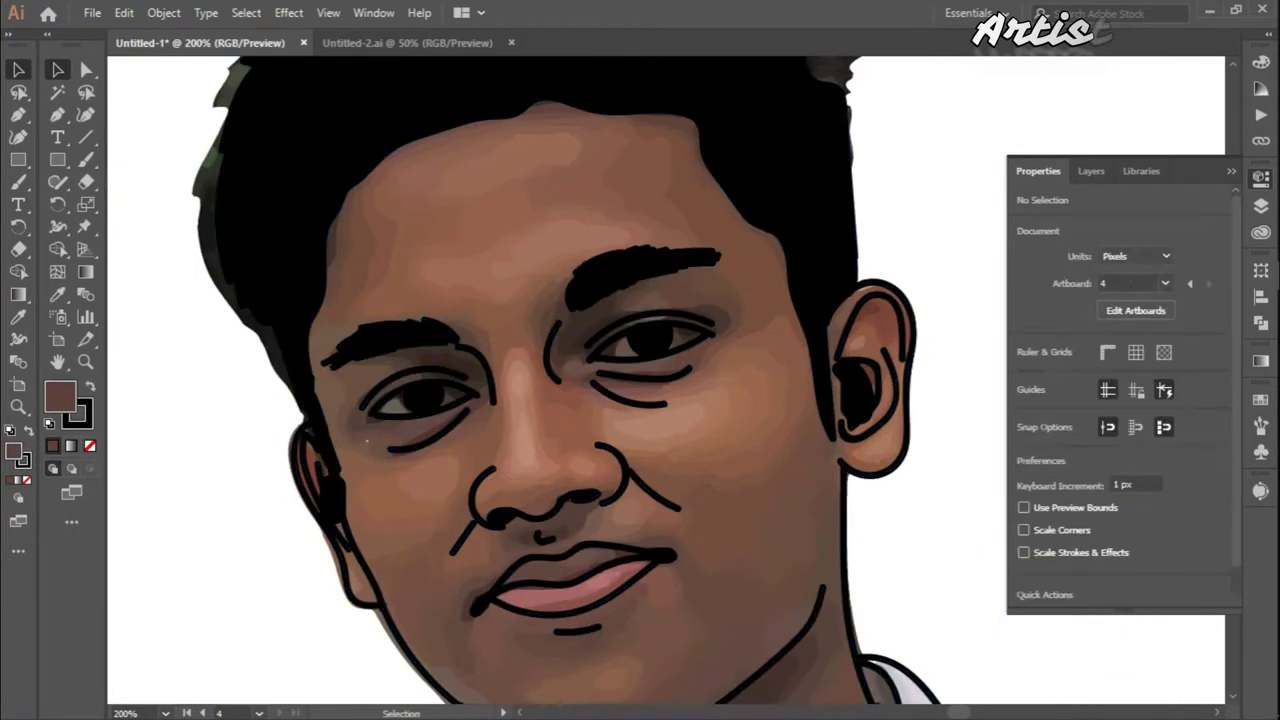
{"action": "key", "text": "ctrl+minus"}
- Shift the line drawing up and left and fine-tune its position over the photo
{"action": "left_click", "coordinate": [785, 405]}
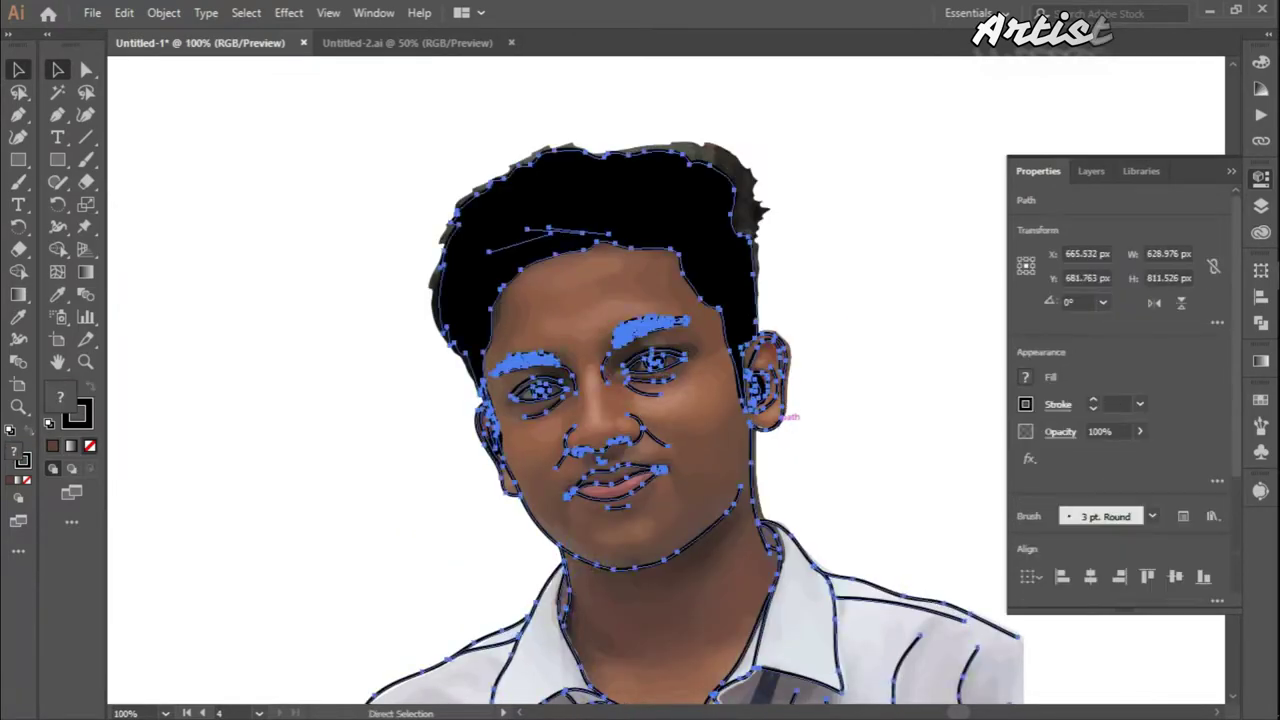
{"action": "left_click_drag", "start_coordinate": [785, 405], "coordinate": [660, 190]}
{"action": "key", "text": "ctrl+minus"}
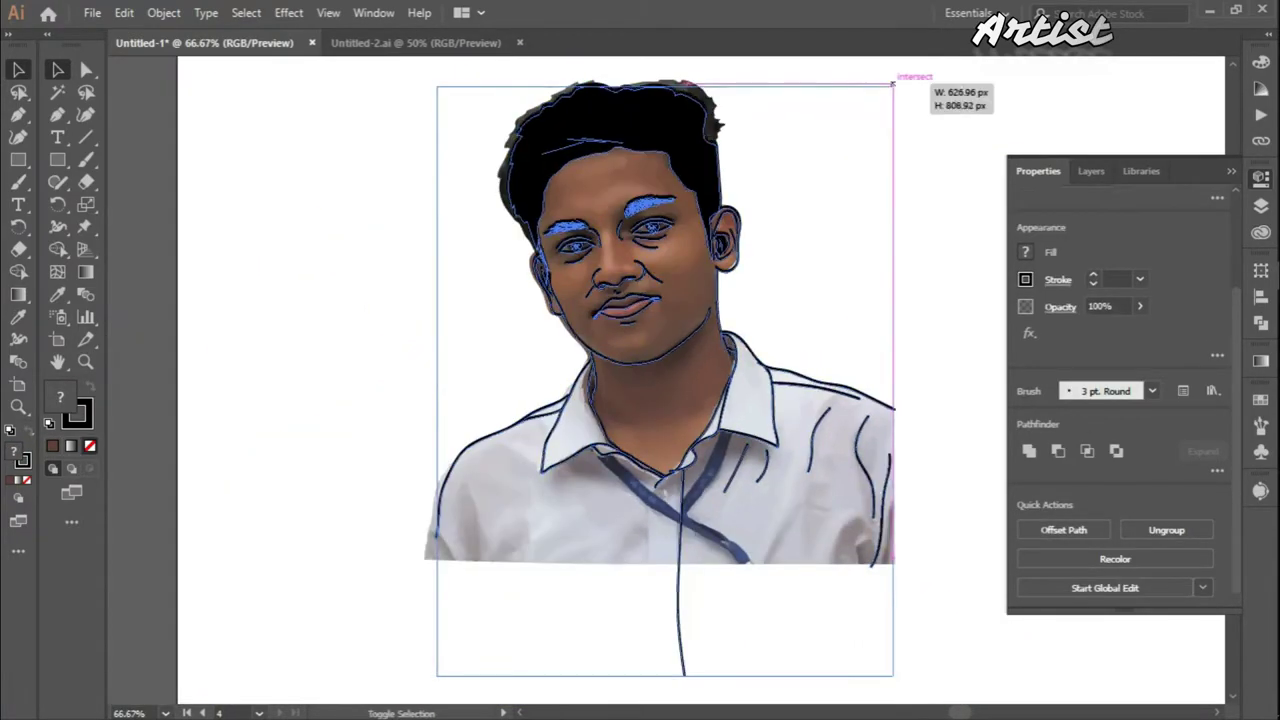
{"action": "left_click_drag", "start_coordinate": [740, 290], "coordinate": [745, 295]}
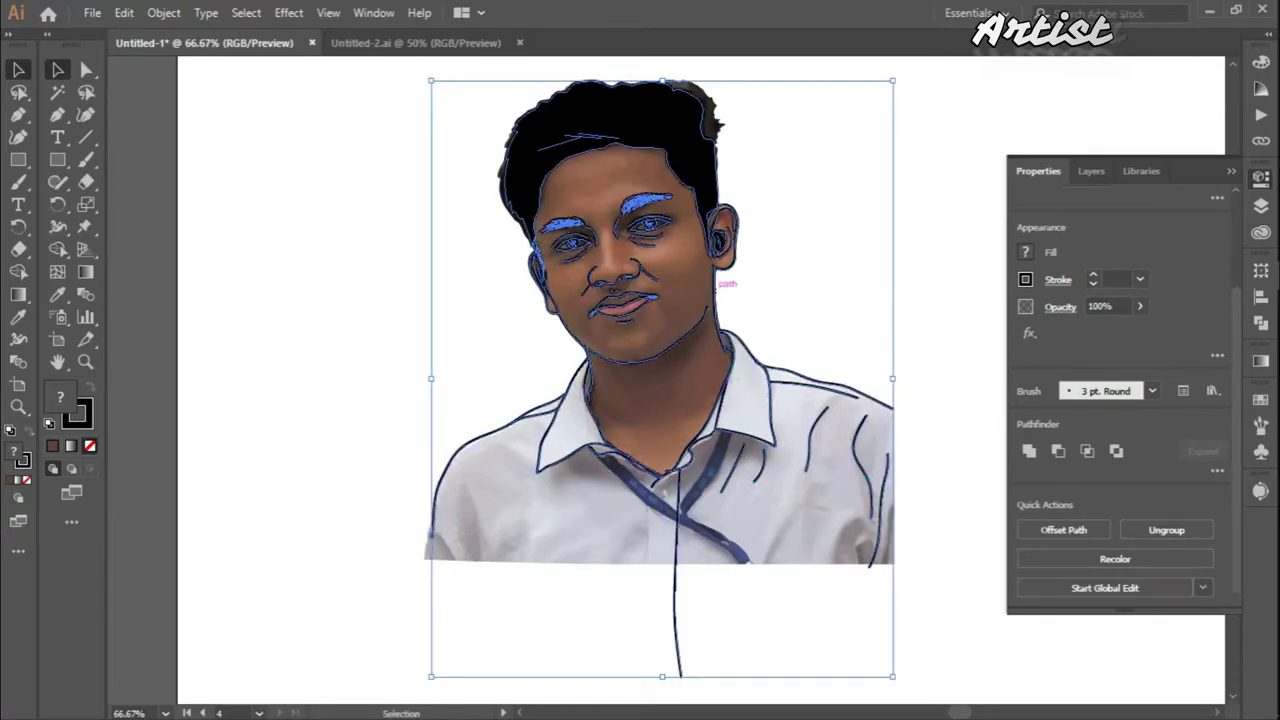
{"action": "key", "text": "ctrl+plus"}
{"action": "key", "text": "ctrl+plus"}
{"action": "key", "text": "ctrl+plus"}
{"action": "key", "text": "ctrl+shift+a"}
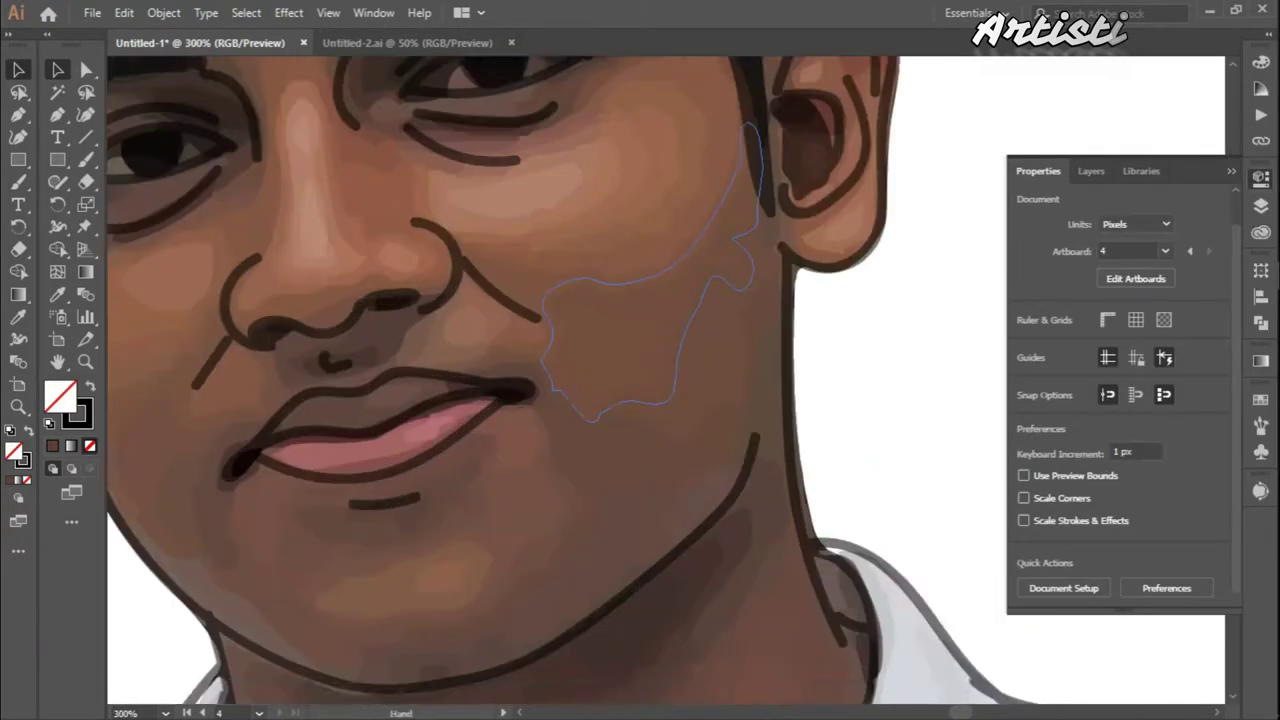
- Exit isolation mode and nudge the whole portrait artwork slightly
{"action": "key", "text": "ctrl+minus"}
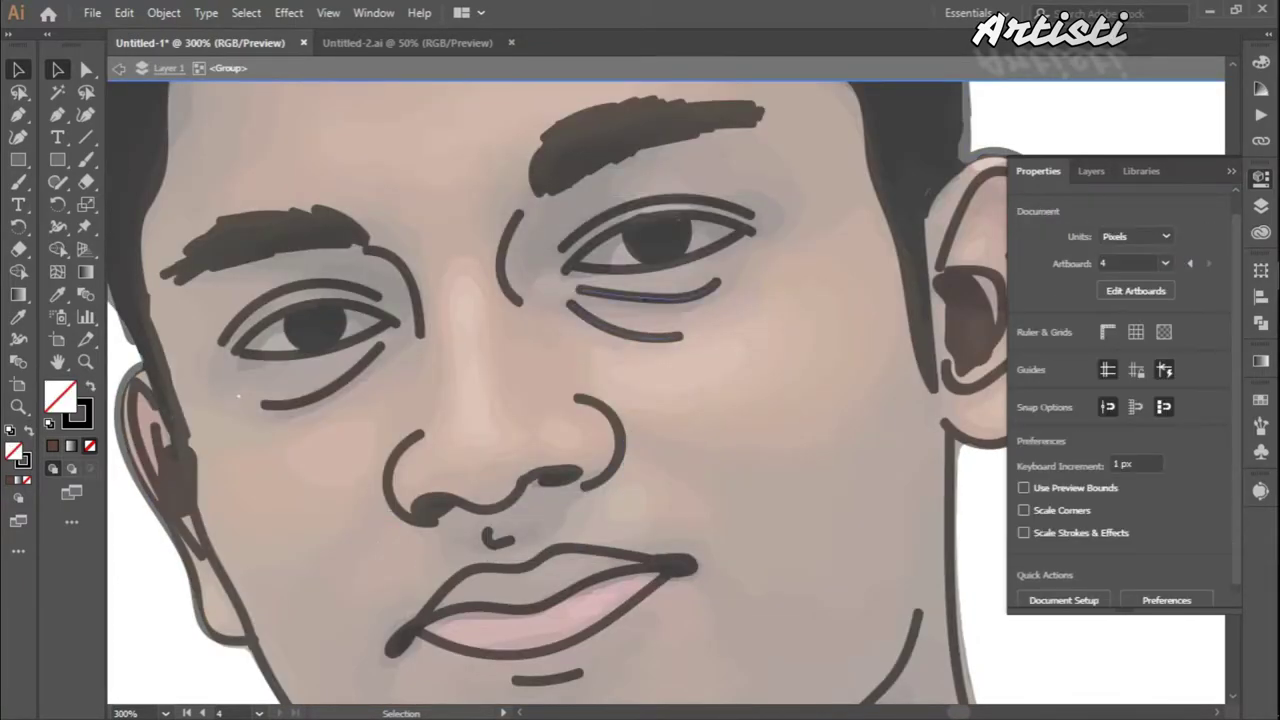
{"action": "key", "text": "ctrl+minus"}
{"action": "key", "text": "ctrl+minus"}
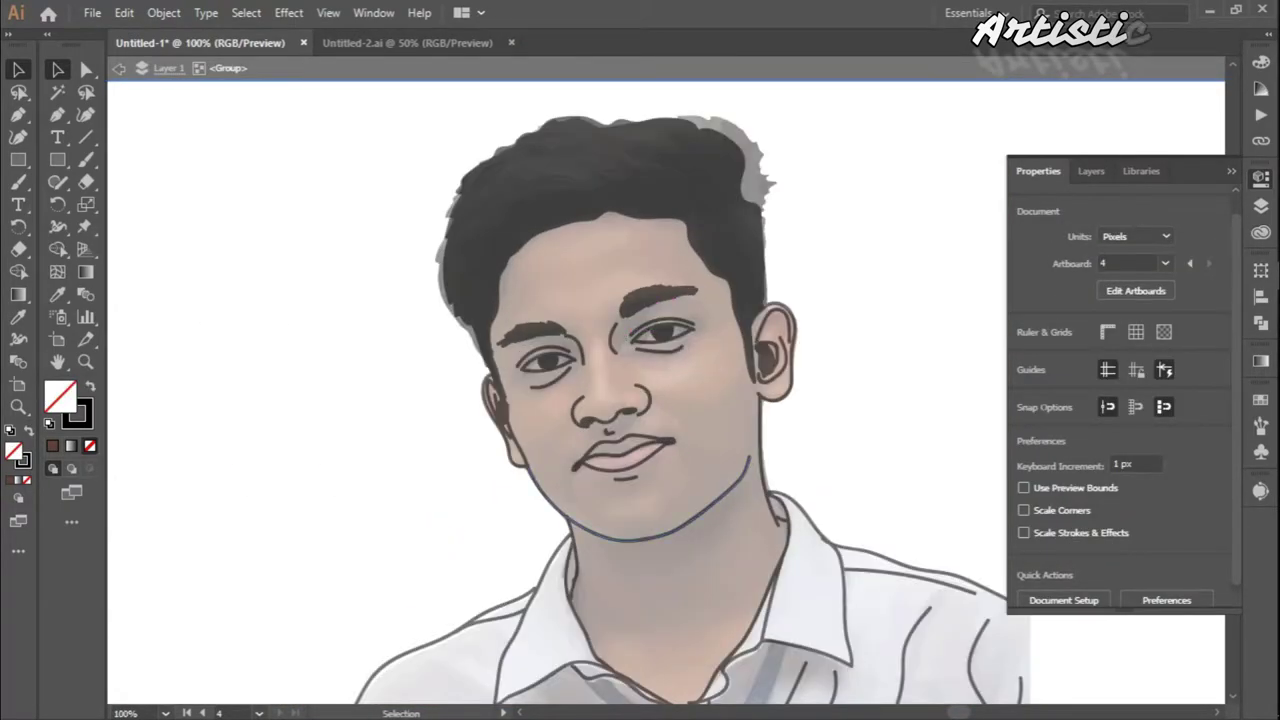
{"action": "key", "text": "Escape"}
{"action": "left_click_drag", "start_coordinate": [640, 450], "coordinate": [605, 232]}
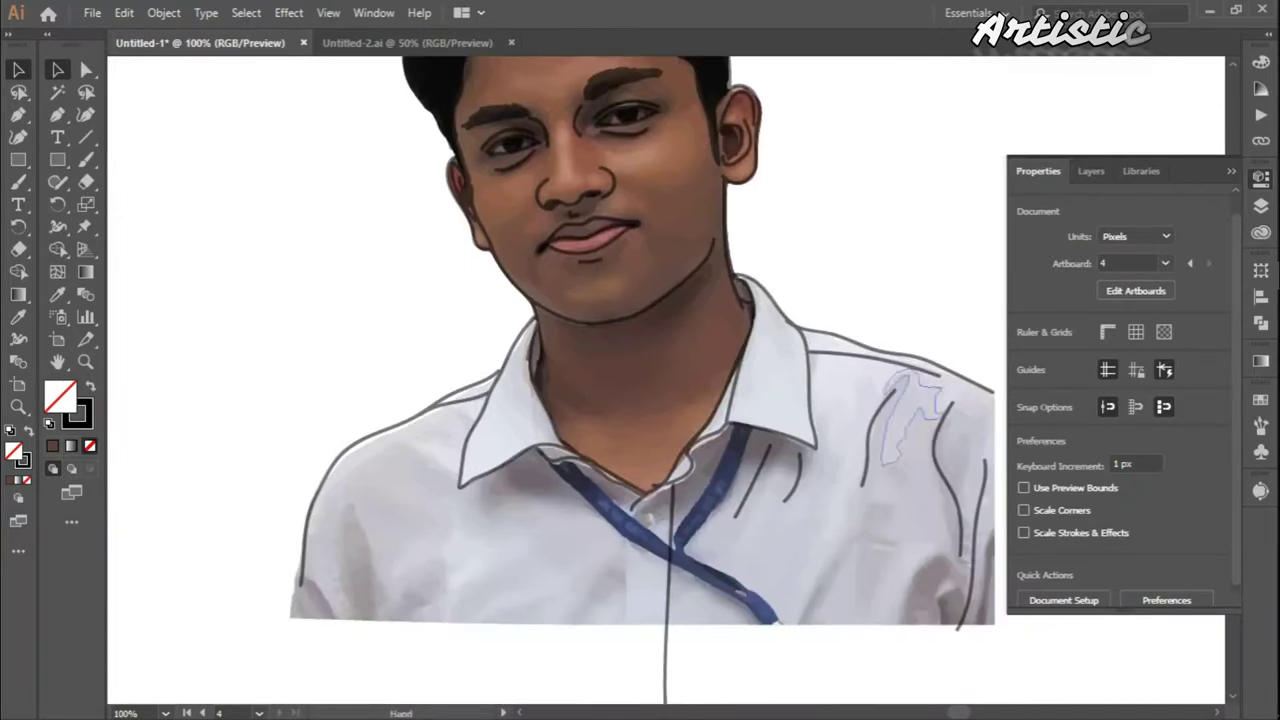
{"action": "left_click_drag", "start_coordinate": [763, 428], "coordinate": [766, 430]}
{"action": "left_click_drag", "start_coordinate": [700, 330], "coordinate": [830, 320]}
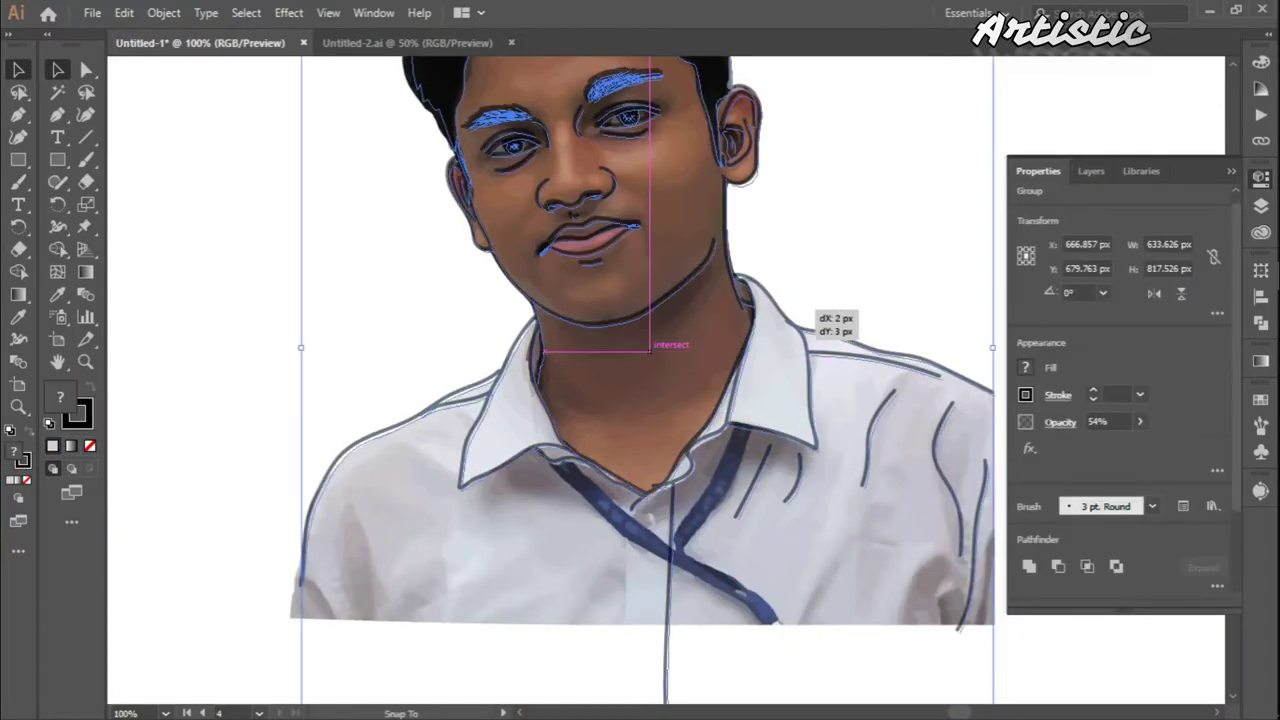
{"action": "left_click", "coordinate": [1100, 660]}
- Isolate the portrait group and inspect the right eyebrow path at 200% zoom
{"action": "double_click", "coordinate": [500, 122]}
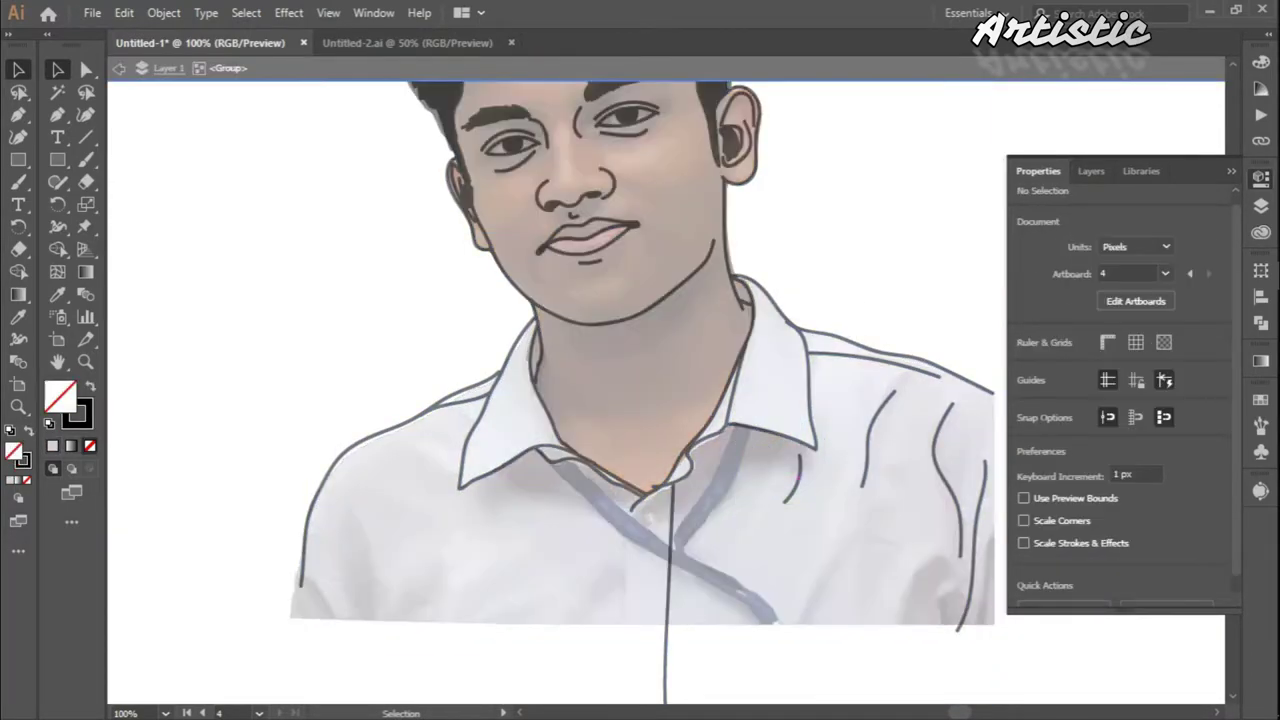
{"action": "left_click_drag", "start_coordinate": [960, 507], "coordinate": [844, 480]}
{"action": "key", "text": "ctrl+0"}
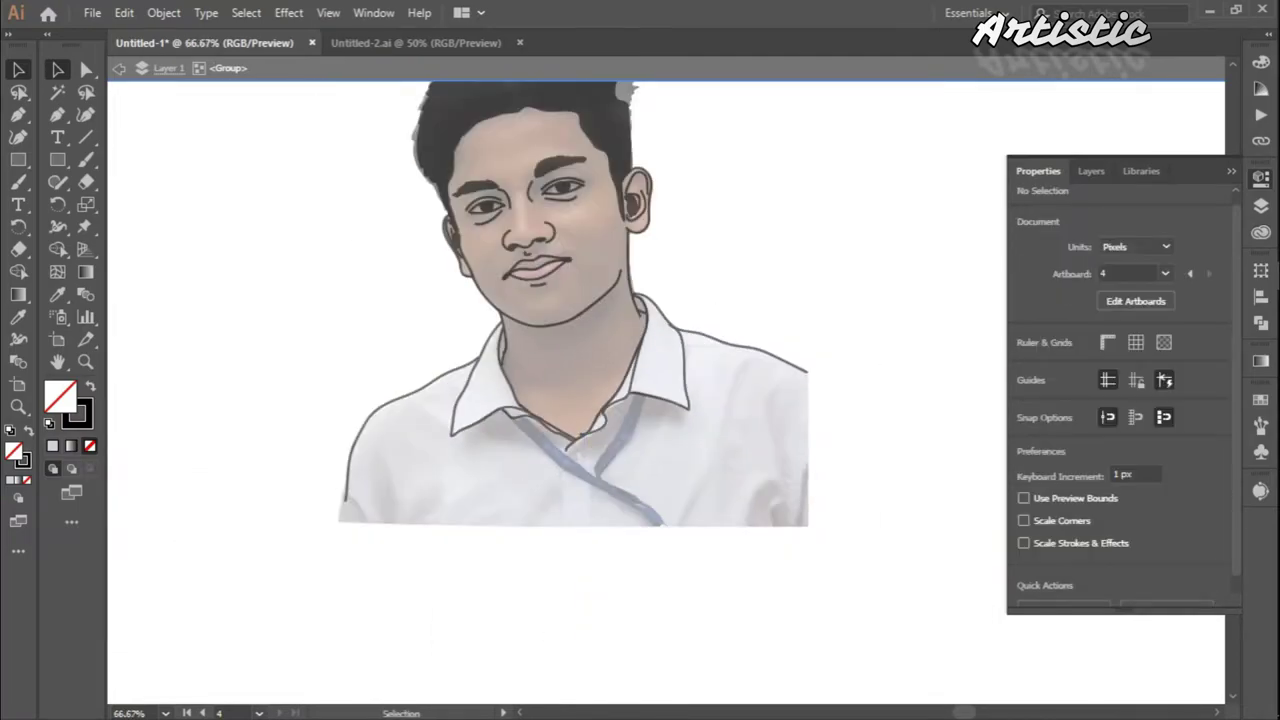
{"action": "key", "text": "Escape"}
{"action": "key", "text": "ctrl+plus"}
{"action": "key", "text": "ctrl+plus"}
{"action": "key", "text": "ctrl+plus"}
{"action": "left_click", "coordinate": [575, 187]}
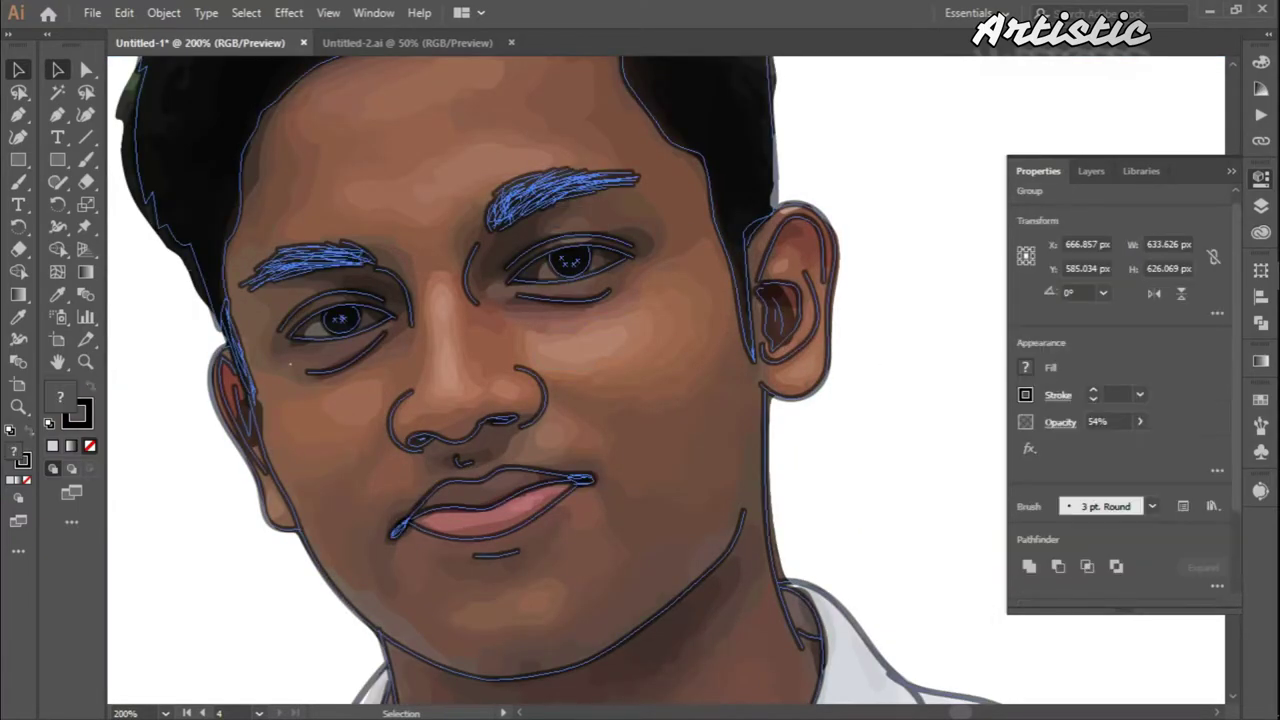
{"action": "double_click", "coordinate": [565, 188]}
{"action": "left_click", "coordinate": [560, 190]}
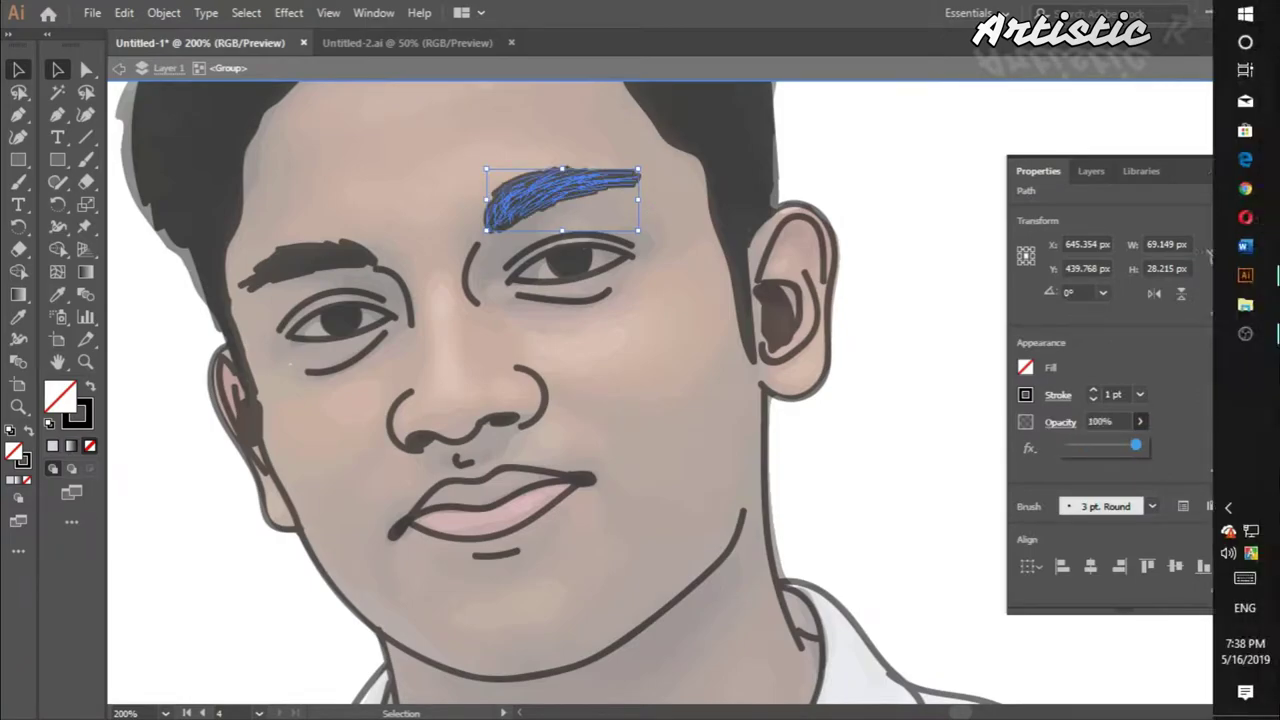
{"action": "key", "text": "Escape"}
{"action": "double_click", "coordinate": [290, 365]}
{"action": "key", "text": "ctrl+minus"}
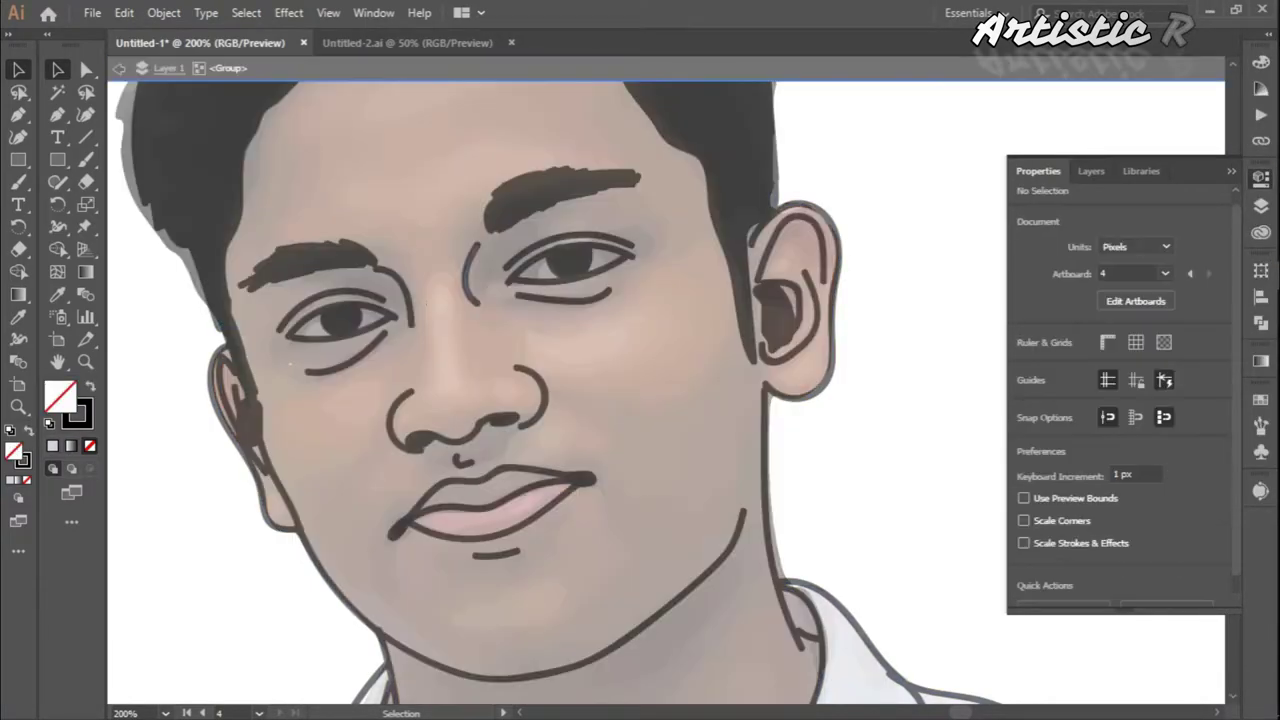
- Leave isolation mode and clear all selections on the portrait artwork
{"action": "key", "text": "Escape"}
{"action": "key", "text": "ctrl+minus"}
{"action": "key", "text": "ctrl+minus"}
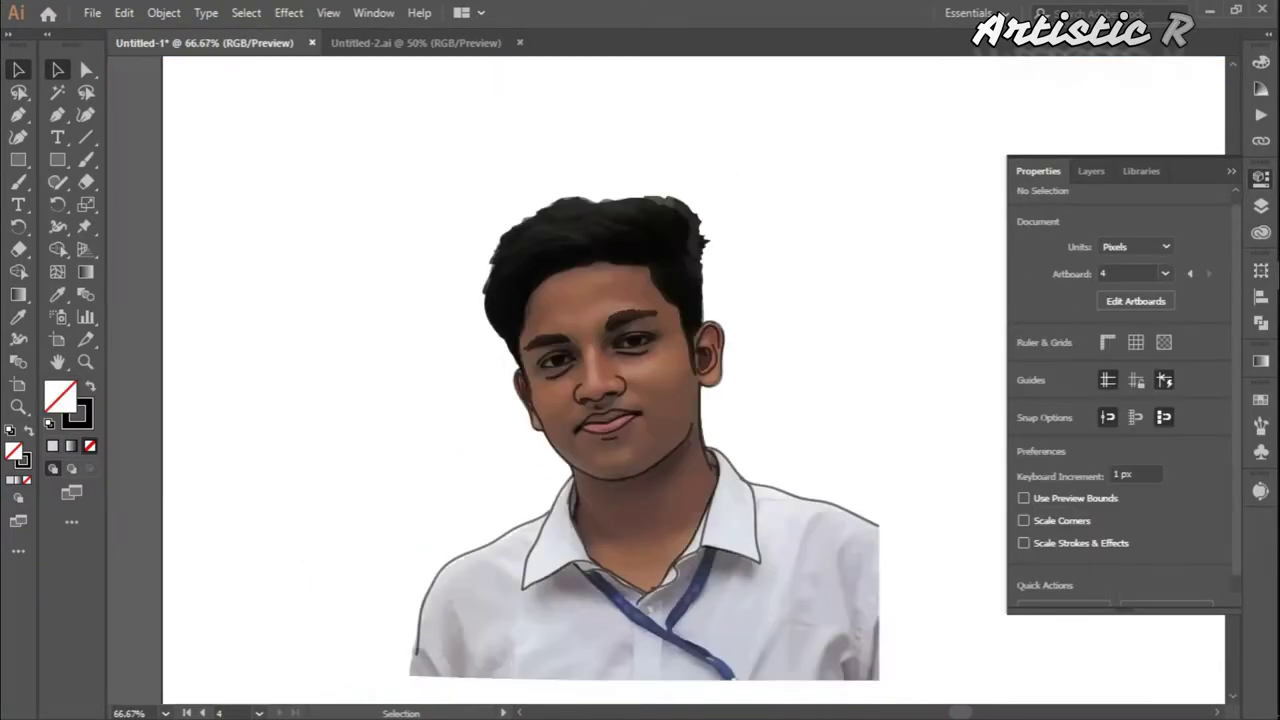
{"action": "left_click", "coordinate": [686, 357]}
{"action": "left_click", "coordinate": [632, 346]}
{"action": "key", "text": "ctrl+shift+a"}
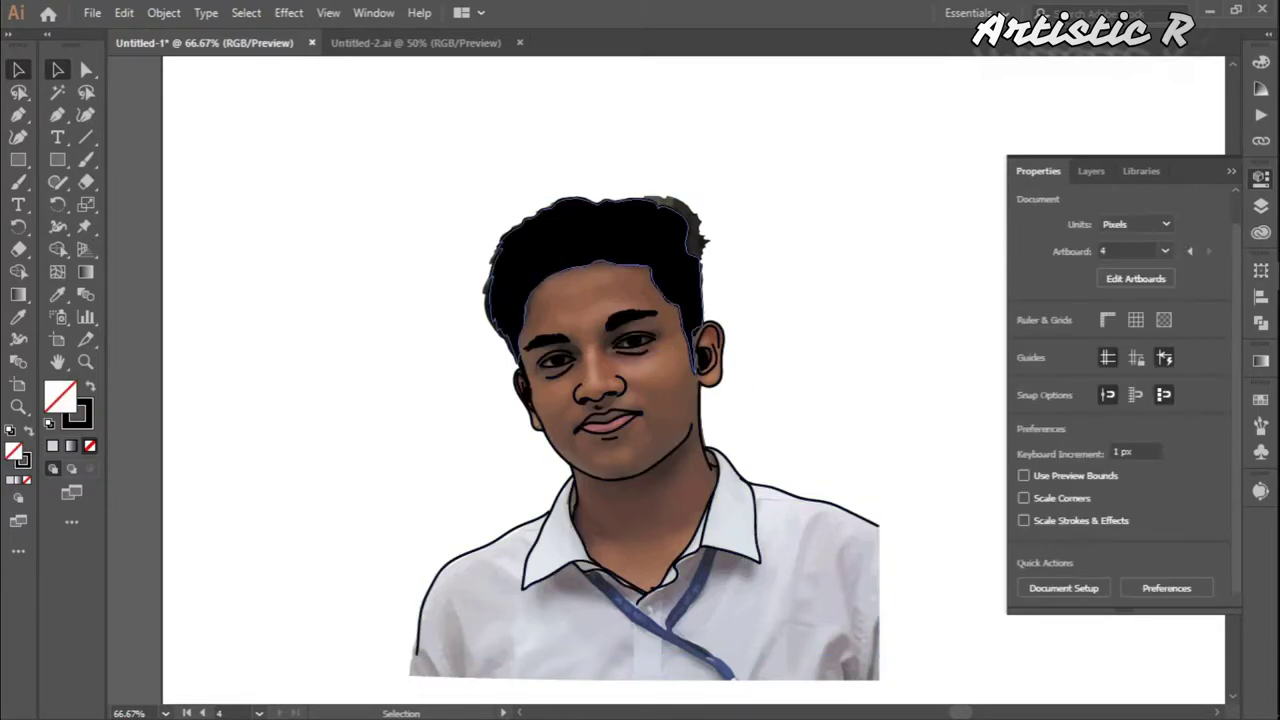
{"action": "key", "text": "ctrl+a"}
{"action": "key", "text": "ctrl+shift+a"}
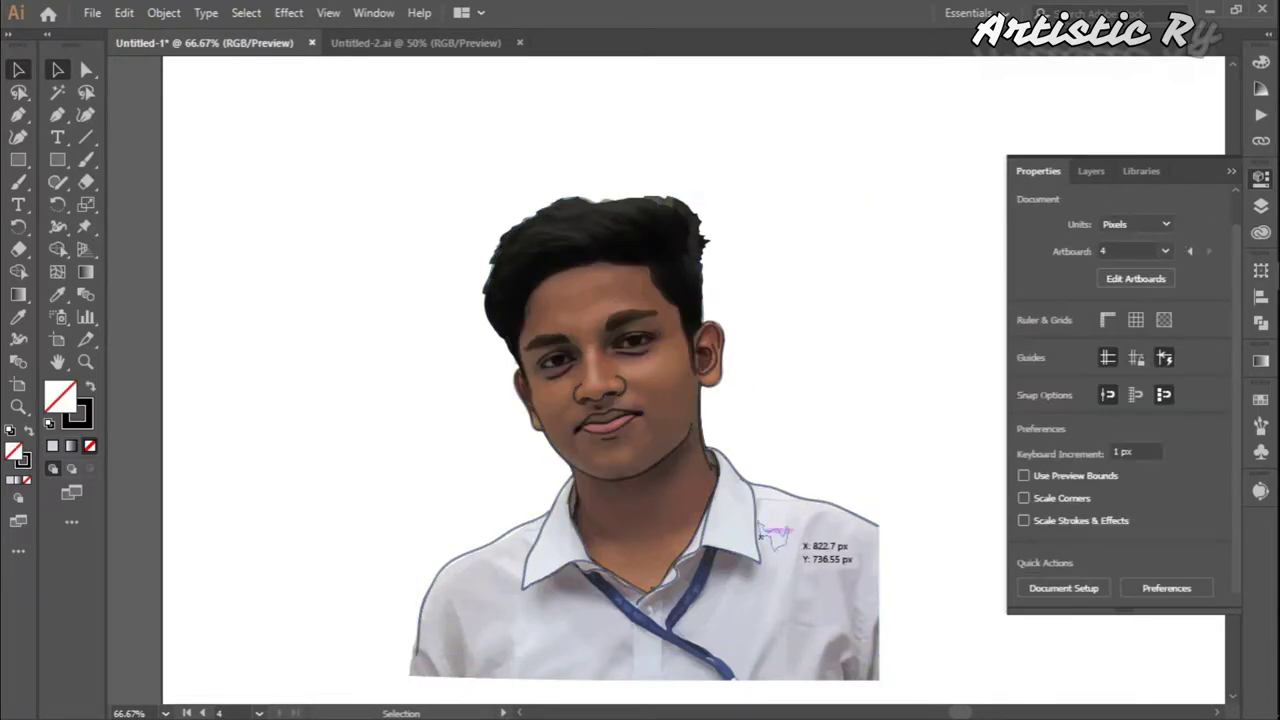
{"action": "left_click", "coordinate": [760, 535]}
{"action": "key", "text": "ctrl+shift+a"}
{"action": "left_click_drag", "start_coordinate": [760, 535], "coordinate": [712, 452]}
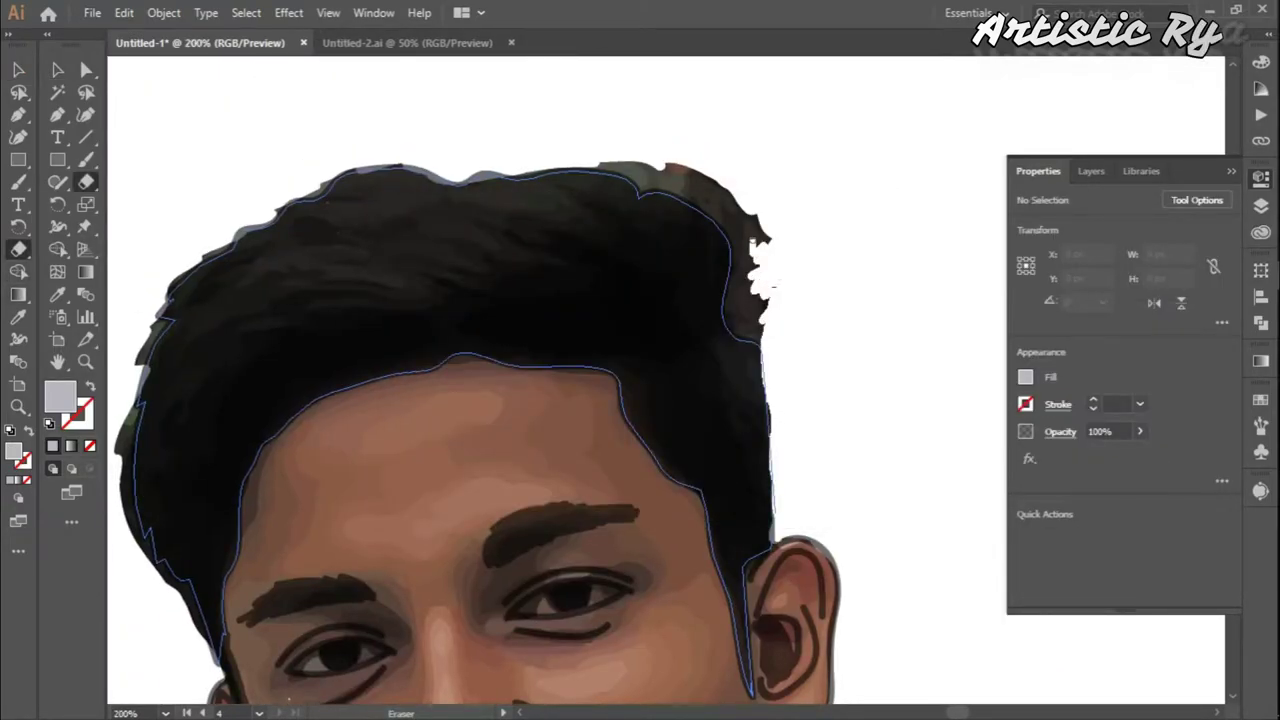
- Erase a jagged edge along the hair outline, then undo and redo the shirt-bottom eraser strokes
{"action": "left_click_drag", "start_coordinate": [765, 240], "coordinate": [670, 189]}
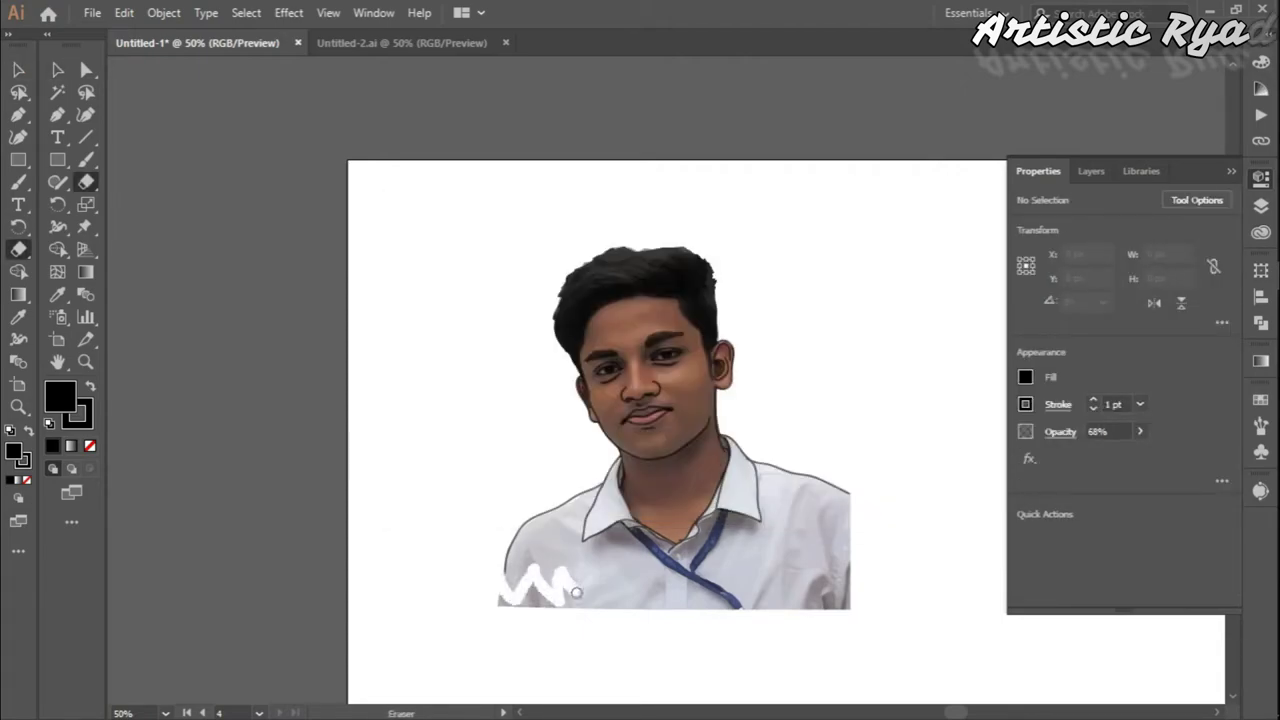
{"action": "key", "text": "ctrl+z"}
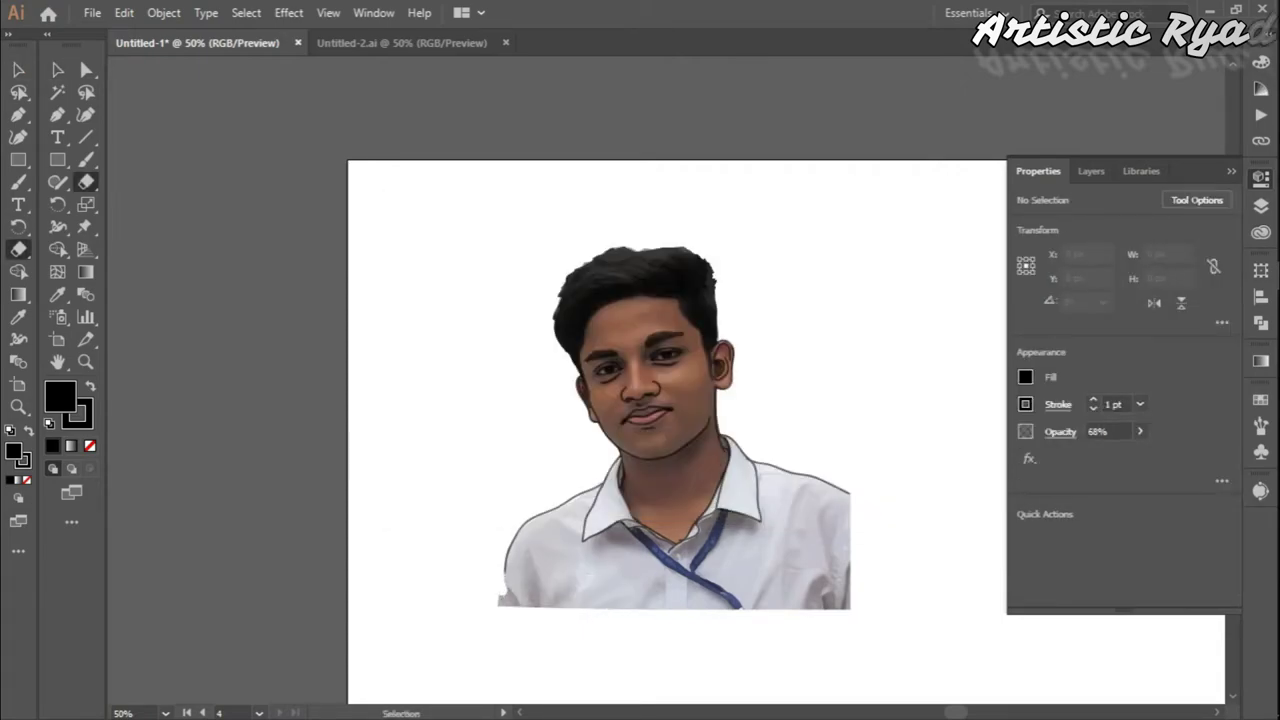
{"action": "key", "text": "ctrl+z"}
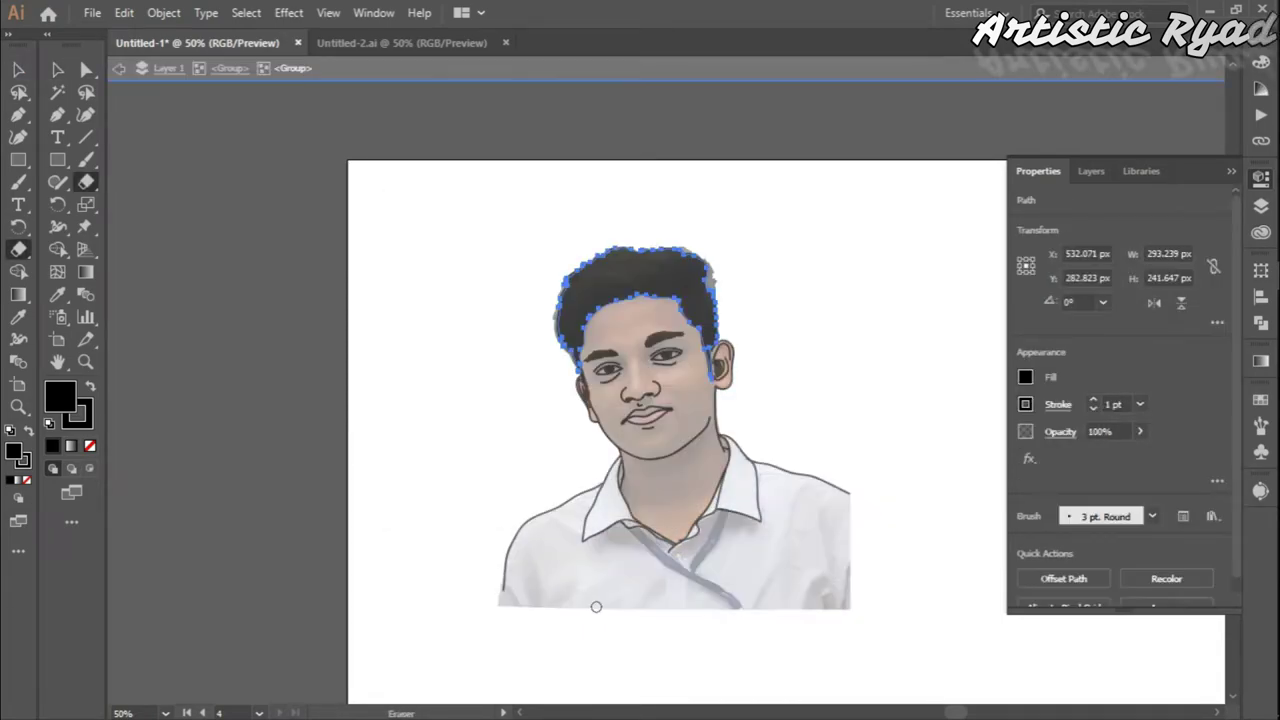
{"action": "key", "text": "ctrl+shift+z"}
{"action": "key", "text": "ctrl+z"}
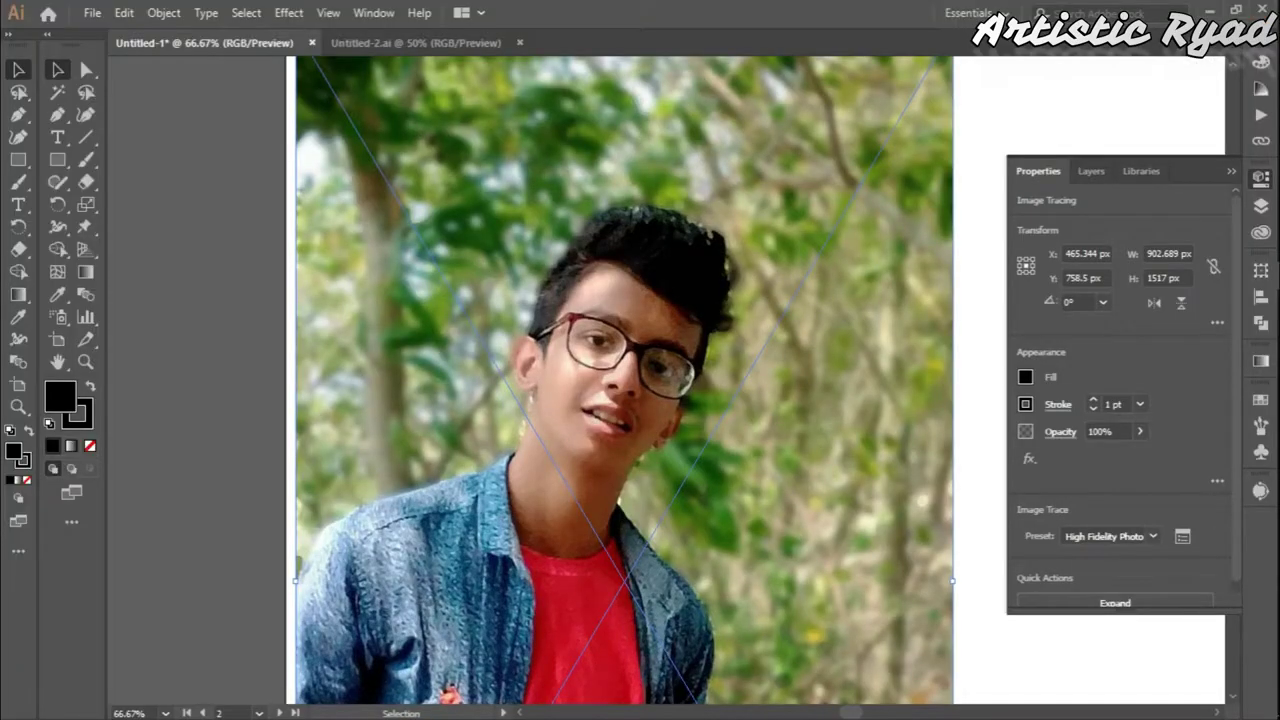
- Start tracing the second photo and try different Corners, Colors and Paths values
{"action": "left_click", "coordinate": [1182, 536]}
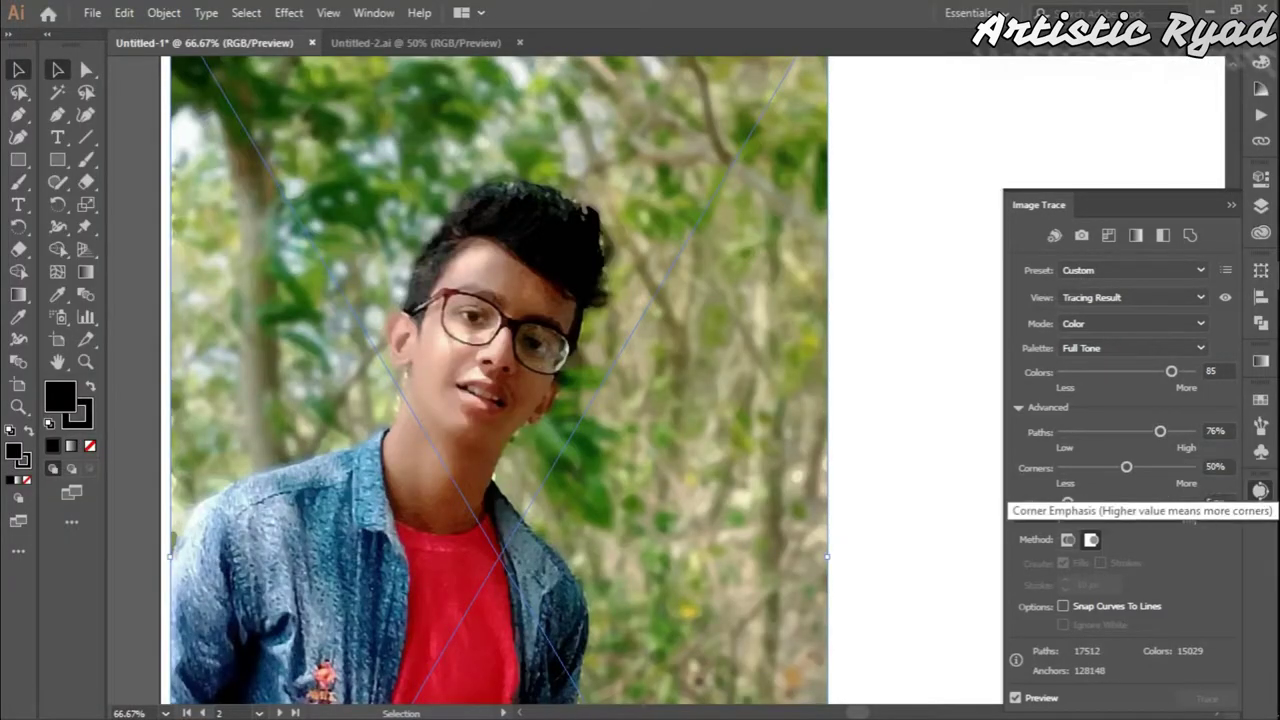
{"action": "left_click_drag", "start_coordinate": [1126, 467], "coordinate": [1150, 467]}
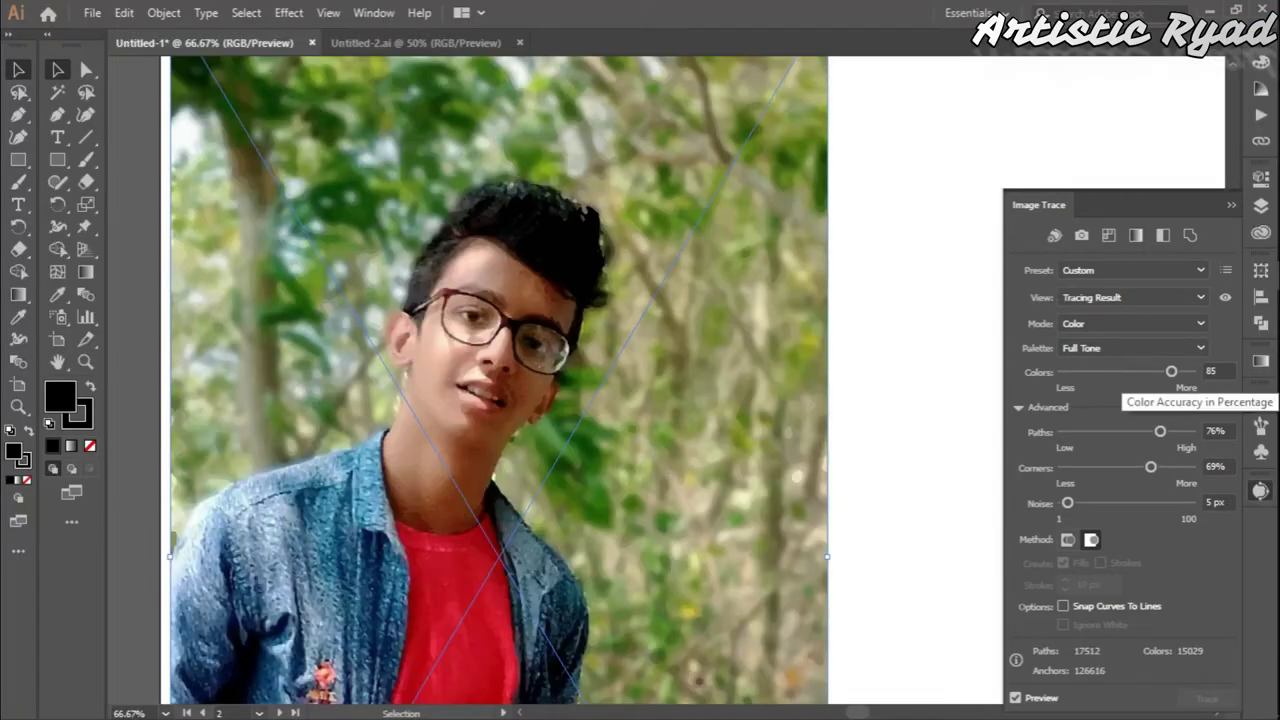
{"action": "left_click_drag", "start_coordinate": [1171, 371], "coordinate": [1150, 371]}
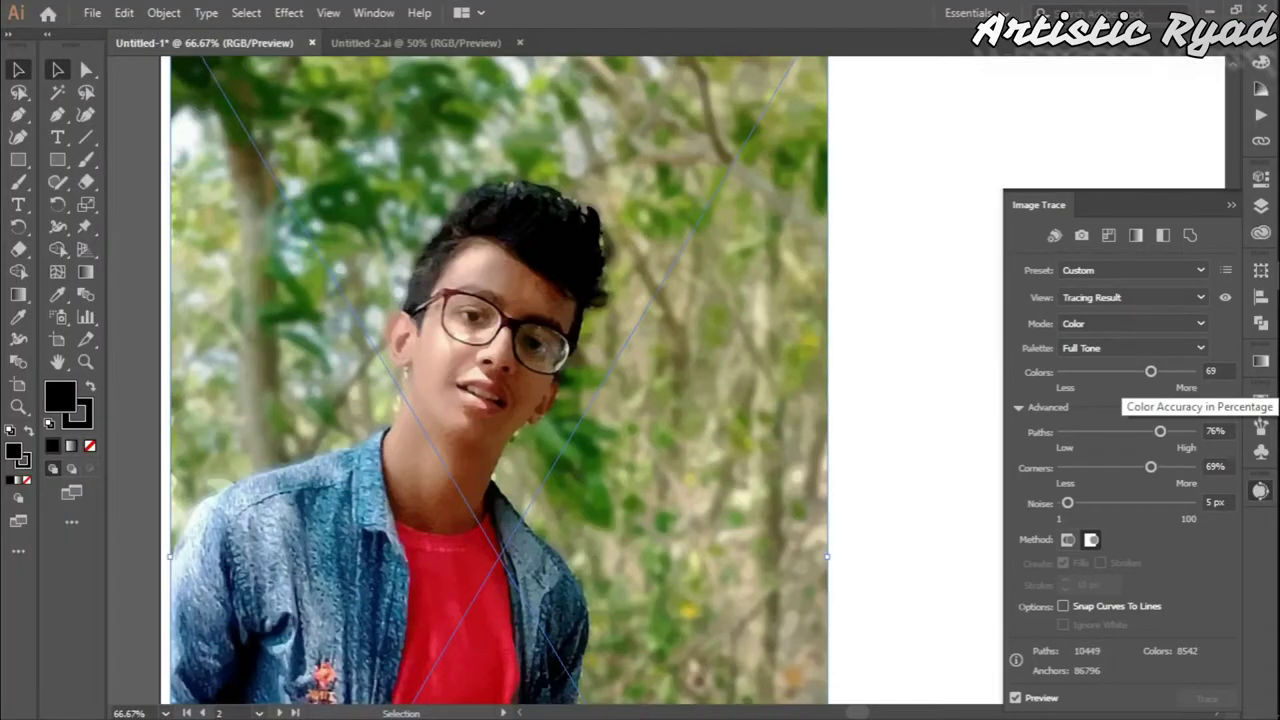
{"action": "key", "text": "ctrl+plus"}
{"action": "key", "text": "ctrl+plus"}
{"action": "key", "text": "ctrl+plus"}
{"action": "left_click_drag", "start_coordinate": [1151, 467], "coordinate": [1177, 467]}
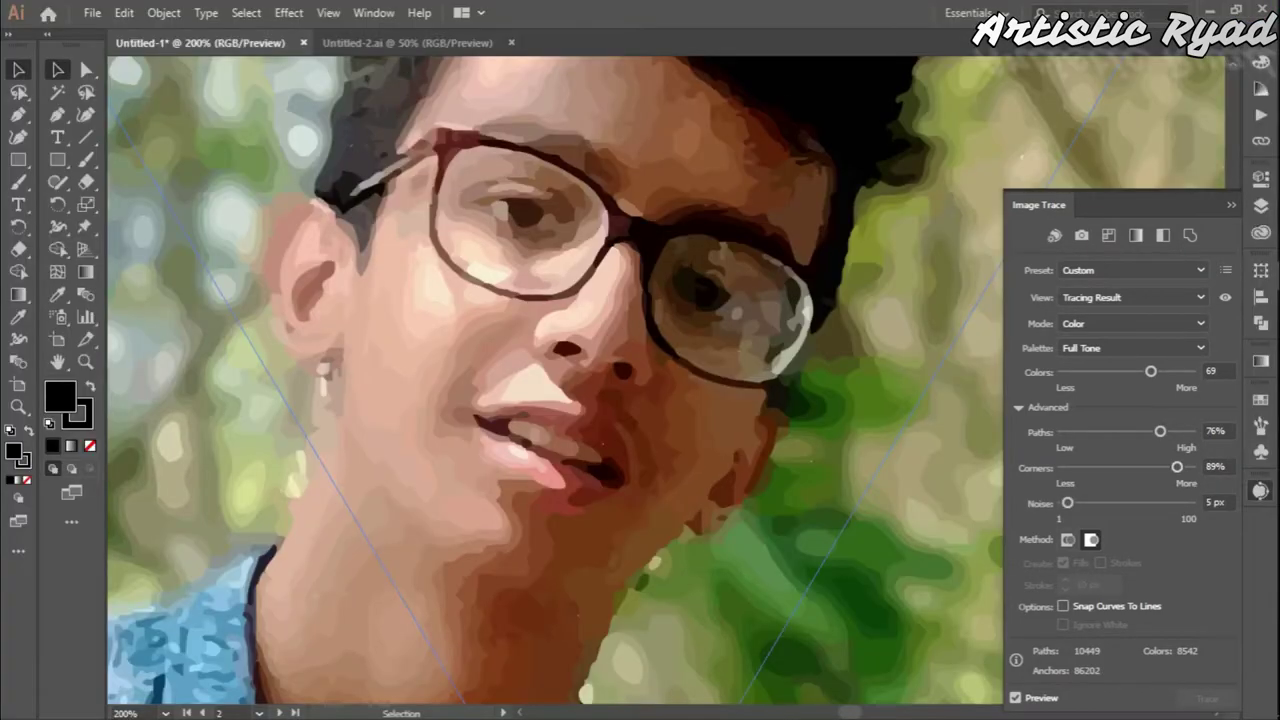
{"action": "left_click_drag", "start_coordinate": [1160, 431], "coordinate": [1191, 431]}
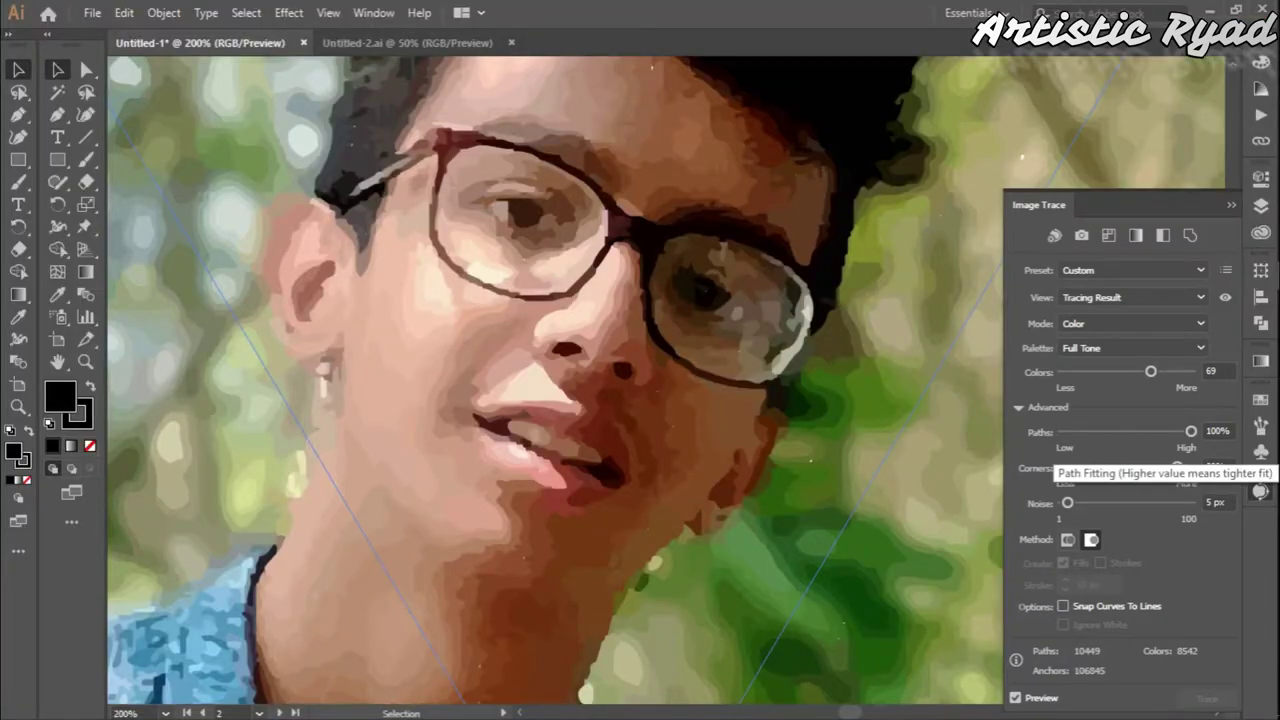
{"action": "left_click_drag", "start_coordinate": [1191, 431], "coordinate": [1106, 431]}
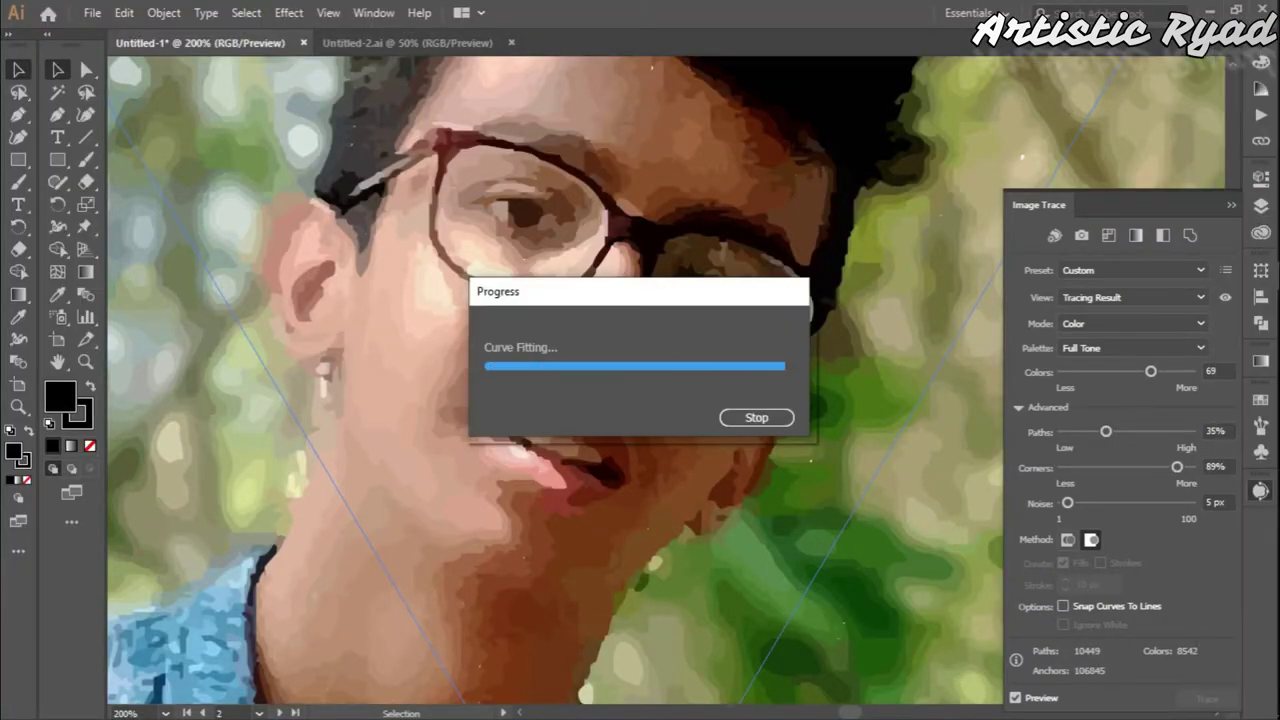
{"action": "left_click_drag", "start_coordinate": [1177, 467], "coordinate": [1123, 467]}
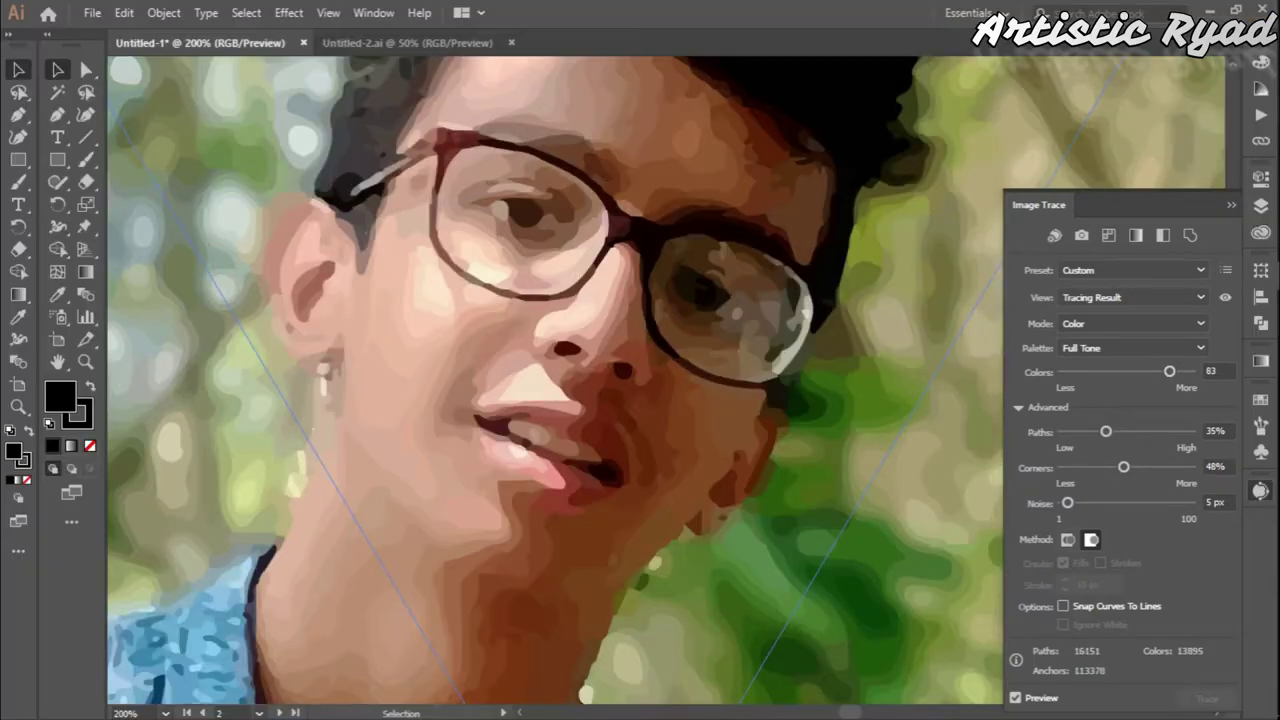
- Apply the High Fidelity Photo trace preset, then settle Paths at 53%
{"action": "left_click", "coordinate": [1133, 270]}
{"action": "left_click", "coordinate": [1100, 334]}
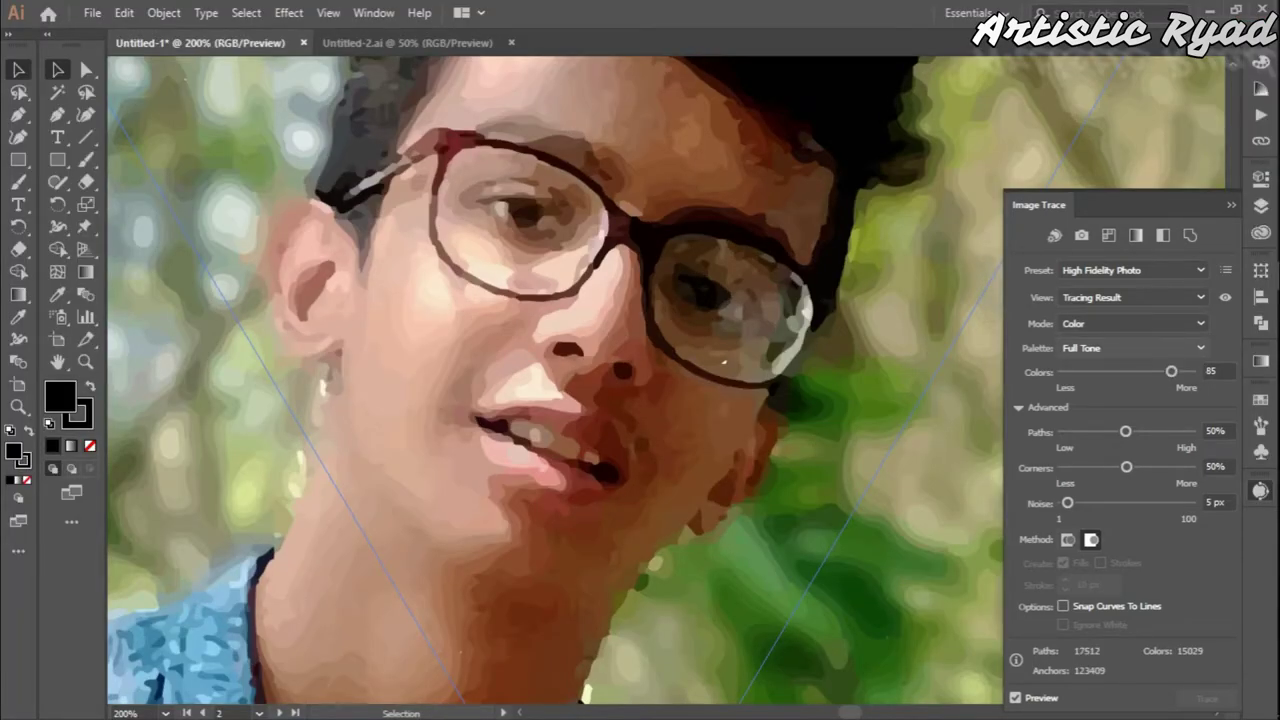
{"action": "left_click_drag", "start_coordinate": [1125, 431], "coordinate": [1069, 431]}
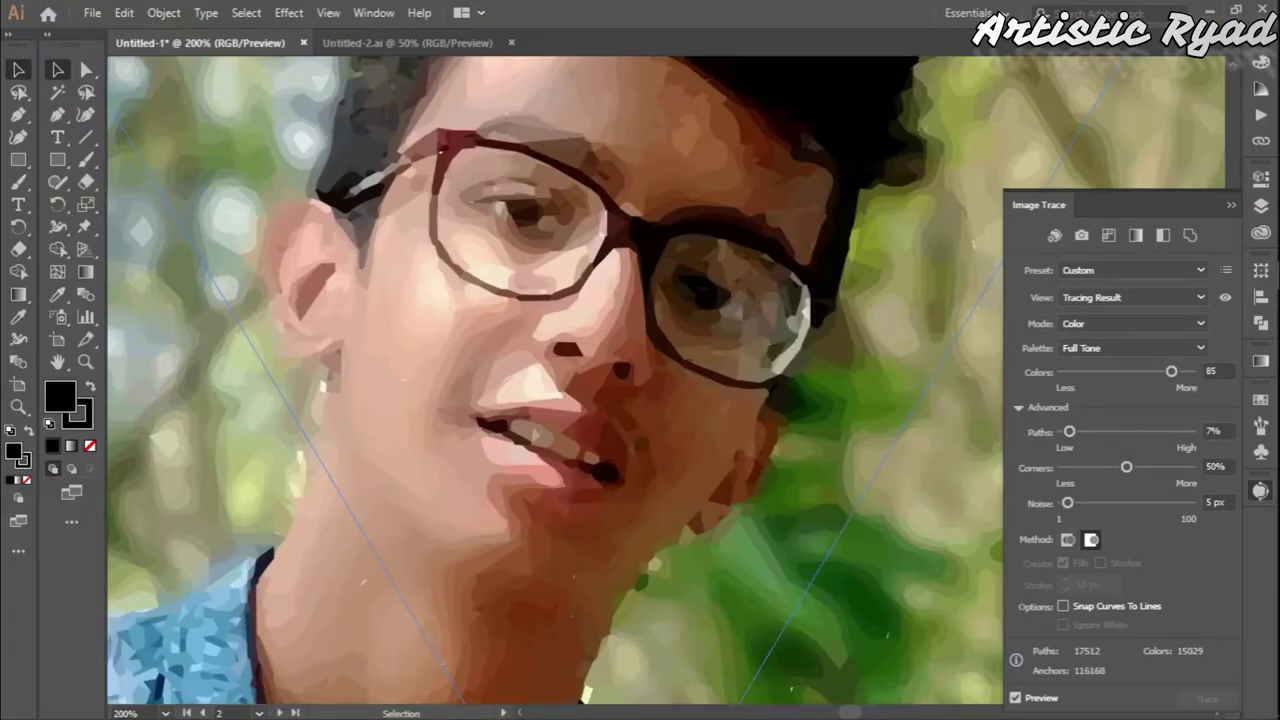
{"action": "left_click_drag", "start_coordinate": [1069, 431], "coordinate": [1086, 431]}
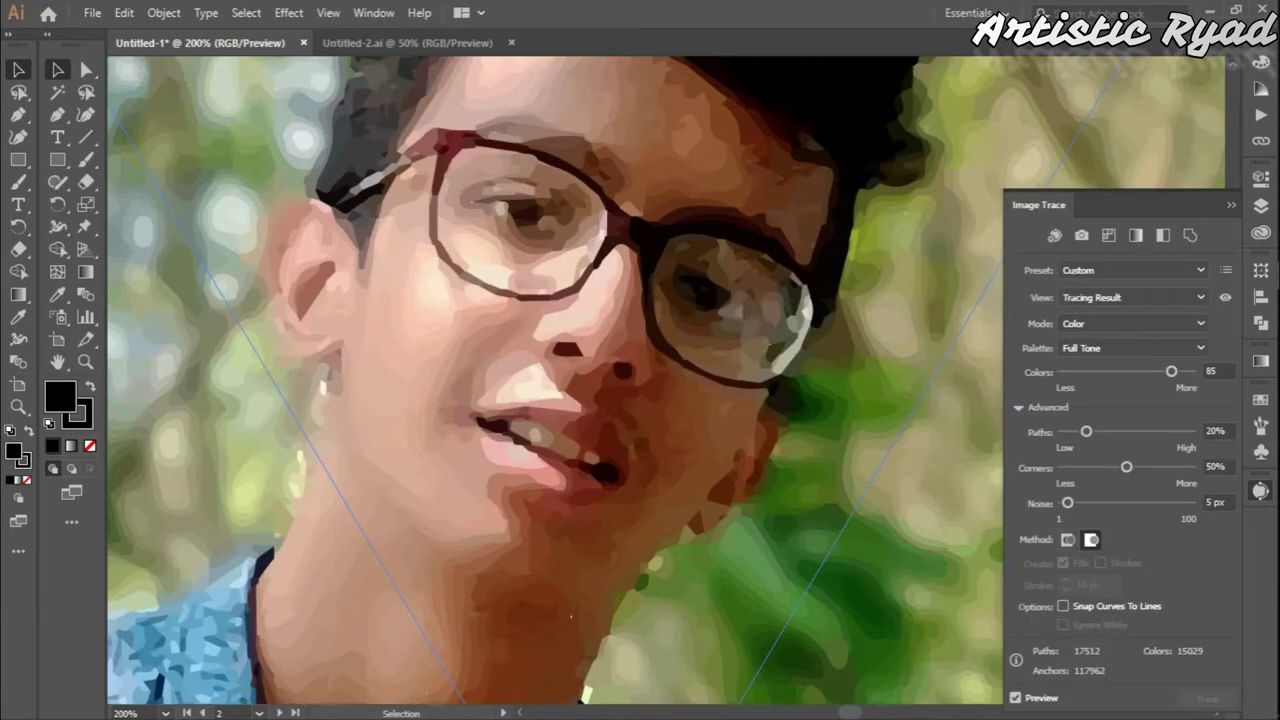
{"action": "left_click_drag", "start_coordinate": [1086, 431], "coordinate": [1097, 431]}
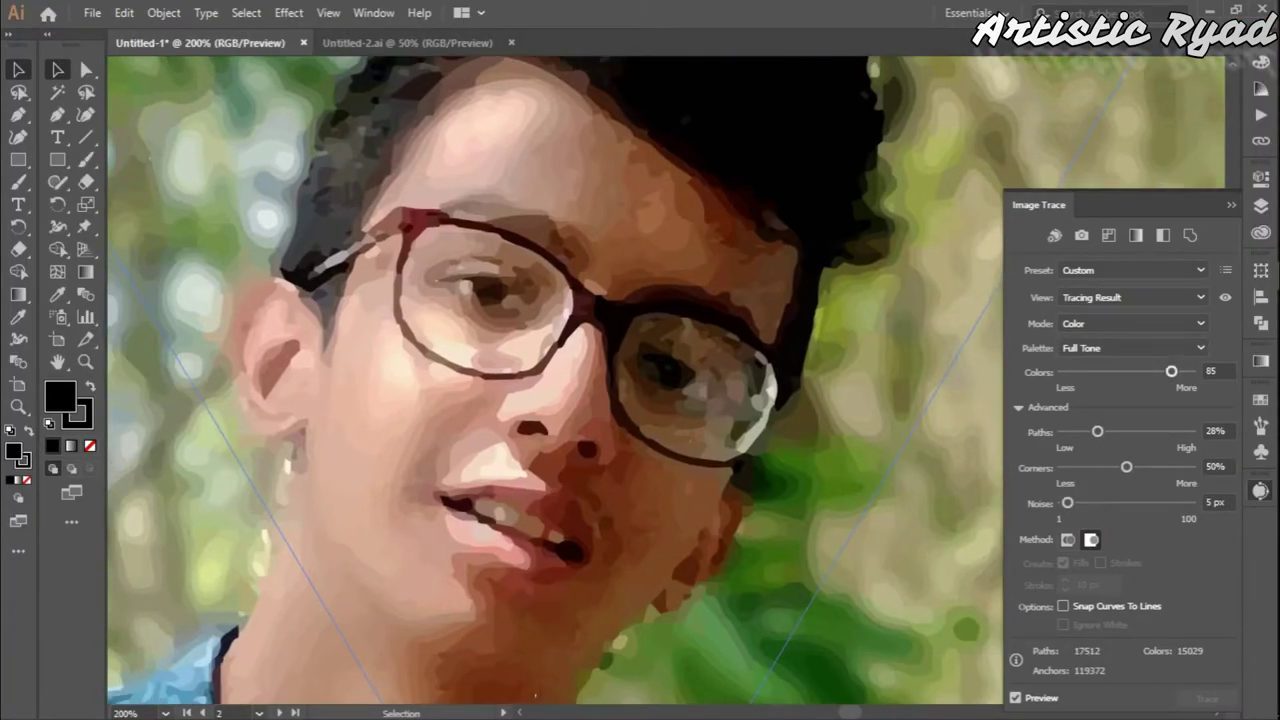
{"action": "left_click_drag", "start_coordinate": [1097, 431], "coordinate": [1129, 431]}
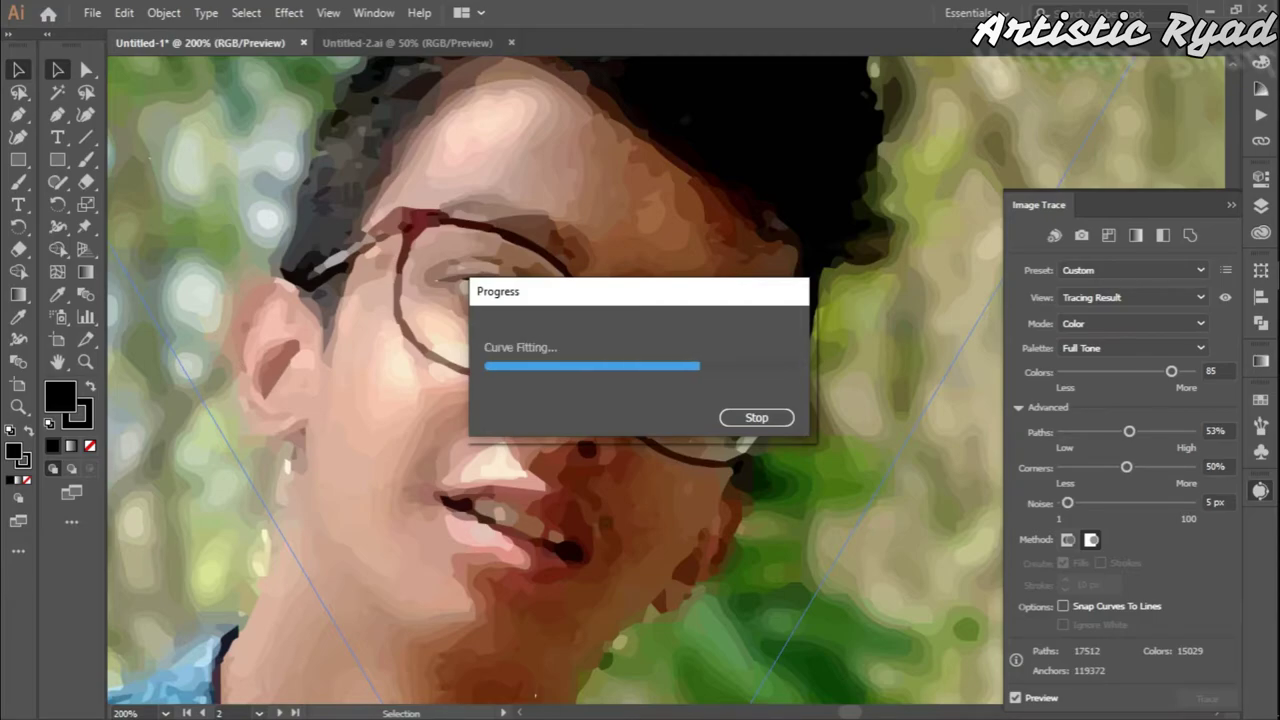
{"action": "key", "text": "ctrl+minus"}
{"action": "key", "text": "ctrl+minus"}
{"action": "key", "text": "ctrl+minus"}
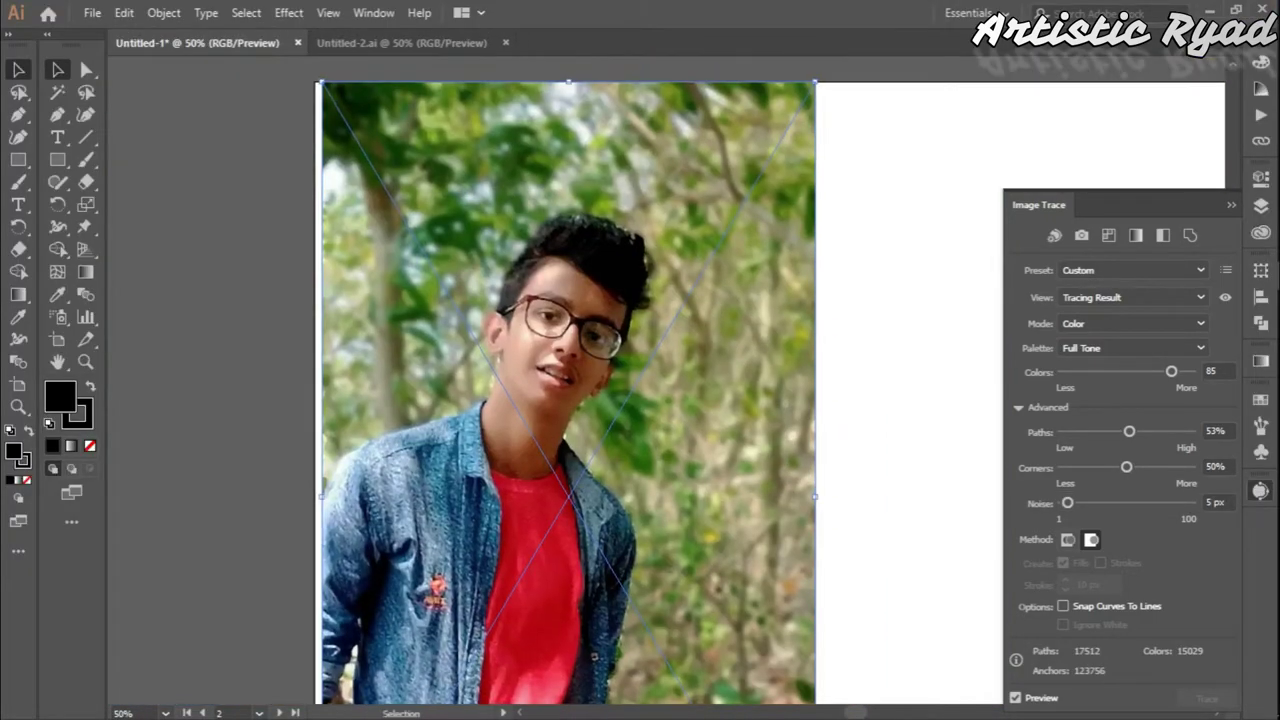
- Close the trace settings, deselect the photo and make the Eraser (Shift+E) active
{"action": "left_click", "coordinate": [1260, 177]}
{"action": "key", "text": "ctrl+shift+a"}
{"action": "key", "text": "shift+e"}
{"action": "mouse_move", "coordinate": [305, 505]}
{"action": "left_mouse_down"}
{"action": "mouse_move", "coordinate": [658, 262]}
{"action": "mouse_move", "coordinate": [470, 362]}
{"action": "mouse_move", "coordinate": [318, 506]}
{"action": "left_mouse_up"}
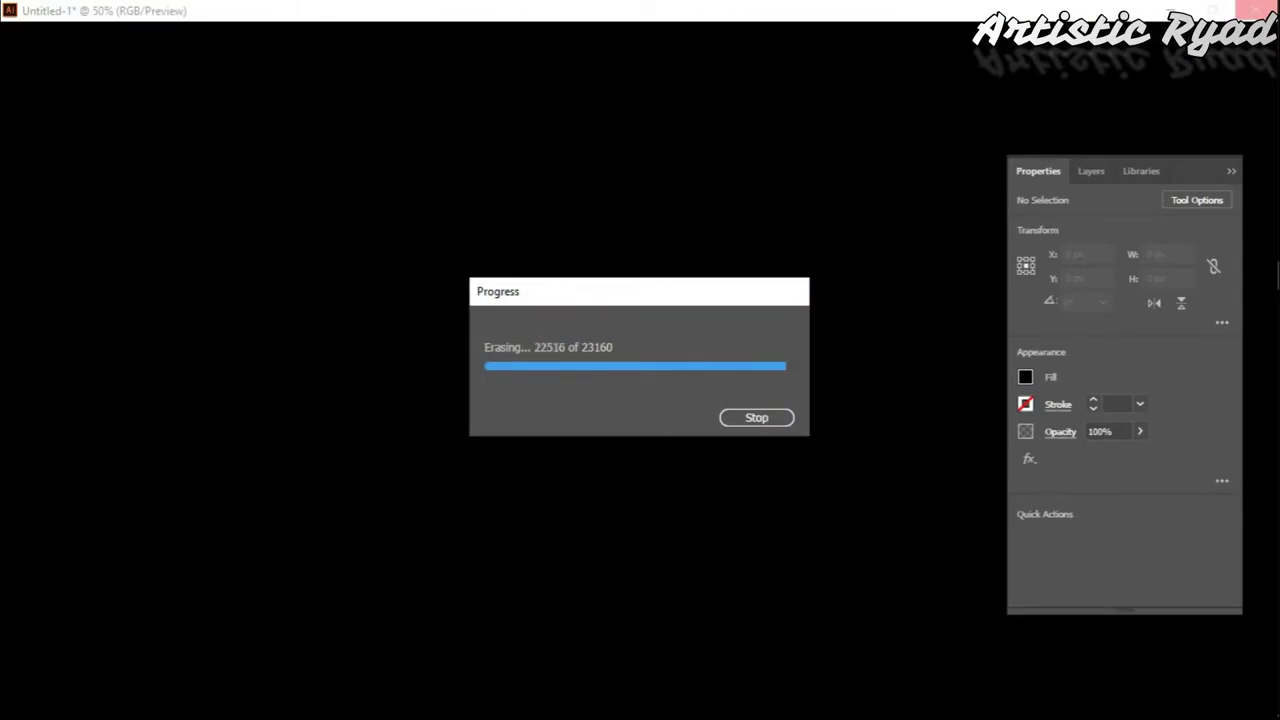
{"action": "key", "text": "q"}
{"action": "key", "text": "ctrl+a"}
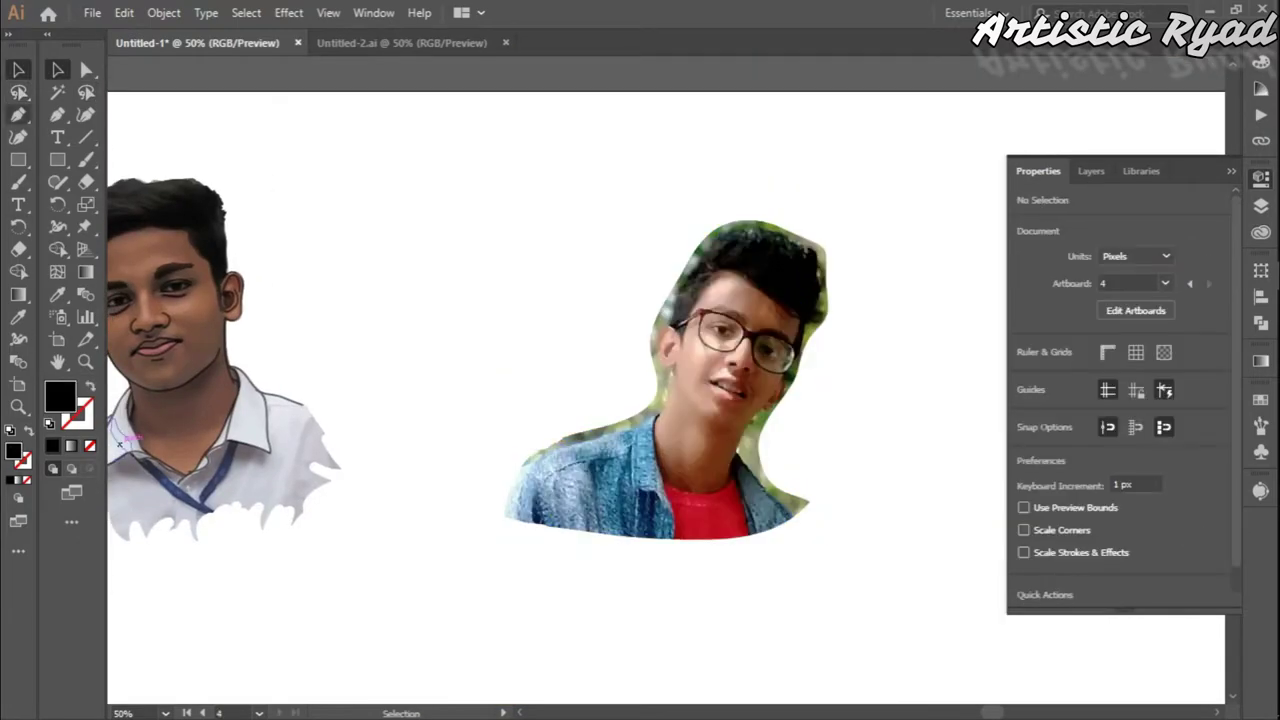
{"action": "key", "text": "shift+e"}
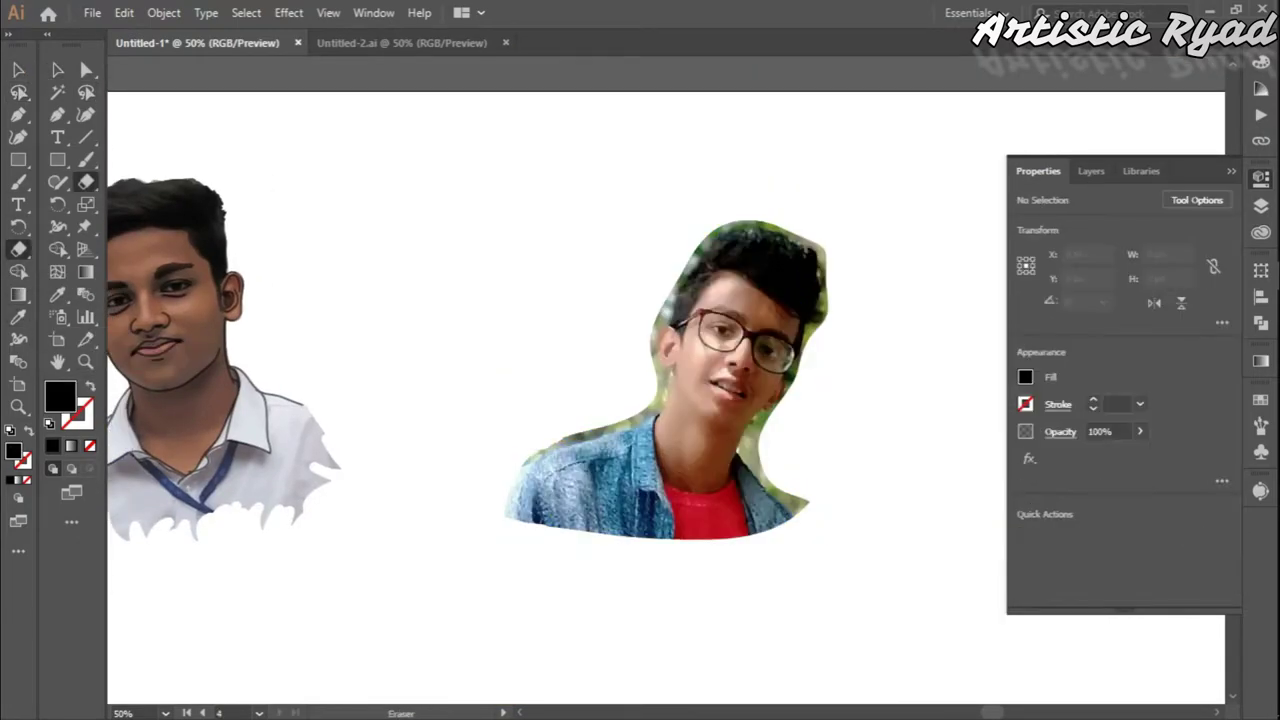
- Set the eraser size and erase the green strip along the jacket edge and neck
{"action": "scroll", "coordinate": [389, 363], "scroll_direction": "up", "scroll_amount": 3, "text": "alt"}
{"action": "double_click", "coordinate": [86, 181]}
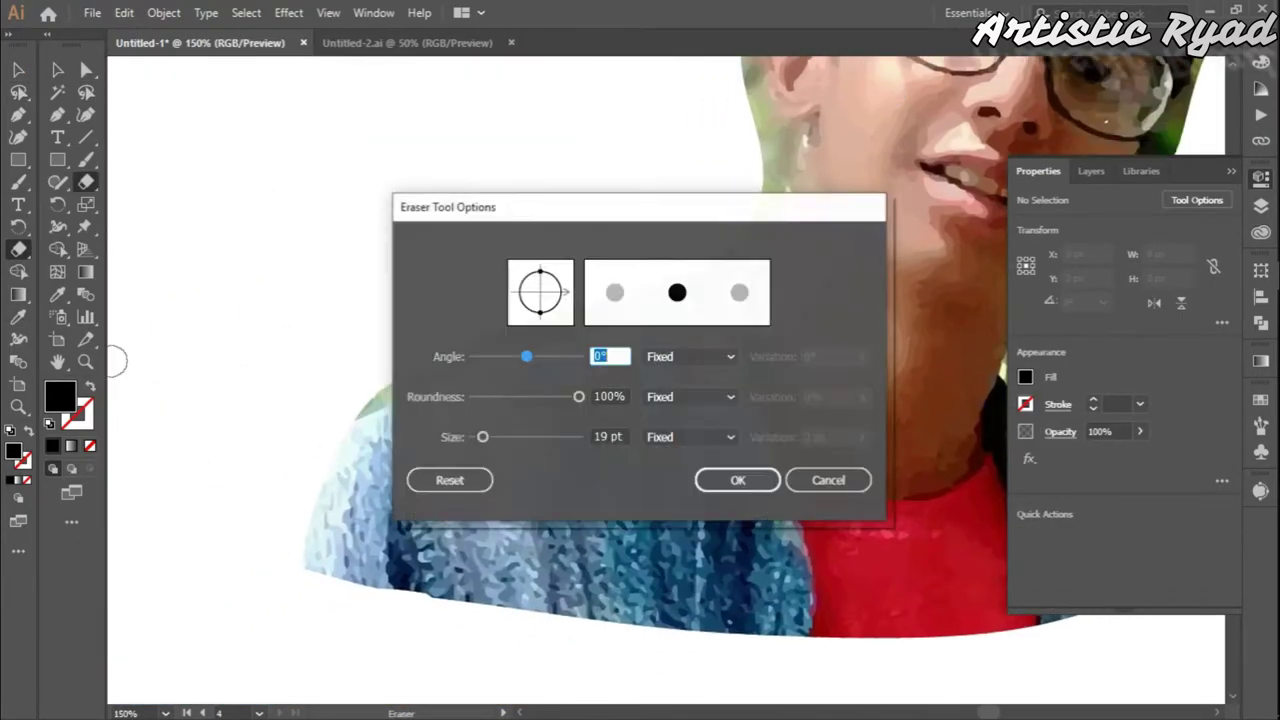
{"action": "key", "text": "Return"}
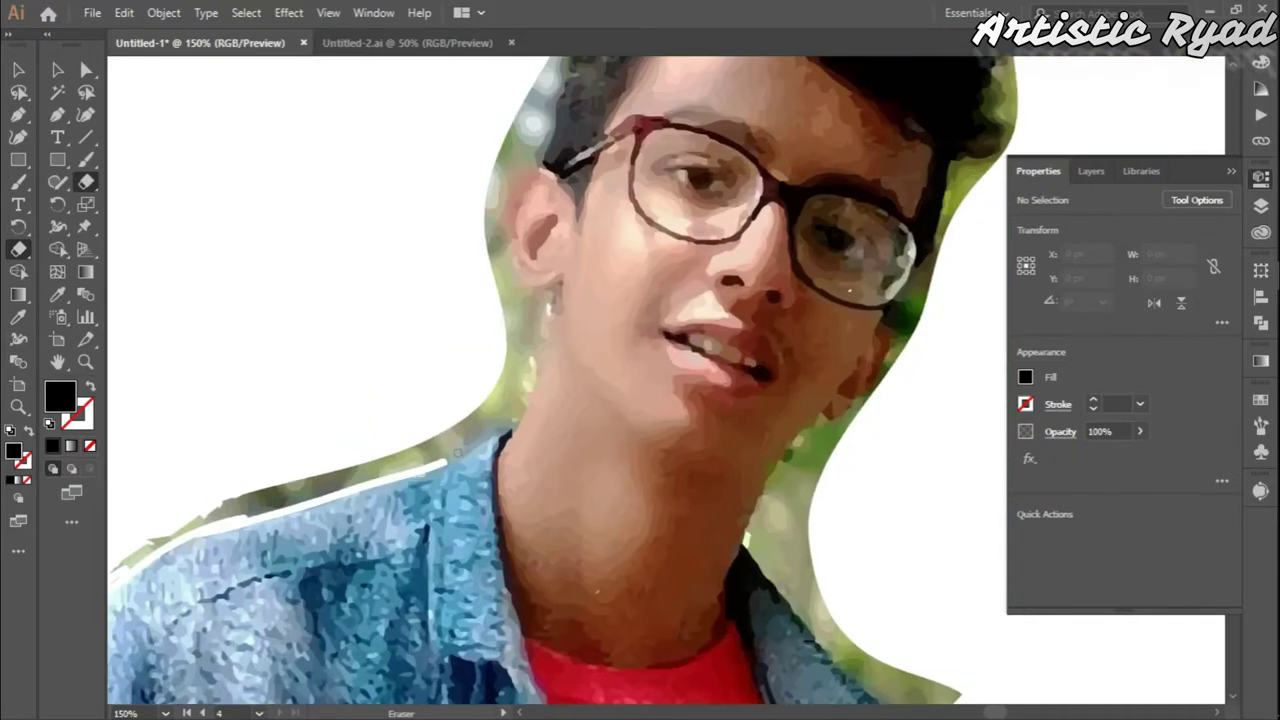
{"action": "scroll", "coordinate": [605, 320], "scroll_direction": "up", "scroll_amount": 3, "text": "alt"}
{"action": "mouse_move", "coordinate": [114, 414]}
{"action": "left_mouse_down"}
{"action": "mouse_move", "coordinate": [479, 350]}
{"action": "mouse_move", "coordinate": [403, 421]}
{"action": "left_mouse_up"}
{"action": "left_click_drag", "start_coordinate": [430, 355], "coordinate": [466, 270]}
{"action": "left_click_drag", "start_coordinate": [457, 350], "coordinate": [569, 532]}
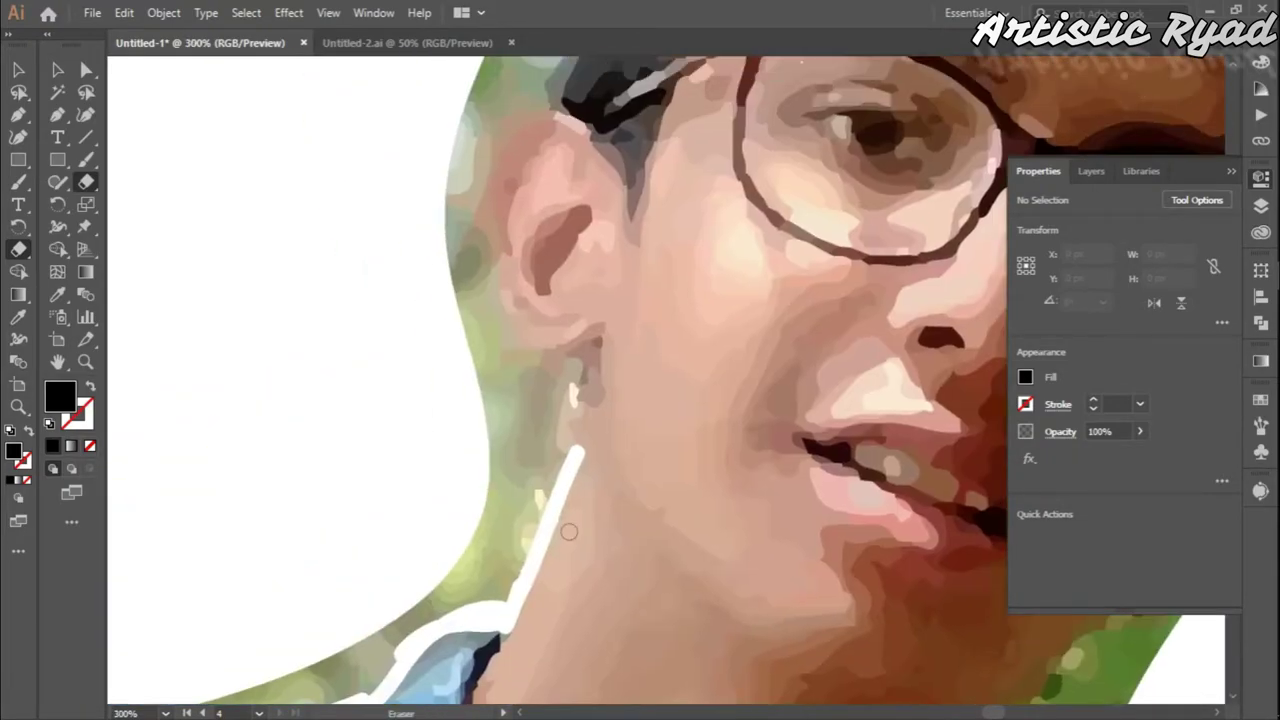
- Erase the green edge along the neck, ear, hairline and the hair's right side
{"action": "mouse_move", "coordinate": [578, 440]}
{"action": "left_mouse_down"}
{"action": "mouse_move", "coordinate": [571, 423]}
{"action": "mouse_move", "coordinate": [629, 494]}
{"action": "mouse_move", "coordinate": [560, 400]}
{"action": "left_mouse_up"}
{"action": "mouse_move", "coordinate": [560, 470]}
{"action": "left_mouse_down"}
{"action": "mouse_move", "coordinate": [515, 608]}
{"action": "mouse_move", "coordinate": [560, 410]}
{"action": "mouse_move", "coordinate": [510, 540]}
{"action": "left_mouse_up"}
{"action": "left_click_drag", "start_coordinate": [510, 540], "coordinate": [610, 310]}
{"action": "mouse_move", "coordinate": [610, 310]}
{"action": "left_mouse_down"}
{"action": "mouse_move", "coordinate": [450, 512]}
{"action": "mouse_move", "coordinate": [369, 551]}
{"action": "left_mouse_up"}
{"action": "mouse_move", "coordinate": [400, 500]}
{"action": "left_mouse_down"}
{"action": "mouse_move", "coordinate": [600, 300]}
{"action": "mouse_move", "coordinate": [908, 286]}
{"action": "mouse_move", "coordinate": [985, 345]}
{"action": "mouse_move", "coordinate": [500, 328]}
{"action": "mouse_move", "coordinate": [651, 500]}
{"action": "mouse_move", "coordinate": [556, 275]}
{"action": "left_mouse_up"}
{"action": "mouse_move", "coordinate": [556, 275]}
{"action": "left_mouse_down"}
{"action": "mouse_move", "coordinate": [548, 318]}
{"action": "mouse_move", "coordinate": [570, 180]}
{"action": "mouse_move", "coordinate": [500, 445]}
{"action": "mouse_move", "coordinate": [600, 230]}
{"action": "mouse_move", "coordinate": [483, 505]}
{"action": "mouse_move", "coordinate": [741, 209]}
{"action": "left_mouse_up"}
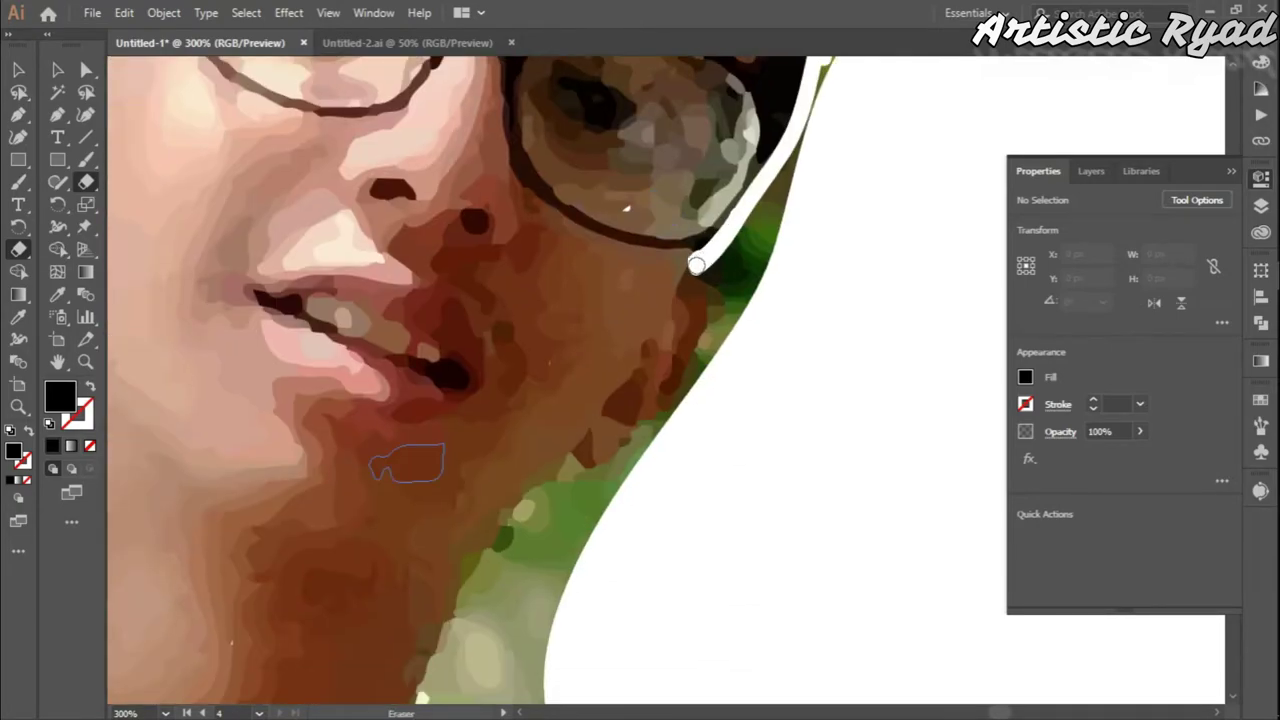
- Erase the green strips beside the glasses, along the chin and along the shirt edge
{"action": "left_click_drag", "start_coordinate": [716, 328], "coordinate": [713, 338]}
{"action": "mouse_move", "coordinate": [685, 390]}
{"action": "left_mouse_down"}
{"action": "mouse_move", "coordinate": [565, 480]}
{"action": "mouse_move", "coordinate": [695, 355]}
{"action": "mouse_move", "coordinate": [545, 580]}
{"action": "left_mouse_up"}
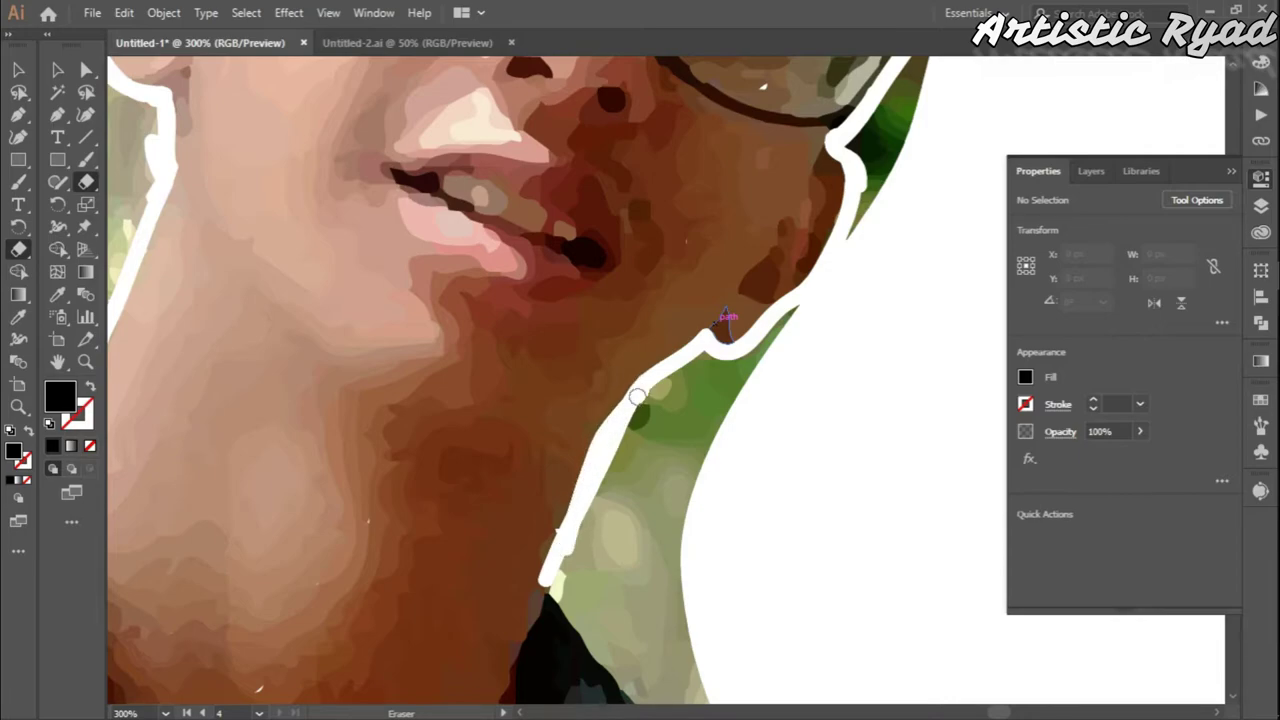
{"action": "left_click_drag", "start_coordinate": [623, 398], "coordinate": [711, 303]}
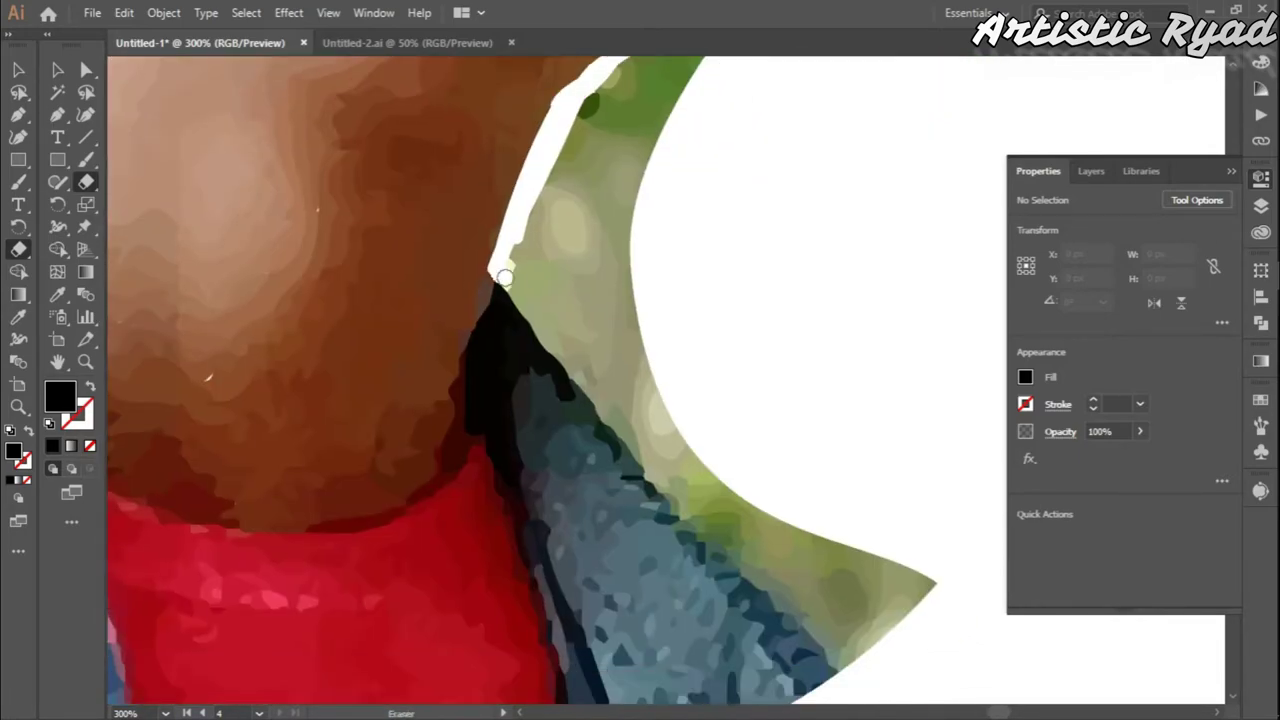
{"action": "left_click_drag", "start_coordinate": [614, 428], "coordinate": [508, 251]}
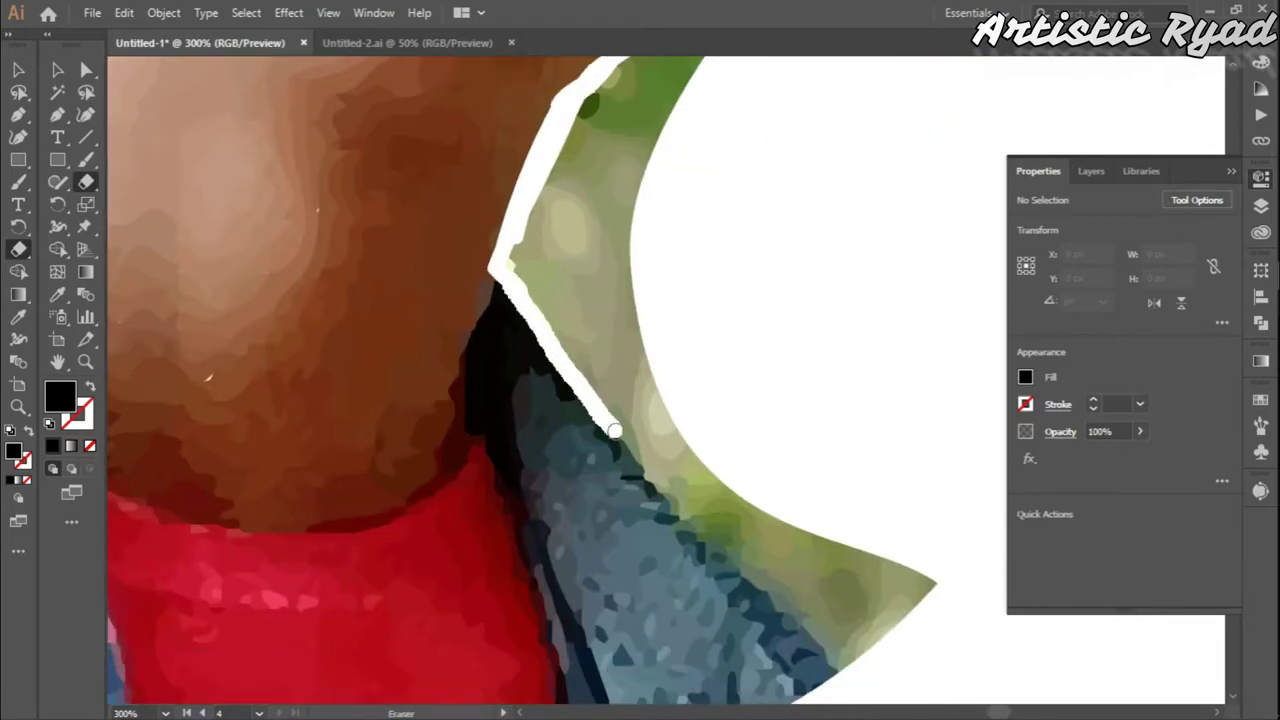
{"action": "left_click_drag", "start_coordinate": [575, 410], "coordinate": [686, 514]}
{"action": "key", "text": "ctrl+0"}
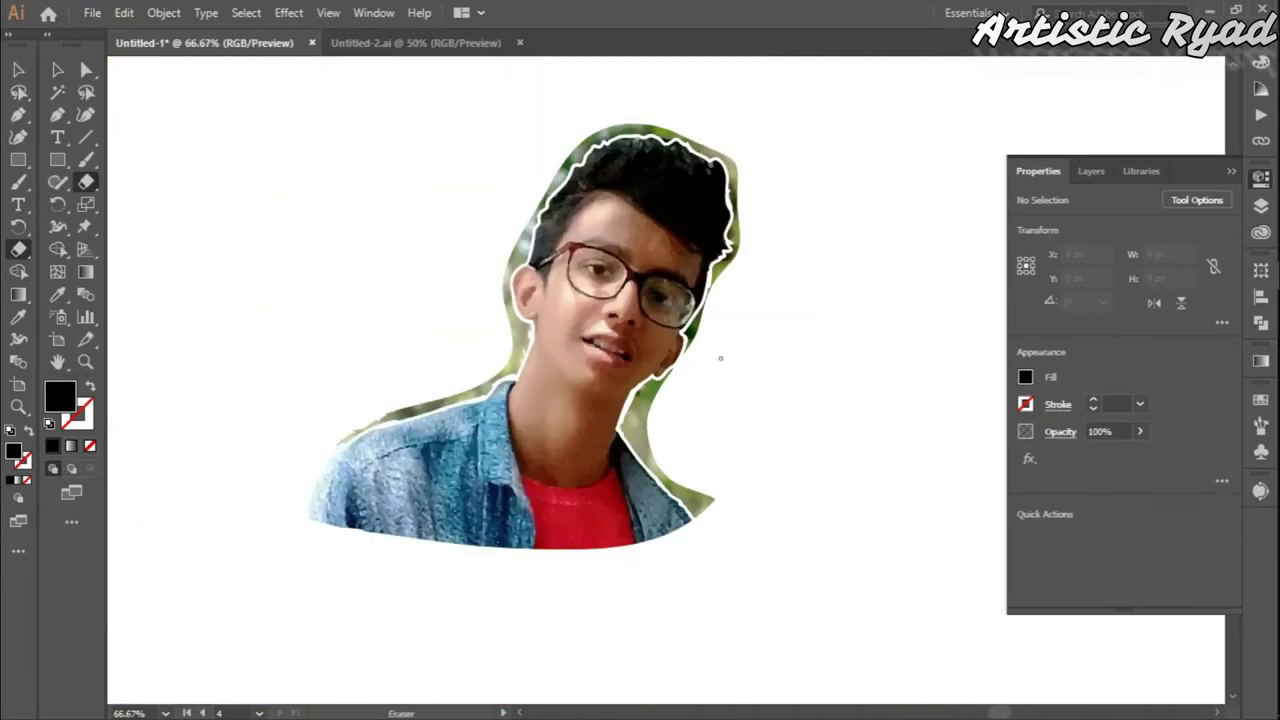
- Readjust the eraser size and erase the green along the left side and top of the hair
{"action": "double_click", "coordinate": [18, 249]}
{"action": "key", "text": "Return"}
{"action": "key", "text": "ctrl+equal"}
{"action": "key", "text": "ctrl+equal"}
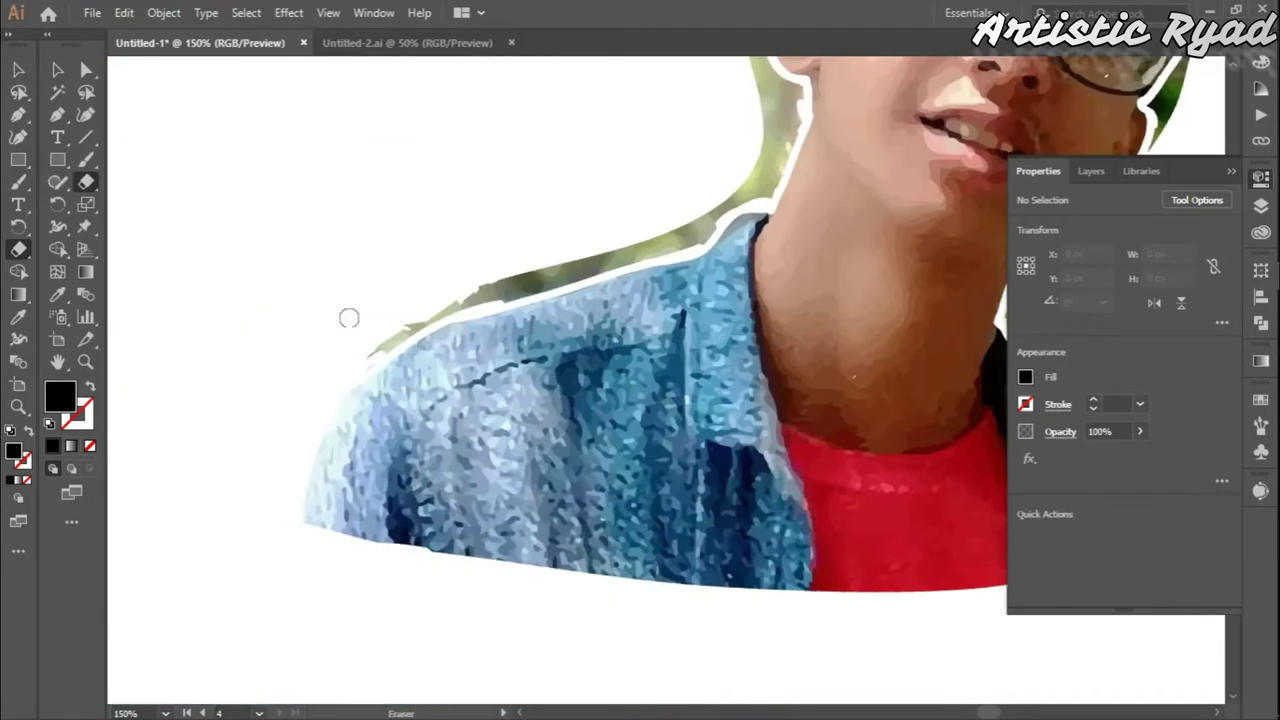
{"action": "scroll", "coordinate": [451, 422], "scroll_direction": "up", "scroll_amount": 3}
{"action": "mouse_move", "coordinate": [451, 422]}
{"action": "left_mouse_down"}
{"action": "mouse_move", "coordinate": [543, 286]}
{"action": "mouse_move", "coordinate": [500, 363]}
{"action": "left_mouse_up"}
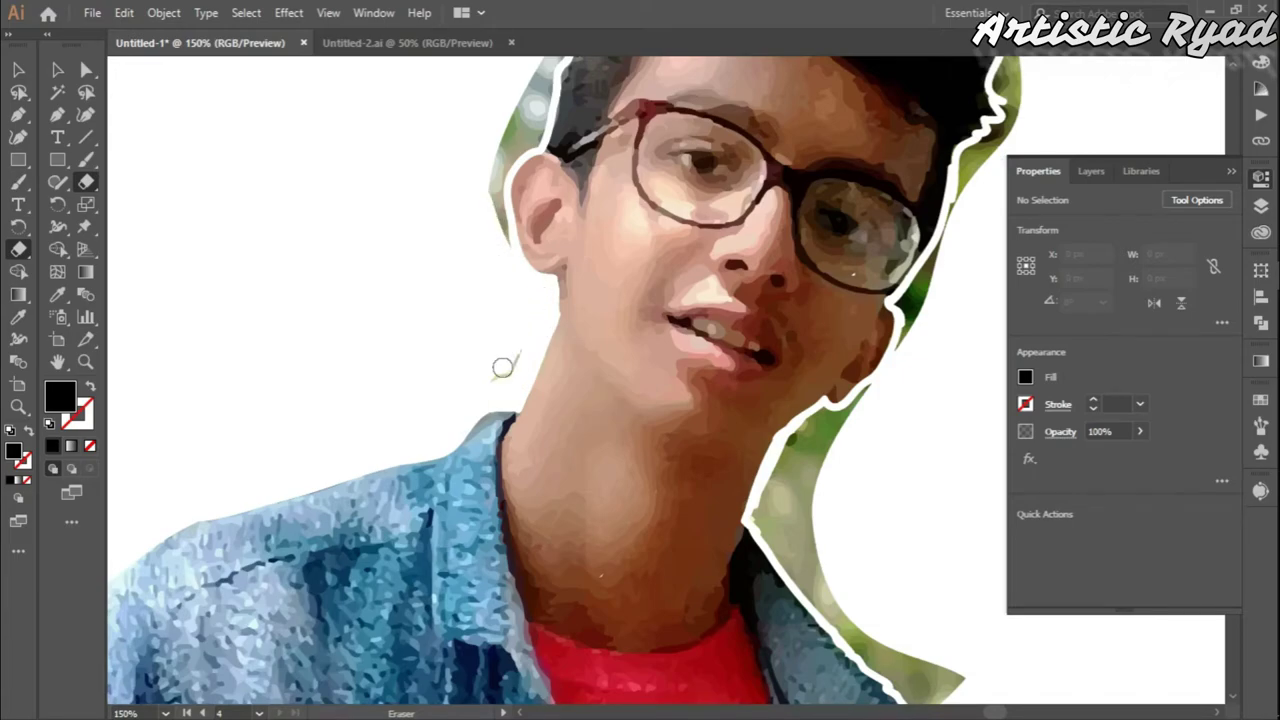
{"action": "scroll", "coordinate": [500, 363], "scroll_direction": "up", "scroll_amount": 5}
{"action": "scroll", "coordinate": [429, 486], "scroll_direction": "up", "scroll_amount": 5}
{"action": "left_click_drag", "start_coordinate": [377, 515], "coordinate": [453, 412]}
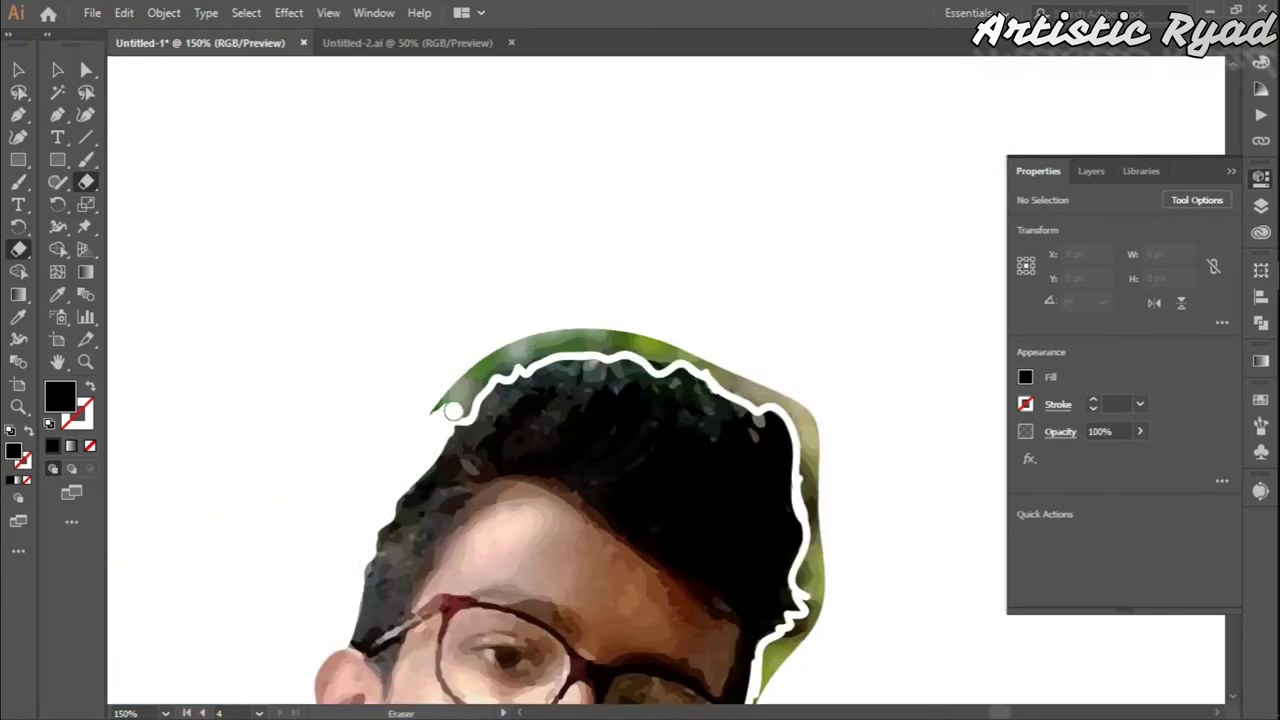
{"action": "mouse_move", "coordinate": [490, 372]}
{"action": "left_mouse_down"}
{"action": "mouse_move", "coordinate": [520, 354]}
{"action": "mouse_move", "coordinate": [663, 354]}
{"action": "mouse_move", "coordinate": [846, 423]}
{"action": "left_mouse_up"}
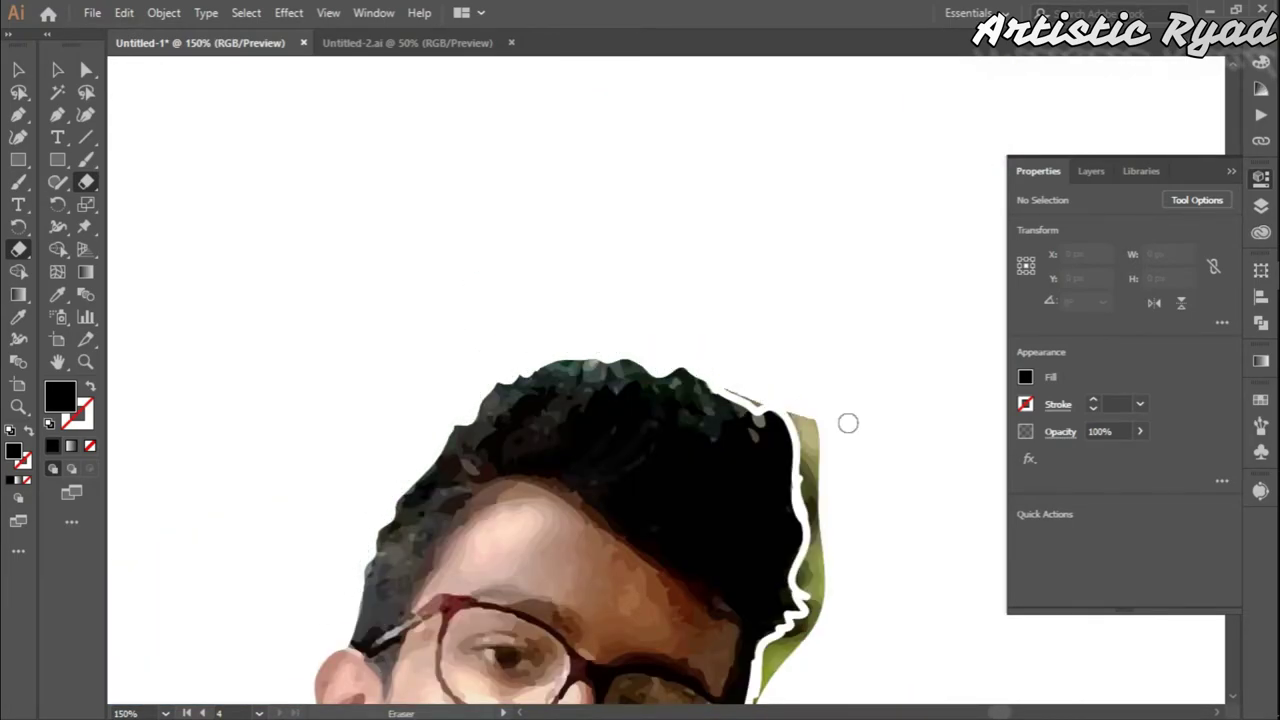
- Erase the remaining green strips around the portrait, including those beside the neck
{"action": "scroll", "coordinate": [575, 362], "scroll_direction": "right", "scroll_amount": 5}
{"action": "left_click_drag", "start_coordinate": [575, 362], "coordinate": [574, 563]}
{"action": "scroll", "coordinate": [620, 460], "scroll_direction": "down", "scroll_amount": 5}
{"action": "scroll", "coordinate": [650, 420], "scroll_direction": "left", "scroll_amount": 3}
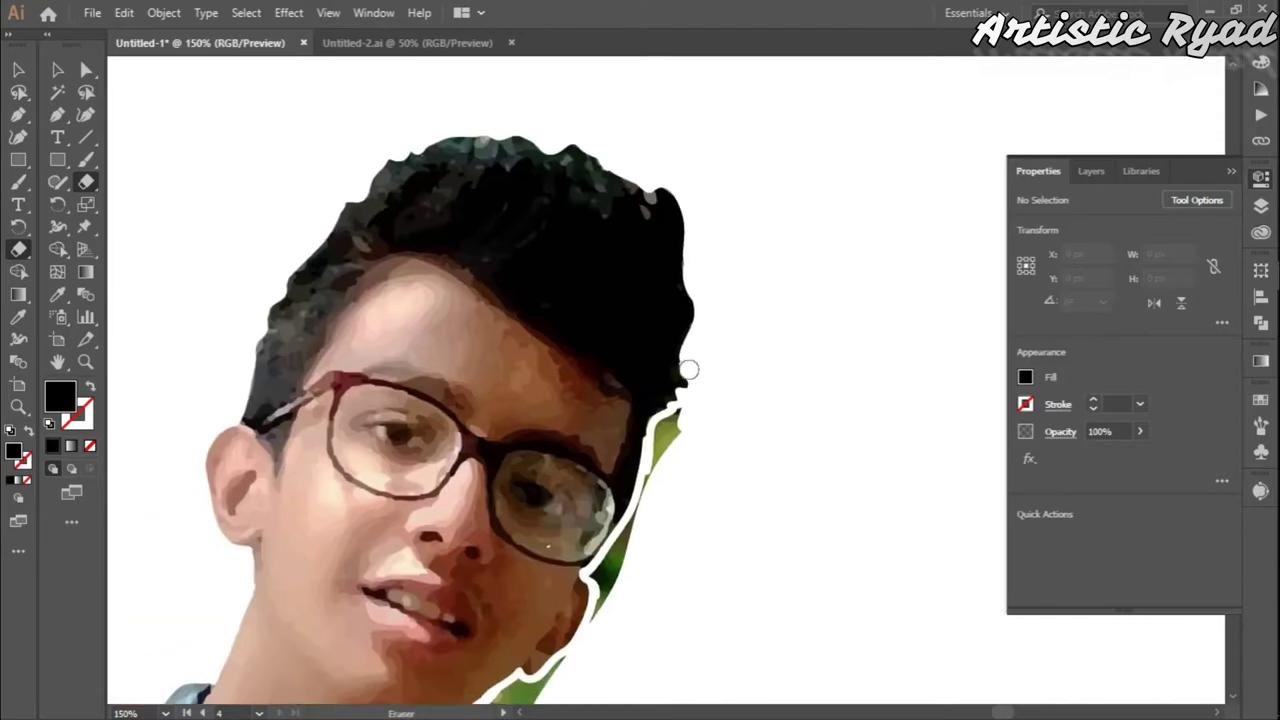
{"action": "scroll", "coordinate": [689, 366], "scroll_direction": "down", "scroll_amount": 4}
{"action": "left_click_drag", "start_coordinate": [656, 285], "coordinate": [615, 415]}
{"action": "scroll", "coordinate": [555, 167], "scroll_direction": "down", "scroll_amount": 5}
{"action": "scroll", "coordinate": [555, 167], "scroll_direction": "right", "scroll_amount": 2}
{"action": "mouse_move", "coordinate": [435, 293]}
{"action": "left_mouse_down"}
{"action": "mouse_move", "coordinate": [543, 591]}
{"action": "mouse_move", "coordinate": [471, 303]}
{"action": "mouse_move", "coordinate": [440, 360]}
{"action": "left_mouse_up"}
{"action": "scroll", "coordinate": [425, 425], "scroll_direction": "down", "scroll_amount": 3}
{"action": "scroll", "coordinate": [425, 425], "scroll_direction": "right", "scroll_amount": 3}
{"action": "left_click_drag", "start_coordinate": [425, 425], "coordinate": [394, 380]}
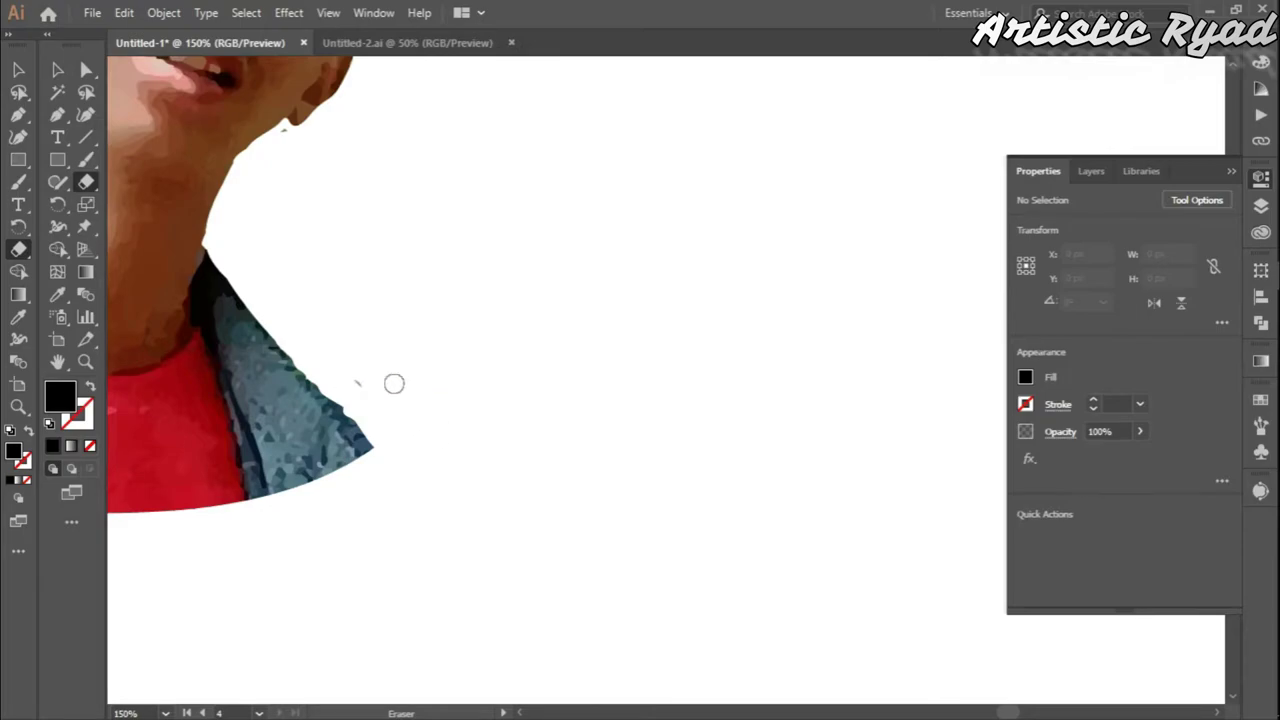
{"action": "key", "text": "ctrl+minus"}
{"action": "key", "text": "ctrl+minus"}
- Choose a textured pencil-like Paintbrush and test strokes, settling on 77% opacity
{"action": "key", "text": "b"}
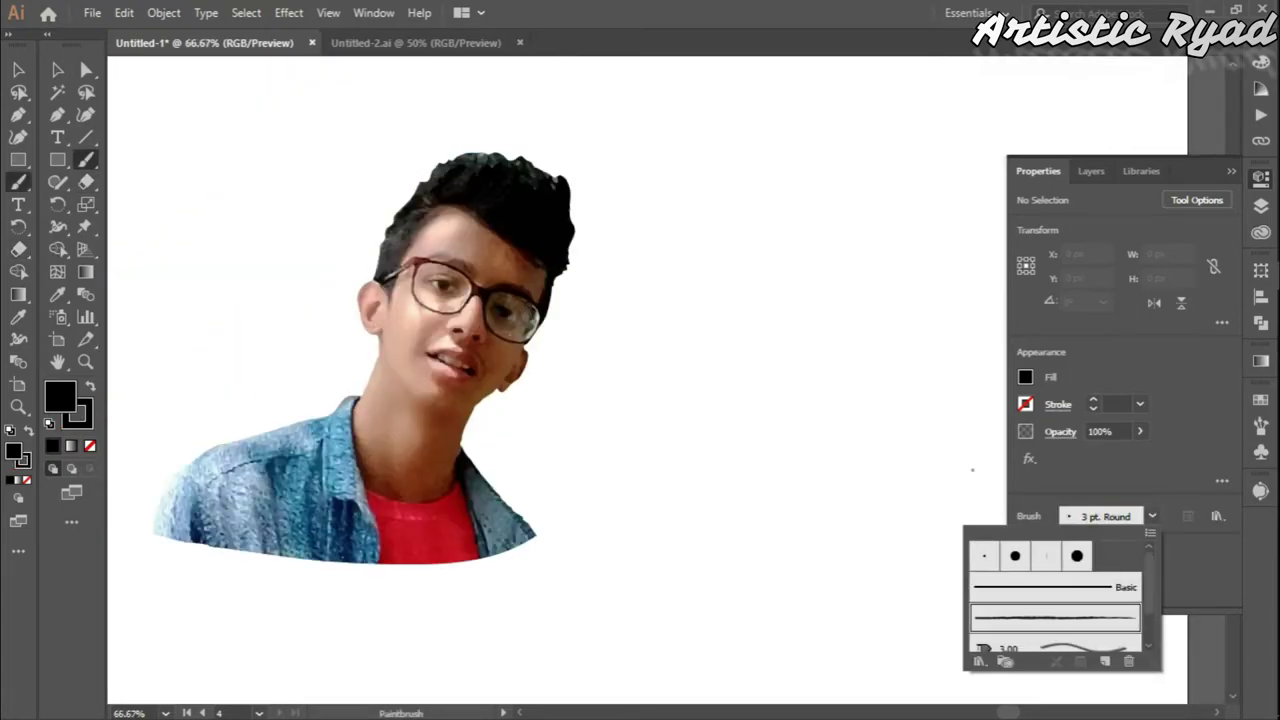
{"action": "left_click", "coordinate": [1070, 610]}
{"action": "mouse_move", "coordinate": [860, 518]}
{"action": "left_mouse_down"}
{"action": "mouse_move", "coordinate": [908, 418]}
{"action": "mouse_move", "coordinate": [915, 500]}
{"action": "left_mouse_up"}
{"action": "left_click", "coordinate": [1098, 431]}
{"action": "type", "text": "57"}
{"action": "key", "text": "ctrl+plus"}
{"action": "key", "text": "ctrl+plus"}
{"action": "key", "text": "ctrl+plus"}
{"action": "left_click_drag", "start_coordinate": [625, 262], "coordinate": [705, 447]}
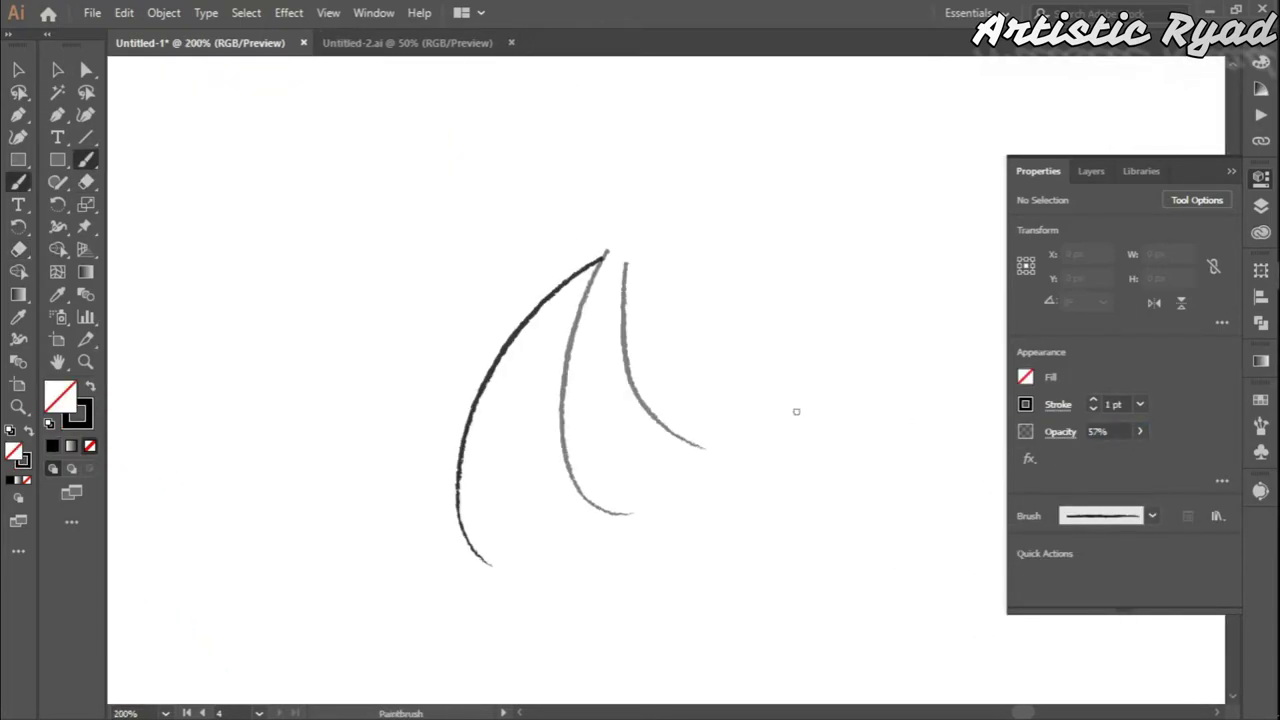
{"action": "key", "text": "7"}
{"action": "key", "text": "1"}
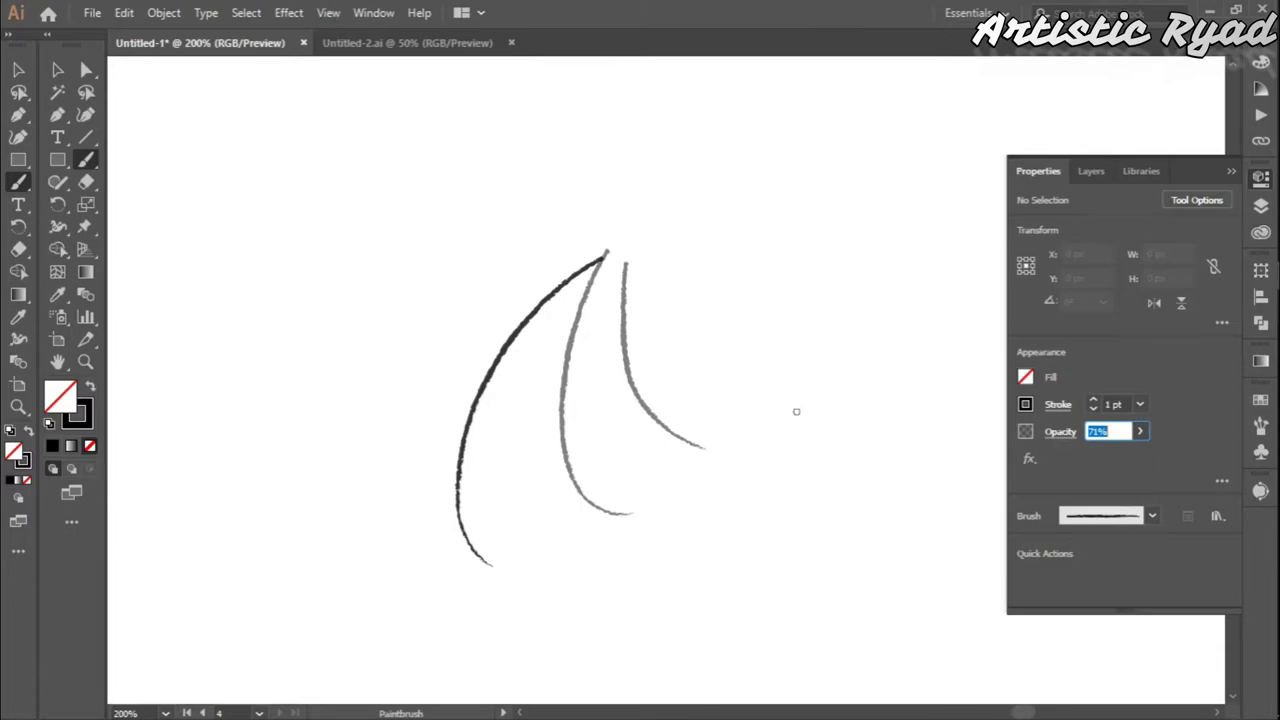
{"action": "left_click_drag", "start_coordinate": [628, 250], "coordinate": [765, 444]}
{"action": "key", "text": "7"}
{"action": "key", "text": "7"}
{"action": "left_click_drag", "start_coordinate": [668, 260], "coordinate": [845, 416]}
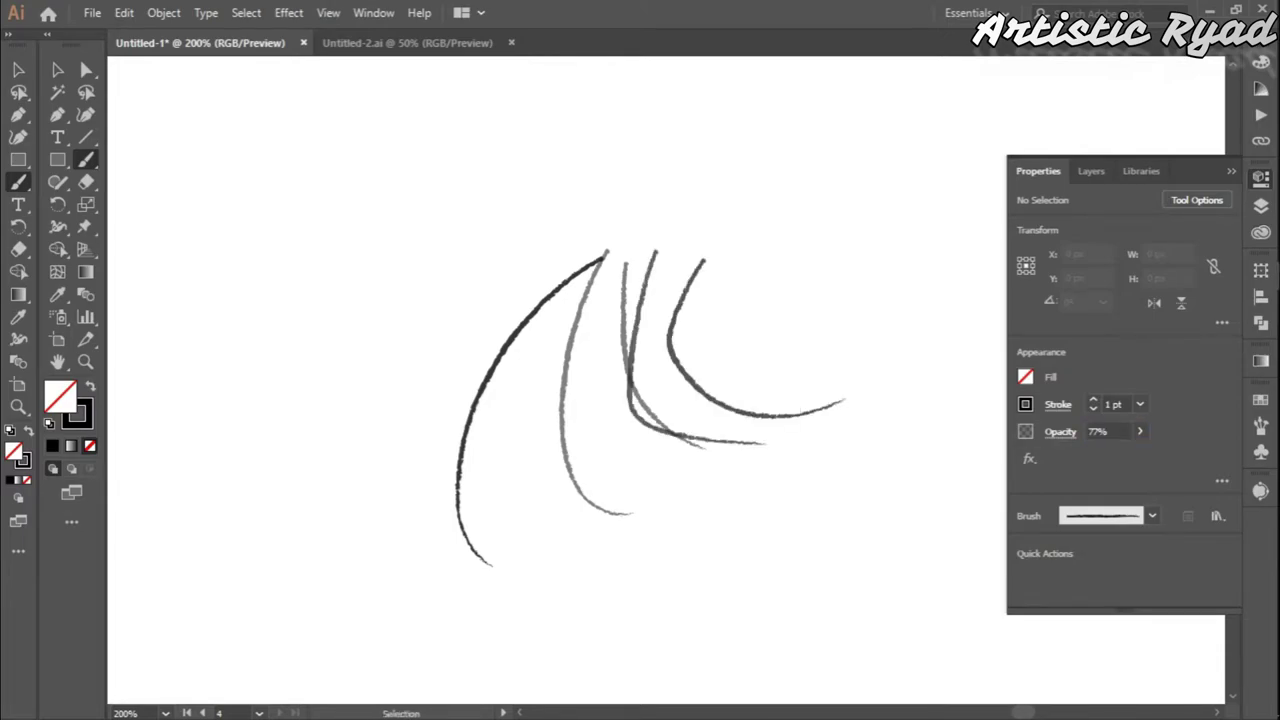
- Adjust the brush settings and trace a dark brush line along the jaw
{"action": "left_click_drag", "start_coordinate": [517, 357], "coordinate": [553, 395]}
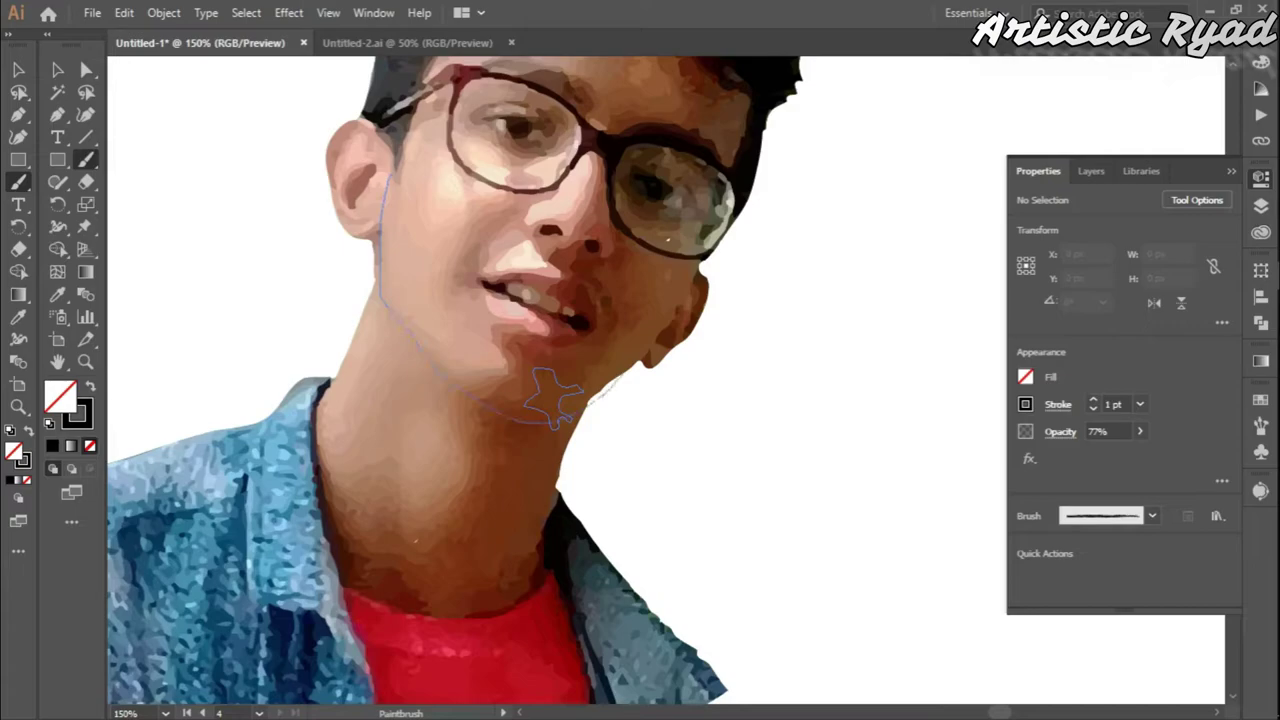
{"action": "double_click", "coordinate": [18, 181]}
{"action": "key", "text": "Return"}
{"action": "key", "text": "ctrl+plus"}
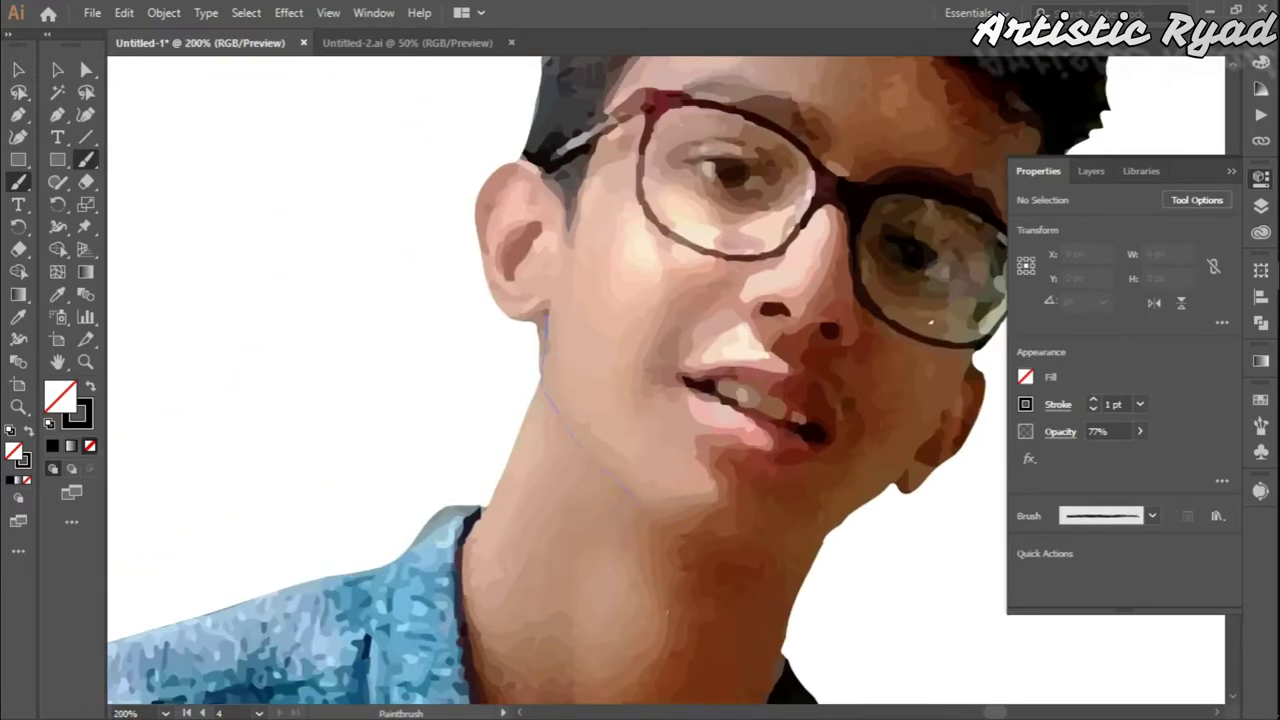
{"action": "left_click_drag", "start_coordinate": [545, 315], "coordinate": [935, 430]}
- Reshape the jaw line with the Curvature tool, adding anchor points to follow the chin
{"action": "key", "text": "ctrl+plus"}
{"action": "key", "text": "ctrl+plus"}
{"action": "key", "text": "ctrl+plus"}
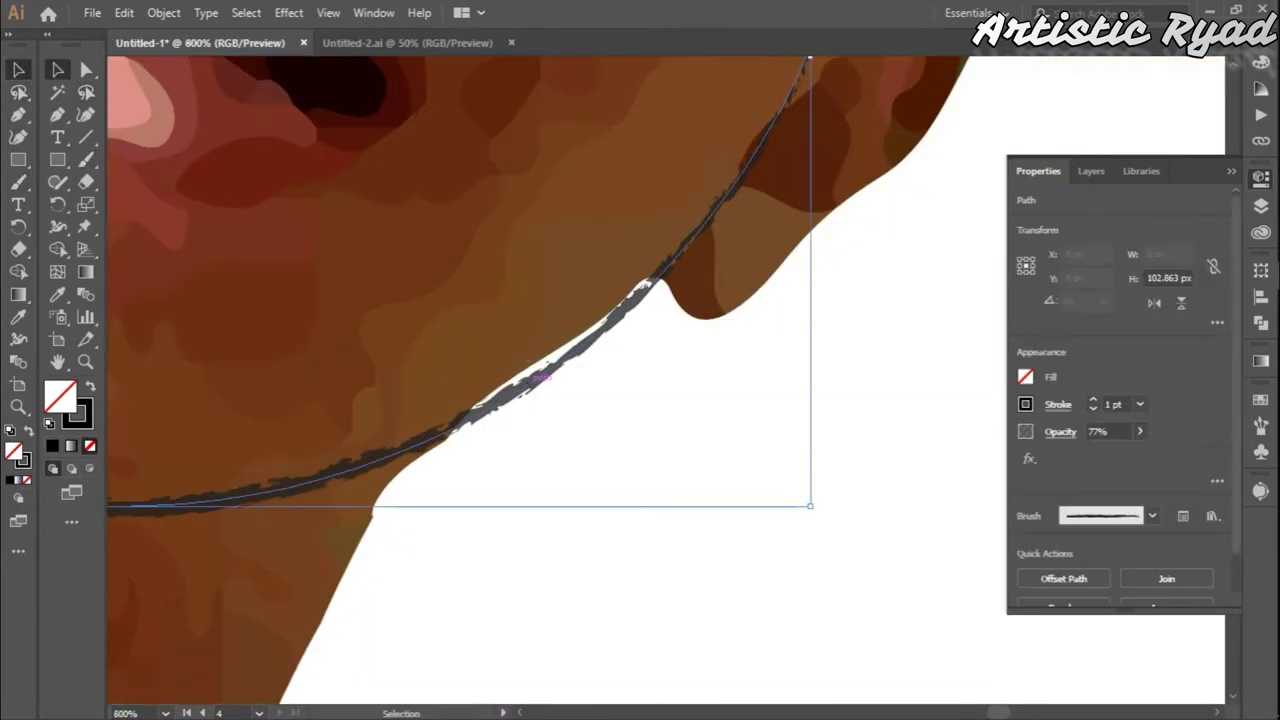
{"action": "key", "text": "q"}
{"action": "key", "text": "shift+grave"}
{"action": "left_click", "coordinate": [700, 232]}
{"action": "mouse_move", "coordinate": [420, 440]}
{"action": "left_mouse_down"}
{"action": "mouse_move", "coordinate": [508, 382]}
{"action": "mouse_move", "coordinate": [401, 620]}
{"action": "left_mouse_up"}
{"action": "left_click", "coordinate": [829, 80]}
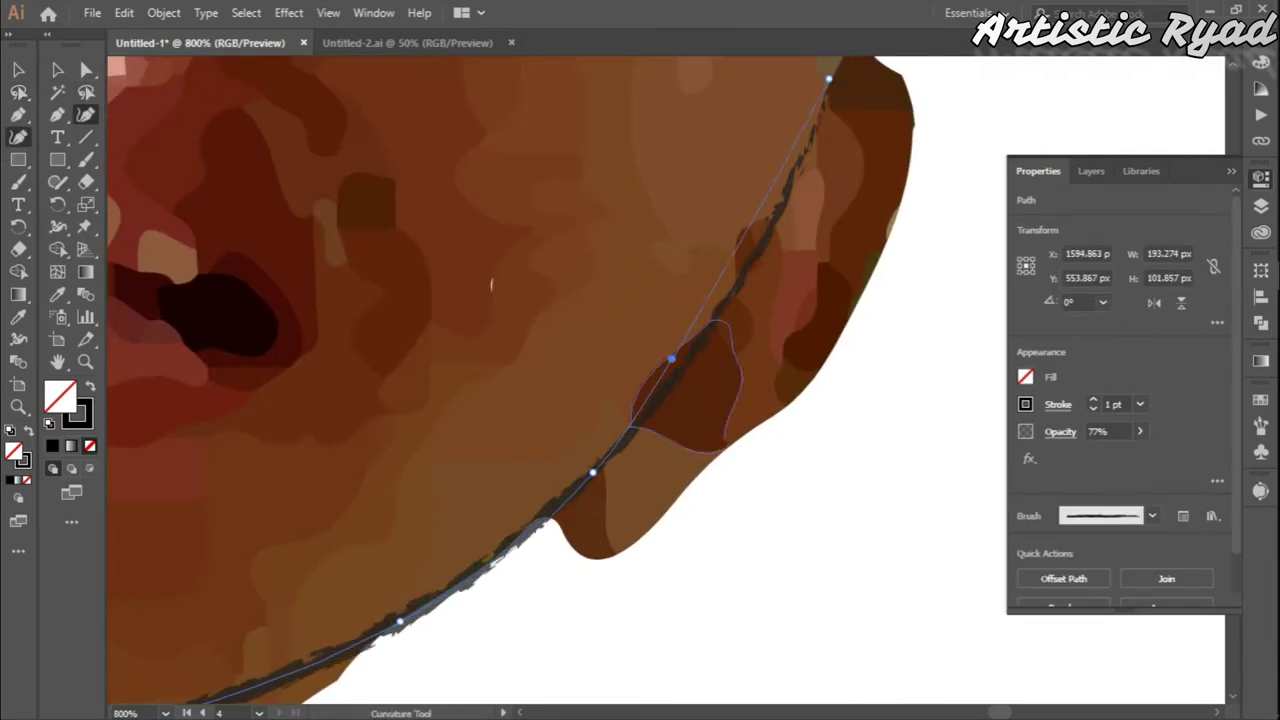
{"action": "left_click", "coordinate": [732, 262]}
{"action": "left_click", "coordinate": [594, 471]}
{"action": "key", "text": "ctrl+minus"}
{"action": "key", "text": "ctrl+minus"}
{"action": "key", "text": "ctrl+plus"}
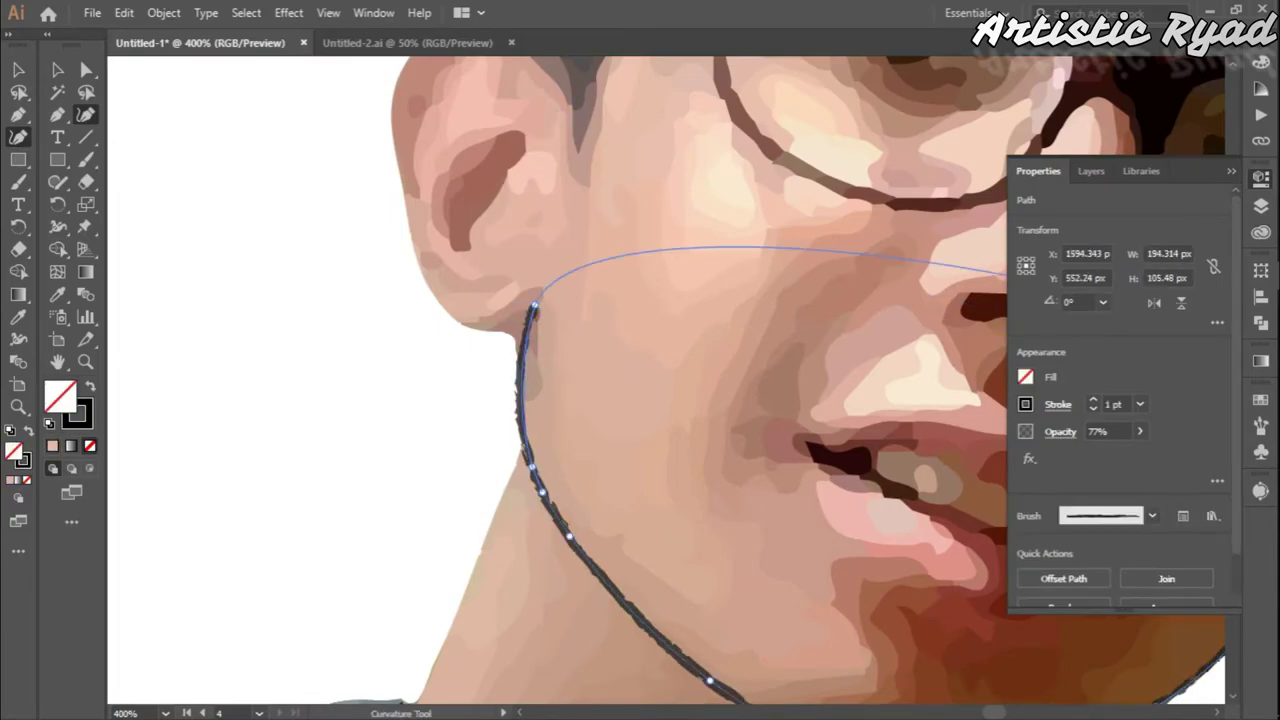
- Anchor the jaw line at the ear top, smooth its bottom curve, and deselect it
{"action": "left_click", "coordinate": [541, 491]}
{"action": "left_click", "coordinate": [558, 216]}
{"action": "key", "text": "ctrl+minus"}
{"action": "key", "text": "ctrl+plus"}
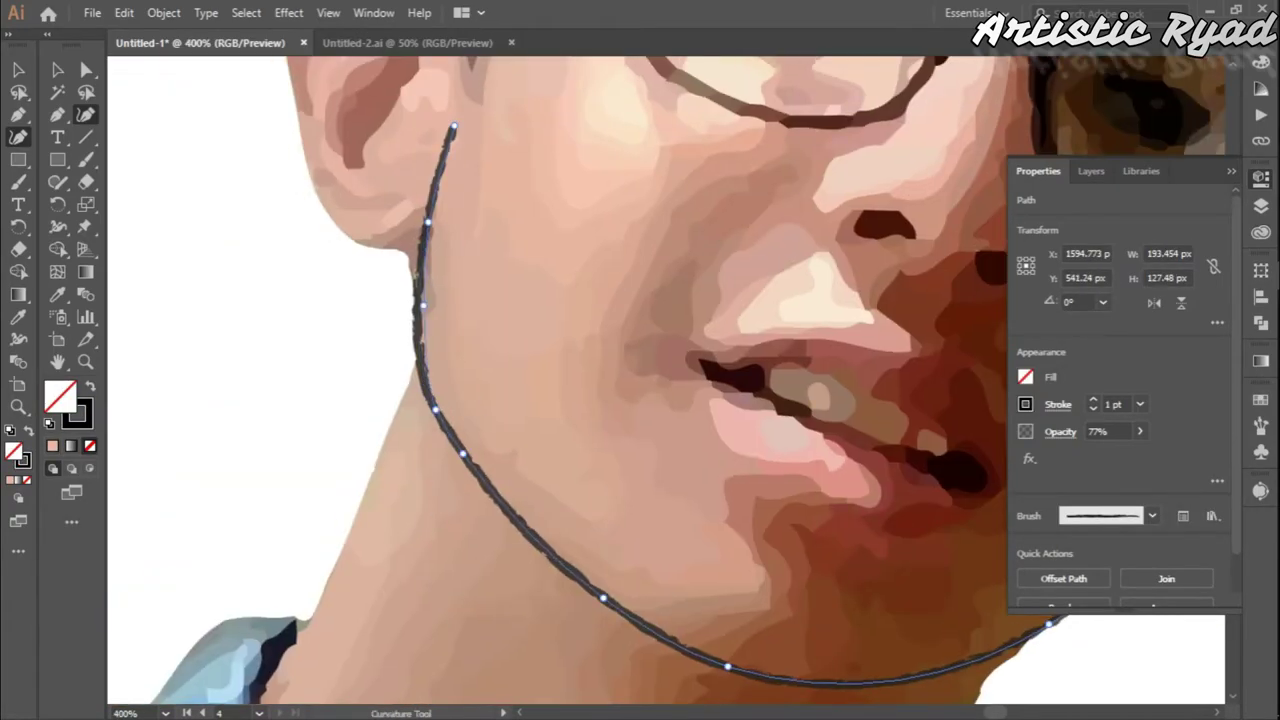
{"action": "key", "text": "ctrl+minus"}
{"action": "key", "text": "ctrl+minus"}
{"action": "key", "text": "ctrl+minus"}
{"action": "key", "text": "Escape"}
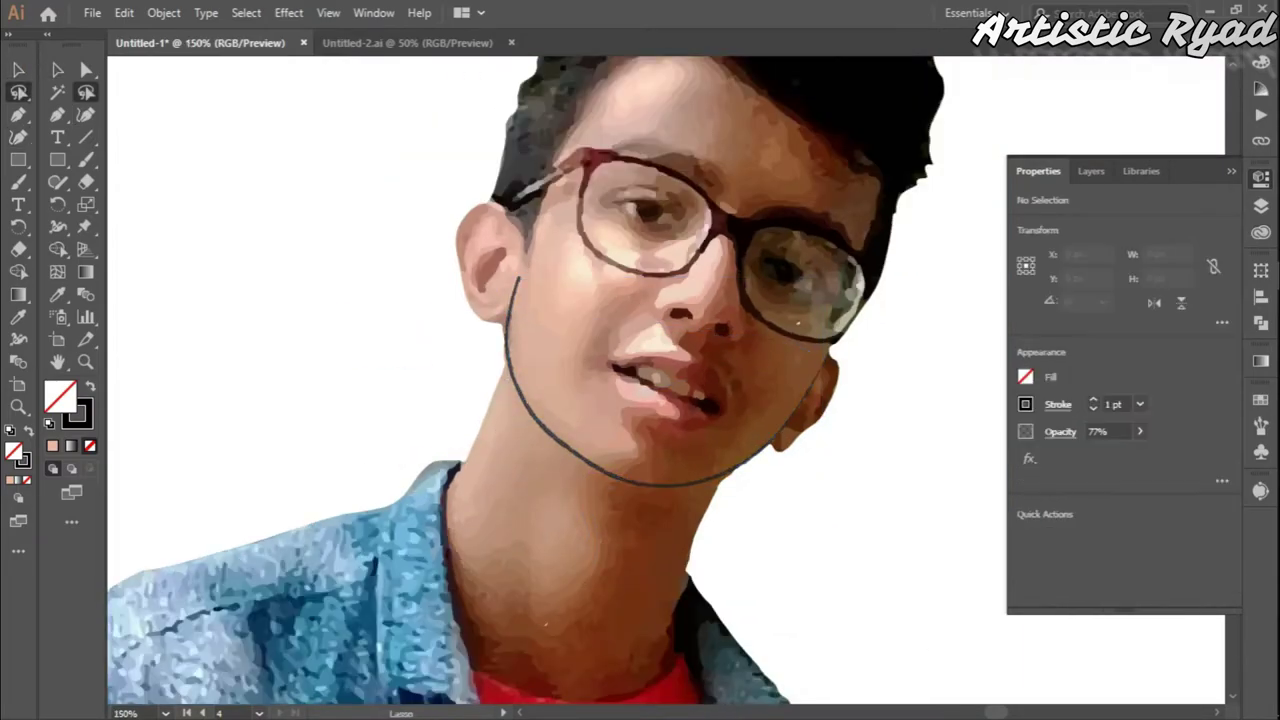
{"action": "left_click", "coordinate": [625, 467]}
{"action": "left_click_drag", "start_coordinate": [652, 510], "coordinate": [615, 484]}
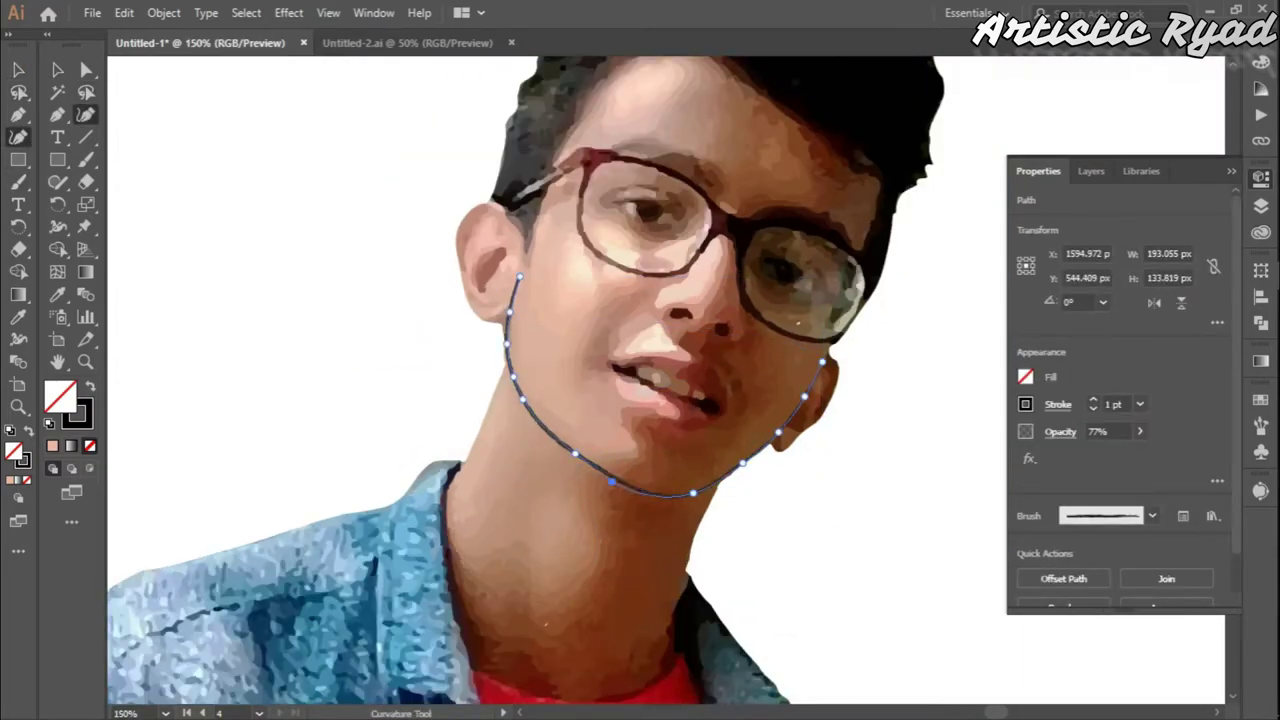
{"action": "key", "text": "v"}
{"action": "key", "text": "ctrl+shift+a"}
- Outline the ear down to the jaw with the Paintbrush, undoing a stray inner-ear stroke
{"action": "key", "text": "b"}
{"action": "key", "text": "ctrl+plus"}
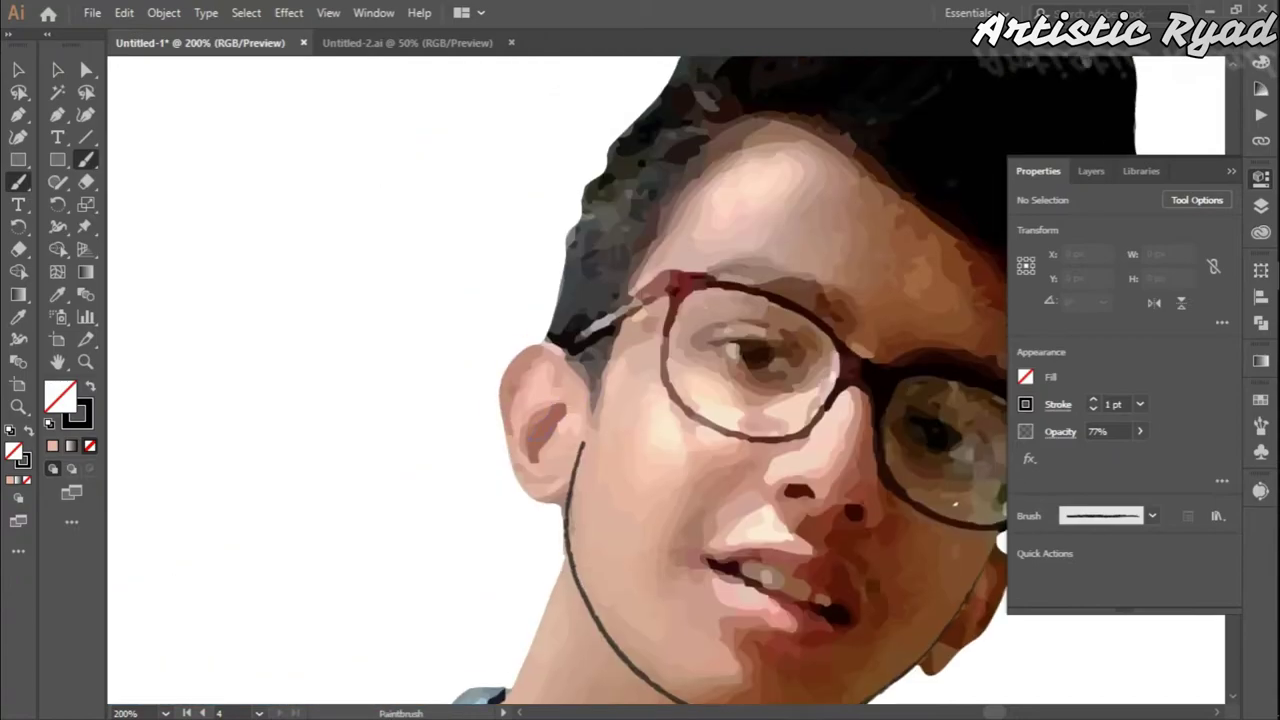
{"action": "left_click_drag", "start_coordinate": [545, 343], "coordinate": [573, 478]}
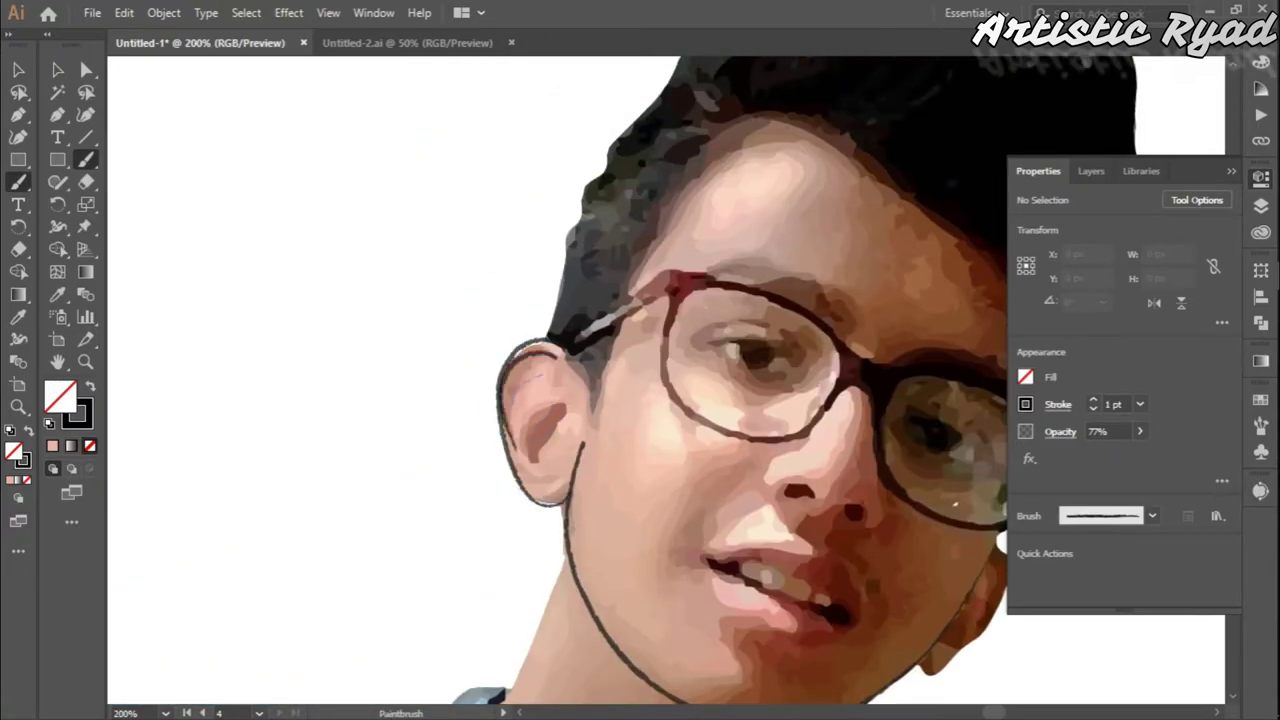
{"action": "key", "text": "ctrl+z"}
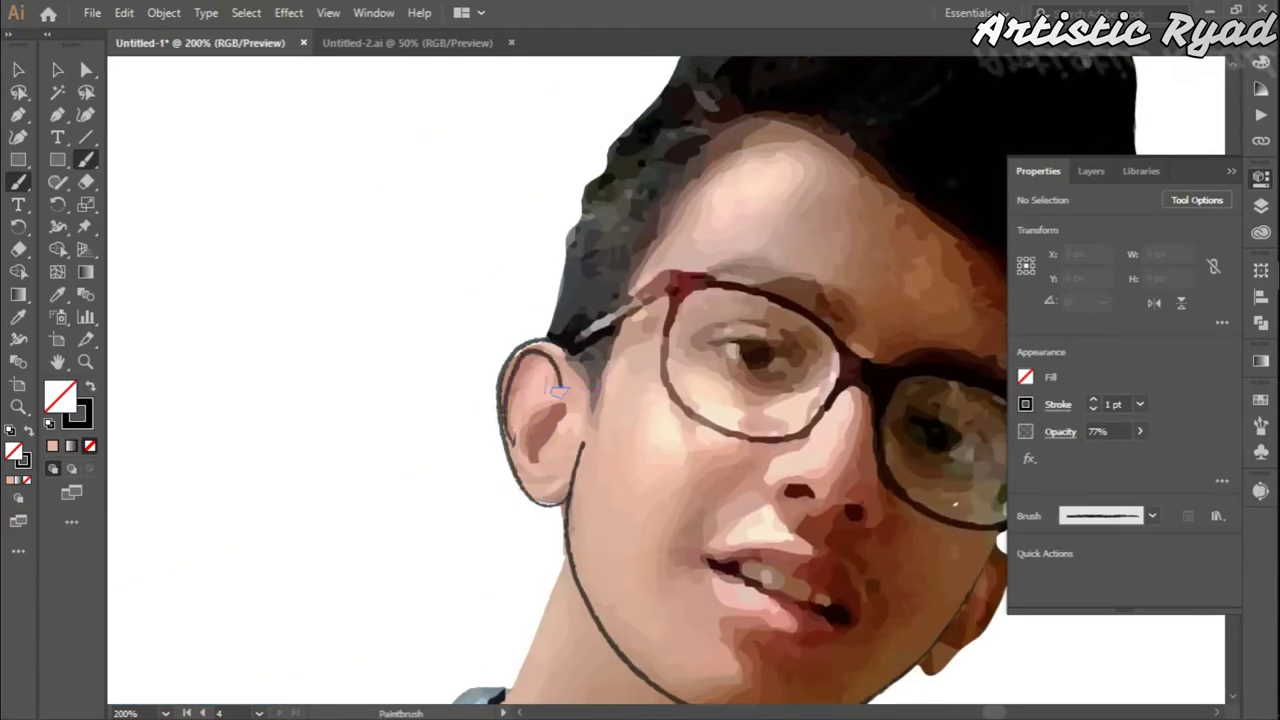
{"action": "mouse_move", "coordinate": [664, 455]}
{"action": "left_mouse_down"}
{"action": "mouse_move", "coordinate": [544, 395]}
{"action": "mouse_move", "coordinate": [574, 550]}
{"action": "left_mouse_up"}
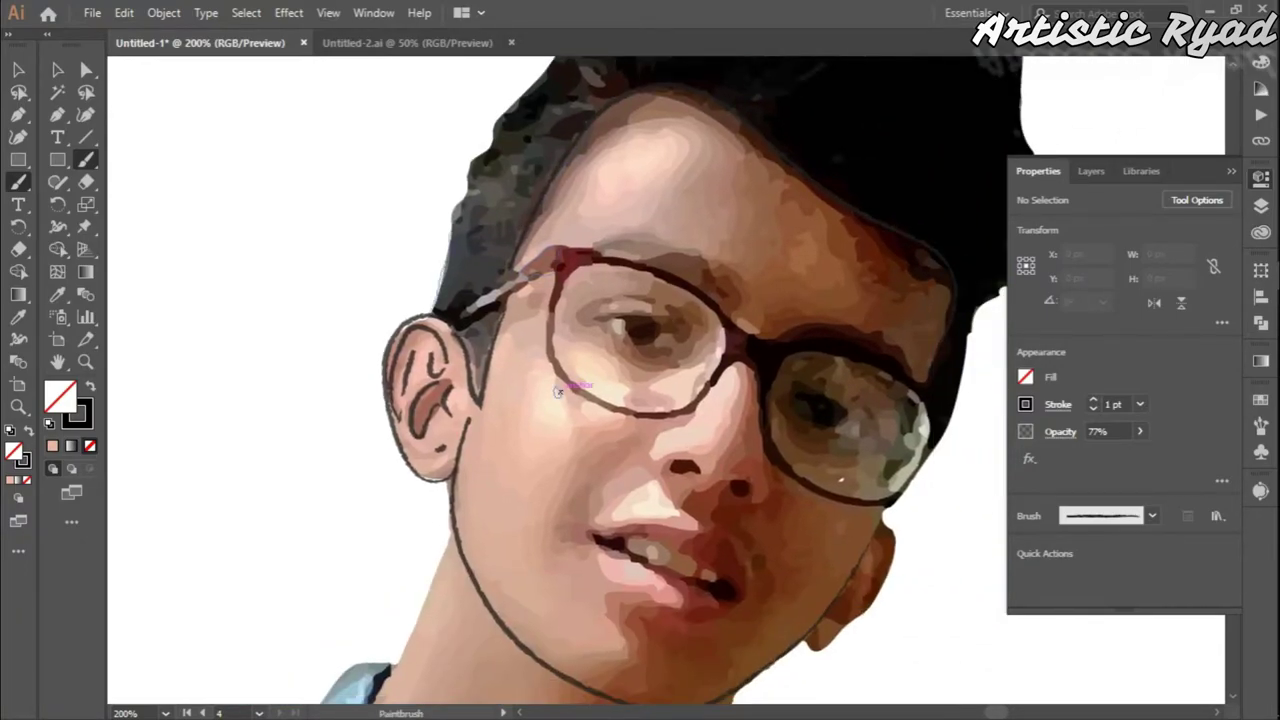
- Paint two highlight strokes across the hair and two strokes above the right eye
{"action": "left_click_drag", "start_coordinate": [700, 300], "coordinate": [545, 600]}
{"action": "left_click_drag", "start_coordinate": [590, 385], "coordinate": [495, 480]}
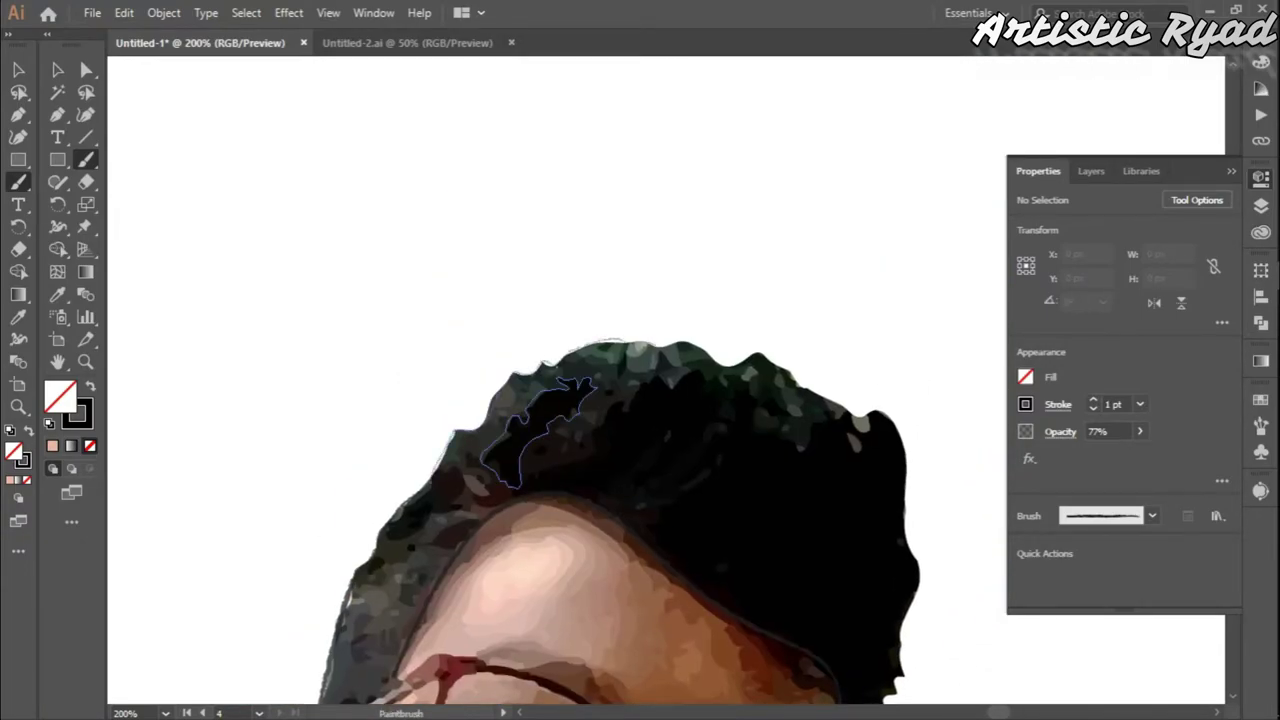
{"action": "left_click_drag", "start_coordinate": [640, 700], "coordinate": [540, 365]}
{"action": "left_click_drag", "start_coordinate": [525, 405], "coordinate": [618, 395]}
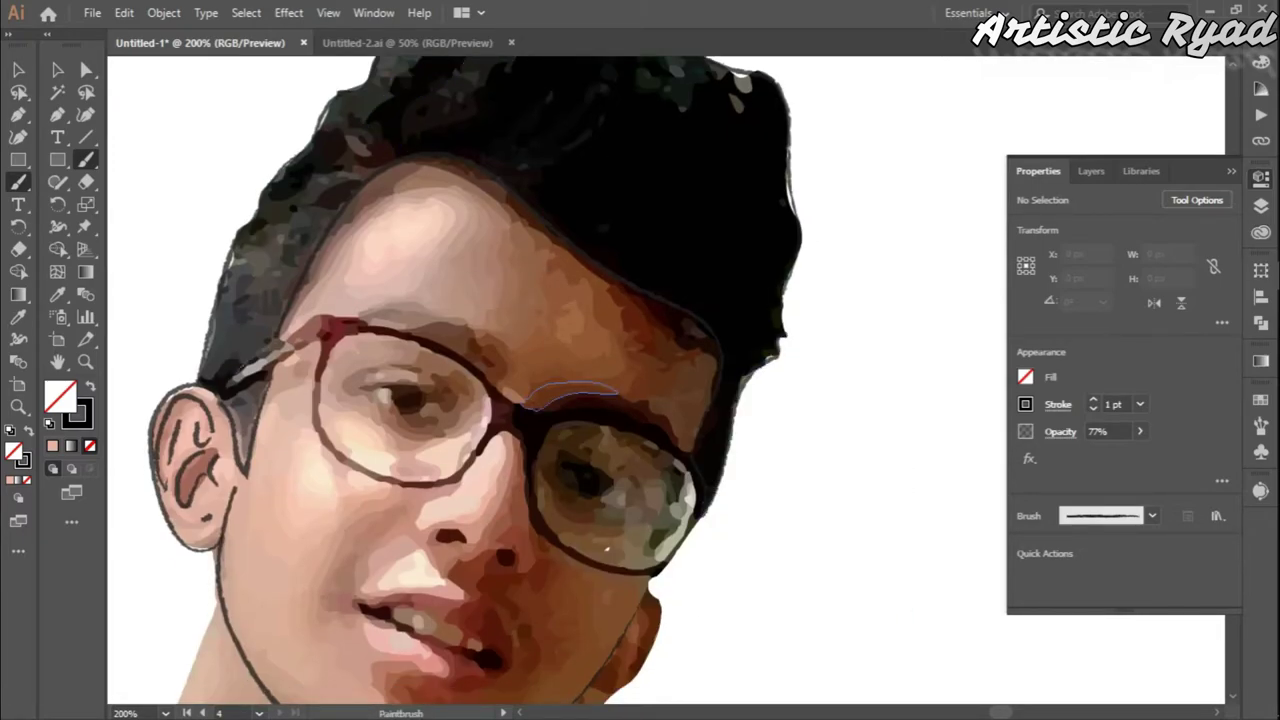
{"action": "key", "text": "v"}
{"action": "left_click", "coordinate": [435, 165]}
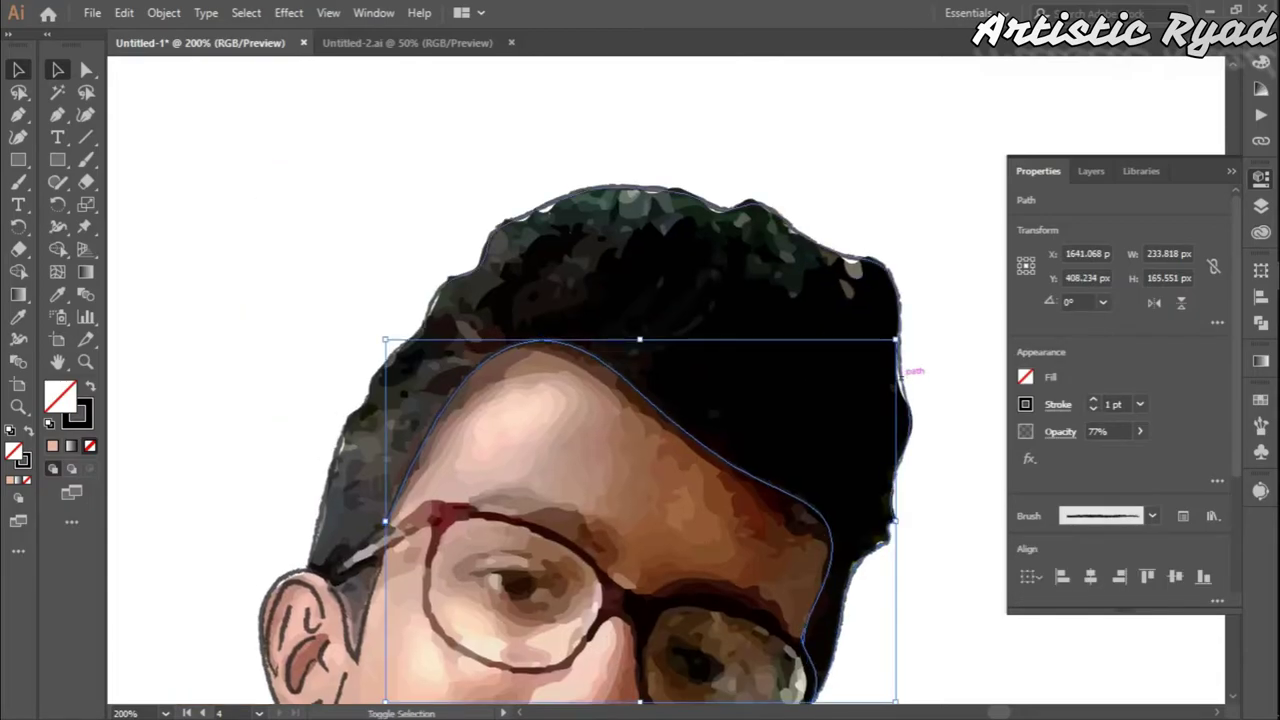
- Fill the hair outline shape with black and lower its opacity
{"action": "left_click", "coordinate": [1025, 376]}
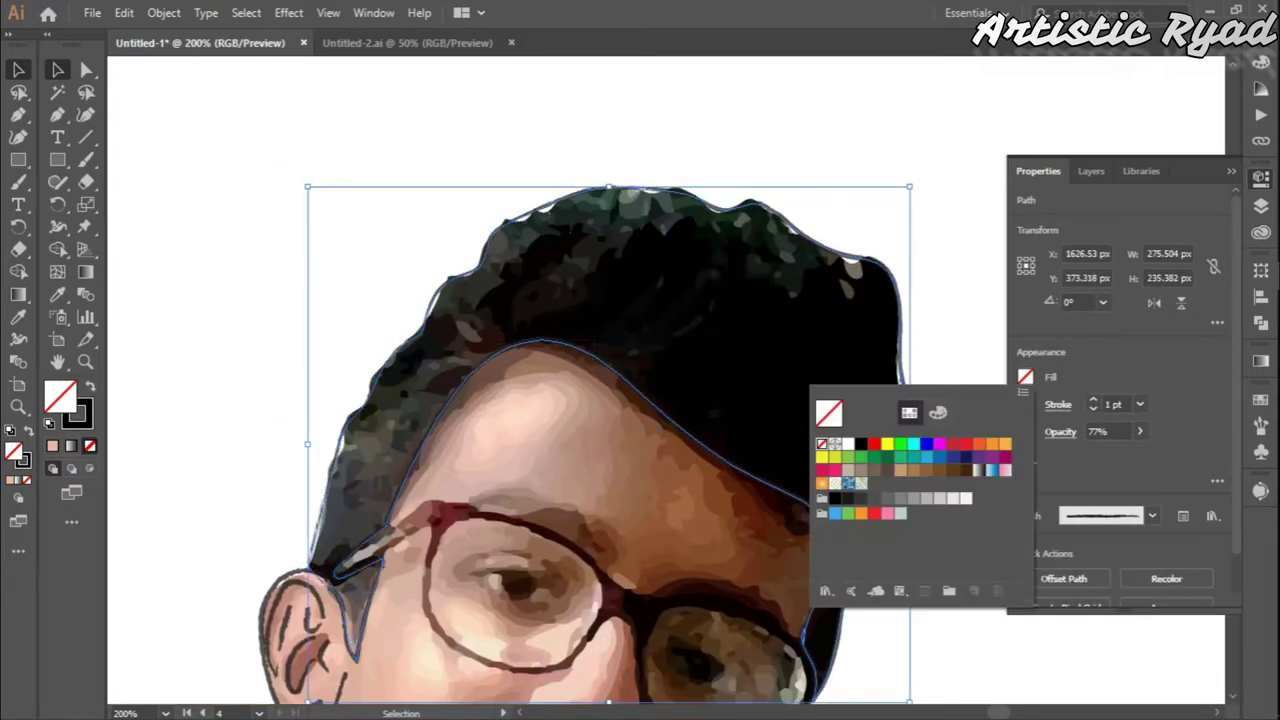
{"action": "left_click", "coordinate": [862, 430]}
{"action": "left_click", "coordinate": [1140, 431]}
{"action": "left_click_drag", "start_coordinate": [1120, 454], "coordinate": [1085, 454]}
{"action": "key", "text": "ctrl+shift+a"}
{"action": "key", "text": "ctrl+1"}
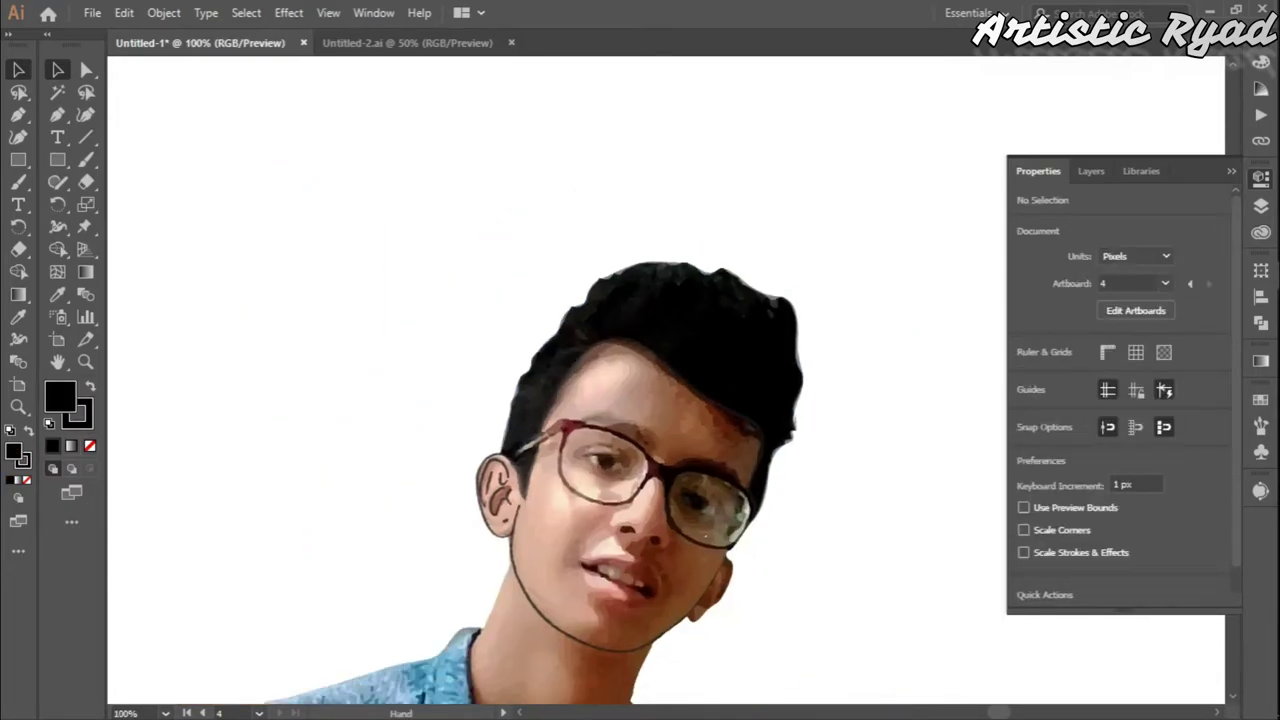
- Set up the Paintbrush with no fill and bring the hair's right side into view
{"action": "key", "text": "b"}
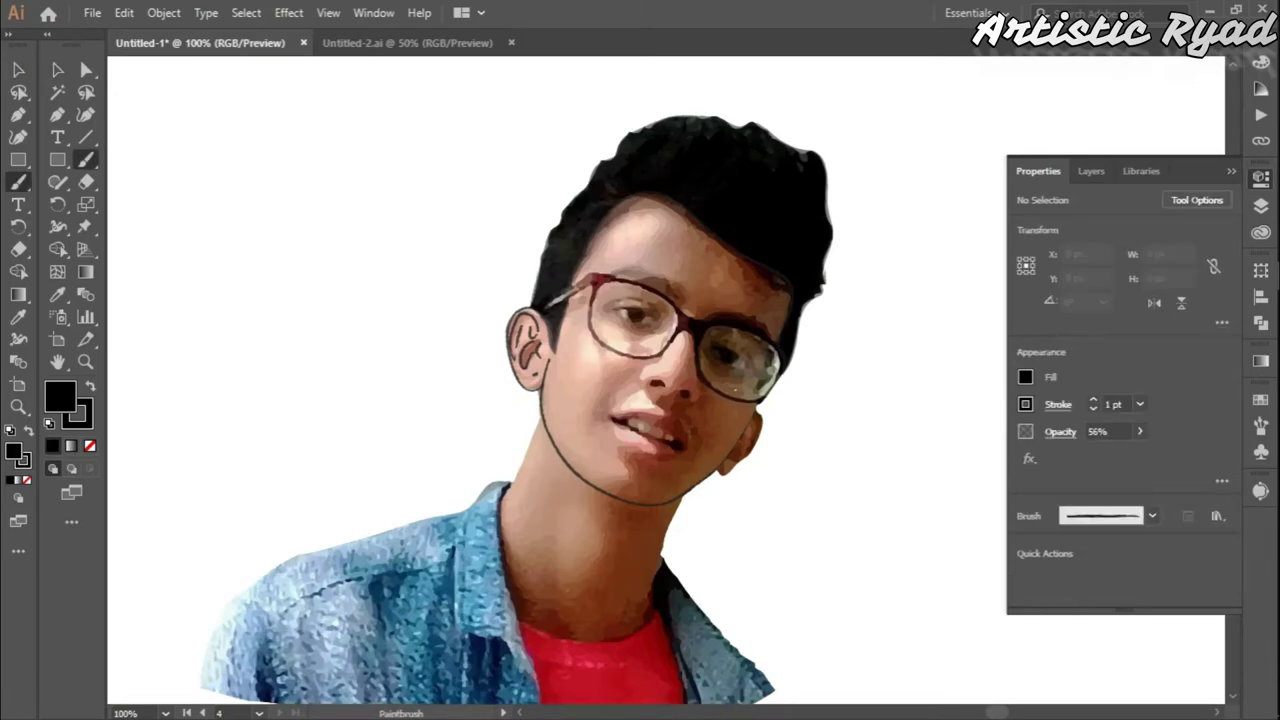
{"action": "key", "text": "slash"}
{"action": "key", "text": "ctrl+plus"}
{"action": "key", "text": "ctrl+plus"}
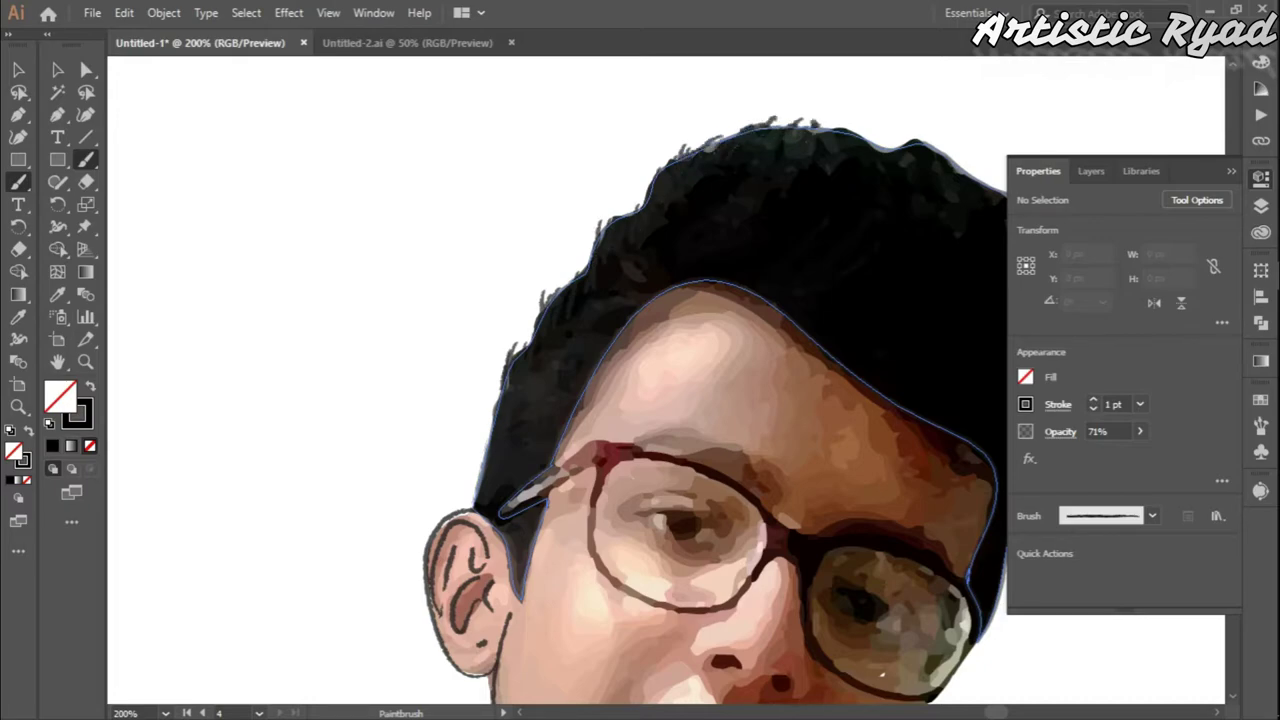
{"action": "left_click_drag", "start_coordinate": [830, 502], "coordinate": [510, 462]}
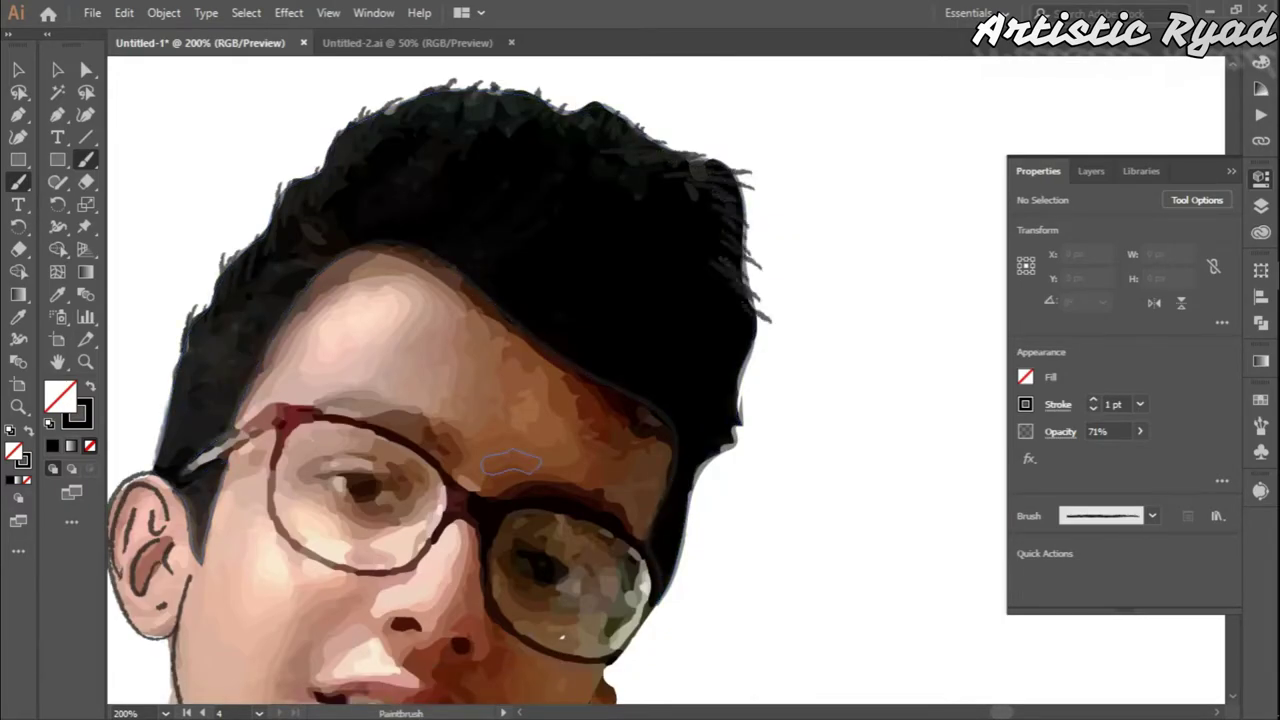
{"action": "key", "text": "ctrl"}
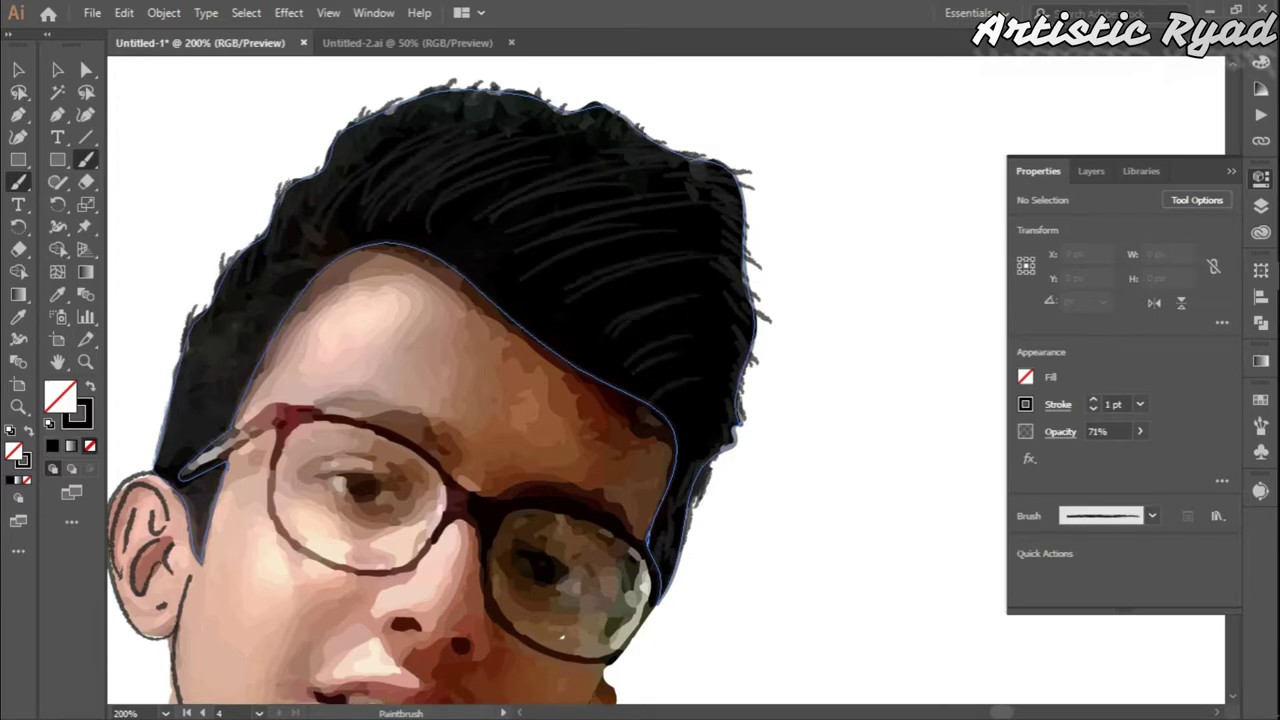
{"action": "key", "text": "v"}
{"action": "double_click", "coordinate": [350, 232]}
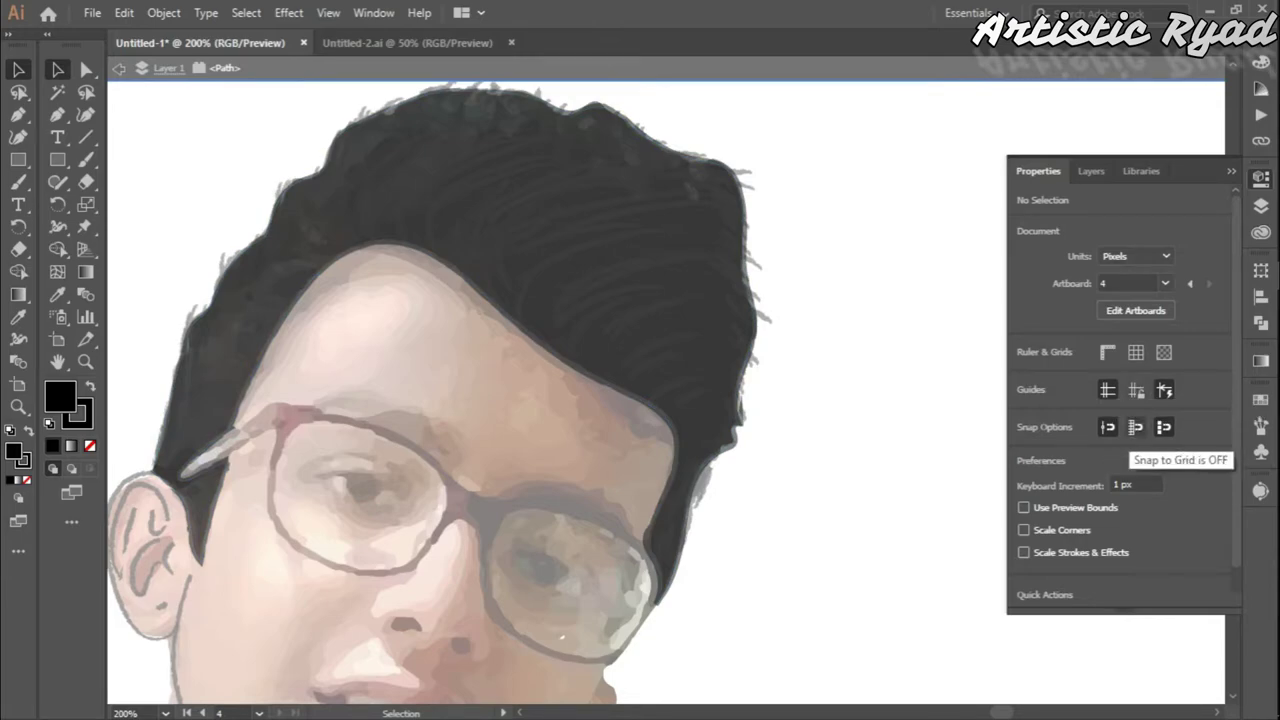
{"action": "left_click", "coordinate": [57, 114]}
{"action": "left_click", "coordinate": [329, 280]}
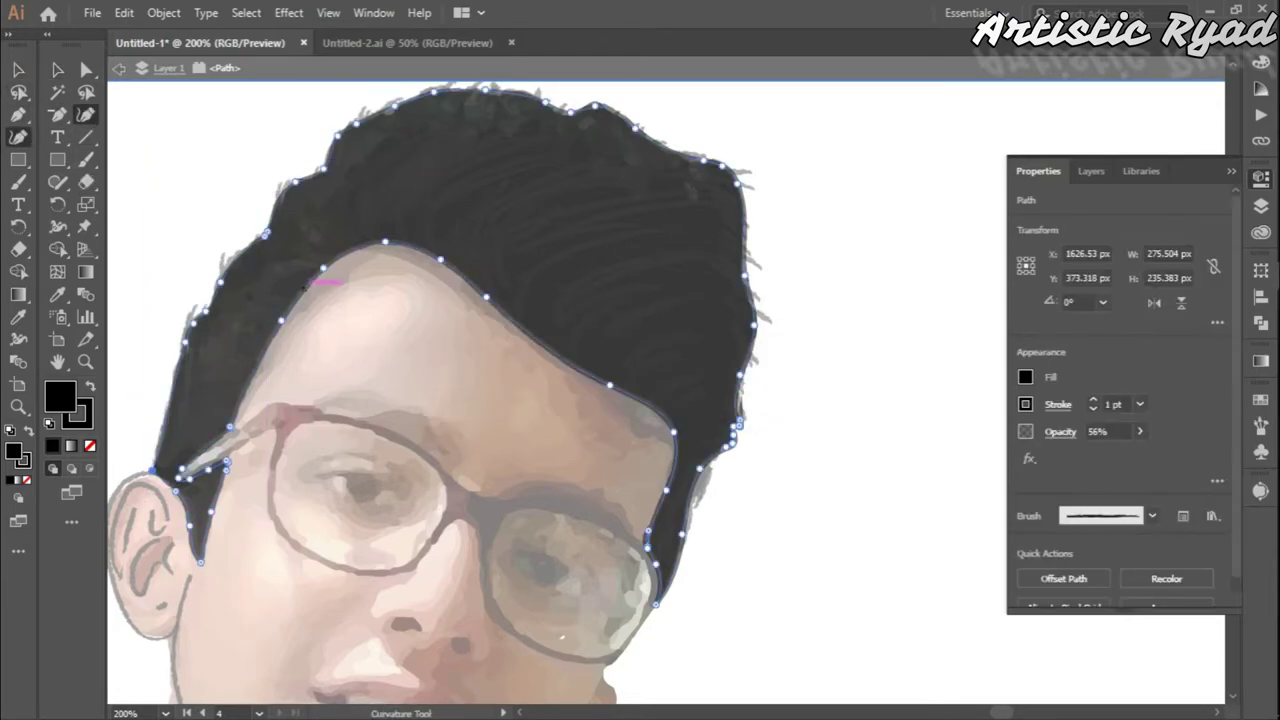
{"action": "left_click", "coordinate": [128, 243], "text": "ctrl"}
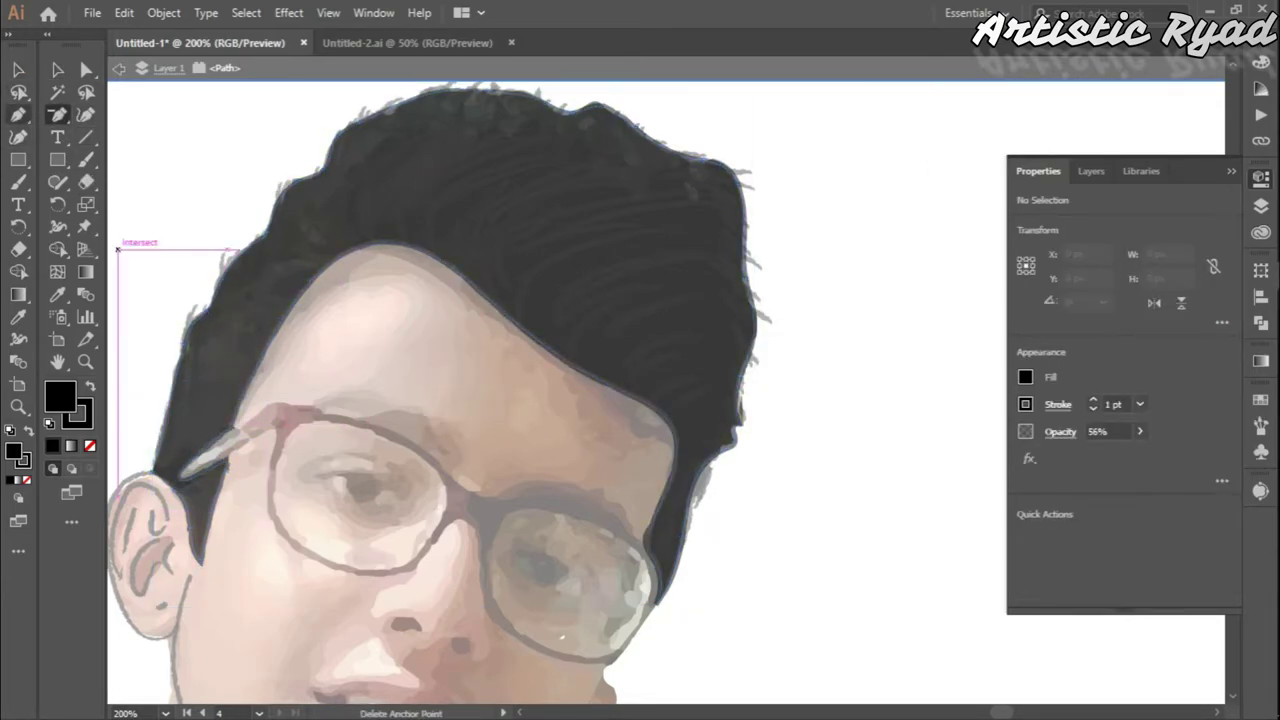
{"action": "left_click", "coordinate": [20, 91]}
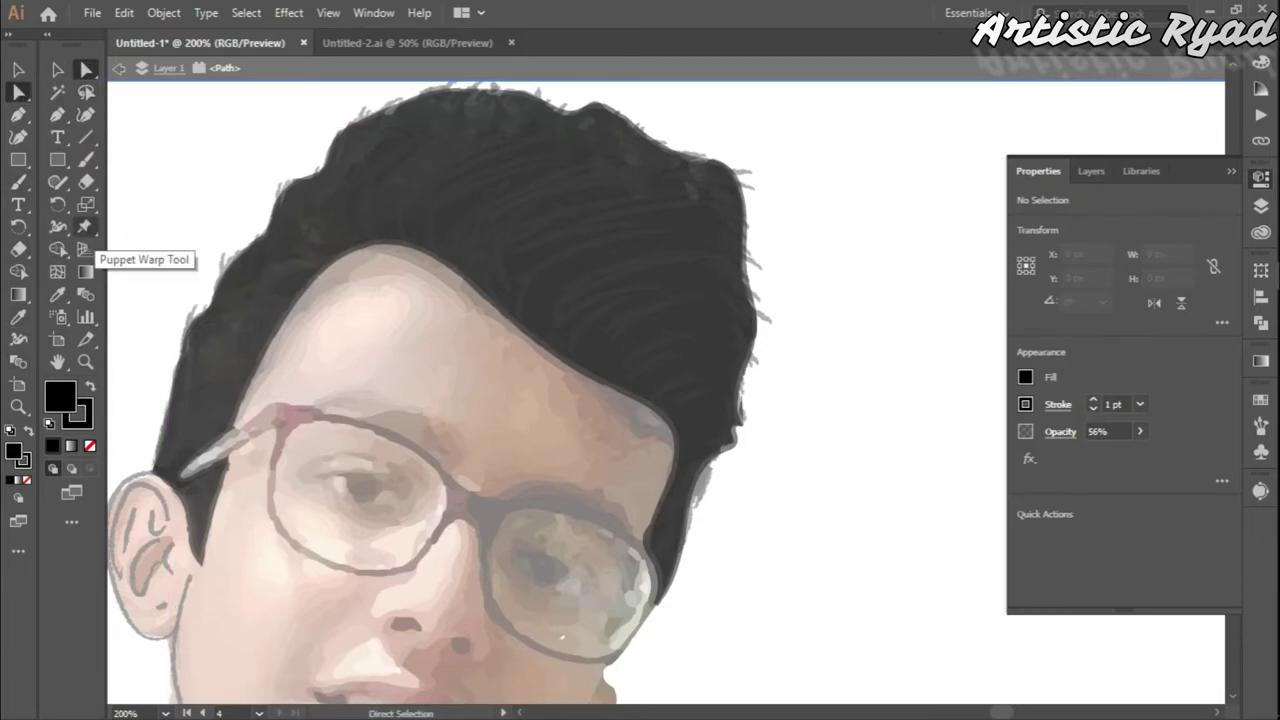
{"action": "left_click", "coordinate": [85, 339]}
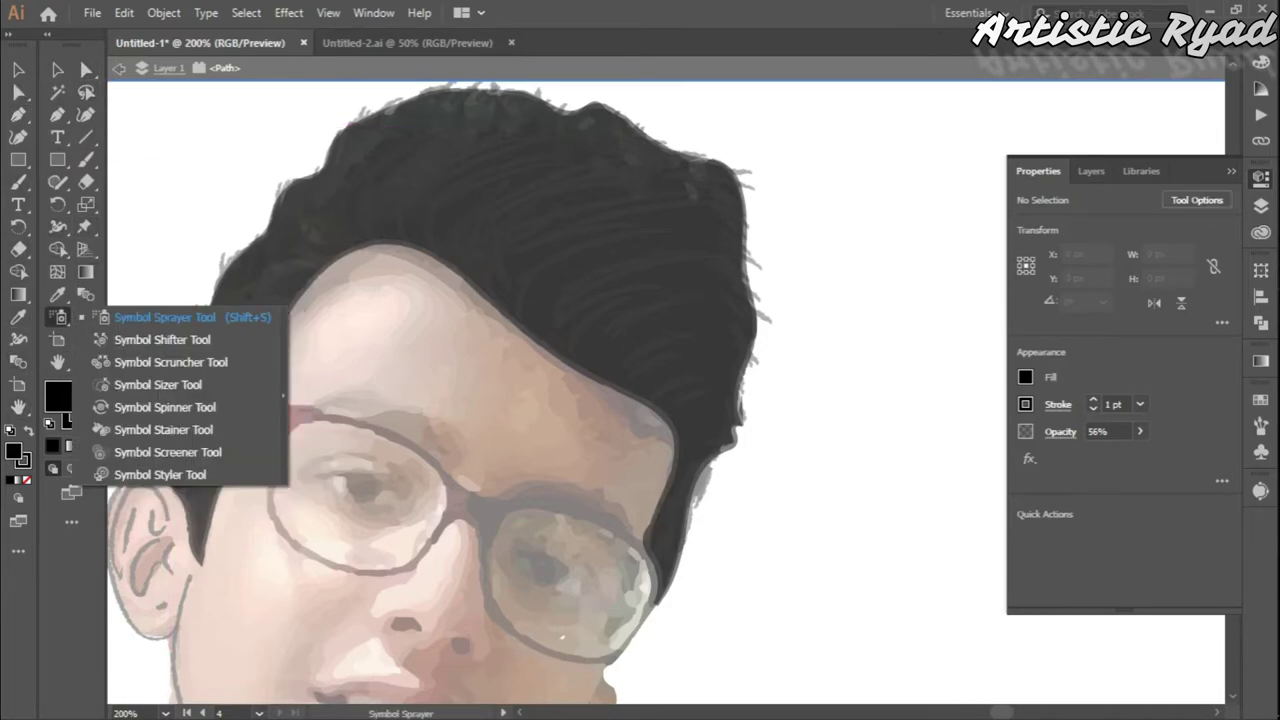
{"action": "left_click", "coordinate": [18, 339]}
{"action": "left_click", "coordinate": [57, 181]}
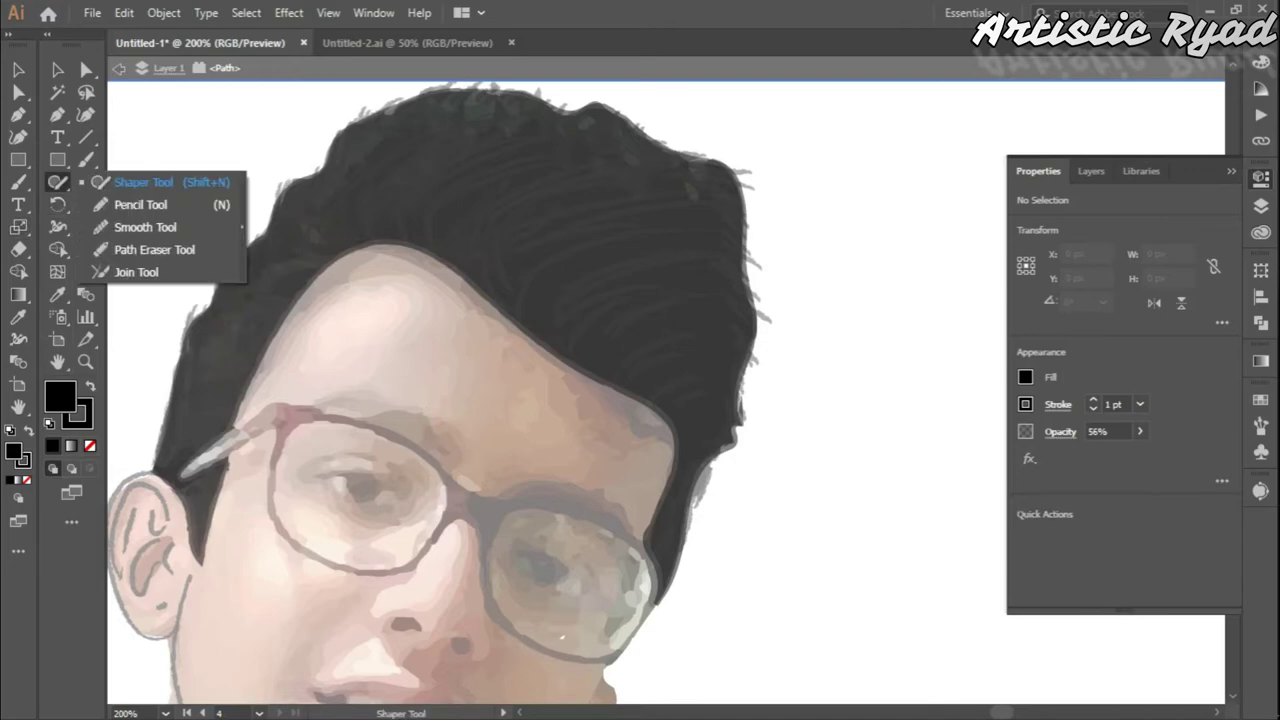
{"action": "left_click", "coordinate": [140, 250]}
{"action": "left_click", "coordinate": [400, 160], "text": "ctrl"}
{"action": "left_click", "coordinate": [450, 320], "text": "ctrl+shift"}
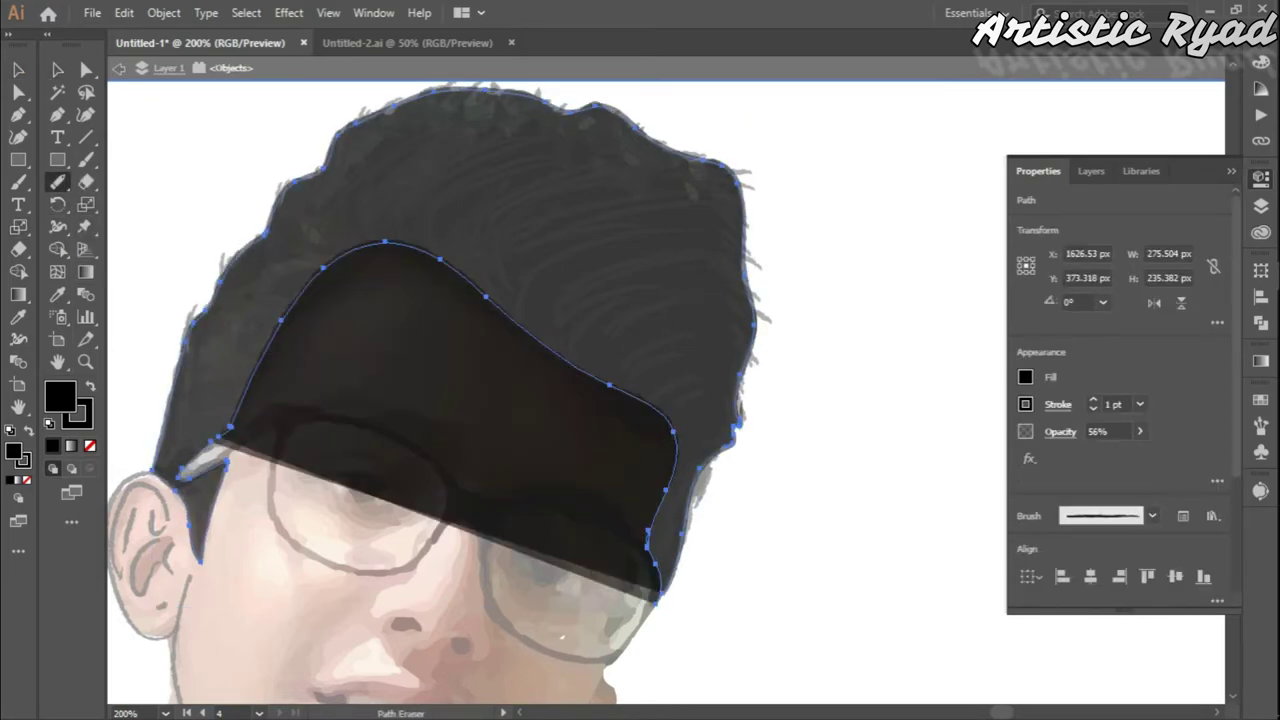
{"action": "key", "text": "v"}
{"action": "left_click", "coordinate": [686, 450]}
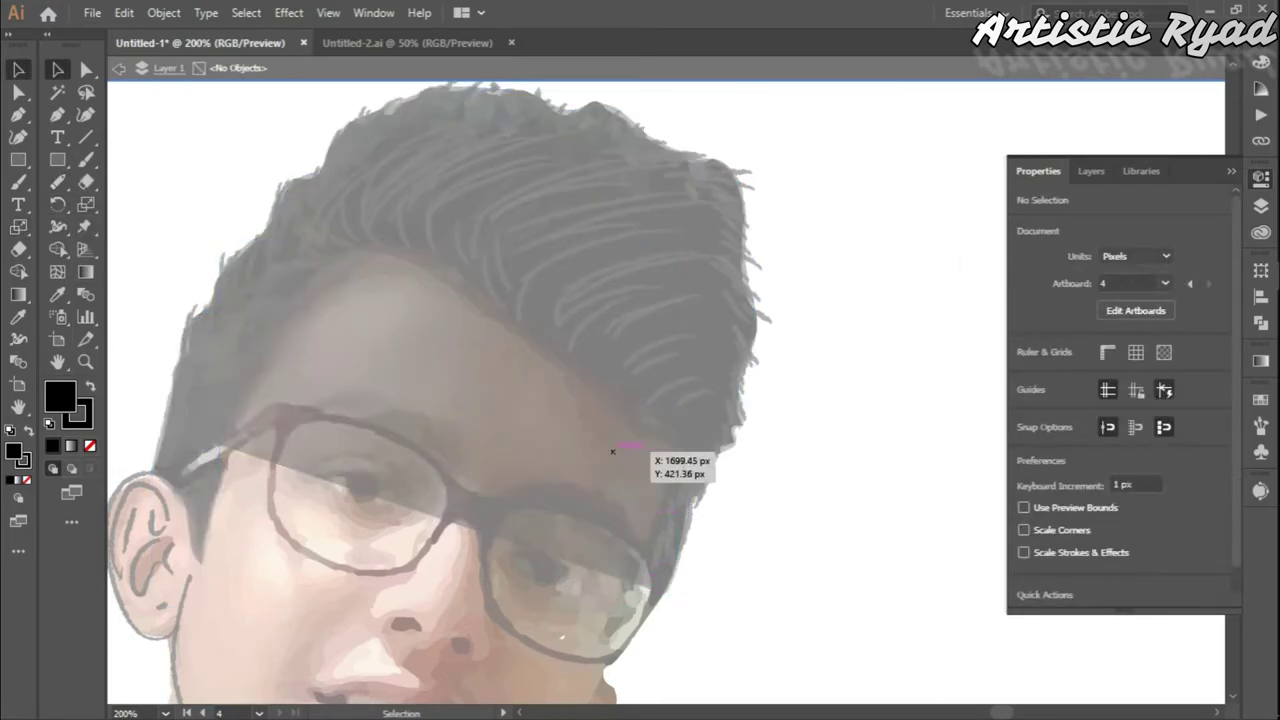
{"action": "left_click", "coordinate": [604, 379]}
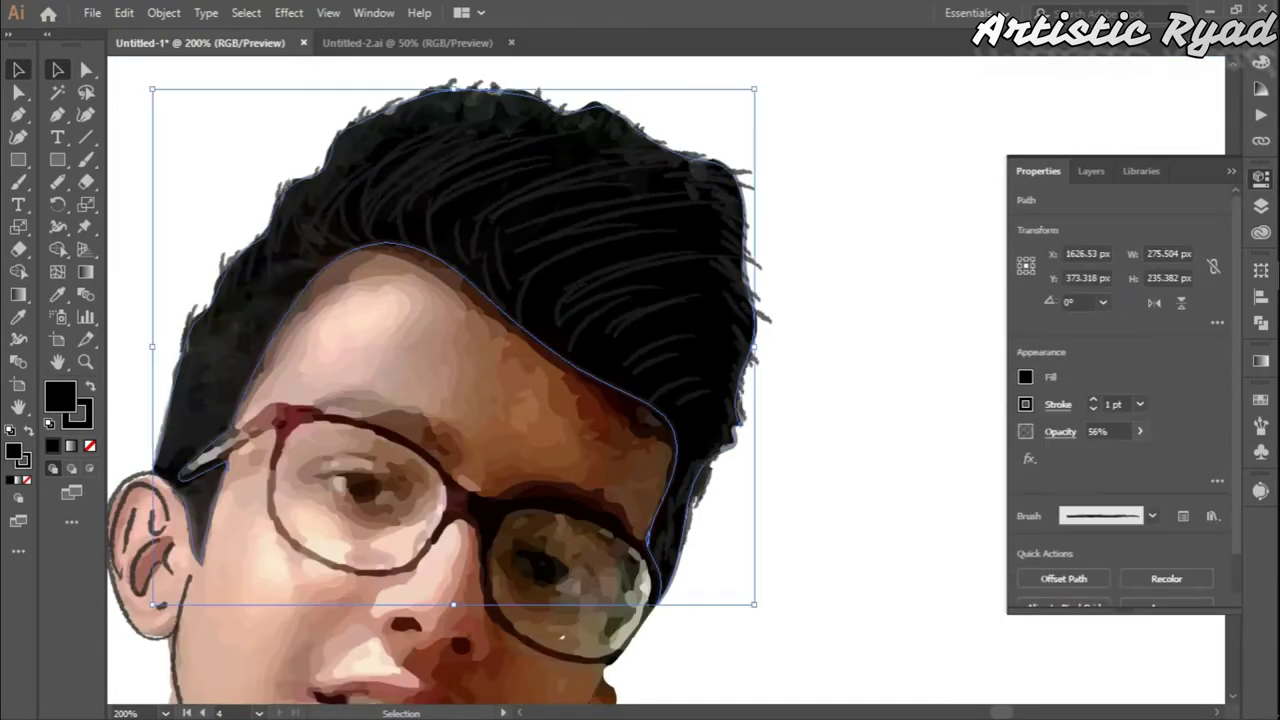
{"action": "key", "text": "ctrl+shift+a"}
{"action": "key", "text": "ctrl+minus"}
{"action": "key", "text": "ctrl+minus"}
{"action": "key", "text": "ctrl+minus"}
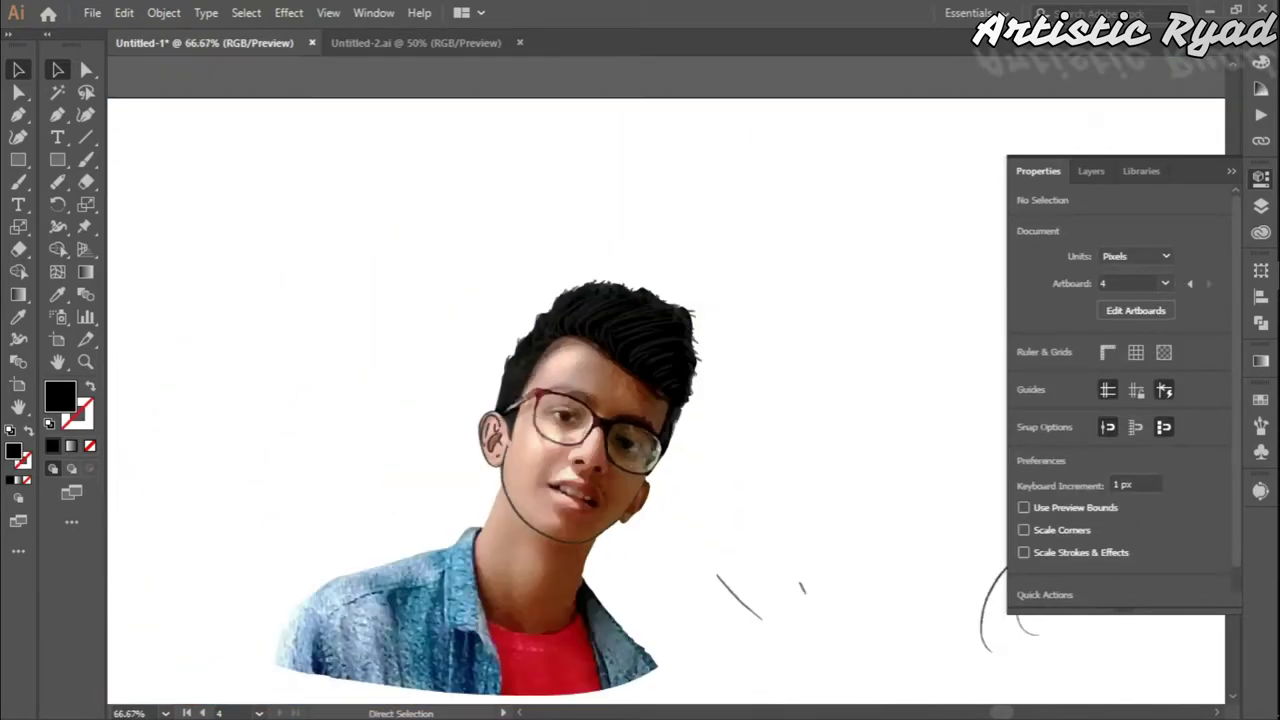
- Erase the strip of the hair shape beside the left ear, then deselect it
{"action": "scroll", "coordinate": [894, 340], "scroll_direction": "up", "scroll_amount": 2}
{"action": "key", "text": "shift+e"}
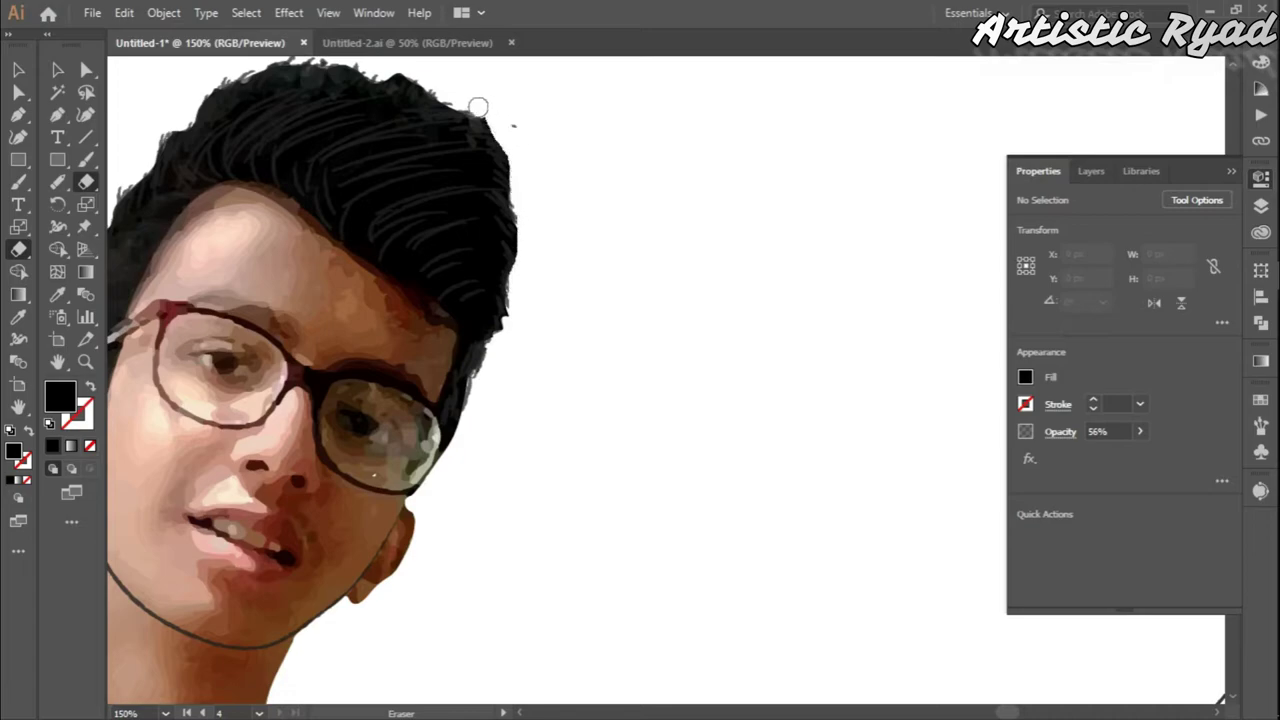
{"action": "scroll", "coordinate": [478, 107], "scroll_direction": "up", "scroll_amount": 3}
{"action": "scroll", "coordinate": [478, 107], "scroll_direction": "left", "scroll_amount": 3}
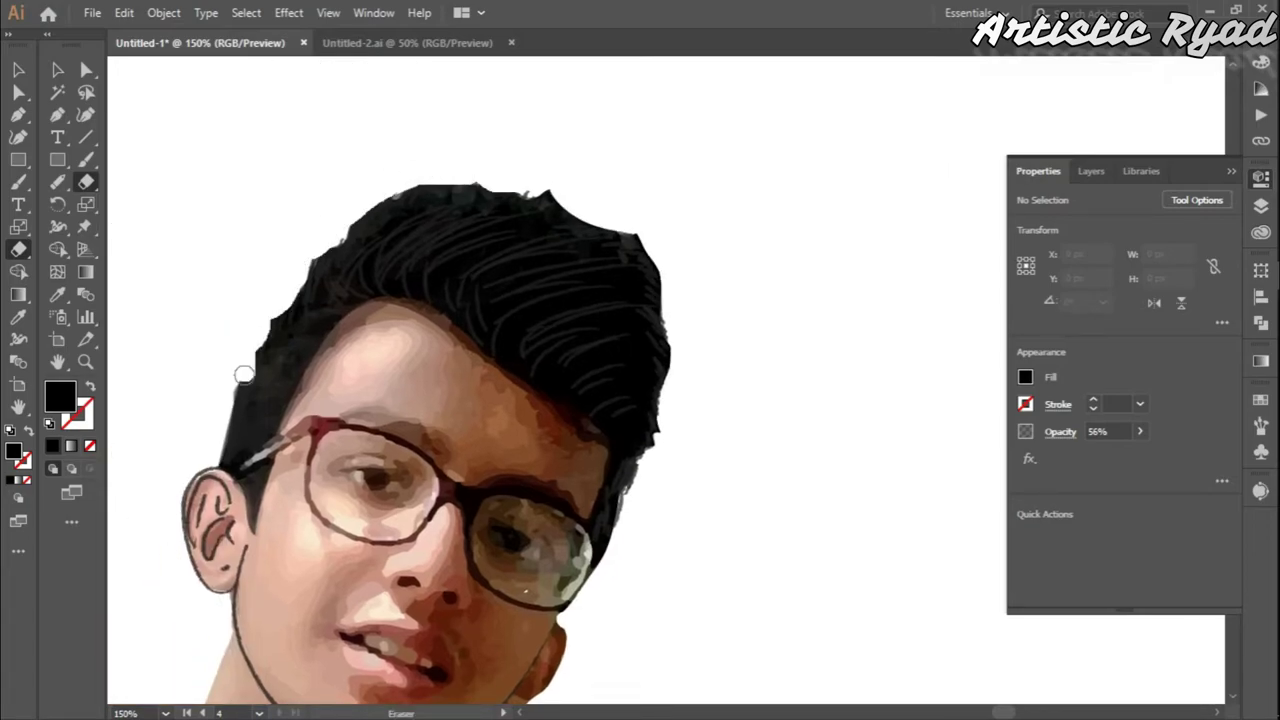
{"action": "left_click_drag", "start_coordinate": [244, 375], "coordinate": [232, 455]}
{"action": "scroll", "coordinate": [500, 400], "scroll_direction": "down", "scroll_amount": 3}
{"action": "scroll", "coordinate": [777, 214], "scroll_direction": "left", "scroll_amount": 2}
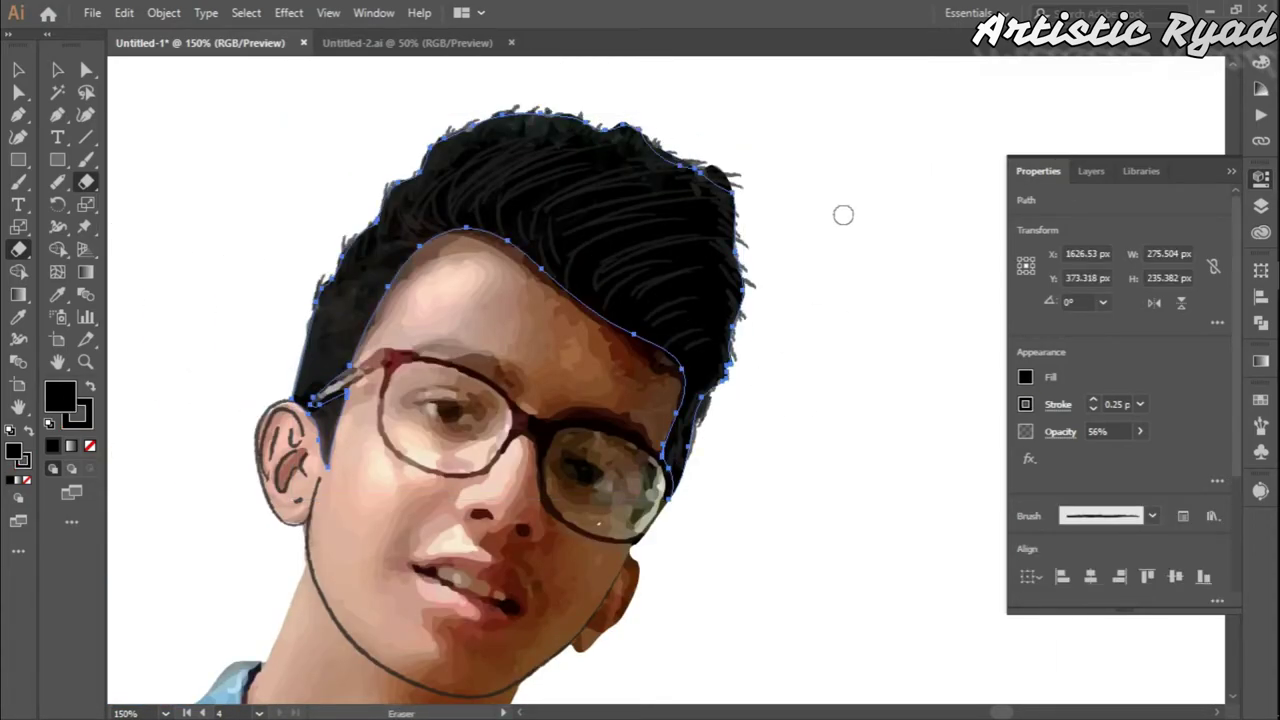
{"action": "key", "text": "ctrl+shift+a"}
- Switch to the Paintbrush with no fill and zoom in on the forehead
{"action": "key", "text": "ctrl+minus"}
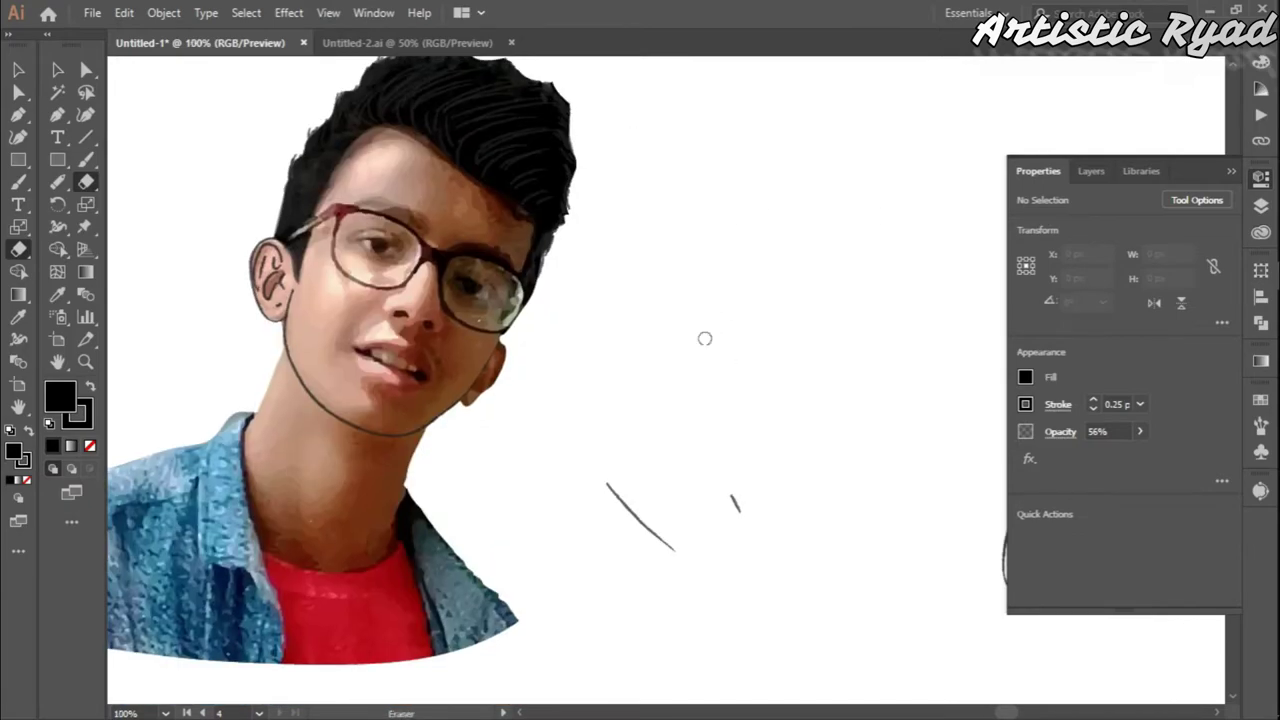
{"action": "key", "text": "b"}
{"action": "key", "text": "slash"}
{"action": "key", "text": "ctrl+plus"}
{"action": "key", "text": "ctrl+plus"}
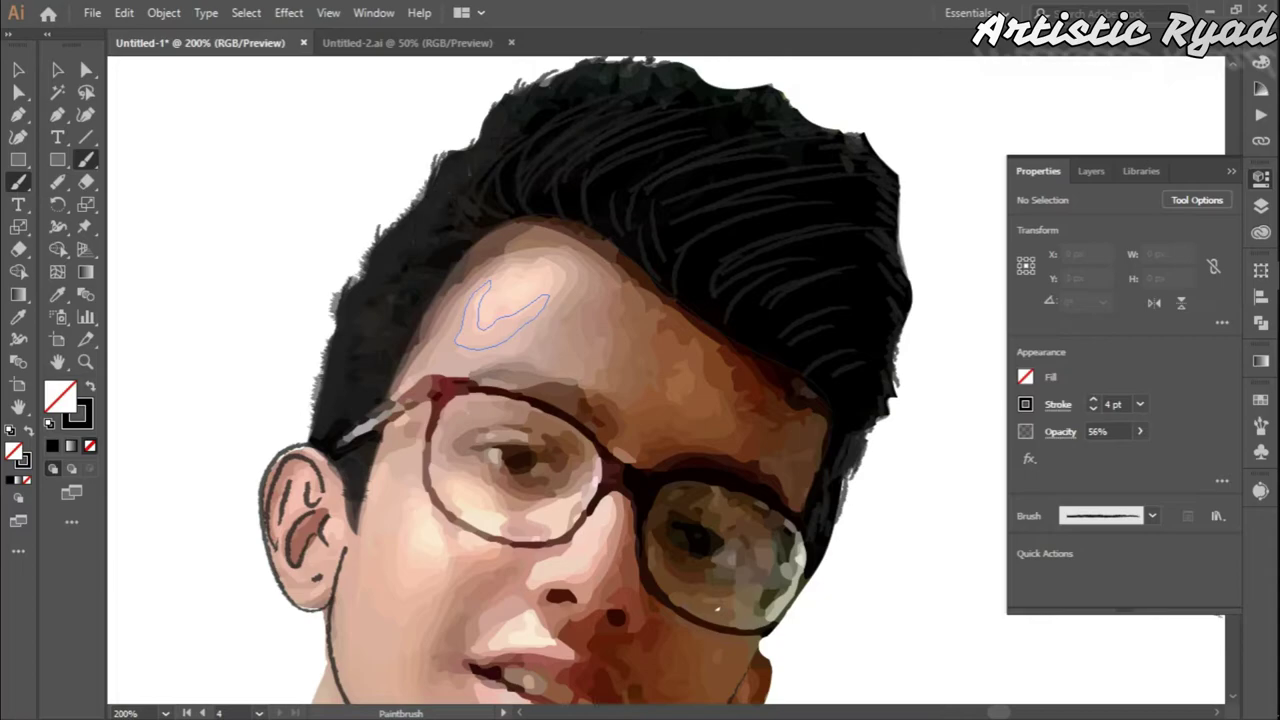
- Paint four light strand strokes across the hair, one following the forehead hairline
{"action": "left_click_drag", "start_coordinate": [700, 300], "coordinate": [460, 380]}
{"action": "left_click_drag", "start_coordinate": [612, 305], "coordinate": [475, 345]}
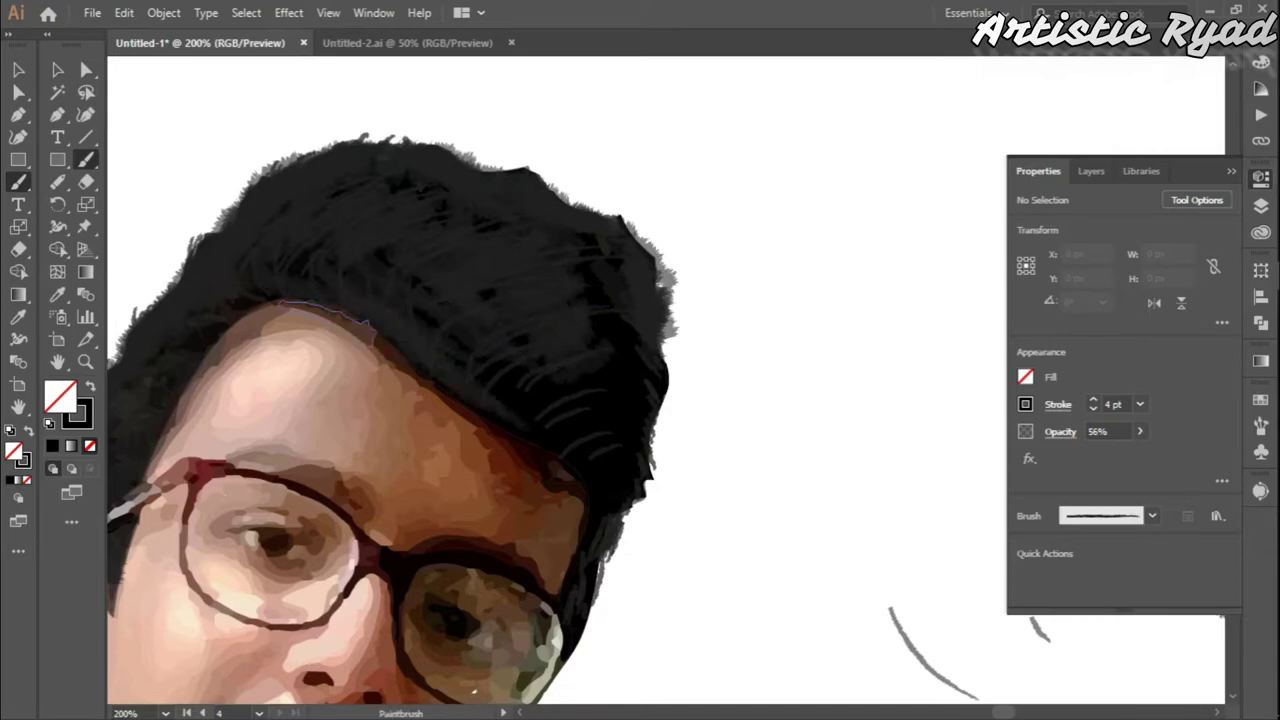
{"action": "left_click_drag", "start_coordinate": [600, 400], "coordinate": [410, 290]}
{"action": "left_click_drag", "start_coordinate": [410, 355], "coordinate": [290, 260]}
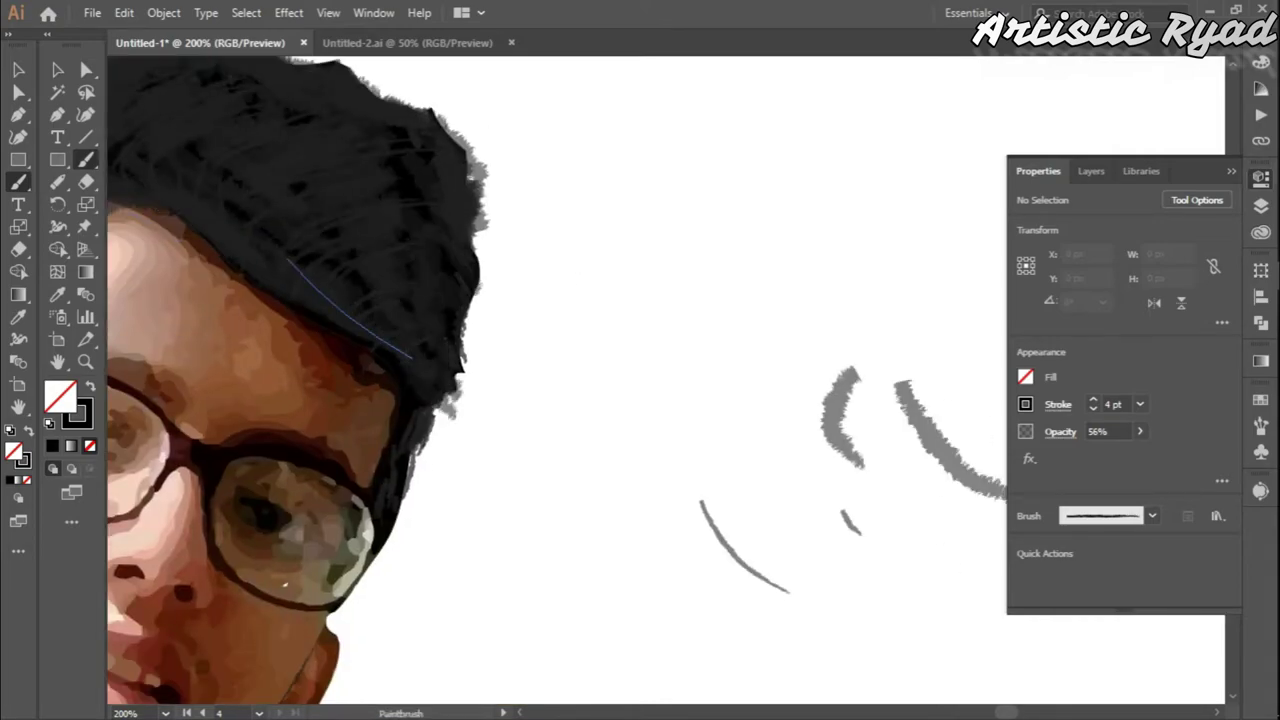
{"action": "key", "text": "ctrl+1"}
- Paint thin strokes beside the nose and a small loop beside the nostril
{"action": "scroll", "coordinate": [527, 420], "scroll_direction": "up", "scroll_amount": 3}
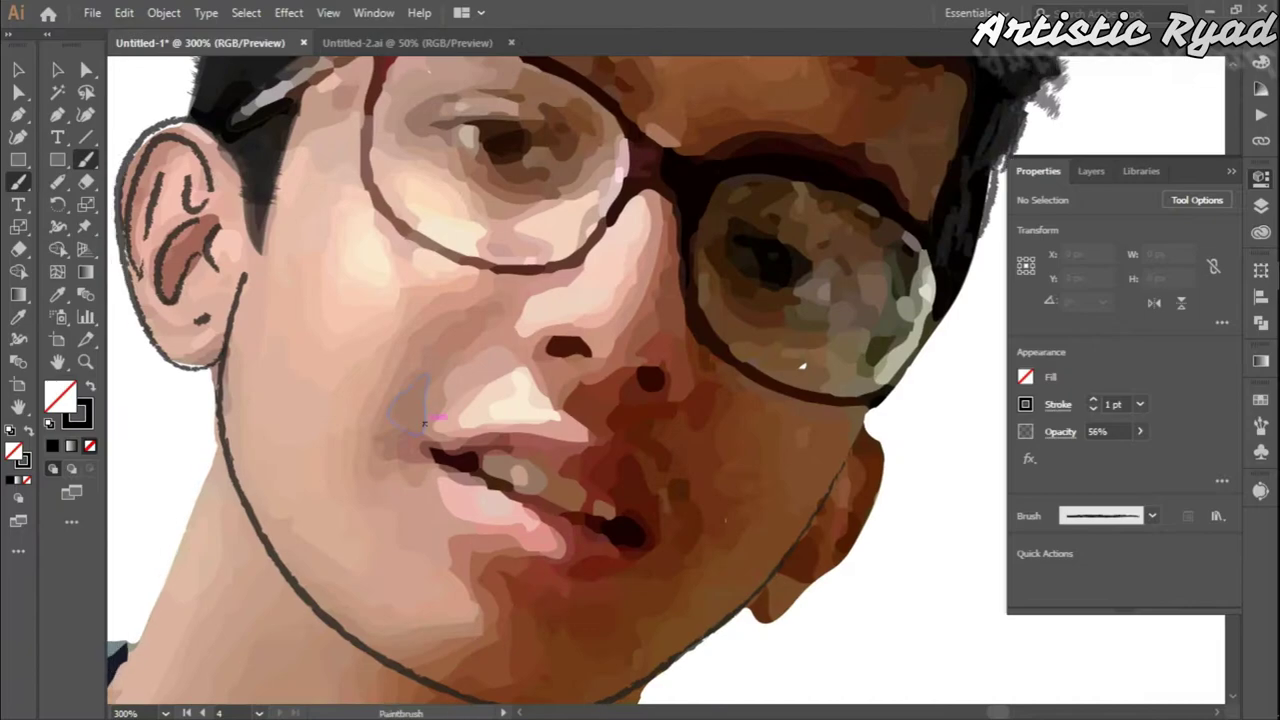
{"action": "left_click_drag", "start_coordinate": [422, 377], "coordinate": [425, 421]}
{"action": "left_click_drag", "start_coordinate": [664, 427], "coordinate": [586, 357]}
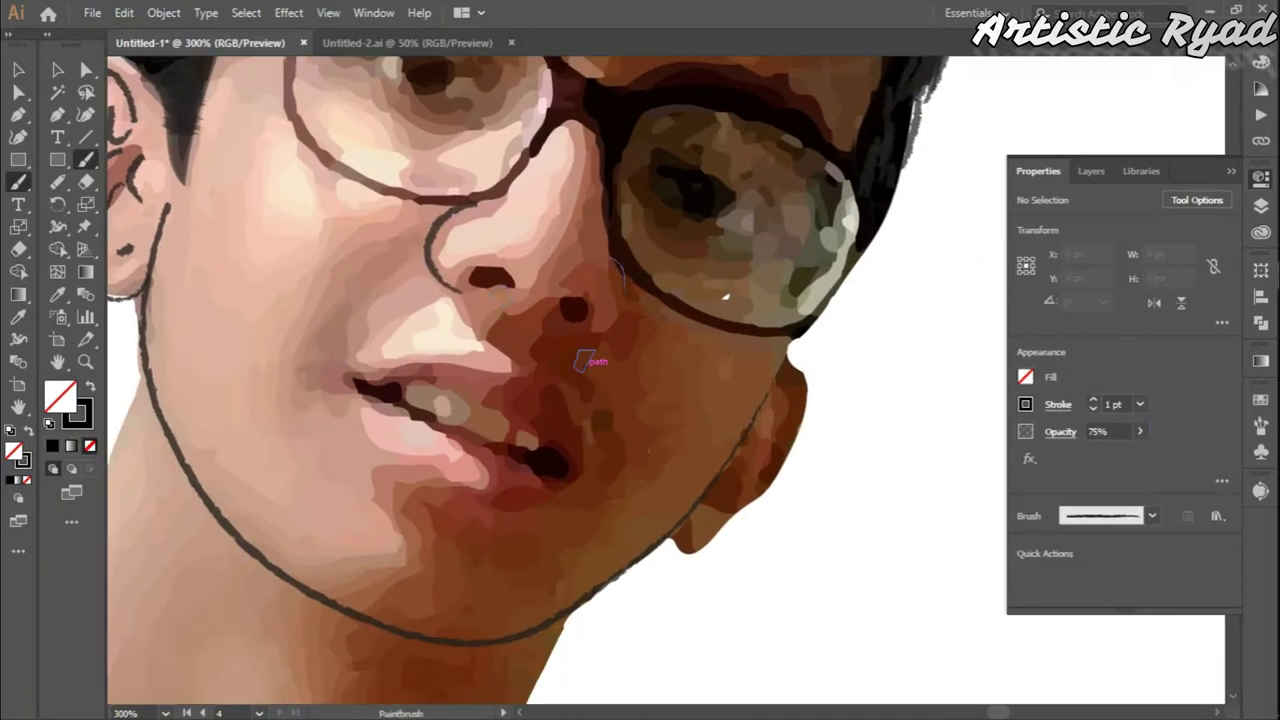
{"action": "left_click_drag", "start_coordinate": [614, 258], "coordinate": [590, 333]}
{"action": "scroll", "coordinate": [725, 297], "scroll_direction": "down", "scroll_amount": 2}
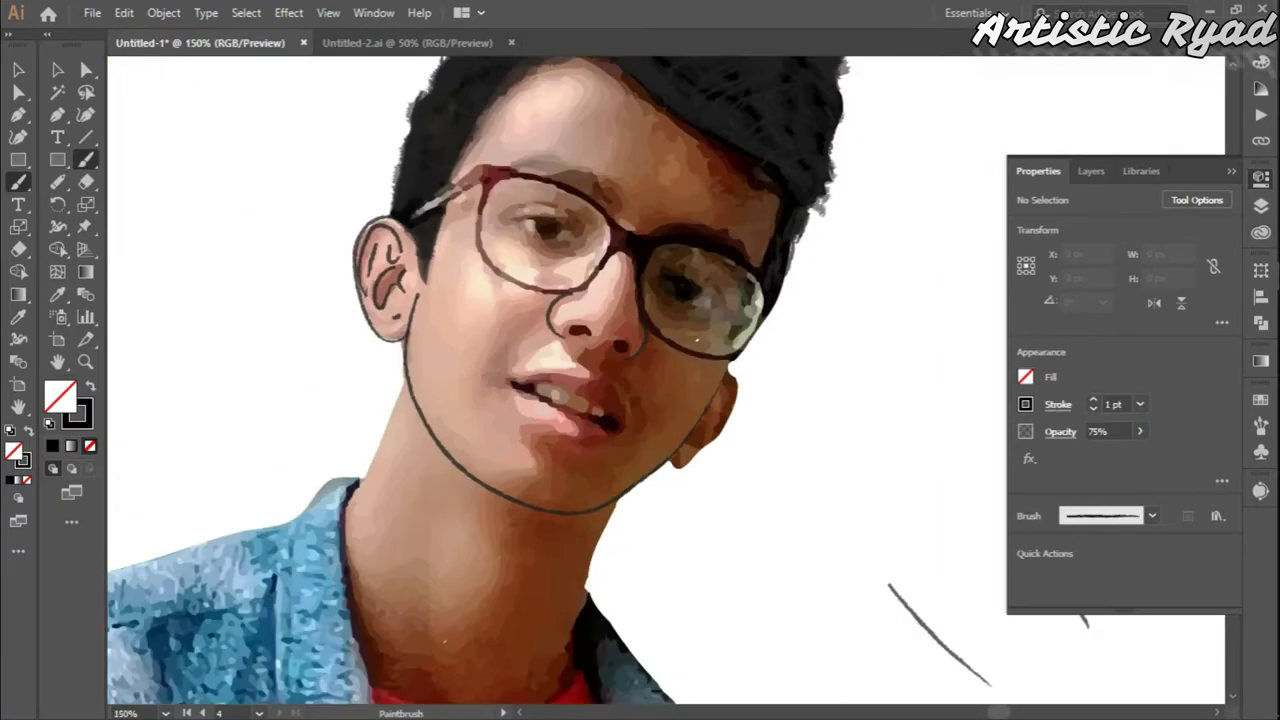
{"action": "left_click_drag", "start_coordinate": [909, 413], "coordinate": [888, 465]}
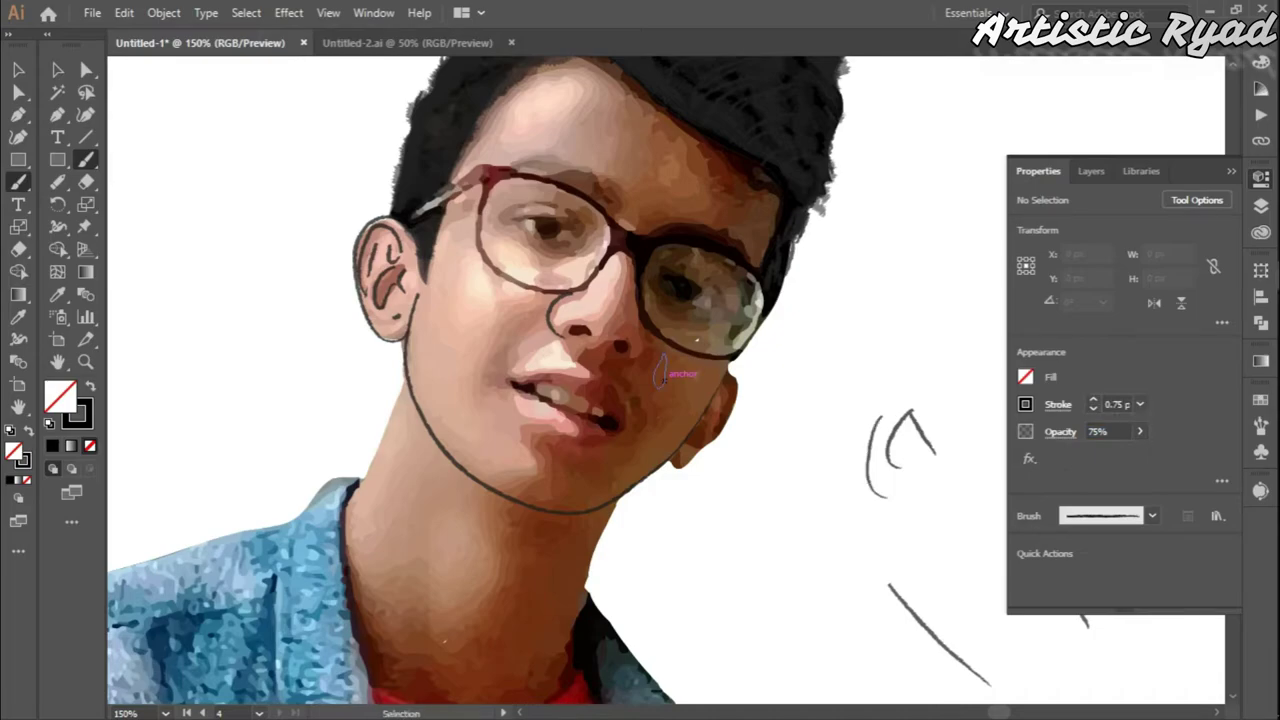
{"action": "scroll", "coordinate": [700, 340], "scroll_direction": "up", "scroll_amount": 2}
{"action": "left_click_drag", "start_coordinate": [655, 333], "coordinate": [605, 217]}
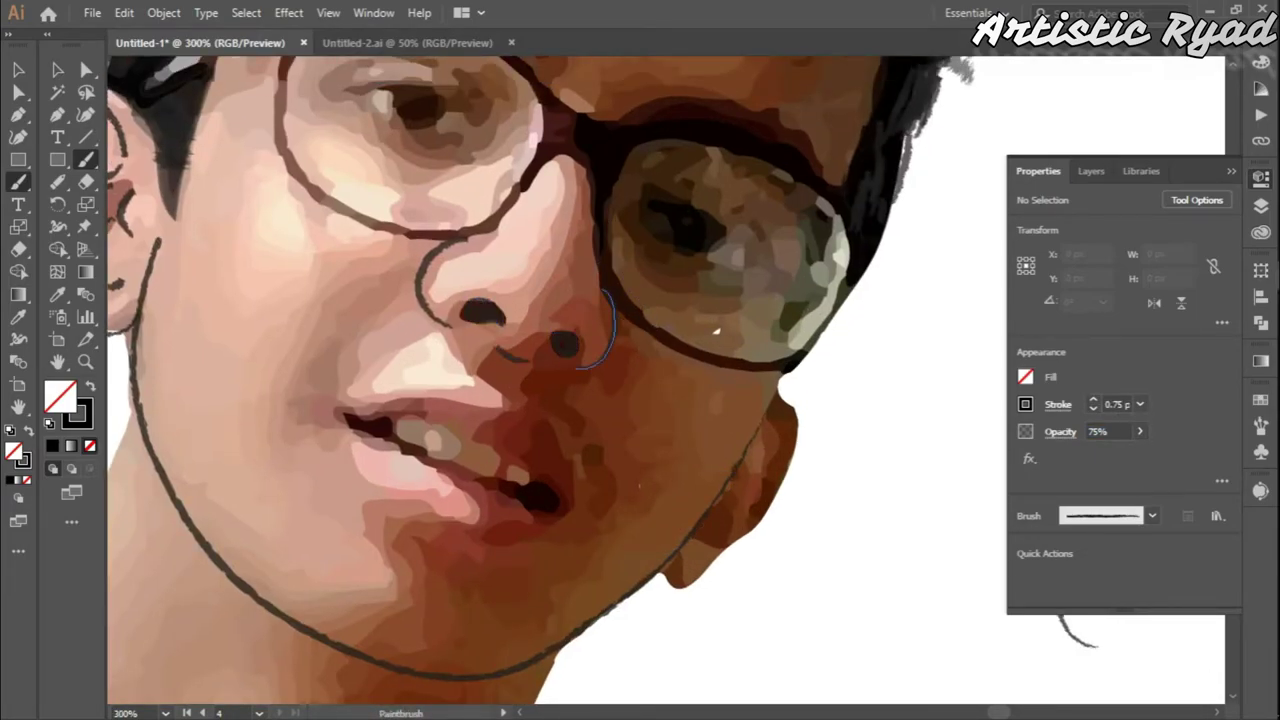
{"action": "scroll", "coordinate": [563, 420], "scroll_direction": "down", "scroll_amount": 2}
- Outline the lower and upper lips and the teeth with dark brush strokes
{"action": "left_click_drag", "start_coordinate": [585, 412], "coordinate": [372, 330]}
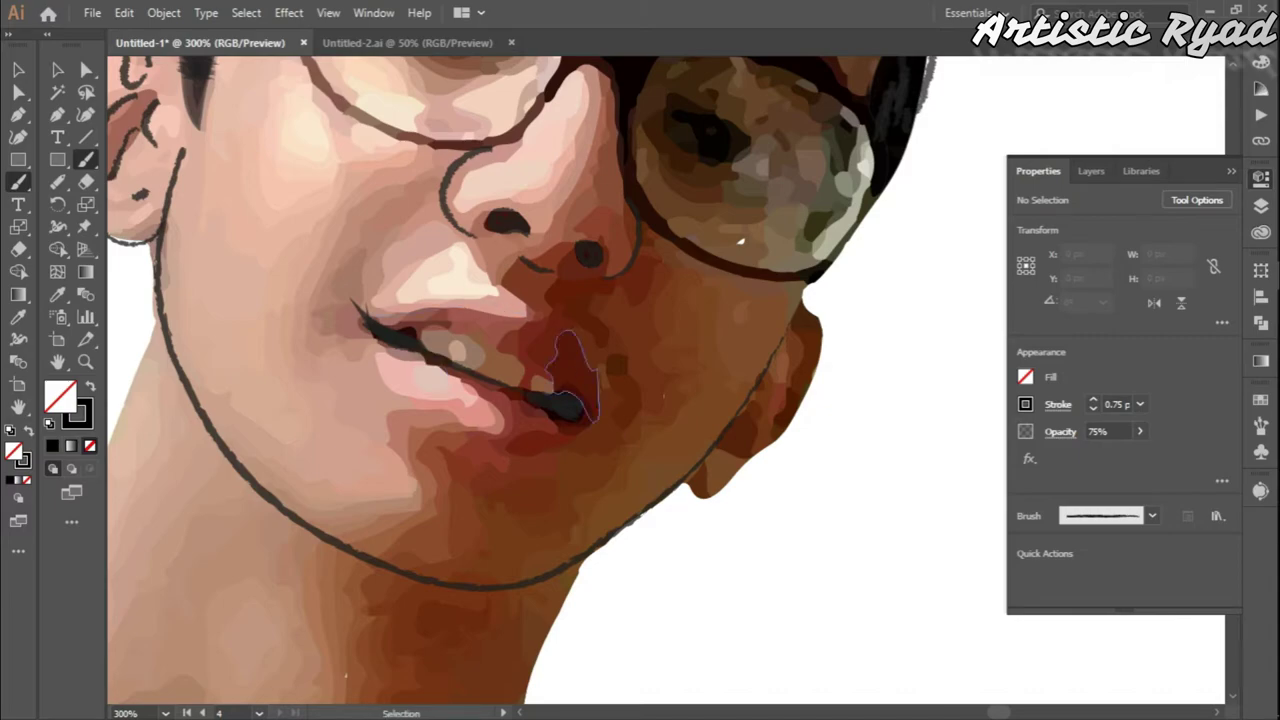
{"action": "left_click_drag", "start_coordinate": [480, 385], "coordinate": [478, 430]}
{"action": "mouse_move", "coordinate": [527, 318]}
{"action": "left_mouse_down"}
{"action": "mouse_move", "coordinate": [555, 345]}
{"action": "mouse_move", "coordinate": [575, 430]}
{"action": "left_mouse_up"}
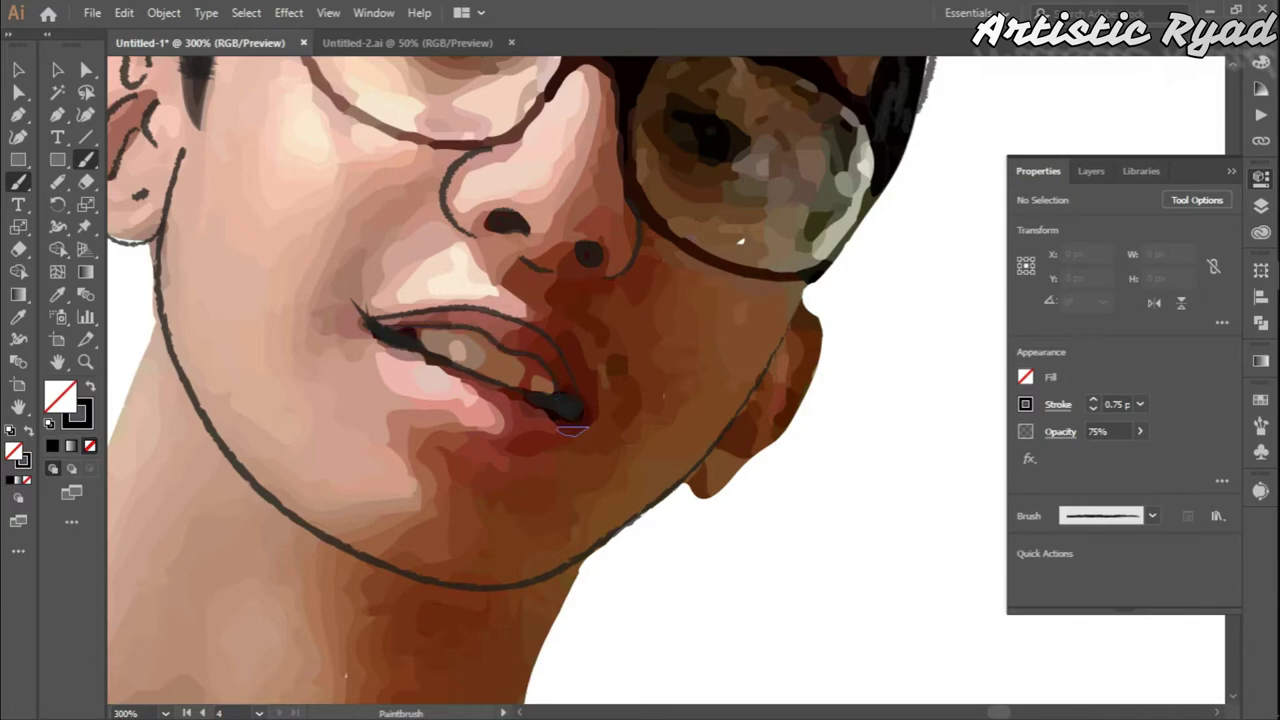
{"action": "left_click_drag", "start_coordinate": [470, 330], "coordinate": [520, 382]}
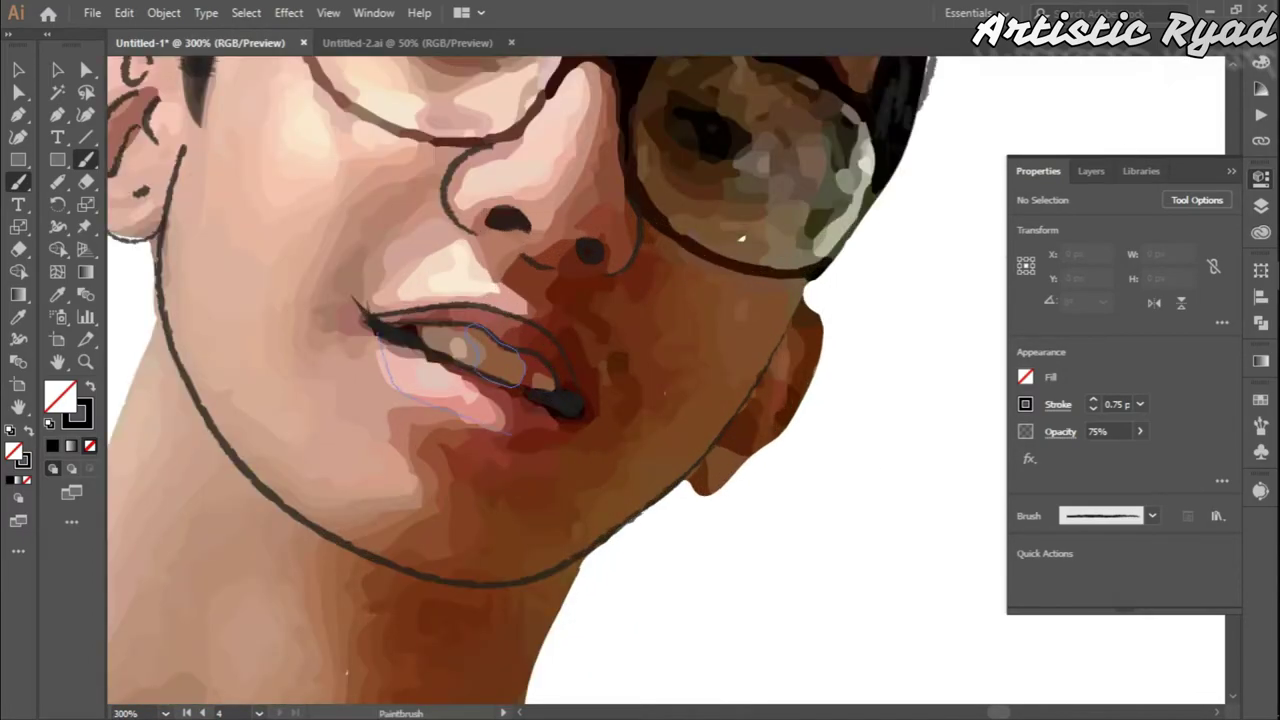
{"action": "key", "text": "ctrl+1"}
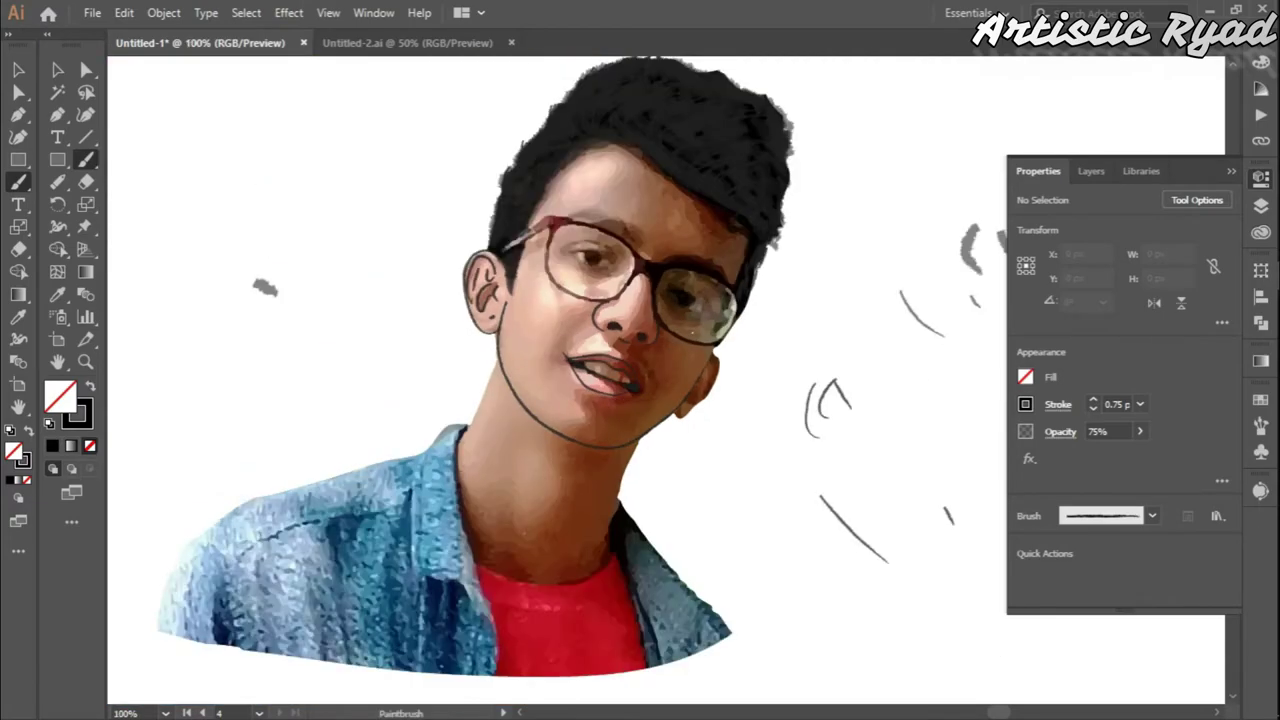
- Brush-outline the ear and jaw edge, adding a curl inside the ear
{"action": "key", "text": "ctrl+plus"}
{"action": "key", "text": "ctrl+plus"}
{"action": "key", "text": "ctrl+plus"}
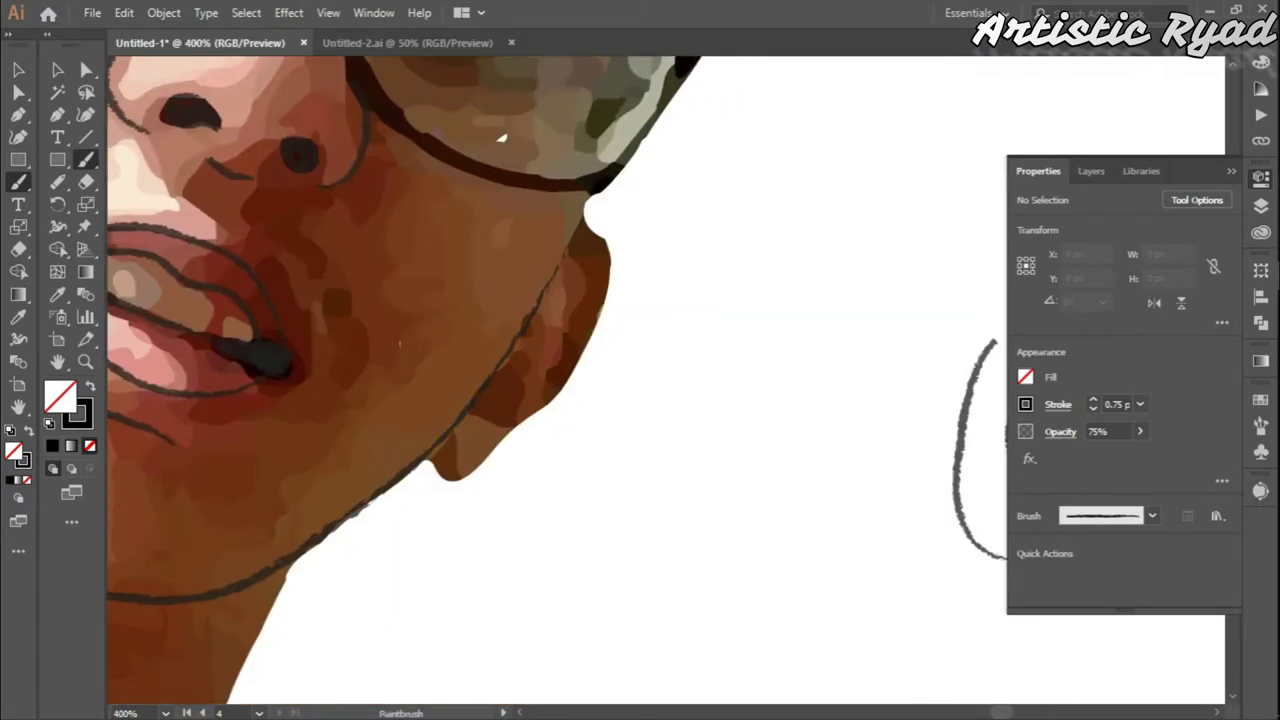
{"action": "left_click_drag", "start_coordinate": [585, 222], "coordinate": [432, 466]}
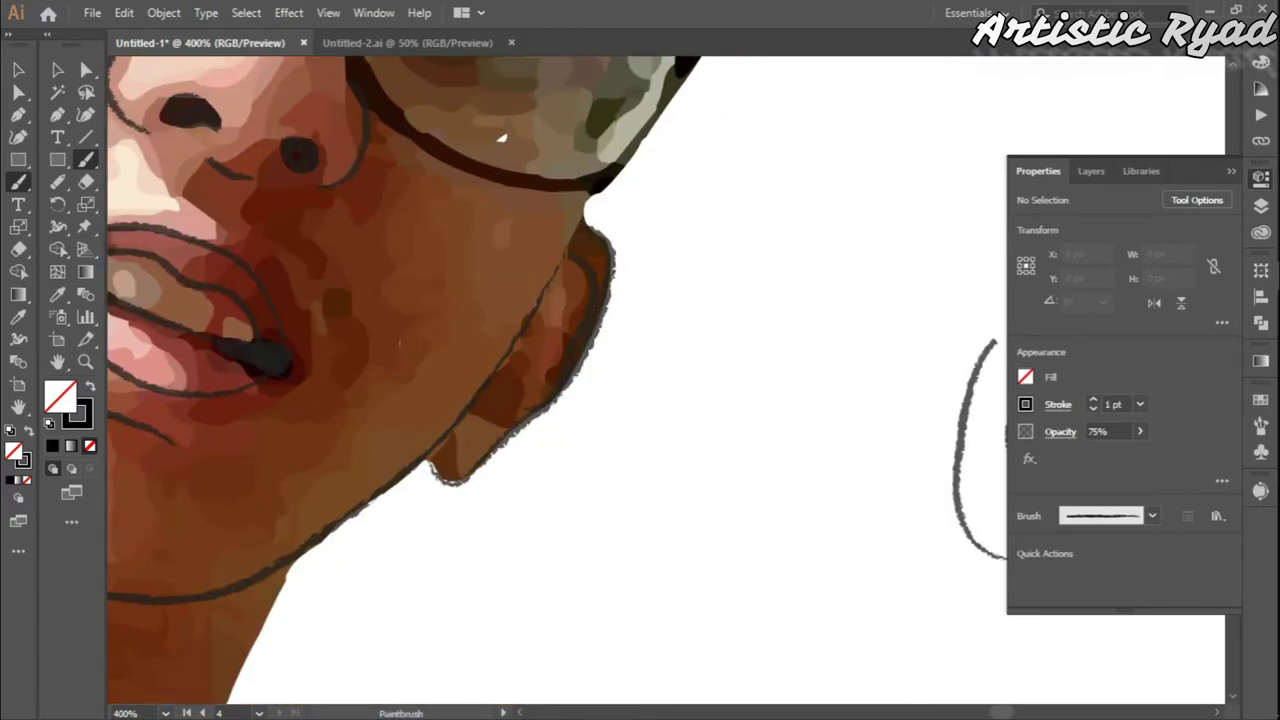
{"action": "left_click_drag", "start_coordinate": [517, 402], "coordinate": [489, 410]}
- Trace the glasses frame and both lens rims with brush strokes
{"action": "mouse_move", "coordinate": [501, 137]}
{"action": "left_mouse_down"}
{"action": "mouse_move", "coordinate": [749, 429]}
{"action": "mouse_move", "coordinate": [849, 637]}
{"action": "left_mouse_up"}
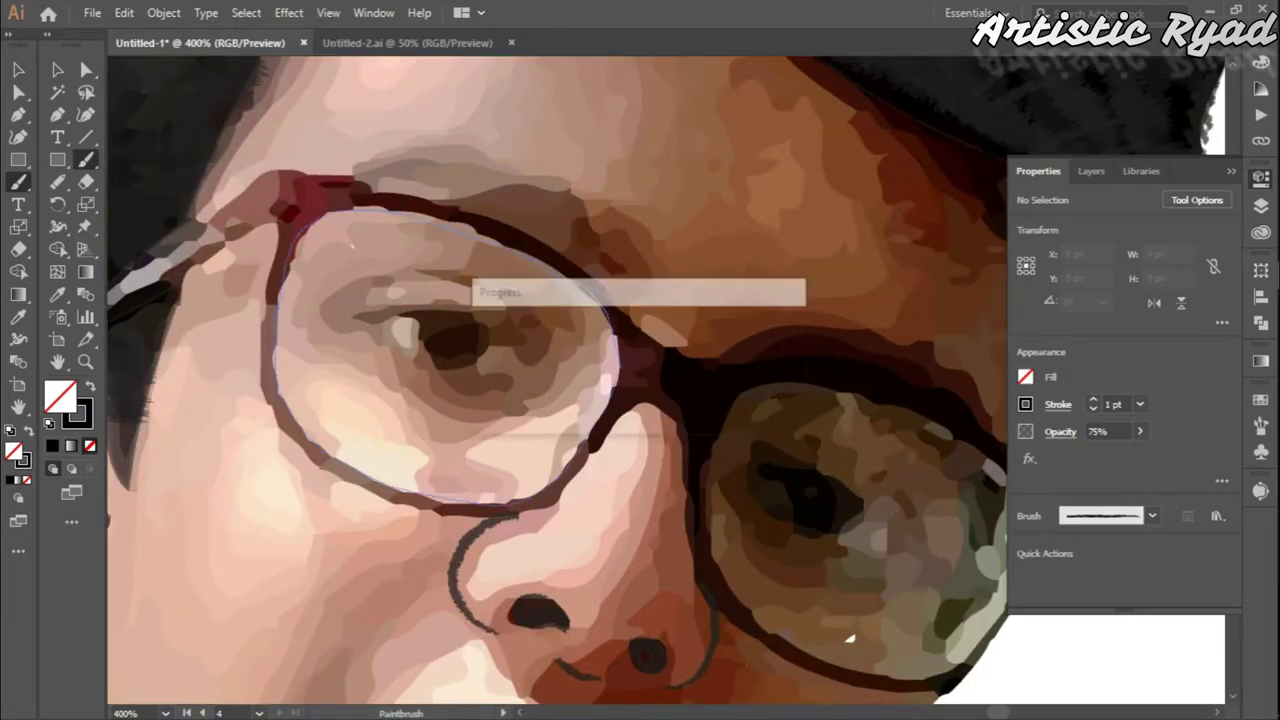
{"action": "left_click_drag", "start_coordinate": [850, 480], "coordinate": [600, 383]}
{"action": "left_click_drag", "start_coordinate": [765, 380], "coordinate": [703, 330]}
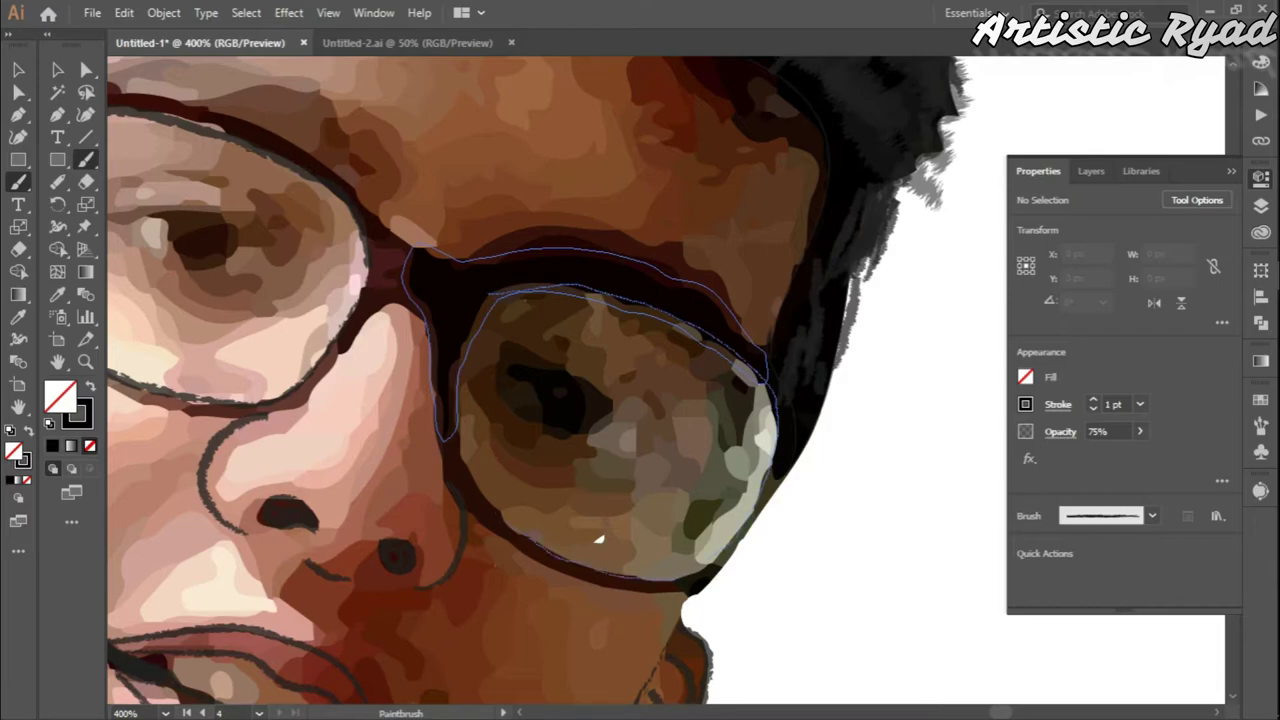
{"action": "left_click_drag", "start_coordinate": [620, 450], "coordinate": [600, 350]}
{"action": "left_click_drag", "start_coordinate": [500, 350], "coordinate": [720, 570]}
{"action": "left_click_drag", "start_coordinate": [860, 550], "coordinate": [660, 430]}
{"action": "left_click_drag", "start_coordinate": [540, 302], "coordinate": [640, 295]}
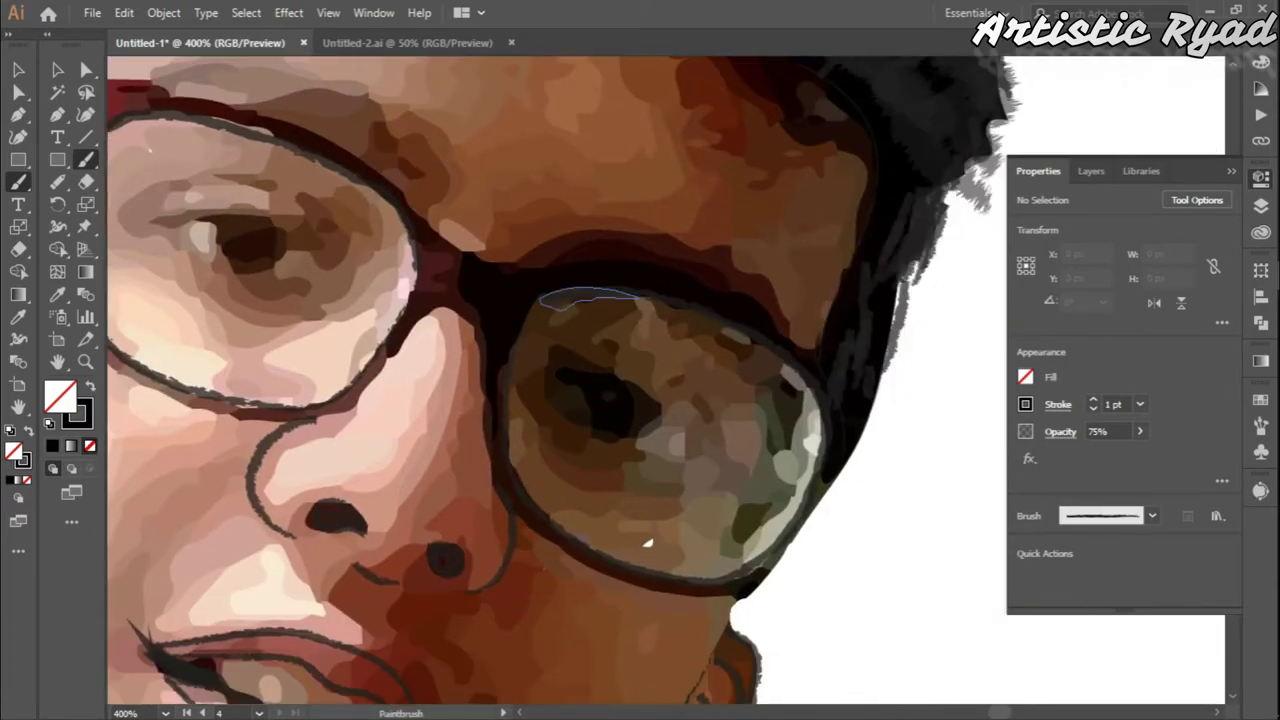
{"action": "left_click_drag", "start_coordinate": [840, 410], "coordinate": [830, 420]}
{"action": "mouse_move", "coordinate": [600, 400]}
{"action": "left_mouse_down"}
{"action": "mouse_move", "coordinate": [921, 463]}
{"action": "mouse_move", "coordinate": [880, 410]}
{"action": "left_mouse_up"}
- Draw a brush line along the left eye's lower eyelid
{"action": "scroll", "coordinate": [560, 380], "scroll_direction": "down", "scroll_amount": 2}
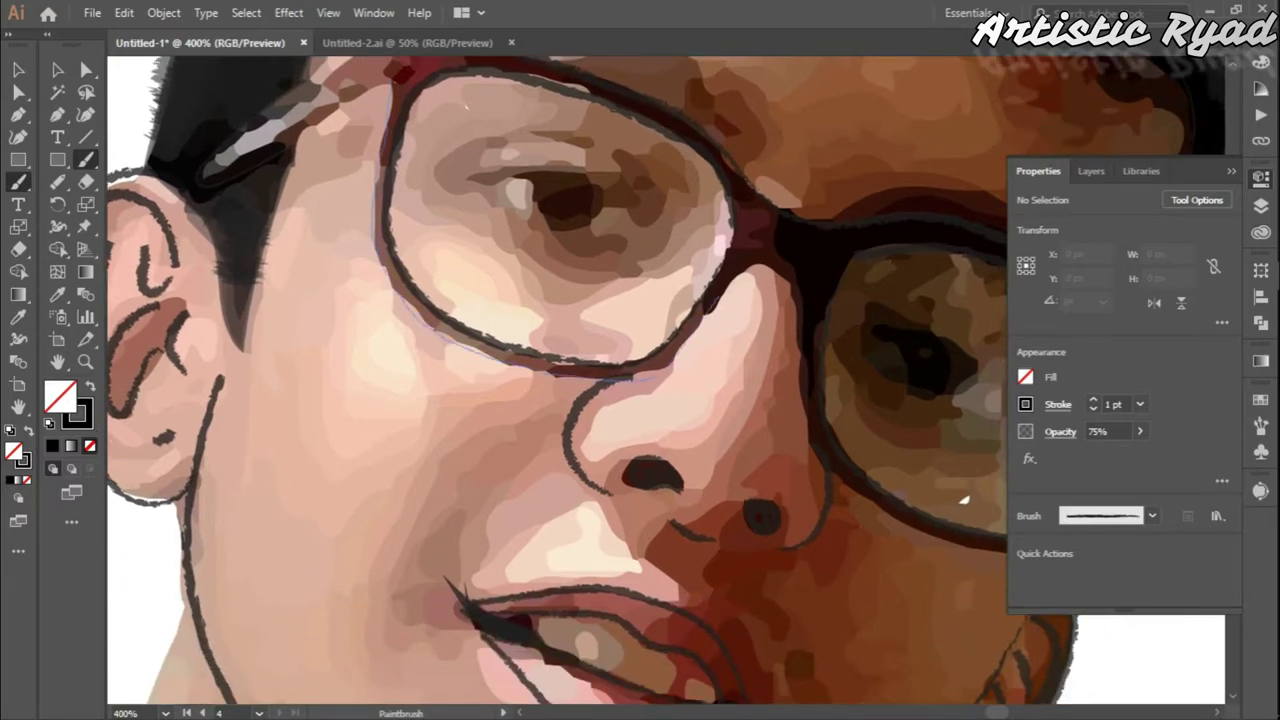
{"action": "mouse_move", "coordinate": [964, 499]}
{"action": "left_mouse_down"}
{"action": "mouse_move", "coordinate": [912, 631]}
{"action": "mouse_move", "coordinate": [487, 400]}
{"action": "left_mouse_up"}
{"action": "scroll", "coordinate": [487, 400], "scroll_direction": "down", "scroll_amount": 2}
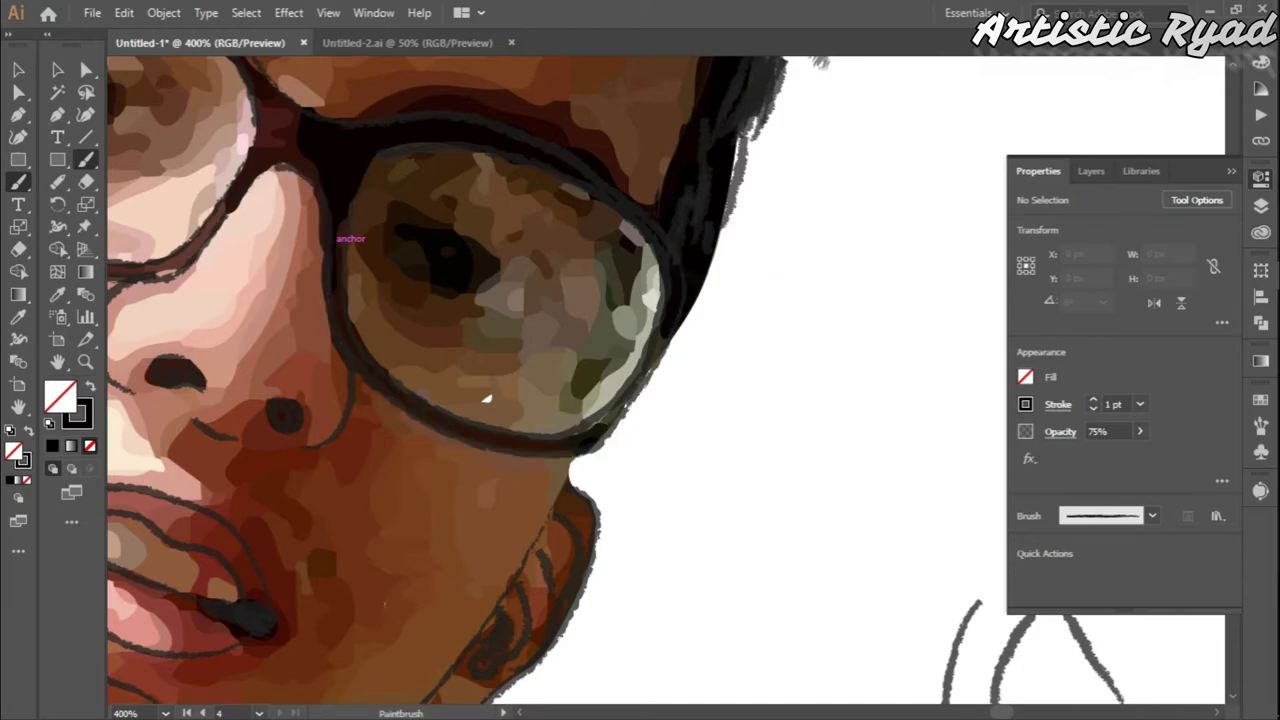
{"action": "scroll", "coordinate": [748, 440], "scroll_direction": "down", "scroll_amount": 2}
{"action": "scroll", "coordinate": [672, 380], "scroll_direction": "up", "scroll_amount": 2}
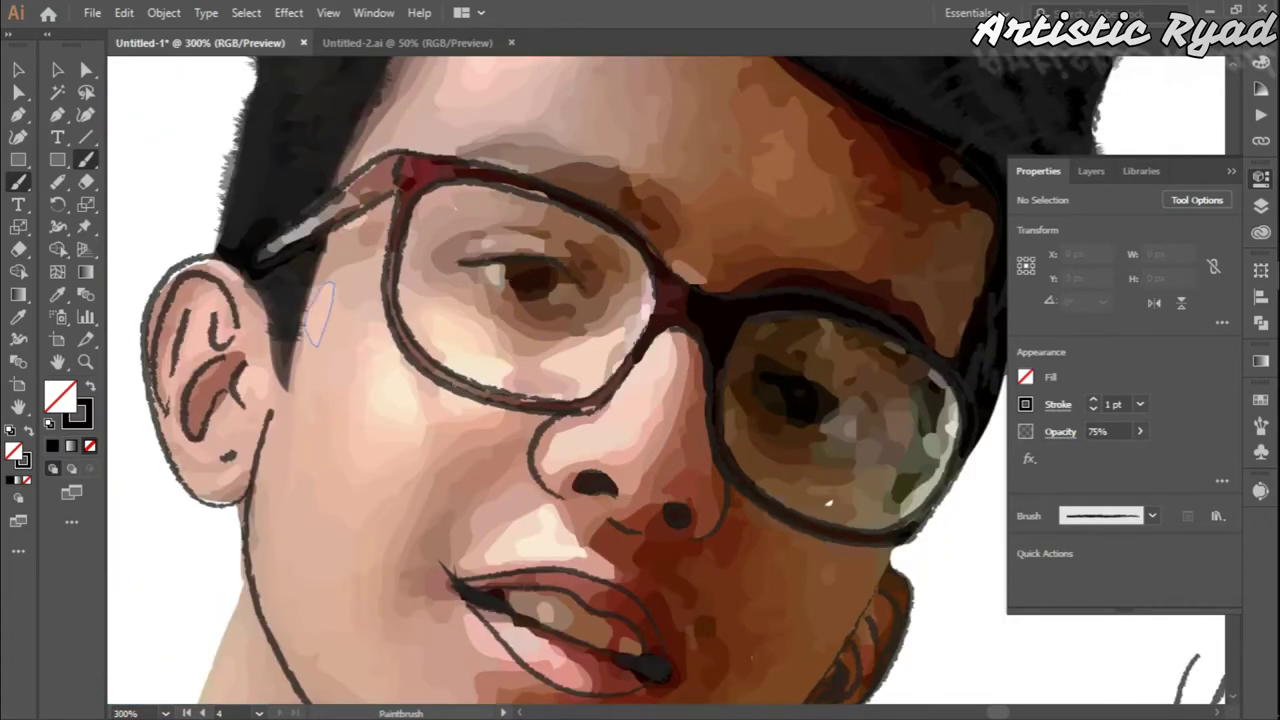
{"action": "left_click_drag", "start_coordinate": [460, 265], "coordinate": [585, 303]}
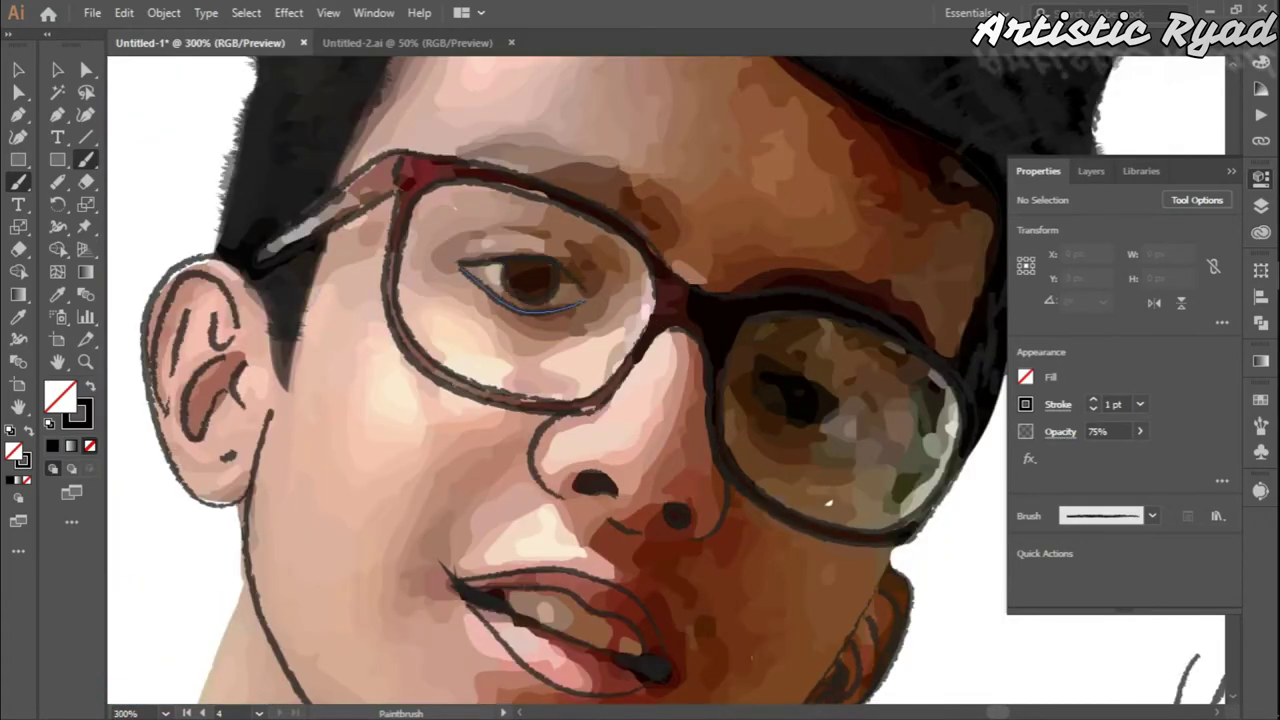
{"action": "scroll", "coordinate": [590, 268], "scroll_direction": "down", "scroll_amount": 2}
{"action": "scroll", "coordinate": [585, 327], "scroll_direction": "up", "scroll_amount": 2}
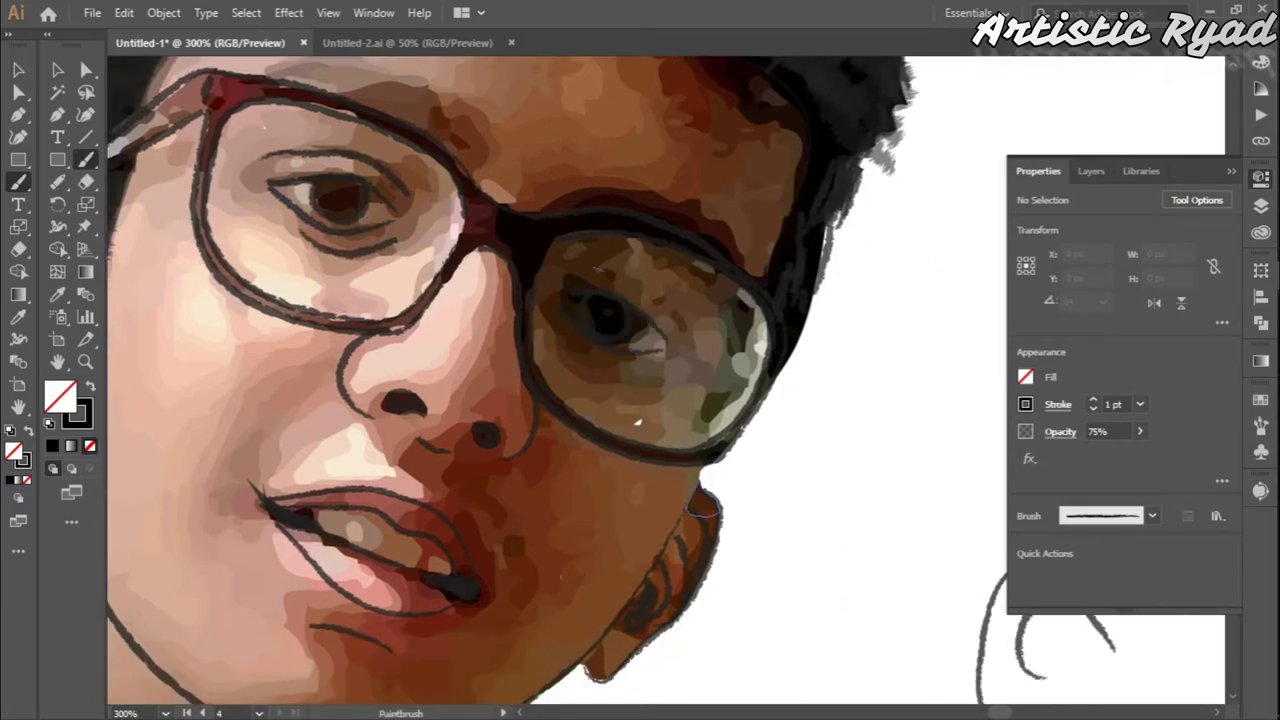
{"action": "scroll", "coordinate": [637, 422], "scroll_direction": "down", "scroll_amount": 3}
- Select the left eye's iris, check its fill colours, then reset to default colours
{"action": "key", "text": "v"}
{"action": "left_click", "coordinate": [590, 332]}
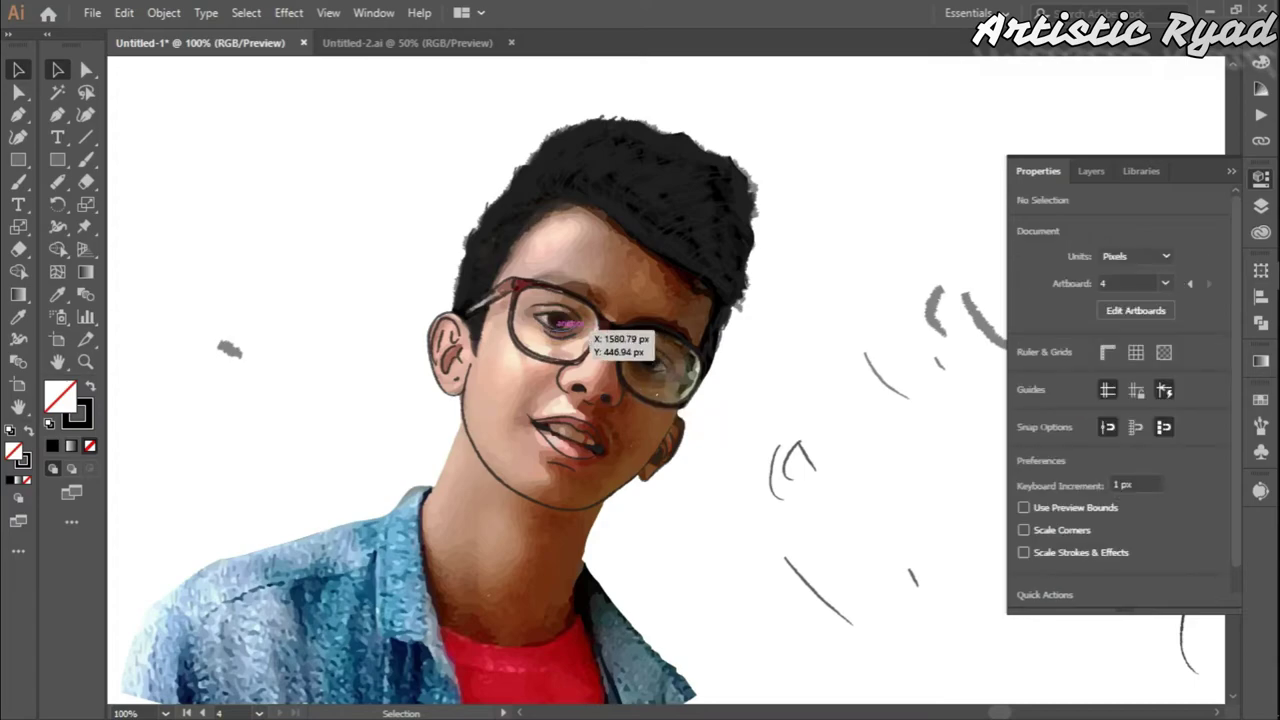
{"action": "left_click", "coordinate": [557, 318]}
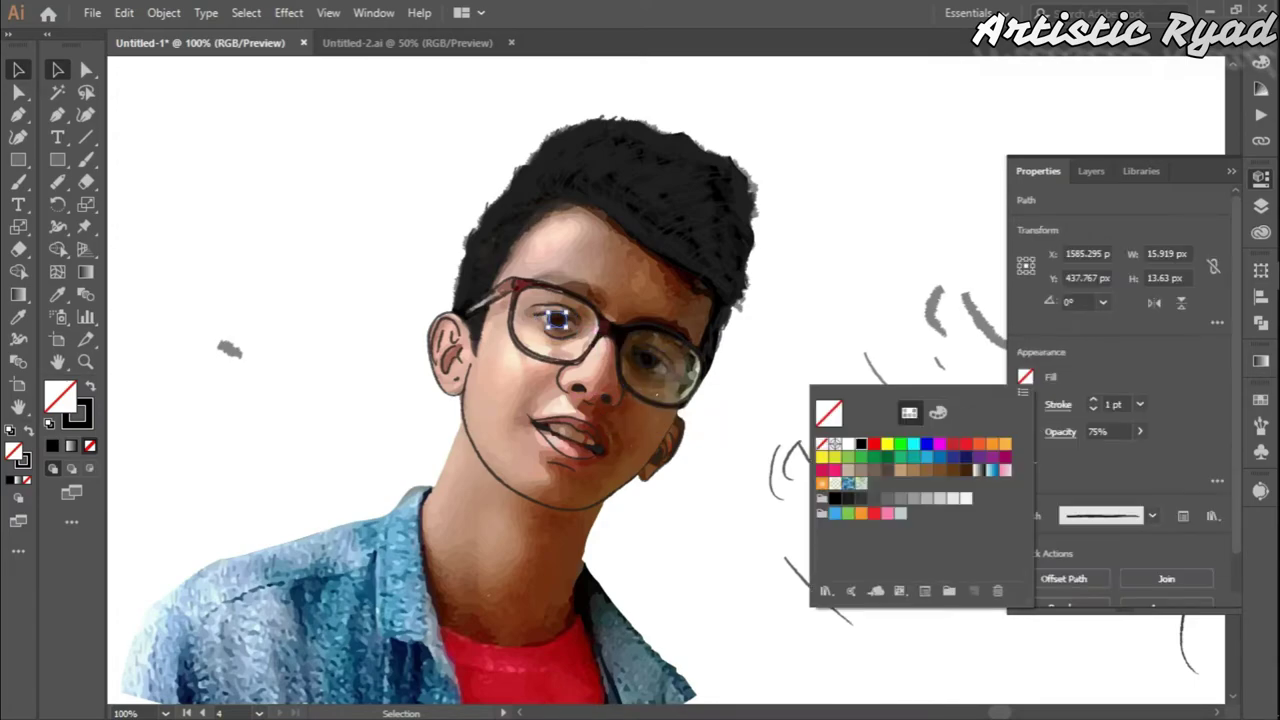
{"action": "key", "text": "Escape"}
{"action": "key", "text": "ctrl+shift+a"}
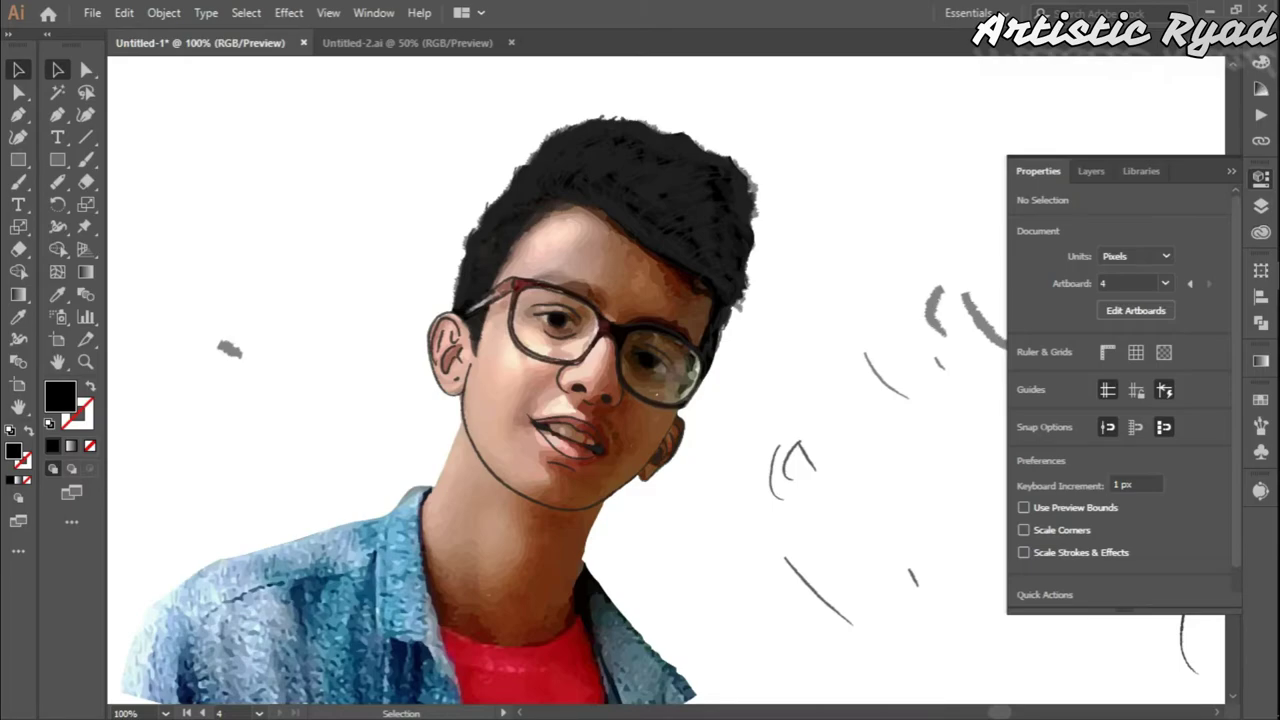
- Outline the side of the neck with the Paintbrush
{"action": "key", "text": "b"}
{"action": "scroll", "coordinate": [623, 655], "scroll_direction": "up", "scroll_amount": 3}
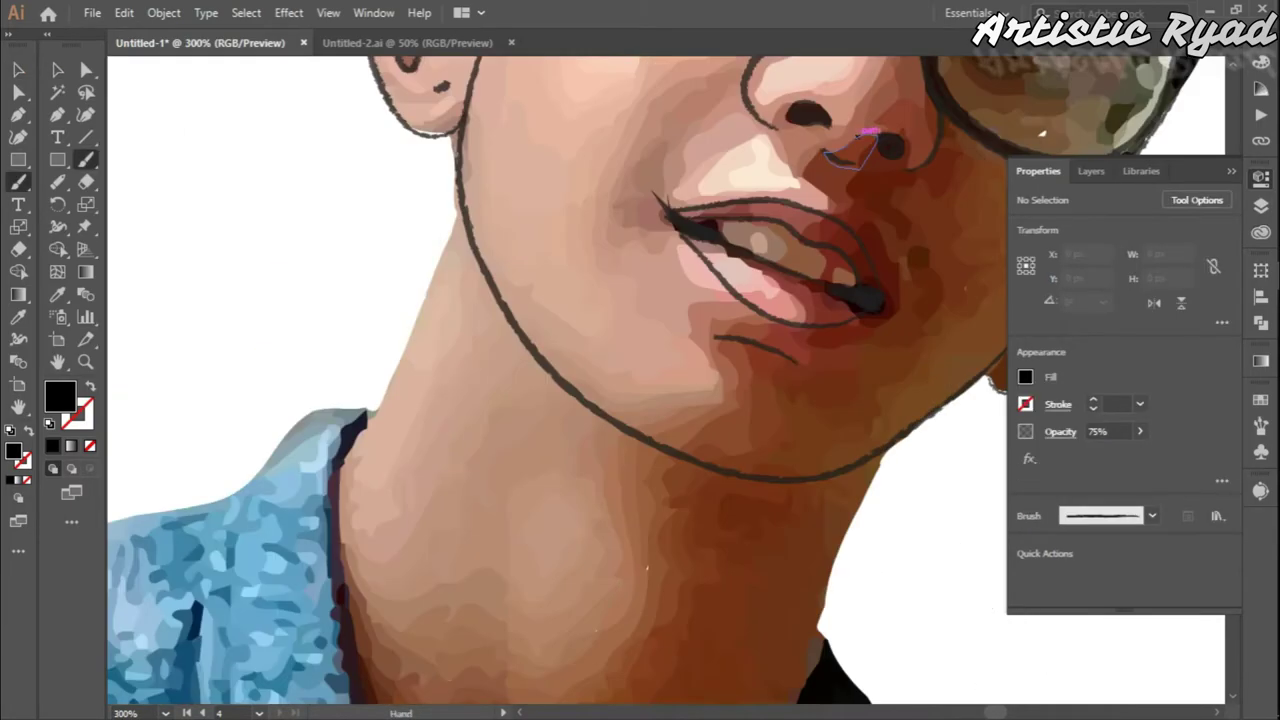
{"action": "left_click_drag", "start_coordinate": [447, 425], "coordinate": [468, 112]}
{"action": "scroll", "coordinate": [447, 425], "scroll_direction": "left", "scroll_amount": 5}
{"action": "scroll", "coordinate": [463, 418], "scroll_direction": "up", "scroll_amount": 5}
{"action": "scroll", "coordinate": [463, 418], "scroll_direction": "left", "scroll_amount": 2}
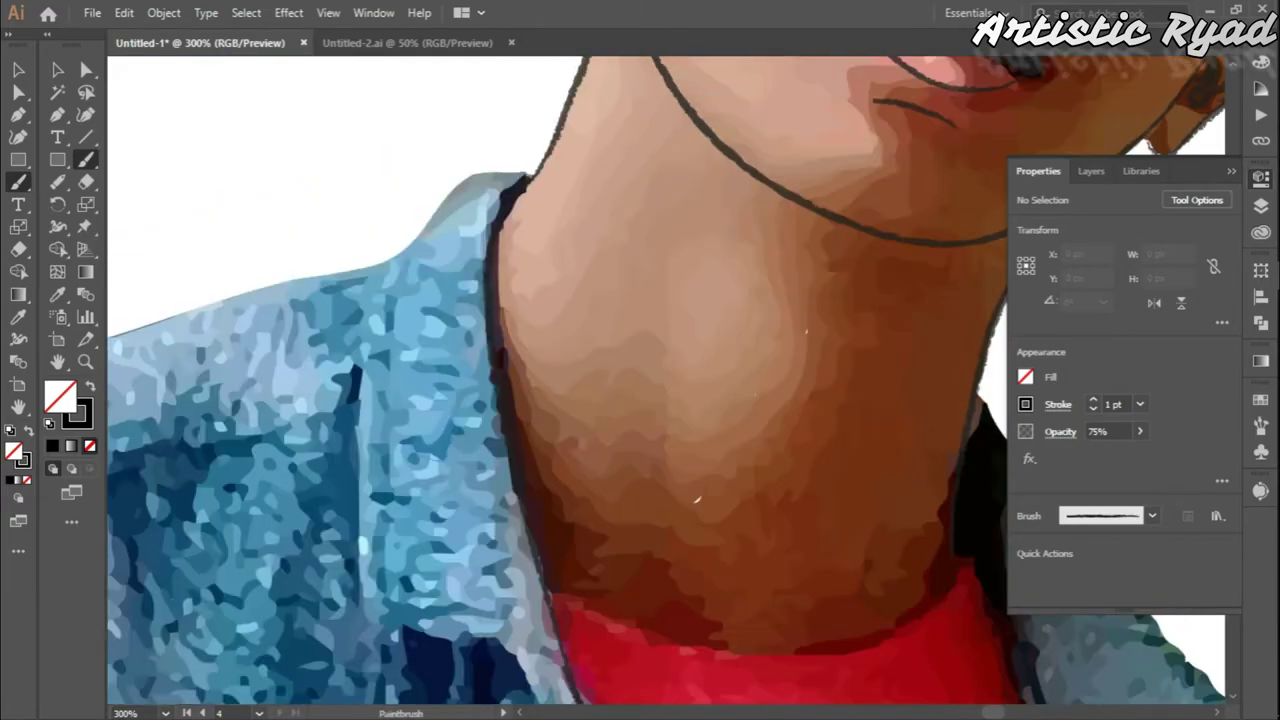
{"action": "scroll", "coordinate": [640, 300], "scroll_direction": "down", "scroll_amount": 5}
{"action": "scroll", "coordinate": [640, 300], "scroll_direction": "up", "scroll_amount": 5}
{"action": "scroll", "coordinate": [640, 300], "scroll_direction": "down", "scroll_amount": 3}
{"action": "scroll", "coordinate": [640, 300], "scroll_direction": "right", "scroll_amount": 5}
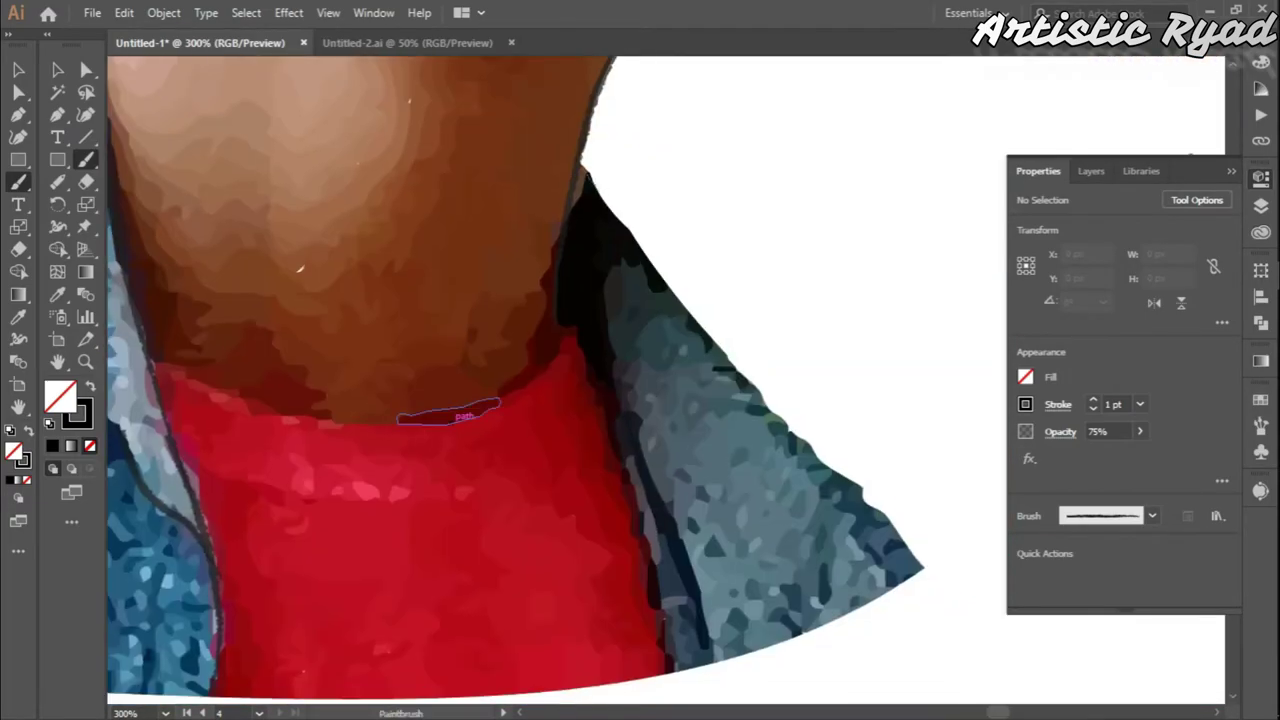
{"action": "scroll", "coordinate": [642, 240], "scroll_direction": "down", "scroll_amount": 2}
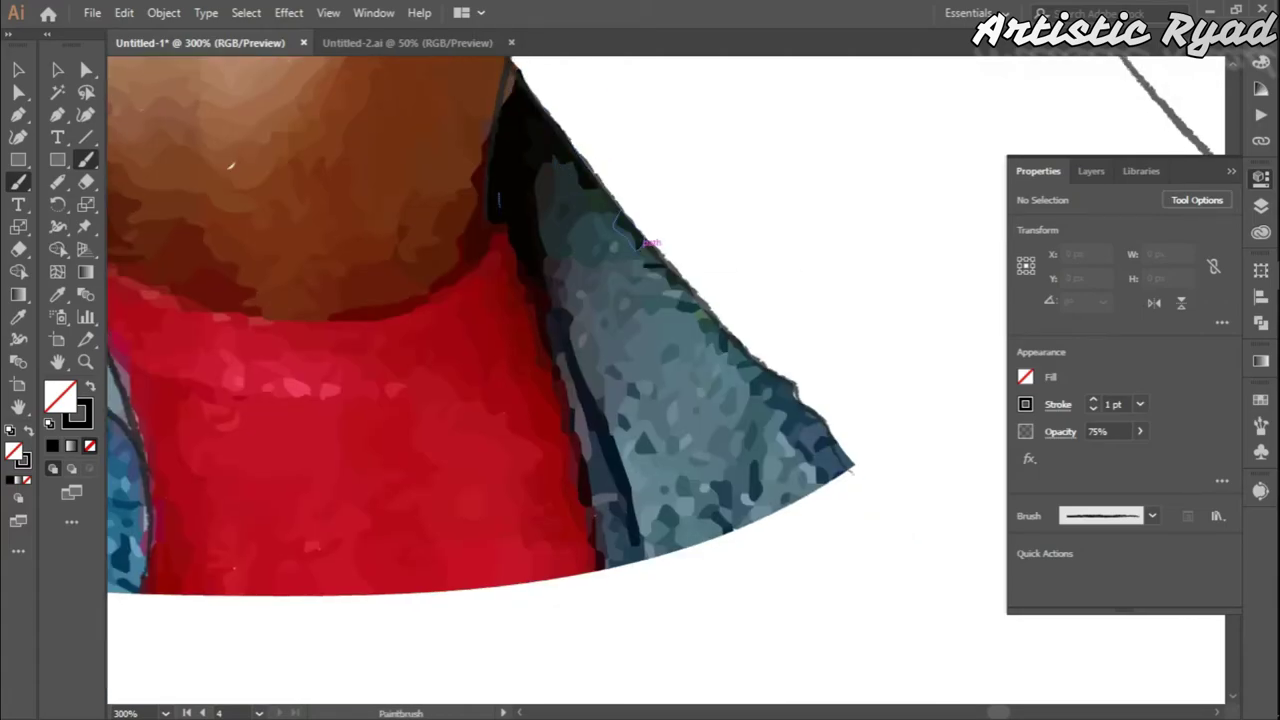
{"action": "scroll", "coordinate": [642, 240], "scroll_direction": "left", "scroll_amount": 3}
{"action": "scroll", "coordinate": [433, 219], "scroll_direction": "down", "scroll_amount": 3}
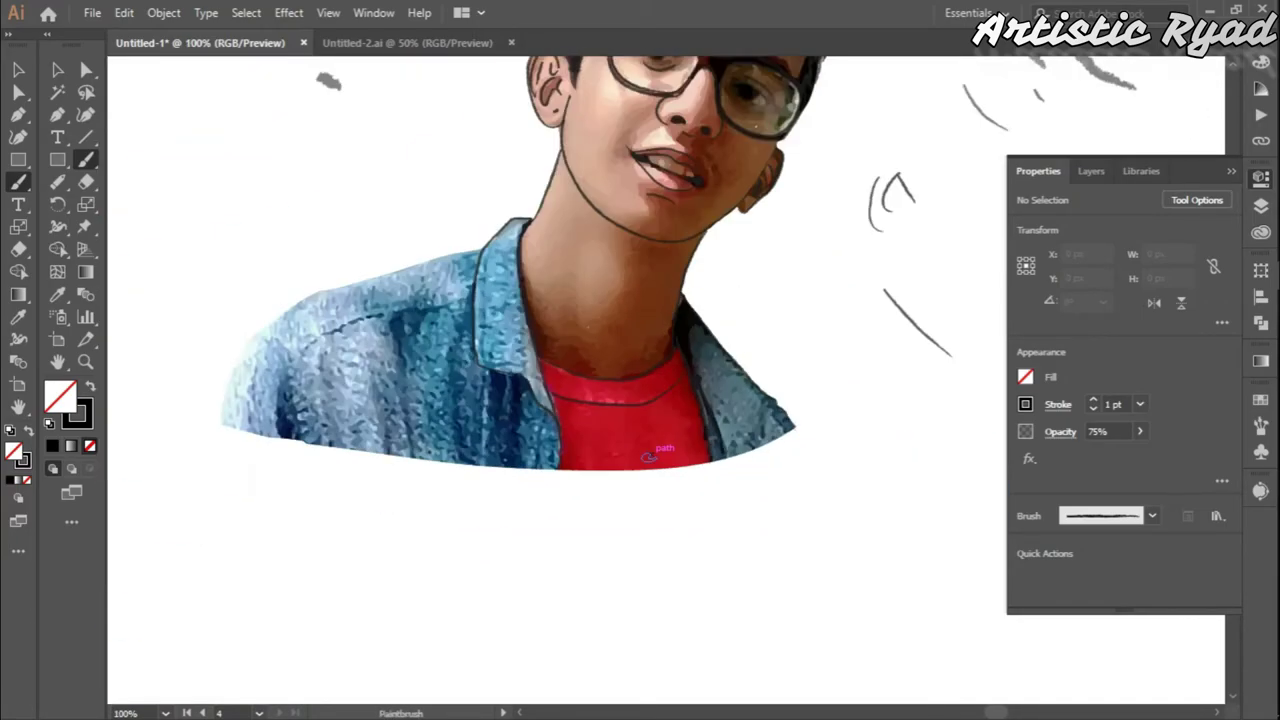
{"action": "scroll", "coordinate": [433, 219], "scroll_direction": "down", "scroll_amount": 1}
- Delete the stray sketch strokes on the right, then move and resize the traced portrait
{"action": "key", "text": "v"}
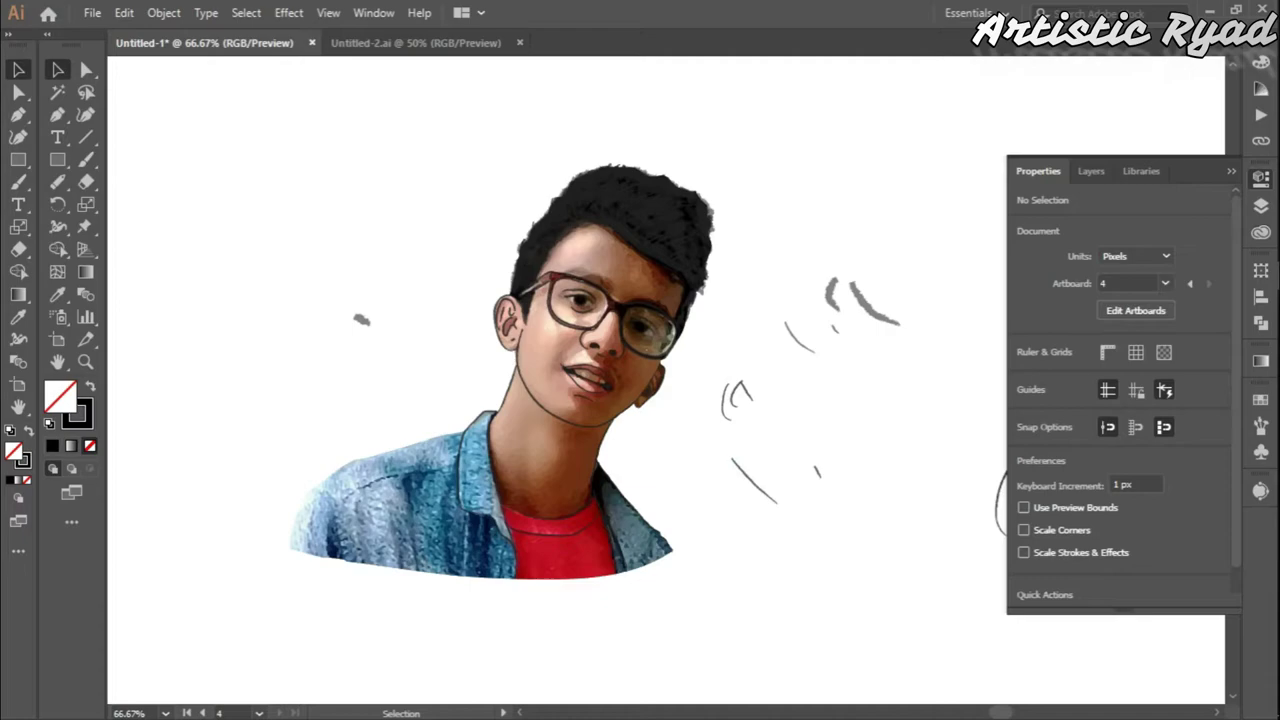
{"action": "left_click_drag", "start_coordinate": [786, 228], "coordinate": [943, 508]}
{"action": "key", "text": "Delete"}
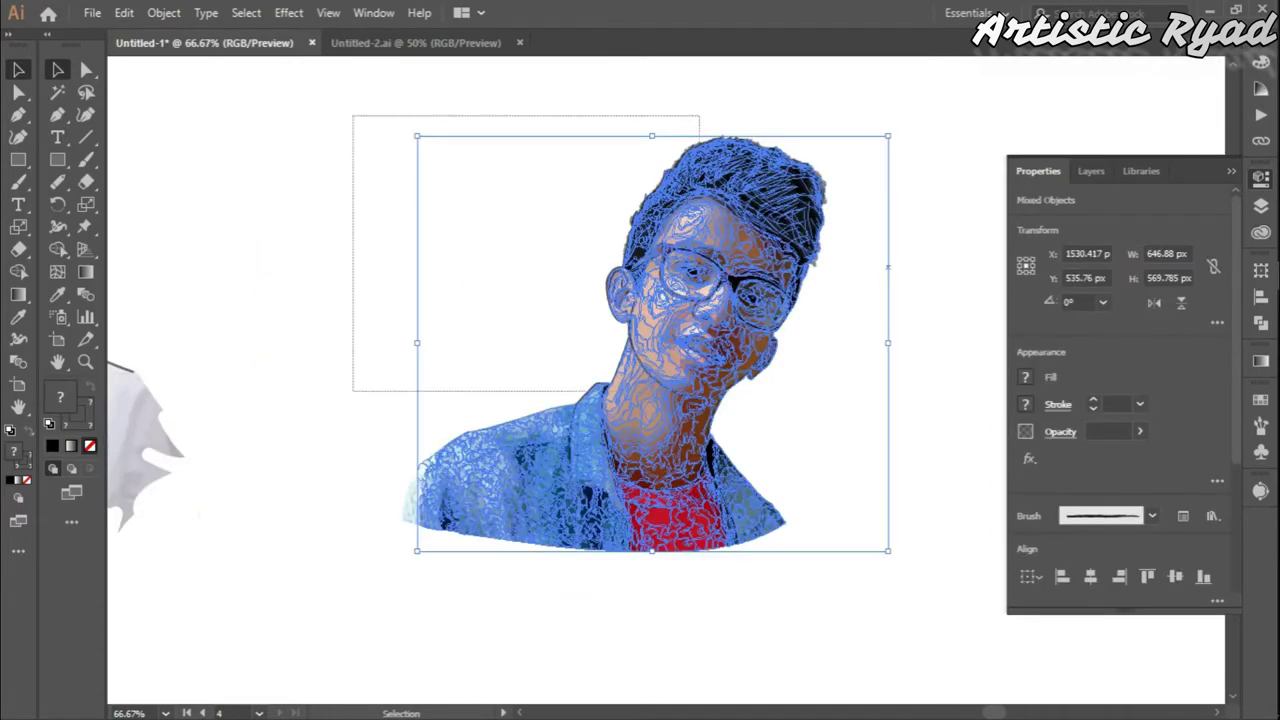
{"action": "scroll", "coordinate": [650, 380], "scroll_direction": "down", "scroll_amount": 2}
{"action": "left_click_drag", "start_coordinate": [700, 400], "coordinate": [766, 480]}
{"action": "left_click_drag", "start_coordinate": [857, 508], "coordinate": [900, 520]}
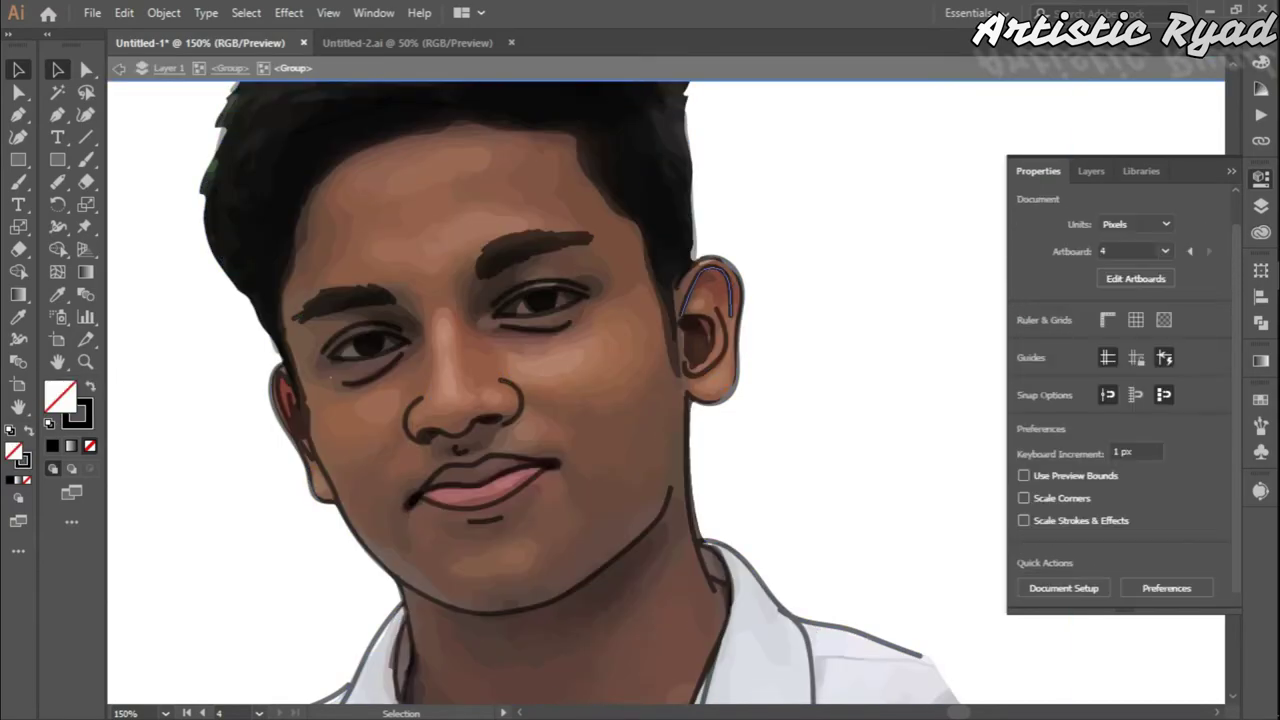
- Erase a wavy edge along the jacket bottom and up its left side with a 10 pt eraser
{"action": "double_click", "coordinate": [535, 245]}
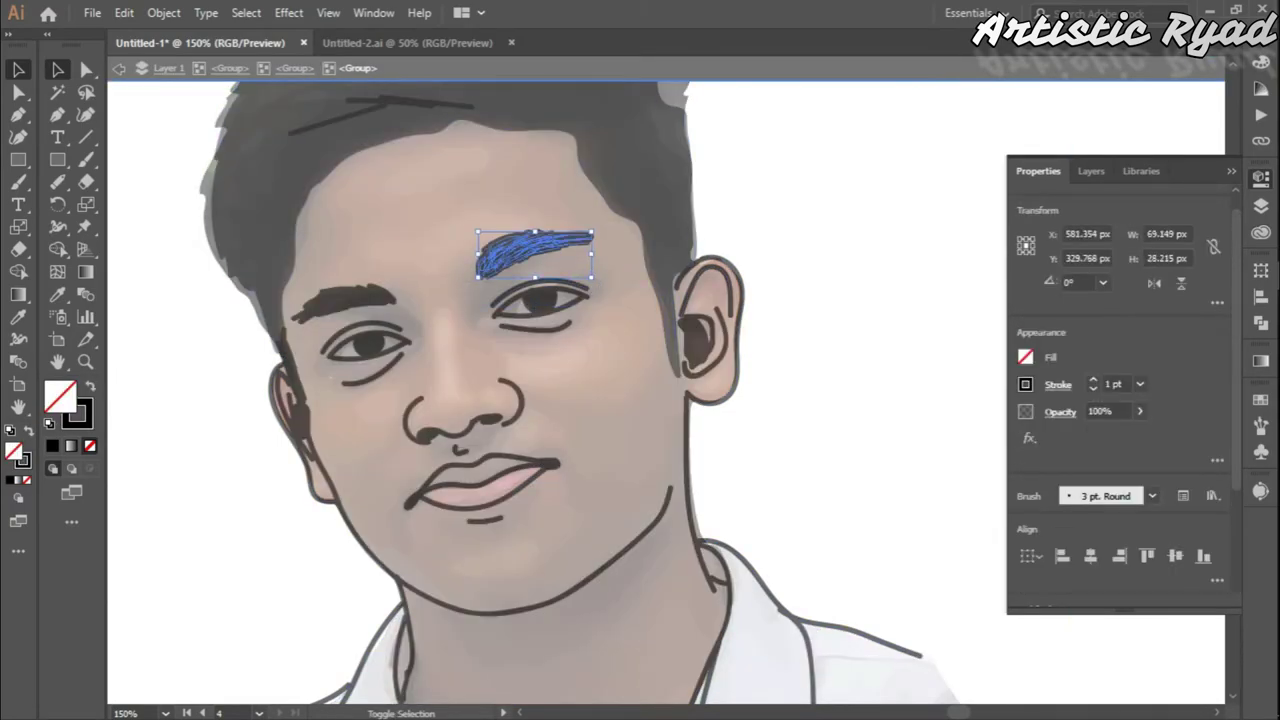
{"action": "key", "text": "ctrl+shift+a"}
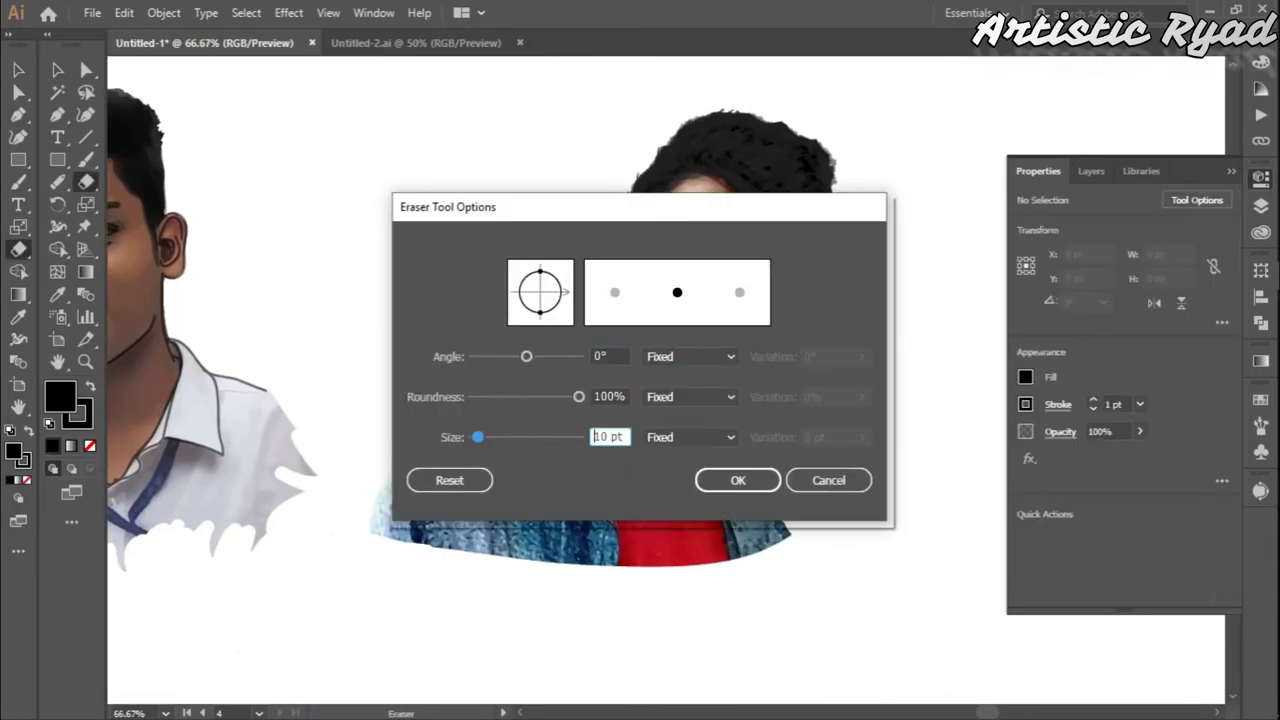
{"action": "key", "text": "Return"}
{"action": "mouse_move", "coordinate": [400, 470]}
{"action": "left_mouse_down"}
{"action": "mouse_move", "coordinate": [494, 571]}
{"action": "mouse_move", "coordinate": [617, 571]}
{"action": "mouse_move", "coordinate": [770, 530]}
{"action": "left_mouse_up"}
{"action": "left_click_drag", "start_coordinate": [432, 570], "coordinate": [374, 490]}
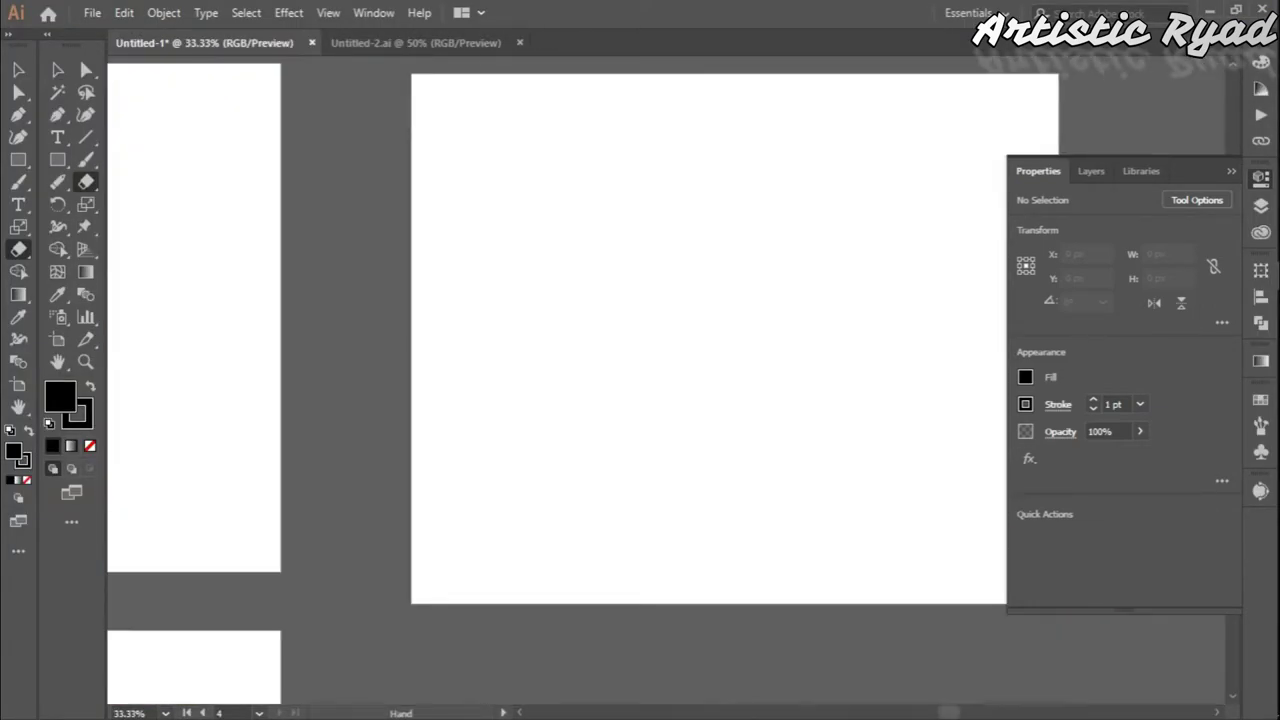
- Place the photo IMG_20190516_204220 from the phone's DCIM/Camera folder
{"action": "left_click", "coordinate": [92, 12]}
{"action": "left_click", "coordinate": [130, 314]}
{"action": "scroll", "coordinate": [80, 250], "scroll_direction": "down", "scroll_amount": 3}
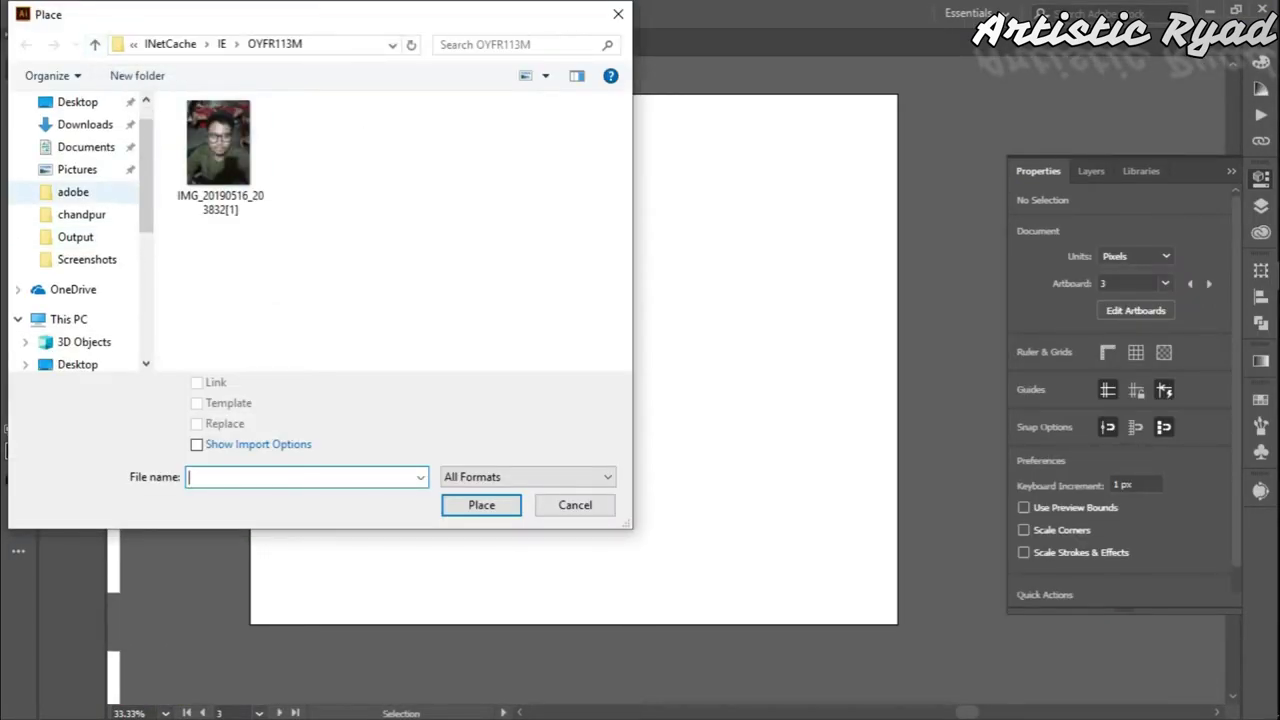
{"action": "left_click", "coordinate": [80, 363]}
{"action": "double_click", "coordinate": [285, 100]}
{"action": "double_click", "coordinate": [250, 288]}
{"action": "double_click", "coordinate": [250, 130]}
{"action": "scroll", "coordinate": [400, 230], "scroll_direction": "up", "scroll_amount": 3}
{"action": "left_click", "coordinate": [285, 330]}
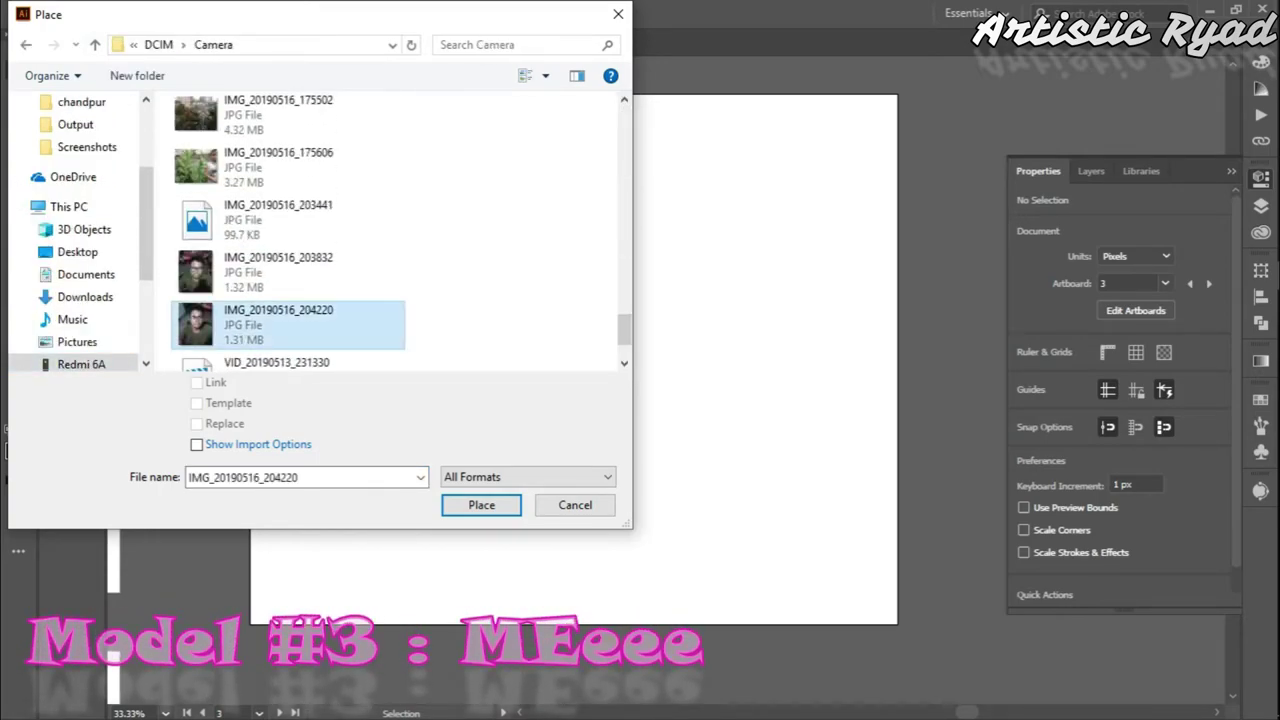
{"action": "left_click", "coordinate": [481, 504]}
{"action": "left_click_drag", "start_coordinate": [550, 450], "coordinate": [550, 100]}
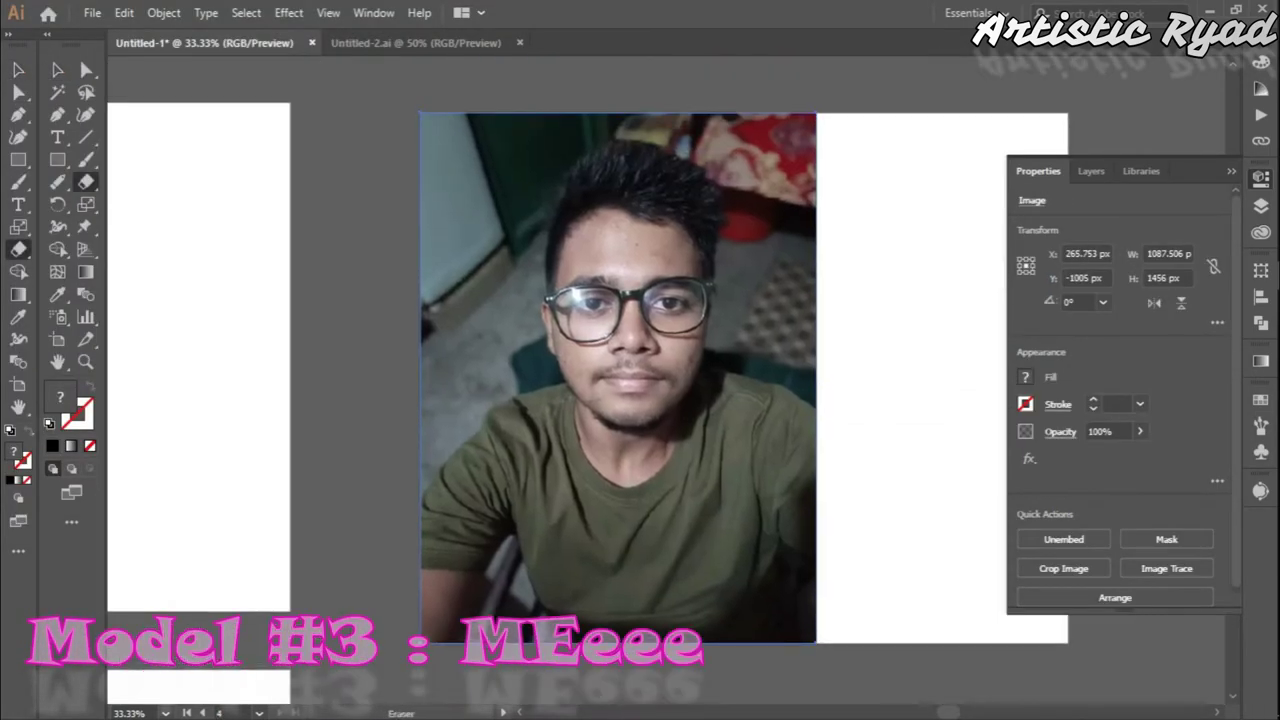
- Image-trace the photo, lowering paths to 21% and colours to 68
{"action": "left_click", "coordinate": [1166, 568]}
{"action": "left_click", "coordinate": [746, 394]}
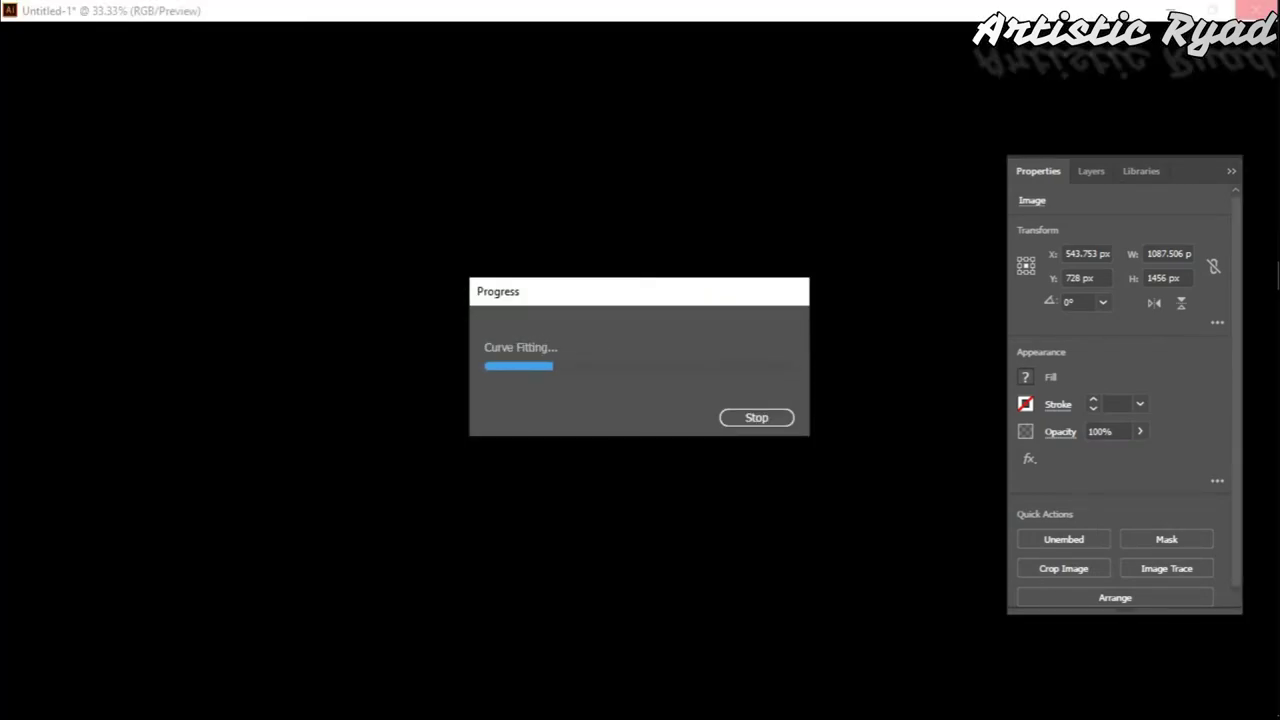
{"action": "key", "text": "ctrl+1"}
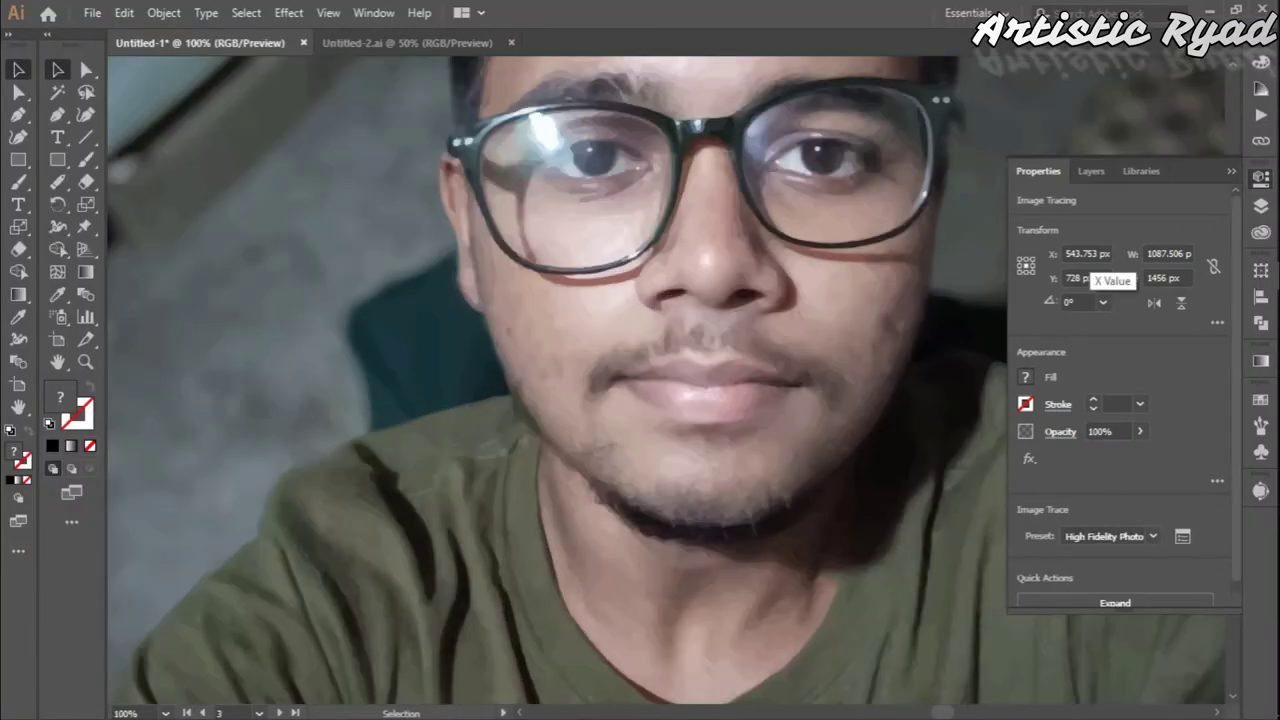
{"action": "left_click", "coordinate": [1261, 490]}
{"action": "left_click_drag", "start_coordinate": [1127, 431], "coordinate": [1088, 431]}
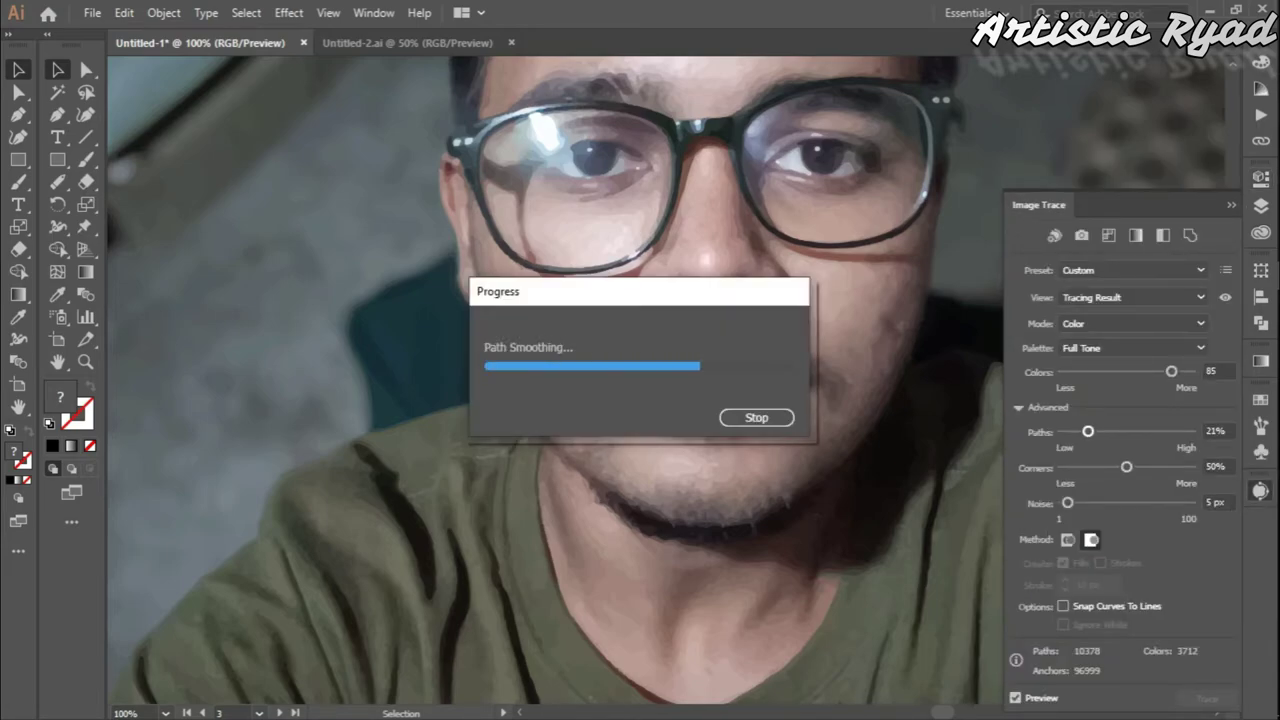
{"action": "left_click_drag", "start_coordinate": [1171, 371], "coordinate": [1150, 371]}
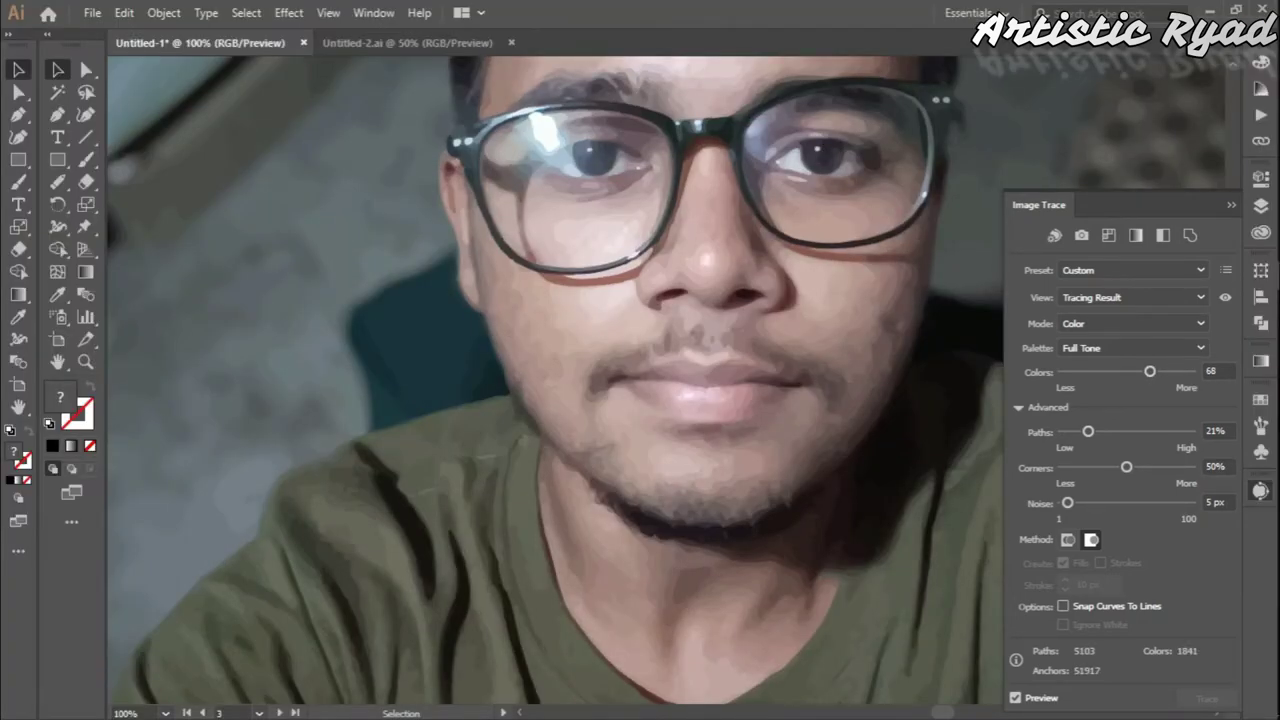
{"action": "key", "text": "ctrl+0"}
- Reduce the trace colours stepwise to 40, then begin erasing around the head
{"action": "left_click_drag", "start_coordinate": [1150, 371], "coordinate": [1139, 371]}
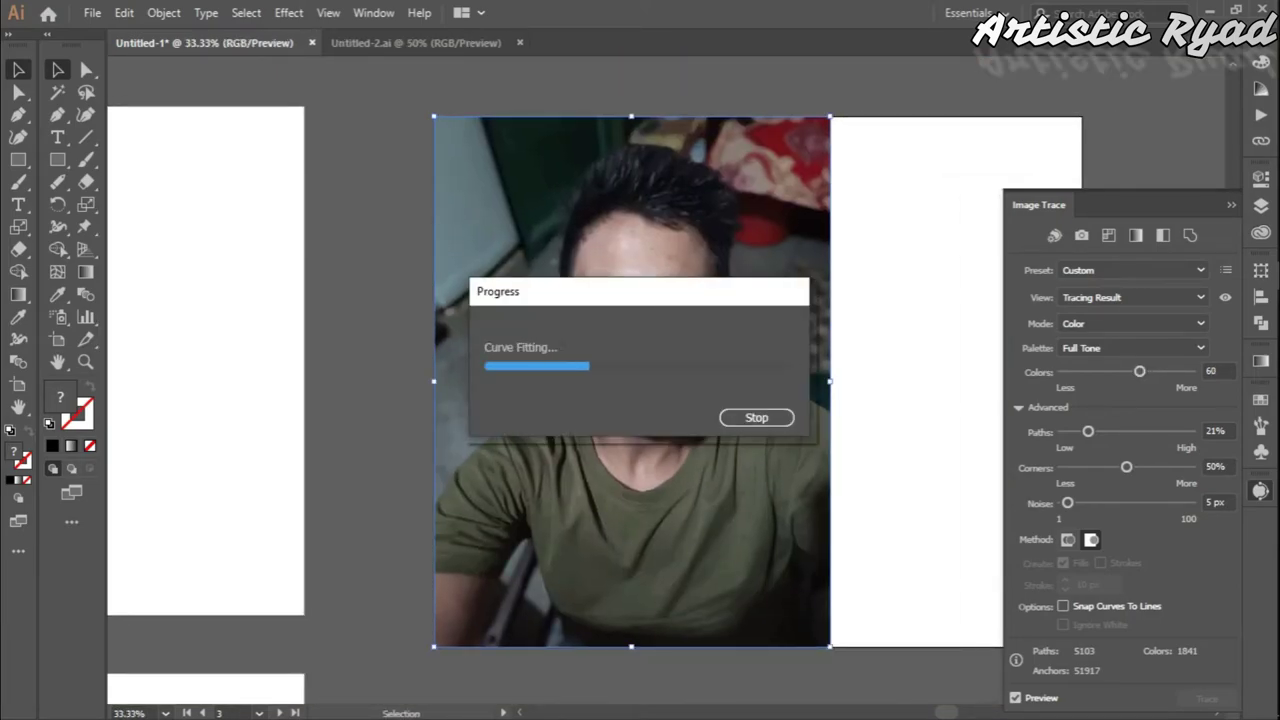
{"action": "left_click_drag", "start_coordinate": [1139, 371], "coordinate": [1125, 371]}
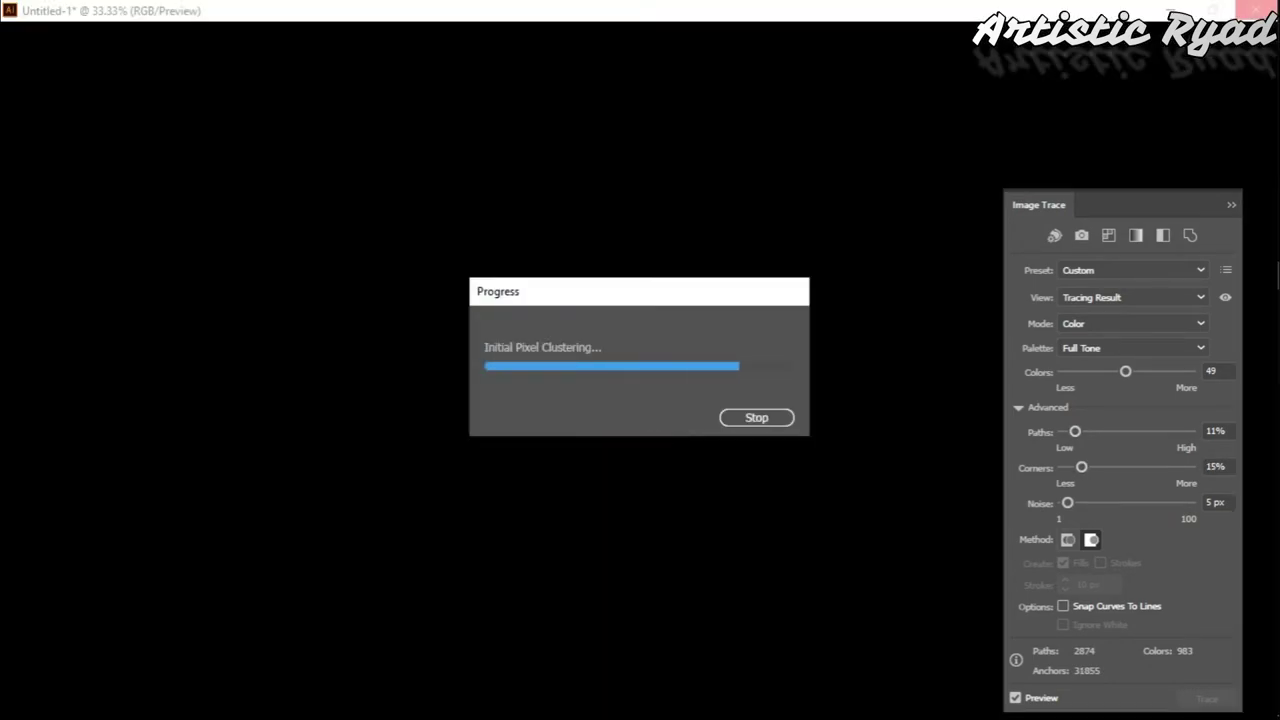
{"action": "key", "text": "ctrl+plus"}
{"action": "key", "text": "ctrl+plus"}
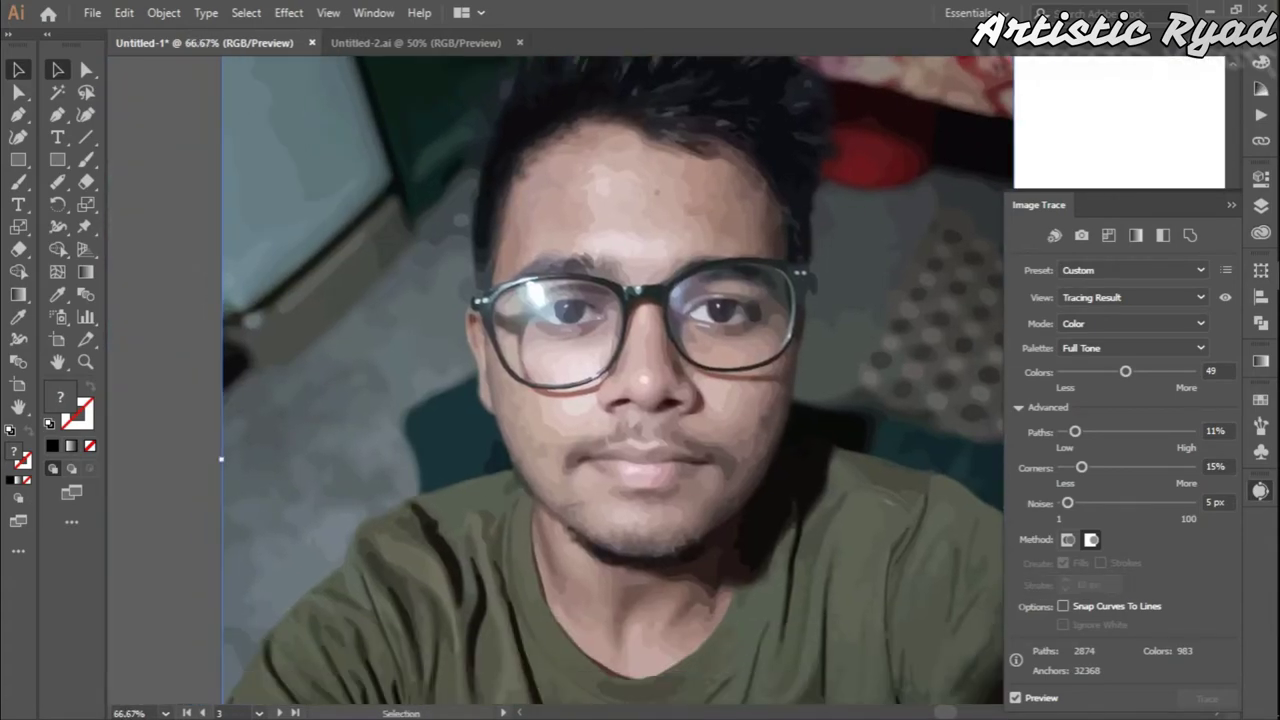
{"action": "left_click_drag", "start_coordinate": [1125, 371], "coordinate": [1113, 371]}
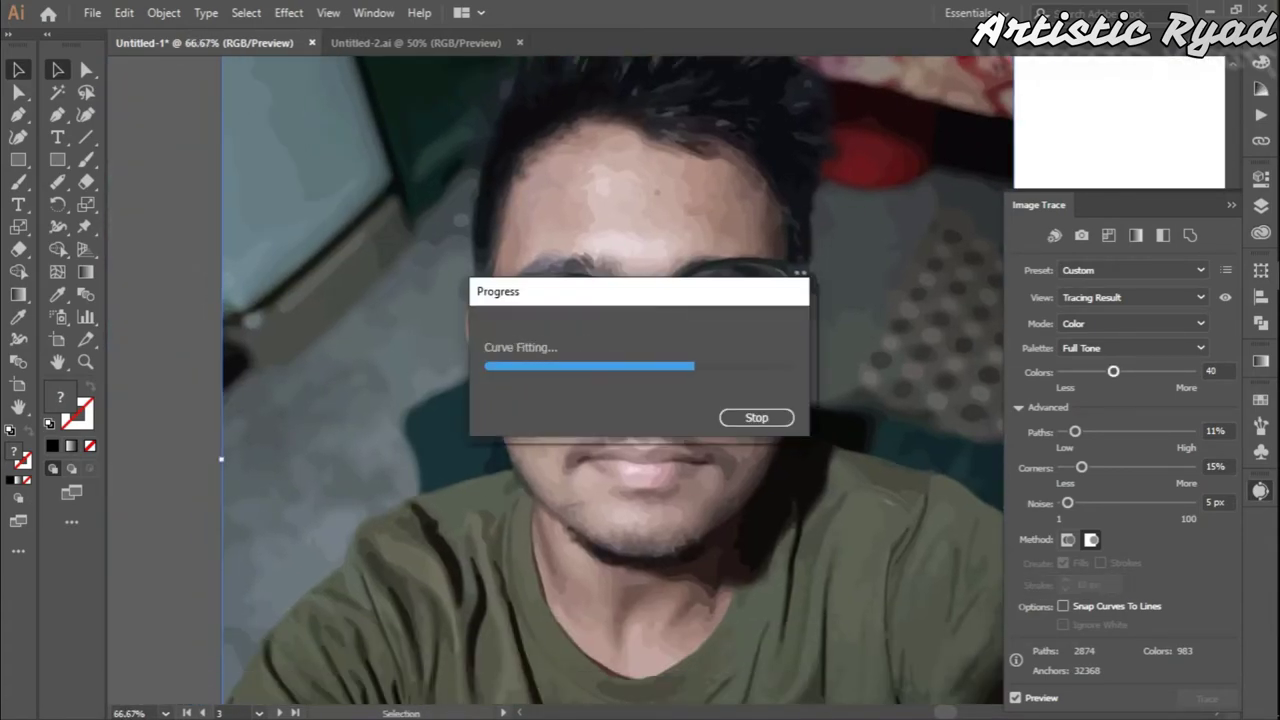
{"action": "key", "text": "ctrl+minus"}
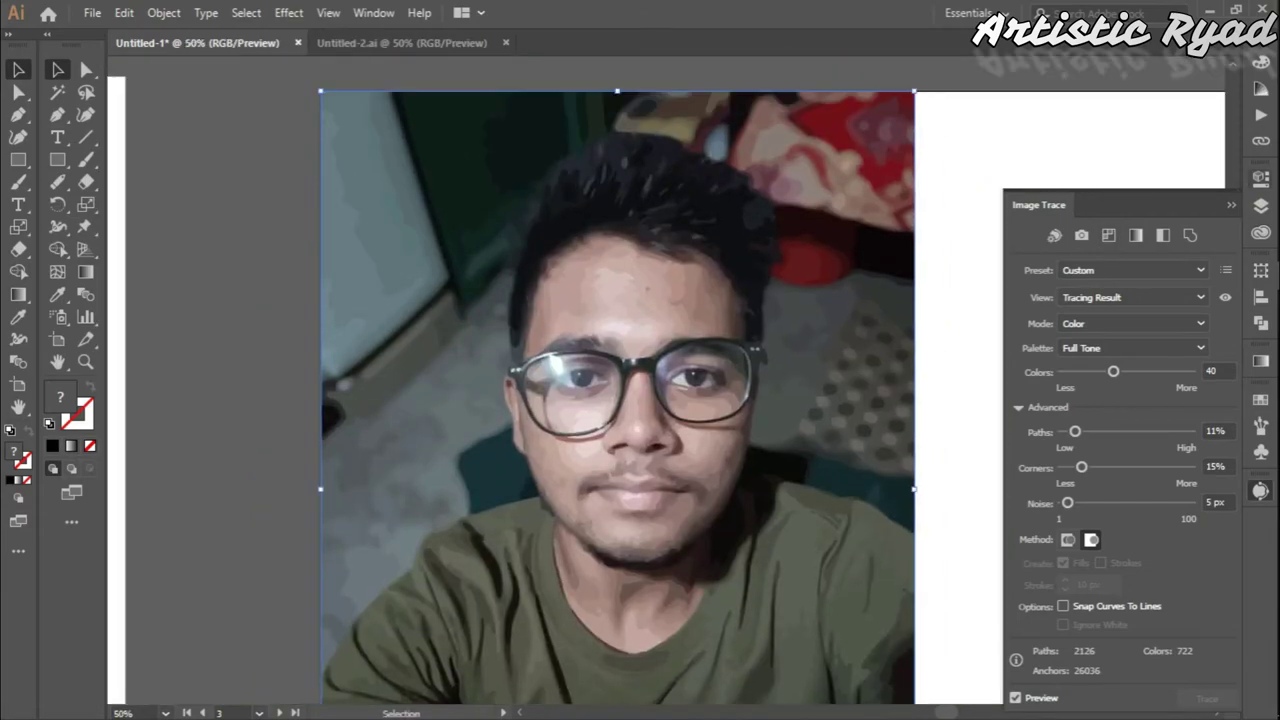
{"action": "key", "text": "ctrl+shift+a"}
{"action": "left_click_drag", "start_coordinate": [316, 465], "coordinate": [229, 429]}
{"action": "mouse_move", "coordinate": [229, 429]}
{"action": "left_mouse_down"}
{"action": "mouse_move", "coordinate": [702, 156]}
{"action": "mouse_move", "coordinate": [712, 225]}
{"action": "left_mouse_up"}
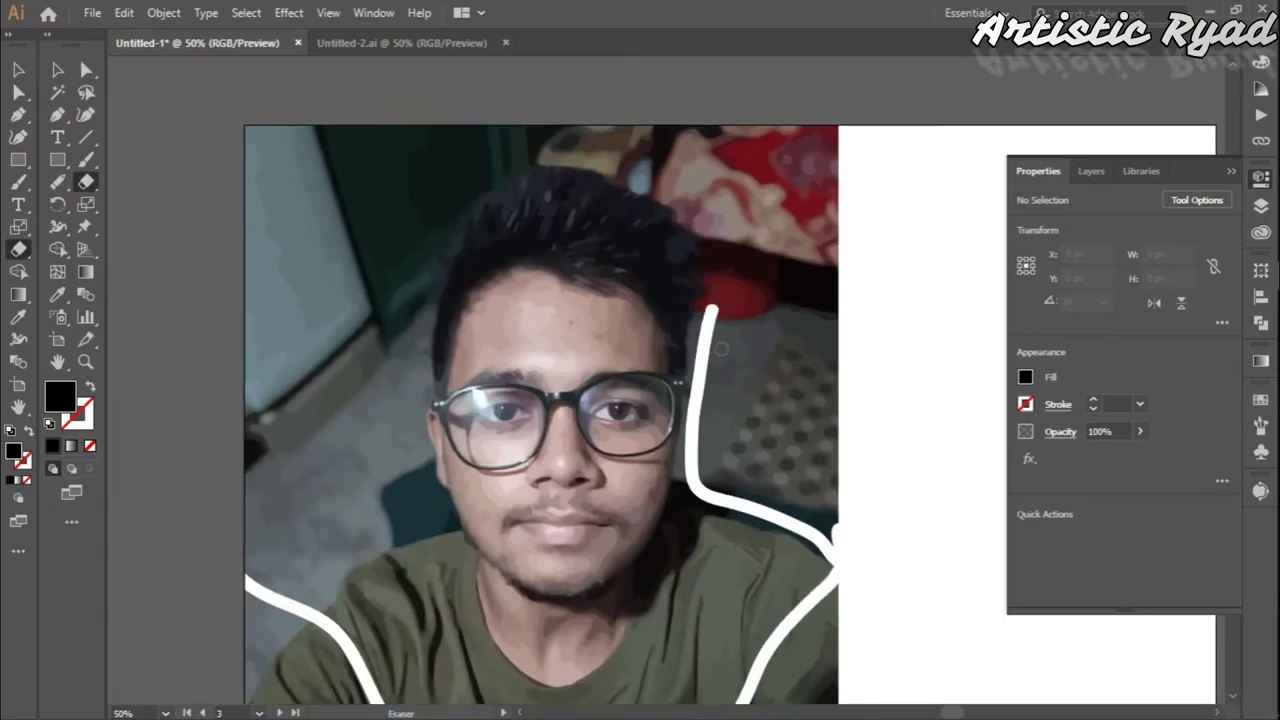
- Lasso-select the traced background pieces around the head and right edge for removal
{"action": "mouse_move", "coordinate": [712, 300]}
{"action": "left_mouse_down"}
{"action": "mouse_move", "coordinate": [510, 158]}
{"action": "mouse_move", "coordinate": [436, 497]}
{"action": "mouse_move", "coordinate": [317, 630]}
{"action": "mouse_move", "coordinate": [396, 433]}
{"action": "mouse_move", "coordinate": [712, 582]}
{"action": "left_mouse_up"}
{"action": "key", "text": "q"}
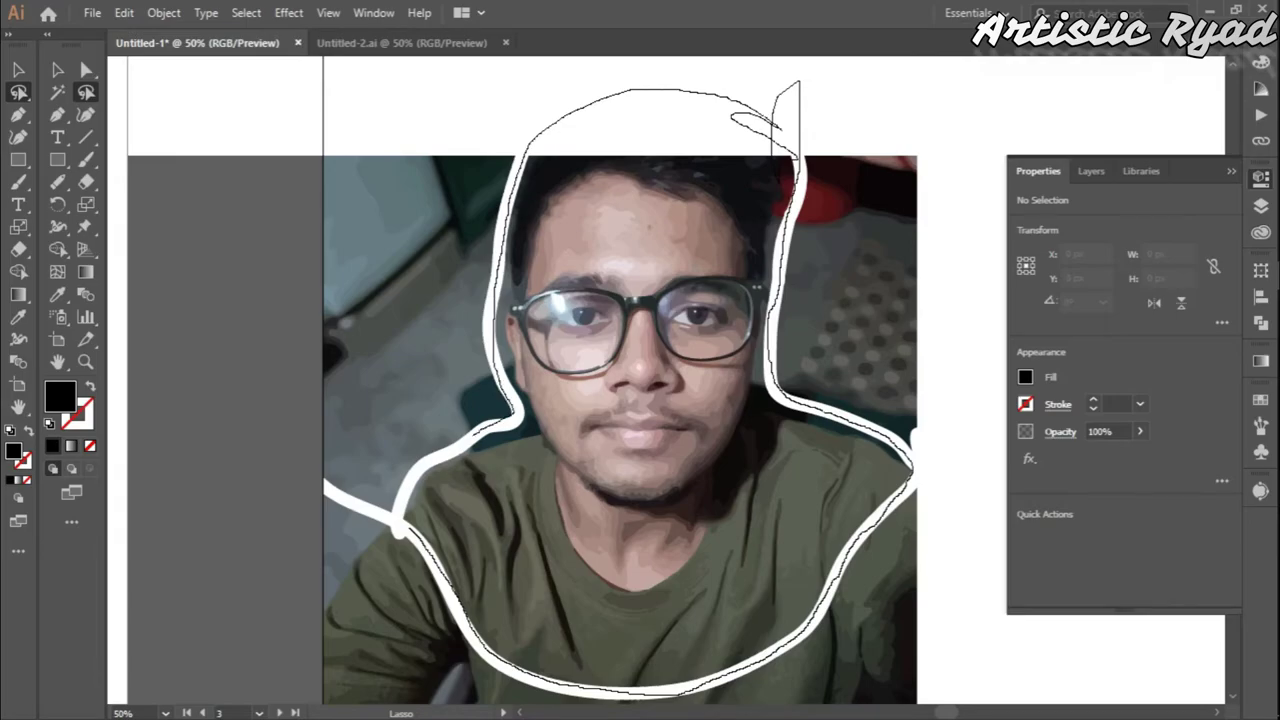
{"action": "left_click_drag", "start_coordinate": [796, 70], "coordinate": [398, 430]}
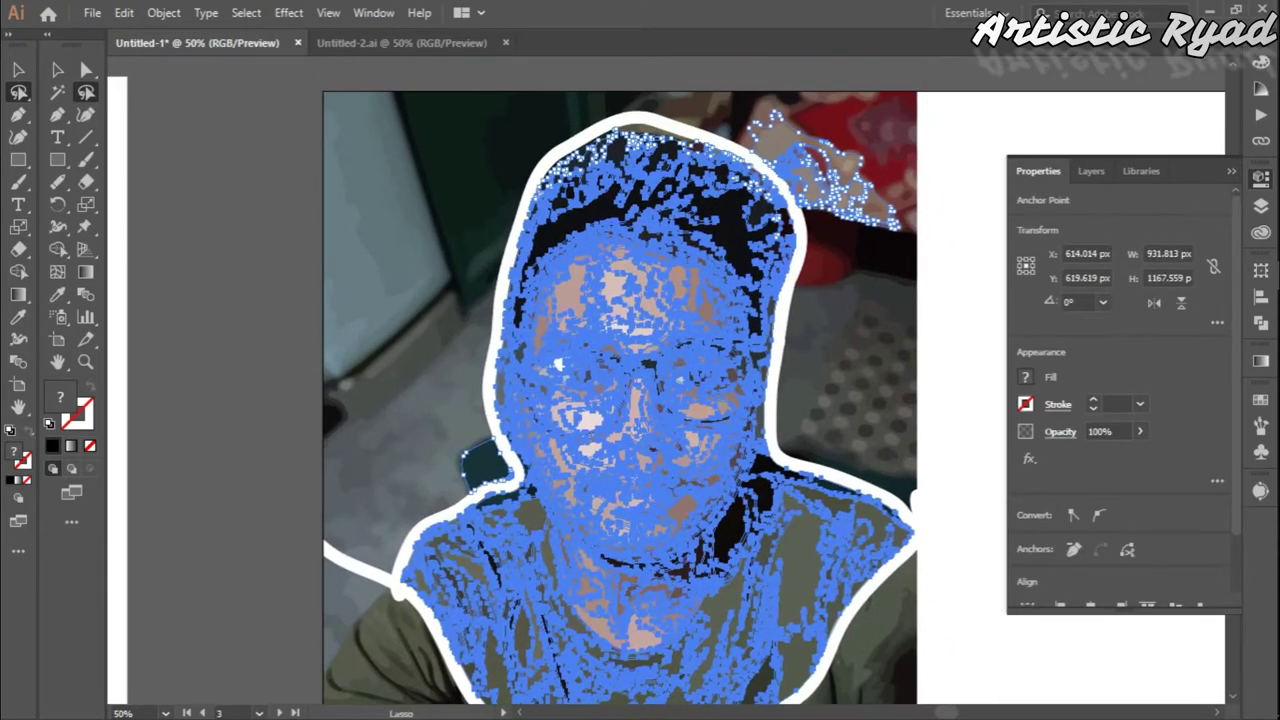
{"action": "left_click_drag", "start_coordinate": [805, 235], "coordinate": [912, 275]}
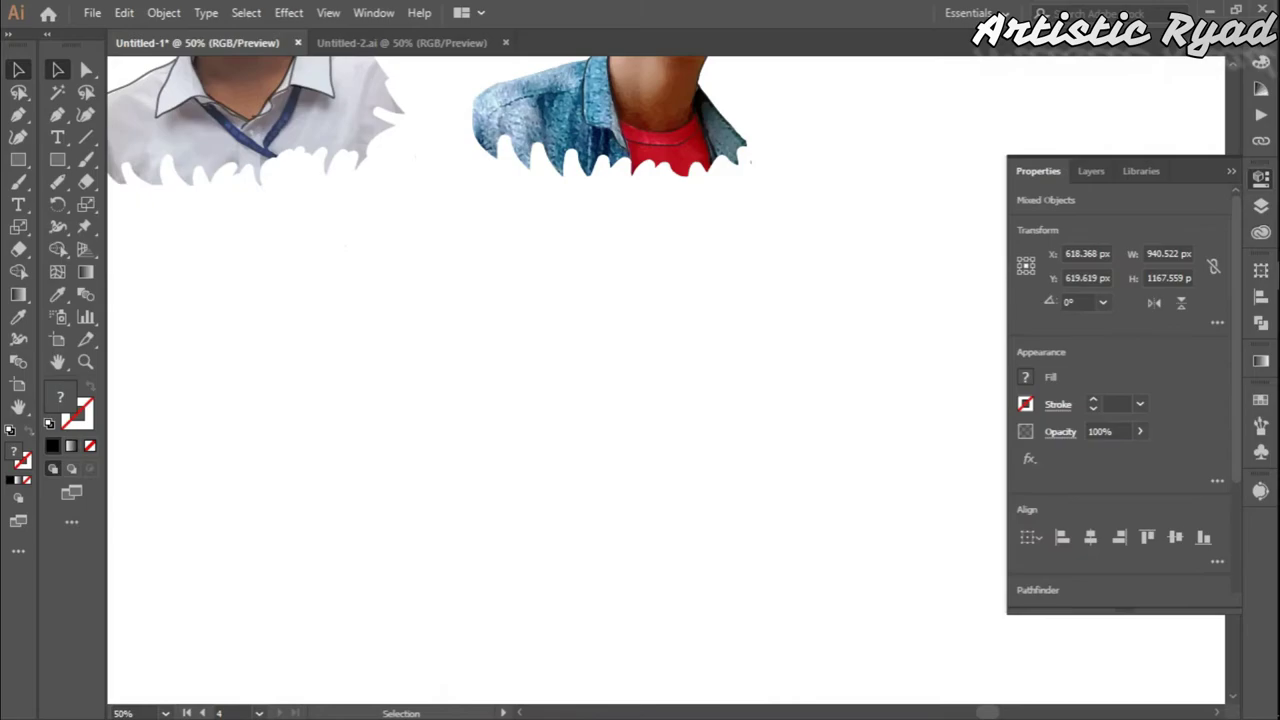
{"action": "key", "text": "q"}
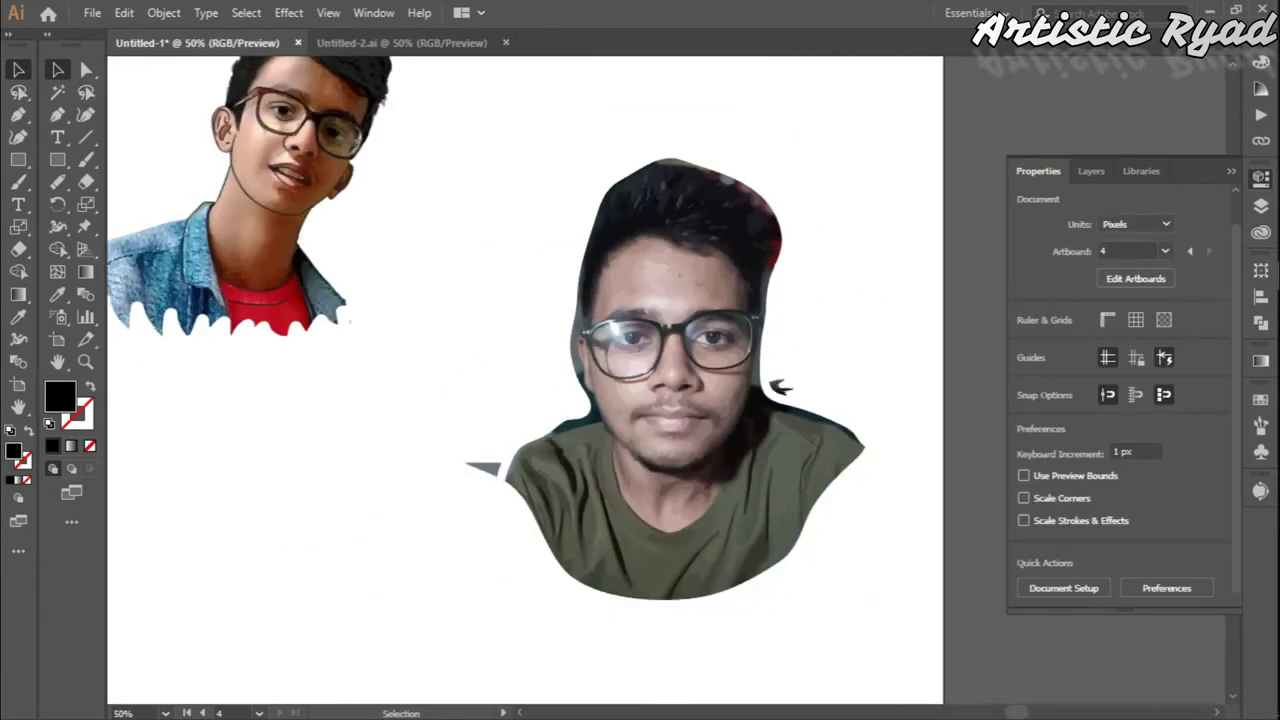
- Set the eraser size, then erase leftover outline along the shoulder and neck edge
{"action": "double_click", "coordinate": [85, 181]}
{"action": "left_click", "coordinate": [737, 480]}
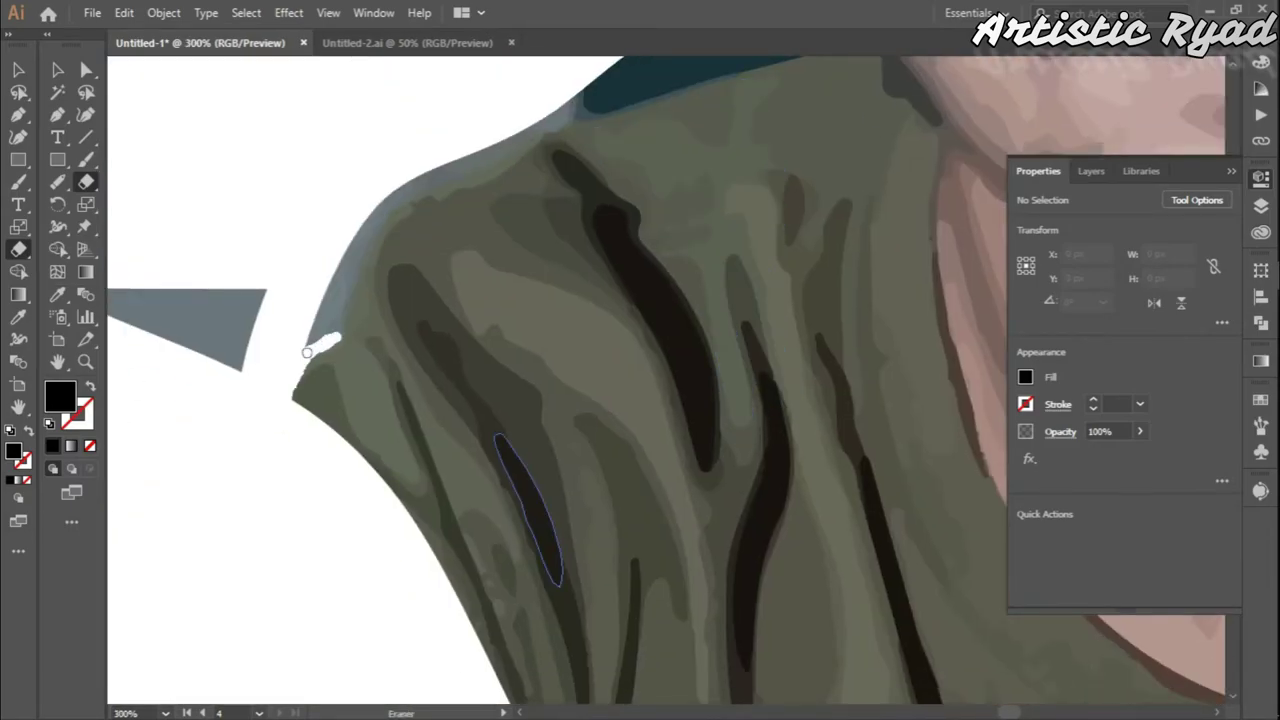
{"action": "mouse_move", "coordinate": [307, 352]}
{"action": "left_mouse_down"}
{"action": "mouse_move", "coordinate": [274, 368]}
{"action": "mouse_move", "coordinate": [218, 205]}
{"action": "left_mouse_up"}
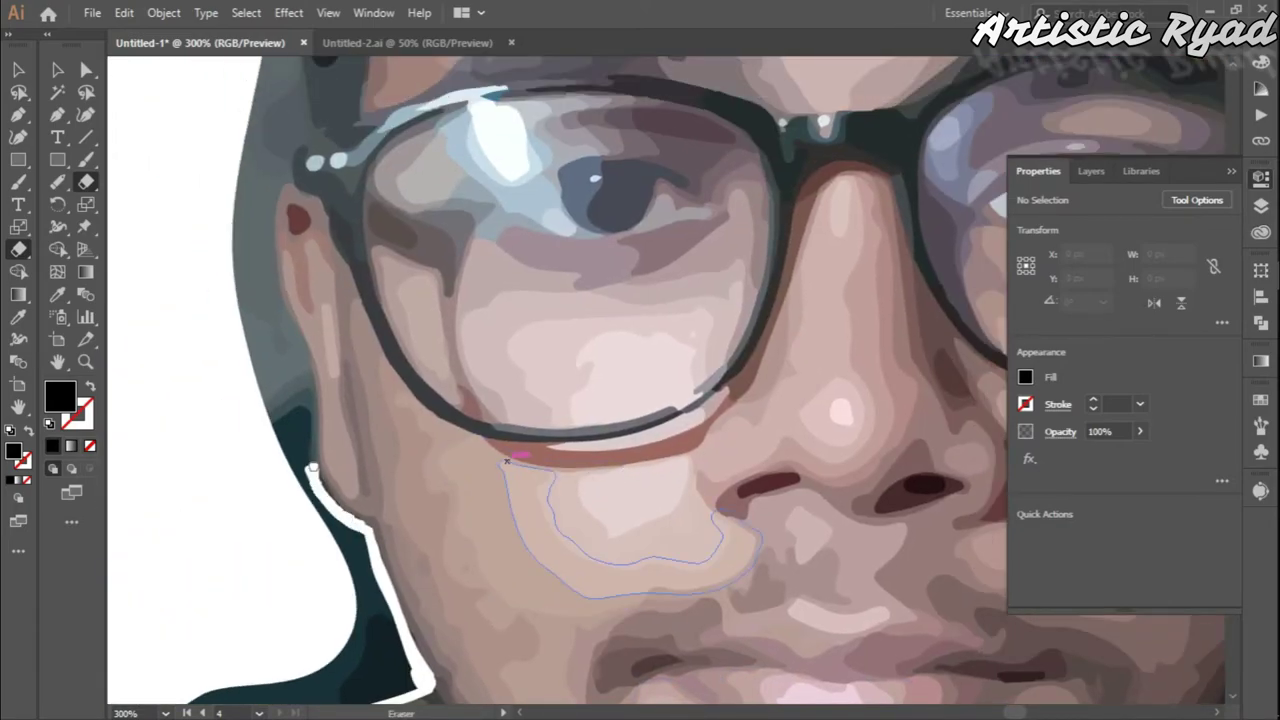
{"action": "left_click_drag", "start_coordinate": [327, 500], "coordinate": [335, 502]}
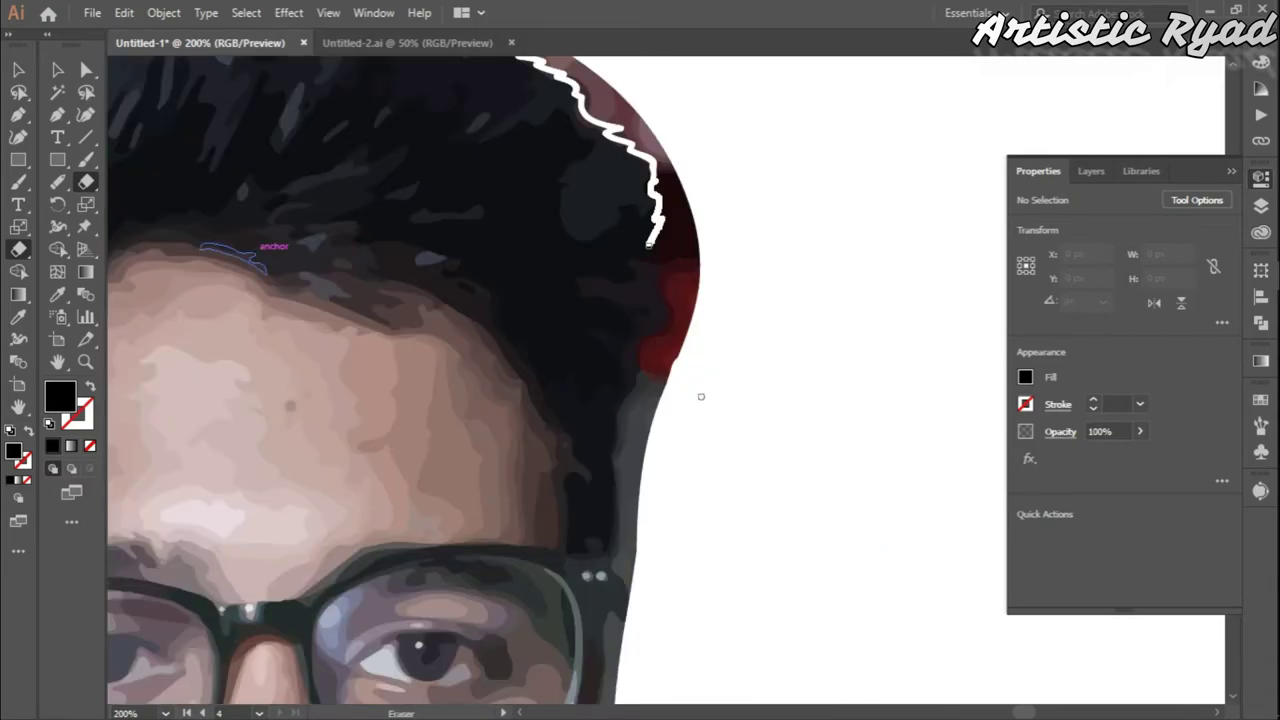
- Erase the outline along the hair edge, face's left edge and shoulder, plus the grey triangle
{"action": "left_click_drag", "start_coordinate": [645, 345], "coordinate": [612, 550]}
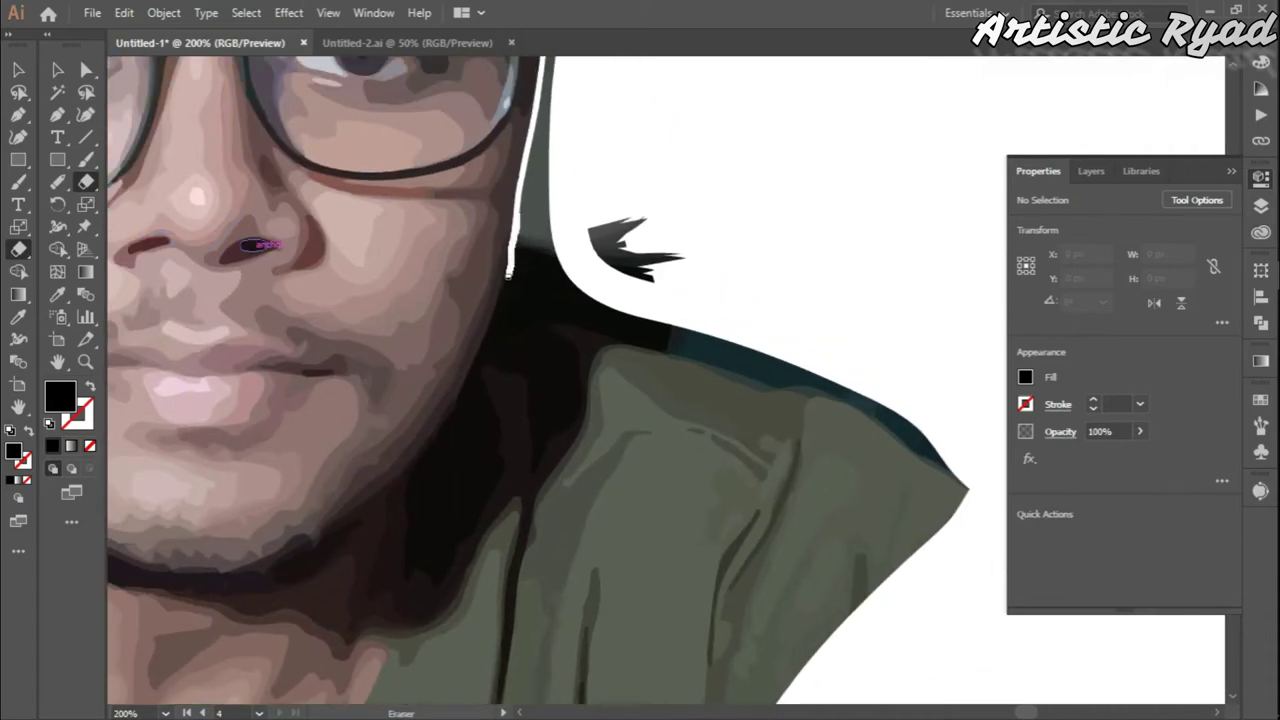
{"action": "key", "text": "ctrl+0"}
{"action": "scroll", "coordinate": [612, 350], "scroll_direction": "up", "scroll_amount": 4}
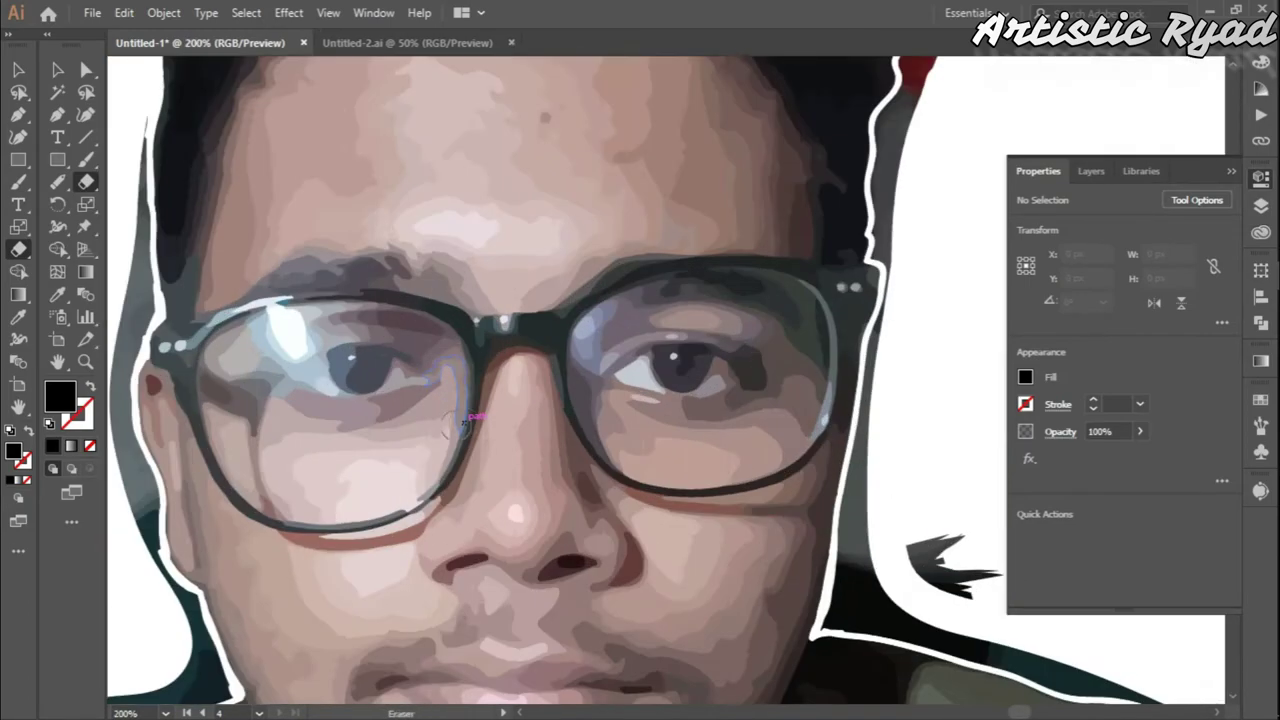
{"action": "mouse_move", "coordinate": [545, 115]}
{"action": "left_mouse_down"}
{"action": "mouse_move", "coordinate": [534, 451]}
{"action": "mouse_move", "coordinate": [414, 271]}
{"action": "mouse_move", "coordinate": [322, 517]}
{"action": "left_mouse_up"}
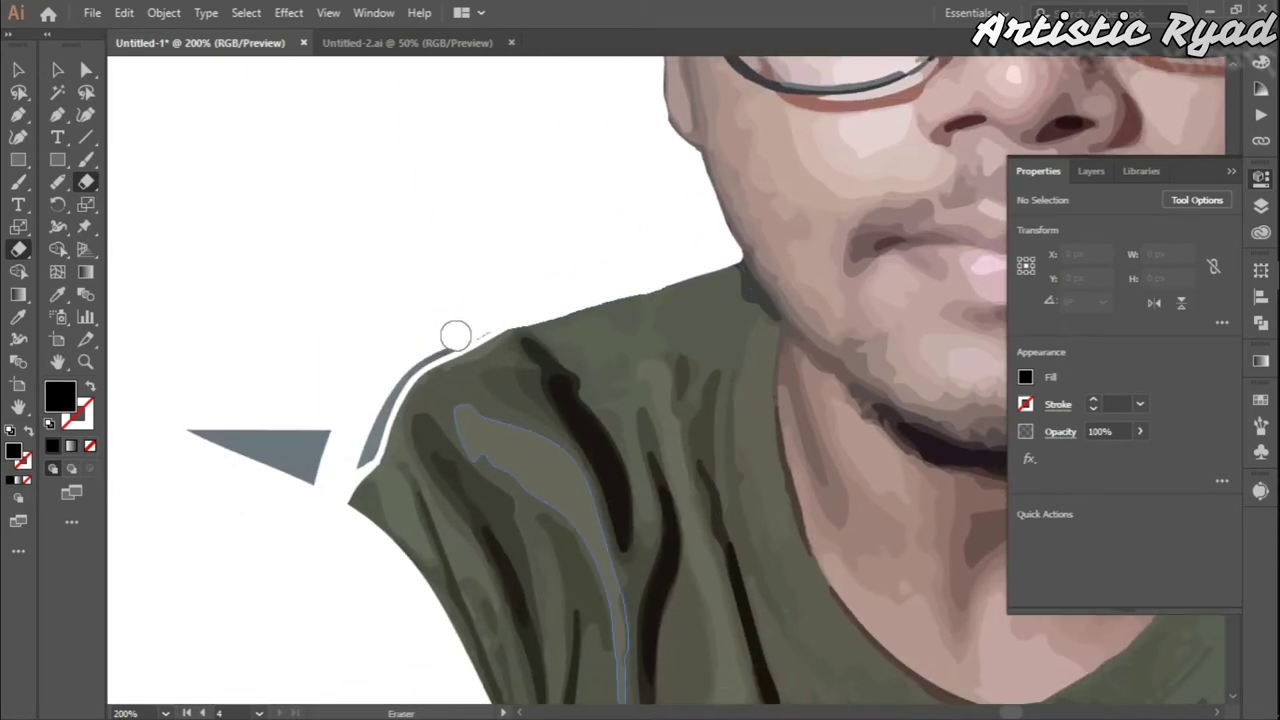
{"action": "mouse_move", "coordinate": [454, 337]}
{"action": "left_mouse_down"}
{"action": "mouse_move", "coordinate": [365, 460]}
{"action": "mouse_move", "coordinate": [190, 440]}
{"action": "left_mouse_up"}
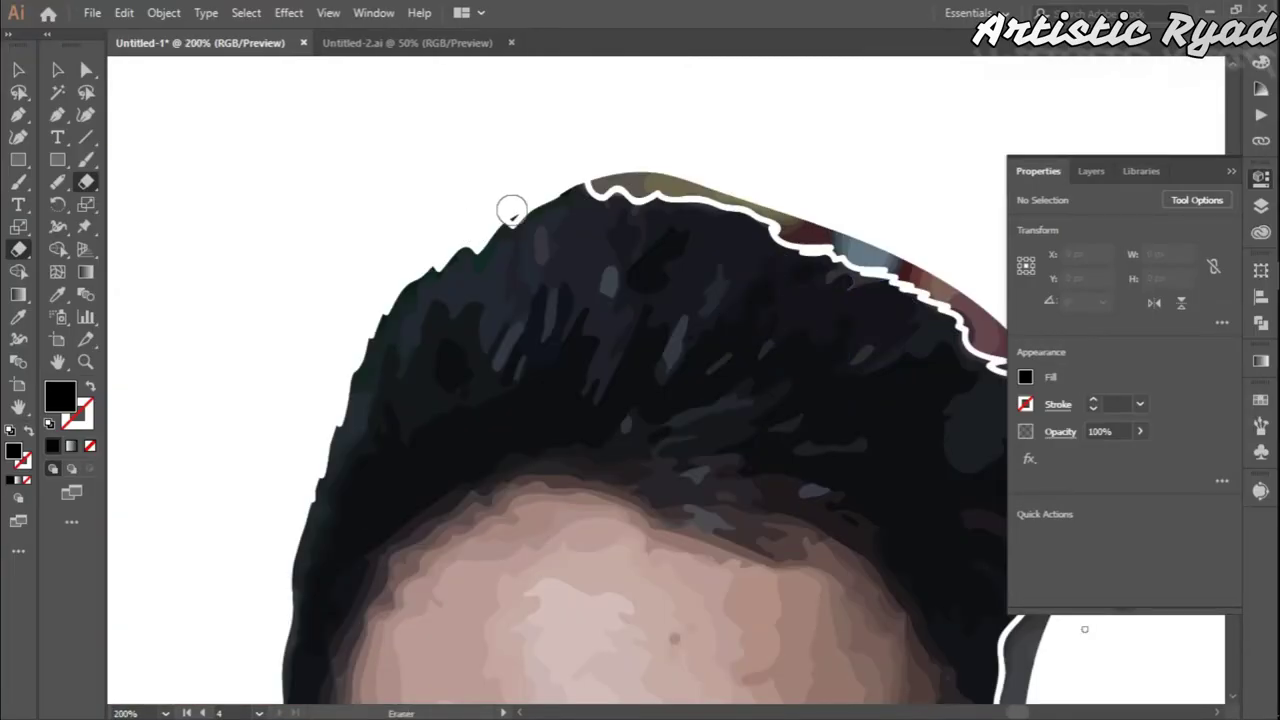
- Erase the white outline over the hair and neck, plus the dark neck shape and hair spike
{"action": "left_click_drag", "start_coordinate": [508, 206], "coordinate": [640, 180]}
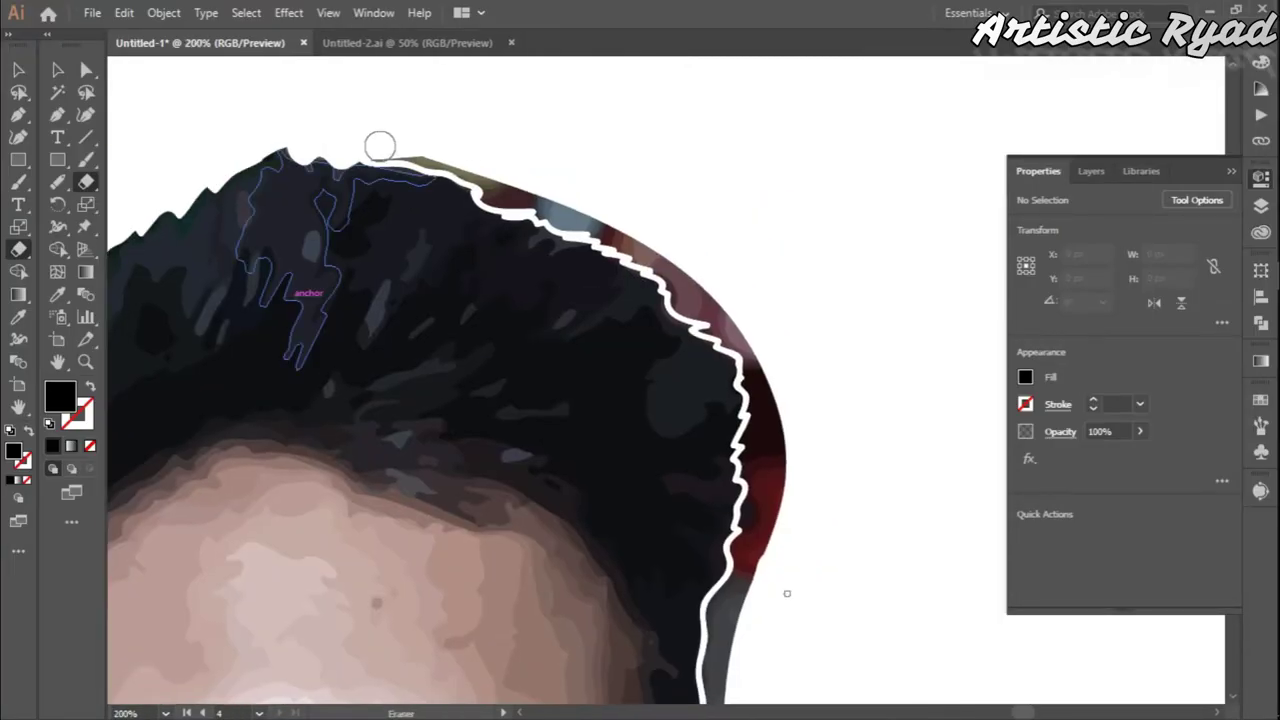
{"action": "left_click_drag", "start_coordinate": [380, 143], "coordinate": [549, 212]}
{"action": "left_click_drag", "start_coordinate": [355, 205], "coordinate": [431, 333]}
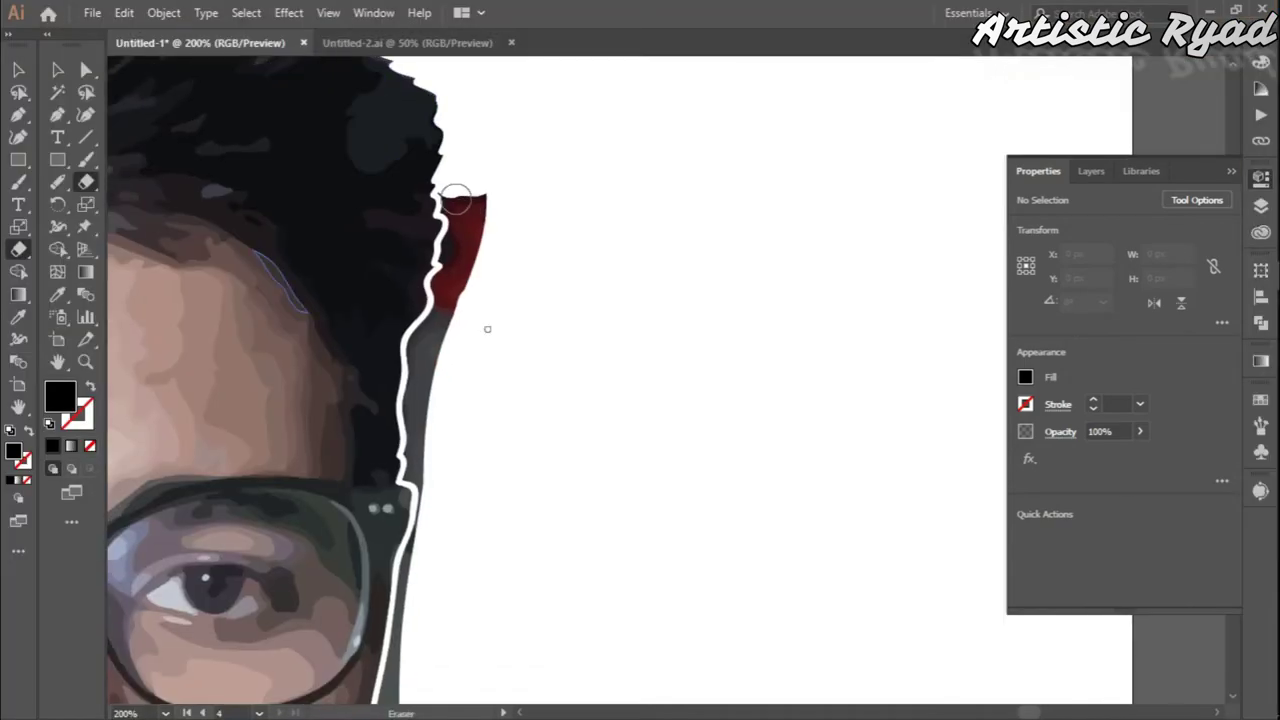
{"action": "left_click_drag", "start_coordinate": [457, 200], "coordinate": [417, 554]}
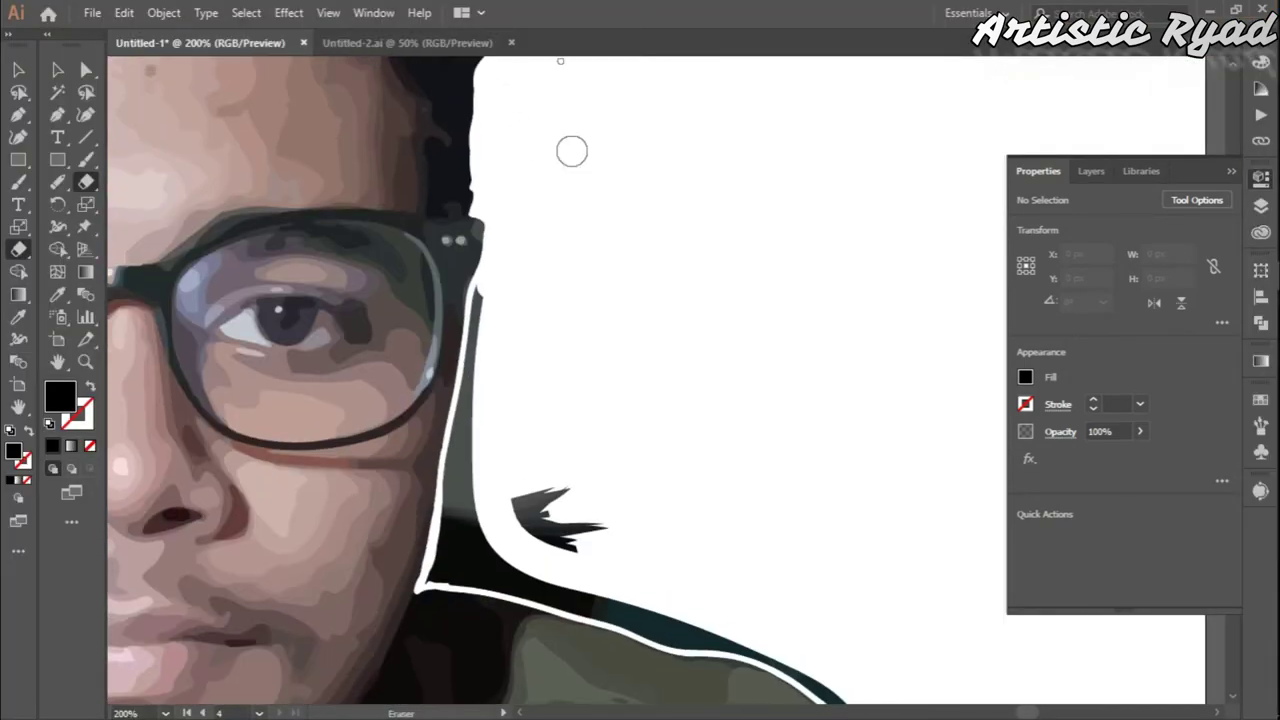
{"action": "left_click_drag", "start_coordinate": [487, 300], "coordinate": [440, 590]}
{"action": "mouse_move", "coordinate": [400, 470]}
{"action": "left_mouse_down"}
{"action": "mouse_move", "coordinate": [466, 427]}
{"action": "mouse_move", "coordinate": [714, 537]}
{"action": "mouse_move", "coordinate": [383, 337]}
{"action": "left_mouse_up"}
- Draw trial Paintbrush strokes beside the portrait and check the brush styles
{"action": "key", "text": "ctrl+0"}
{"action": "key", "text": "b"}
{"action": "mouse_move", "coordinate": [704, 255]}
{"action": "left_mouse_down"}
{"action": "mouse_move", "coordinate": [708, 298]}
{"action": "mouse_move", "coordinate": [750, 364]}
{"action": "mouse_move", "coordinate": [749, 400]}
{"action": "left_mouse_up"}
{"action": "left_click", "coordinate": [1152, 516]}
- Add more trial strokes, set brush opacity to 77% and draw a line along the upper lip
{"action": "left_click_drag", "start_coordinate": [700, 314], "coordinate": [757, 428]}
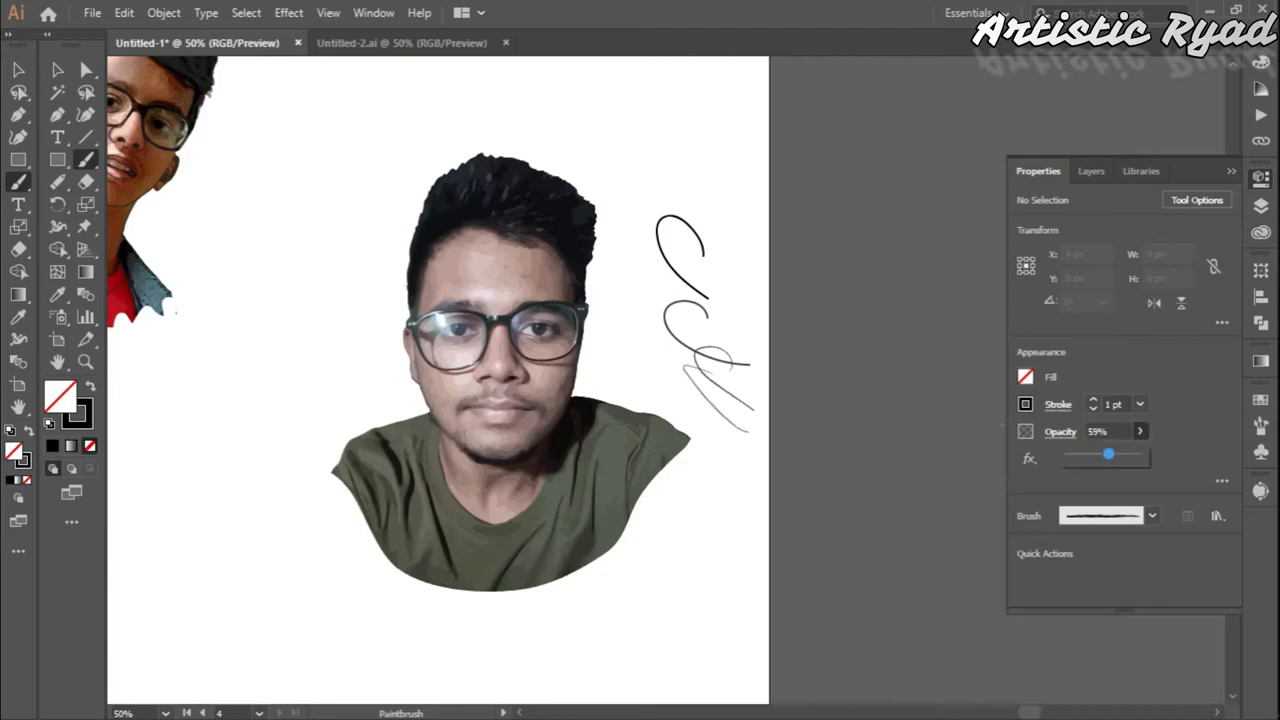
{"action": "key", "text": "ctrl+plus"}
{"action": "key", "text": "ctrl+plus"}
{"action": "left_click_drag", "start_coordinate": [560, 380], "coordinate": [494, 408]}
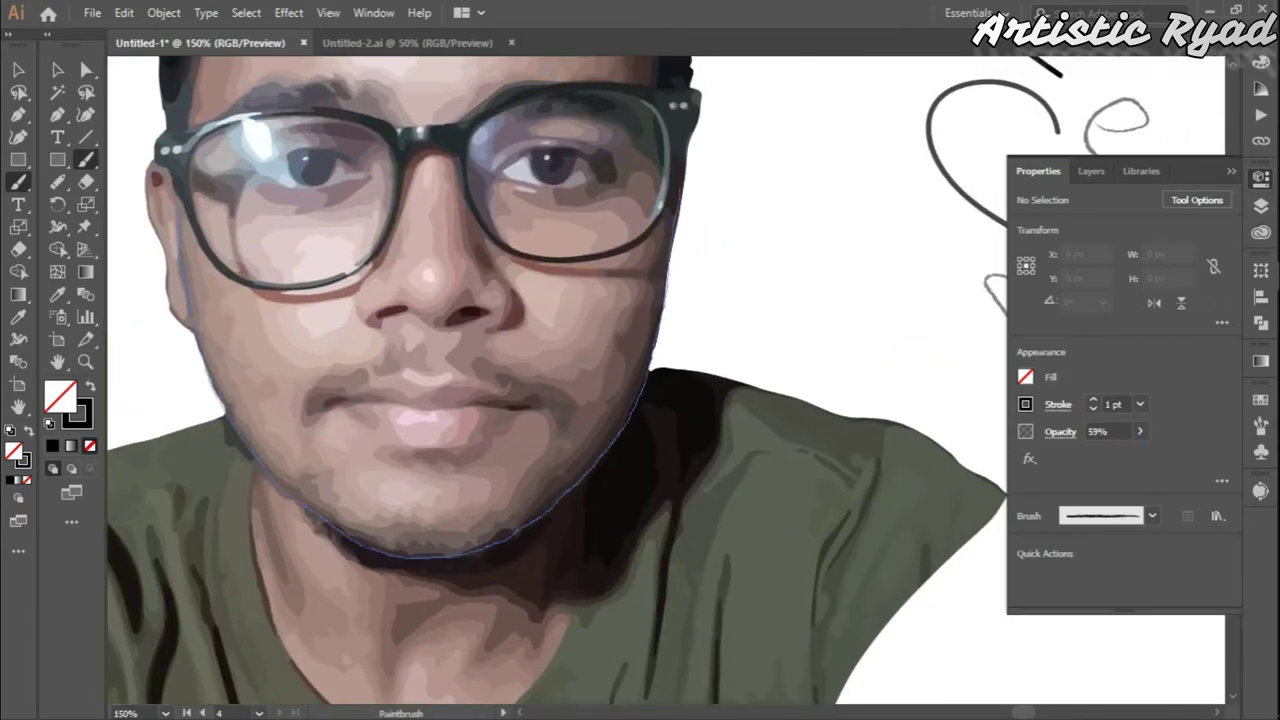
{"action": "key", "text": "ctrl+shift+a"}
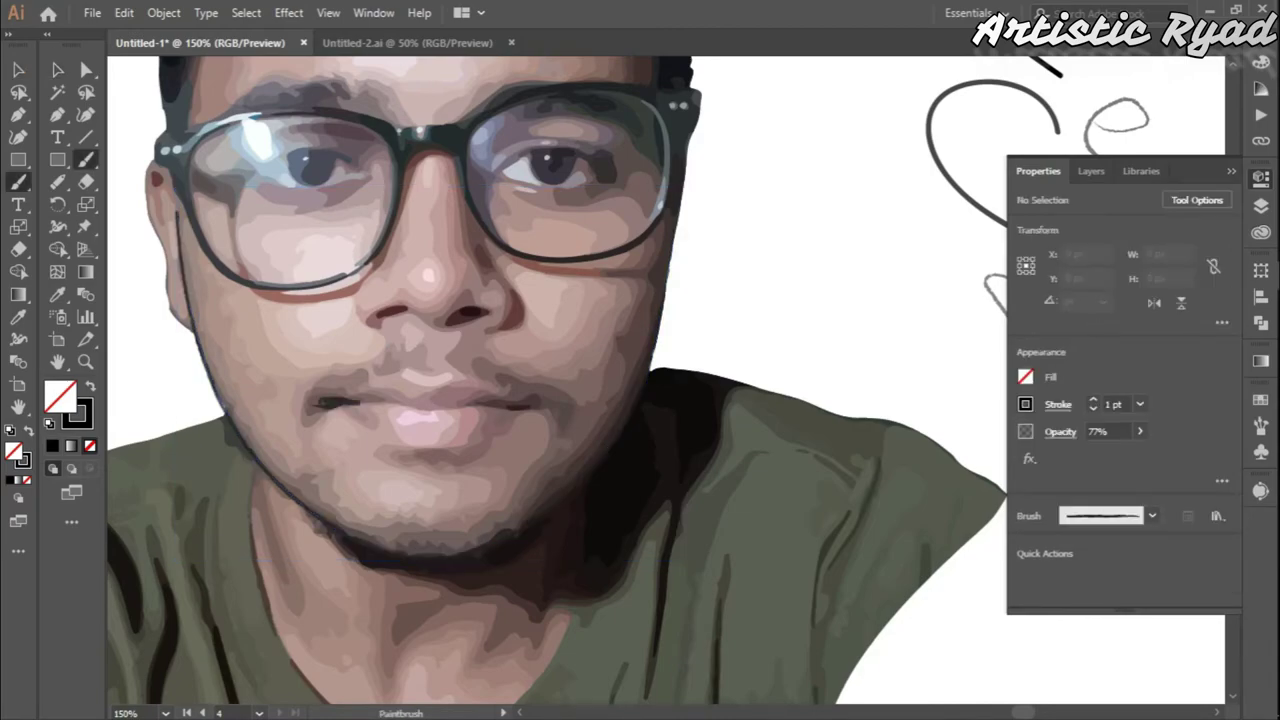
{"action": "left_click_drag", "start_coordinate": [334, 402], "coordinate": [510, 400]}
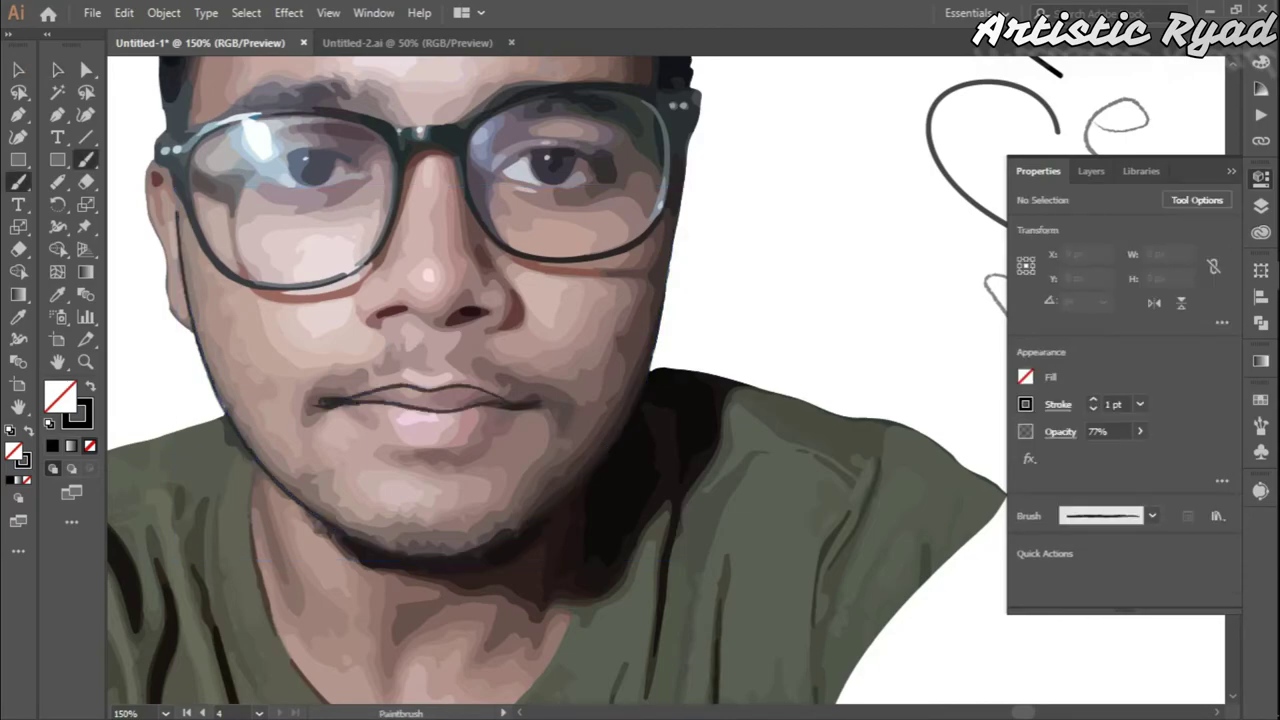
- Outline the side of the nose with a brush stroke
{"action": "key", "text": "ctrl+minus"}
{"action": "key", "text": "ctrl+minus"}
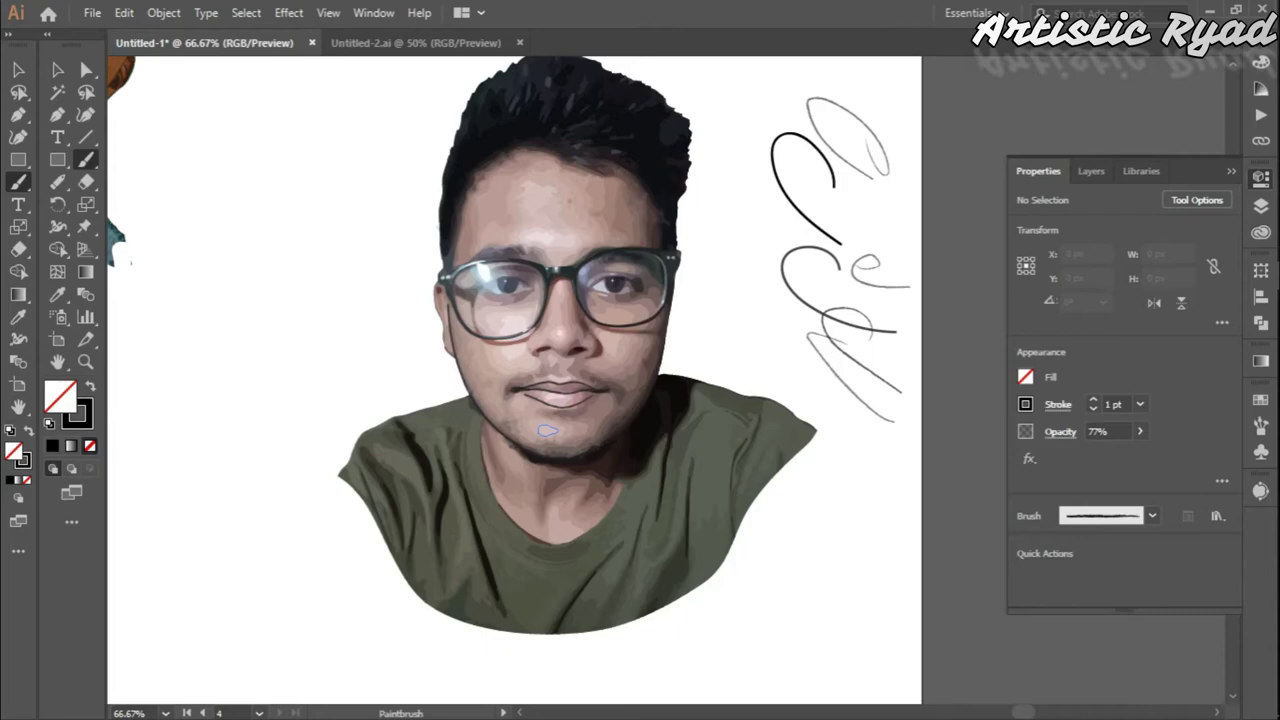
{"action": "key", "text": "ctrl+plus"}
{"action": "key", "text": "ctrl+plus"}
{"action": "key", "text": "ctrl+plus"}
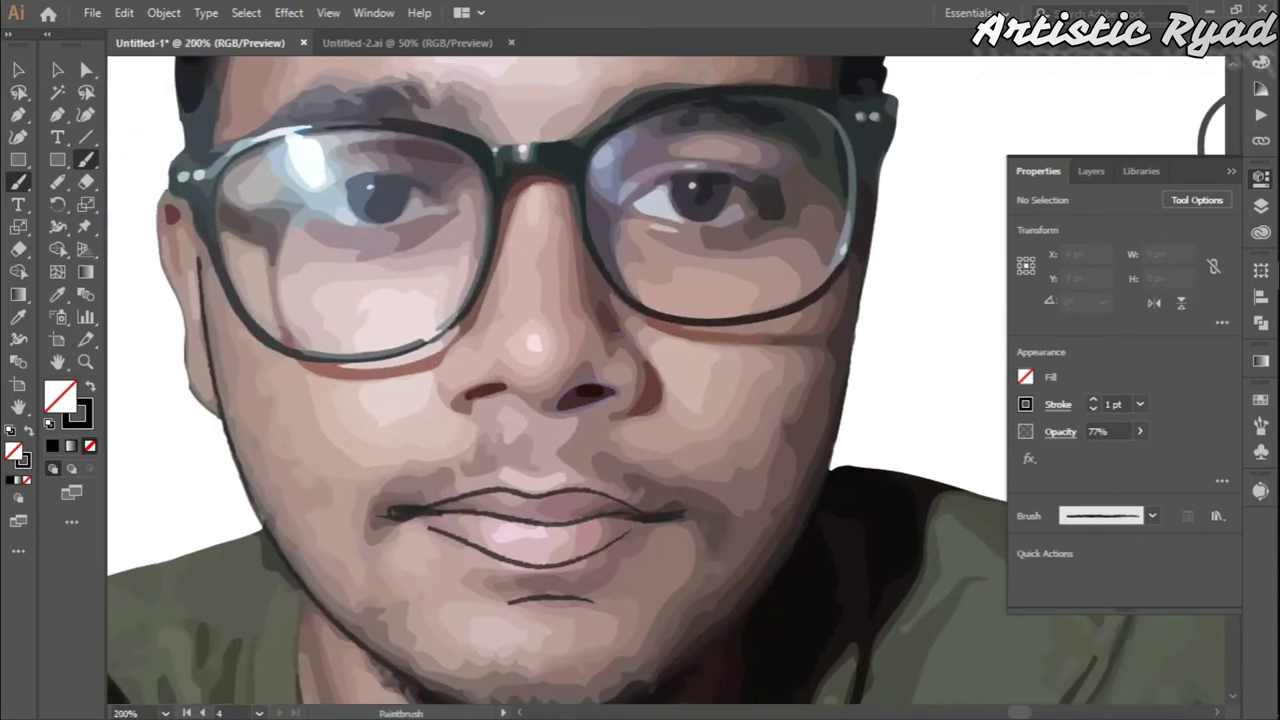
{"action": "left_click_drag", "start_coordinate": [549, 190], "coordinate": [434, 377]}
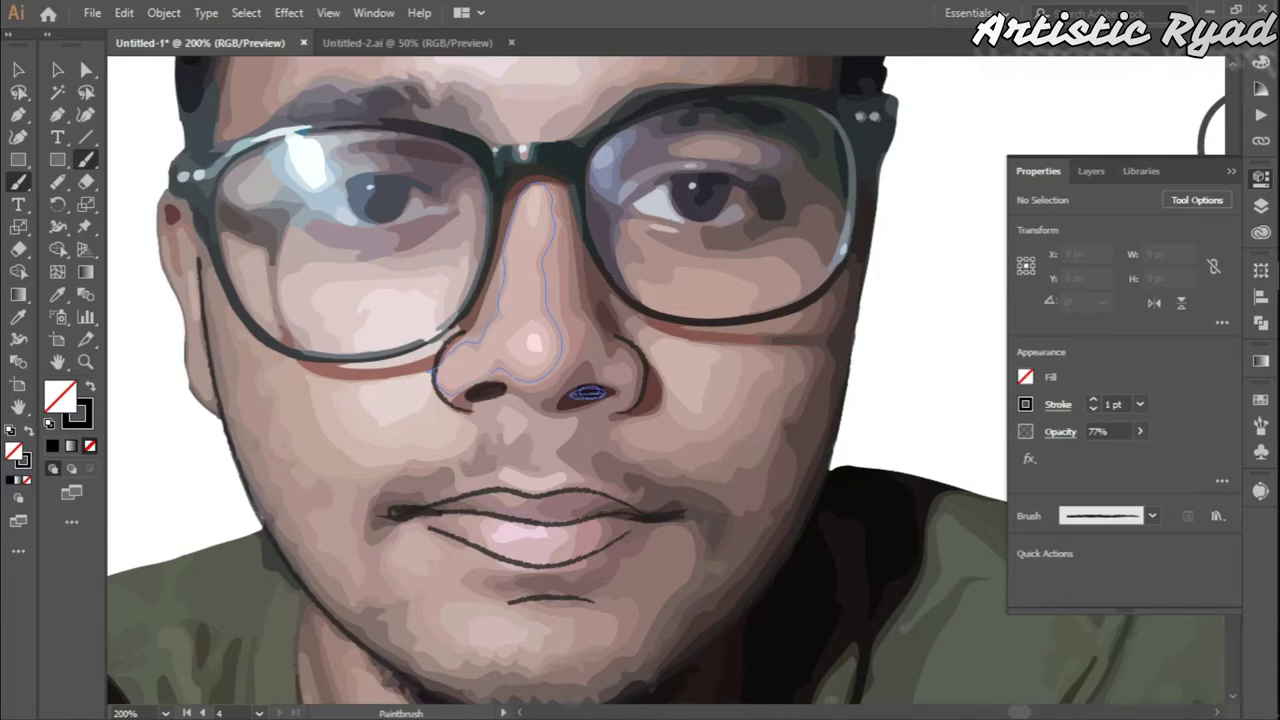
{"action": "left_click_drag", "start_coordinate": [480, 377], "coordinate": [545, 455]}
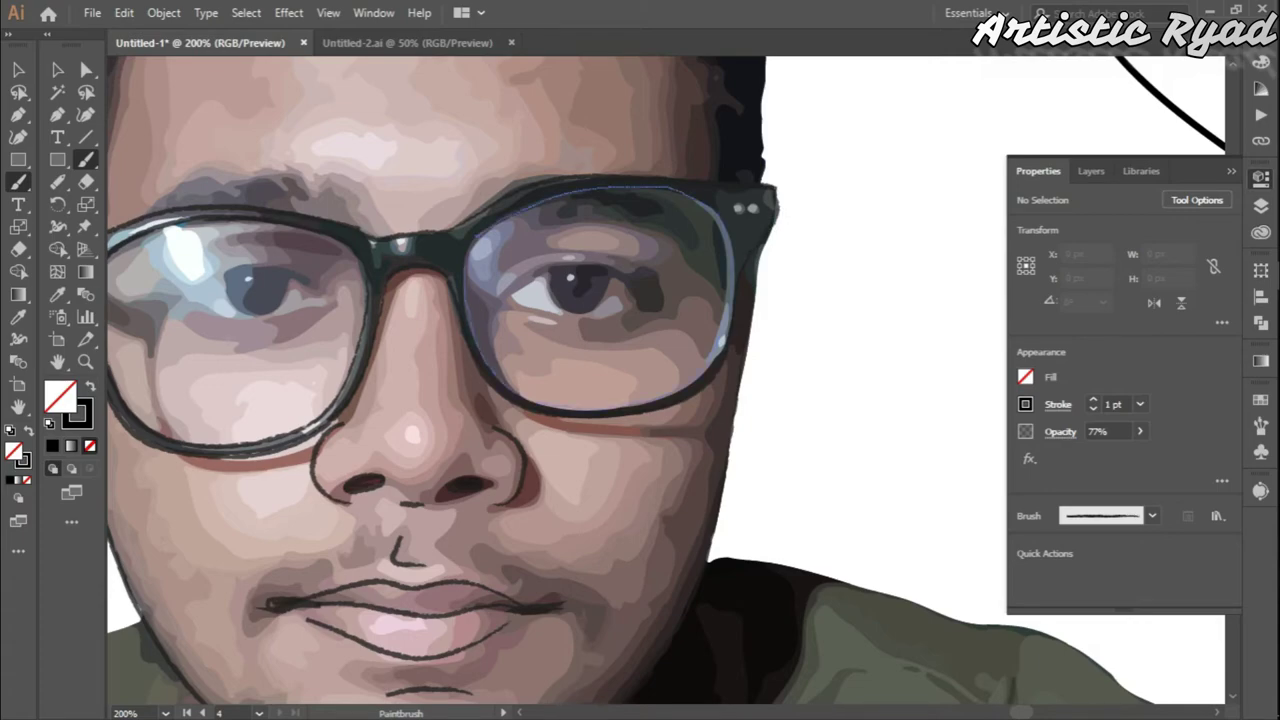
- Draw a brush outline stroke down the cheek
{"action": "key", "text": "ctrl+minus"}
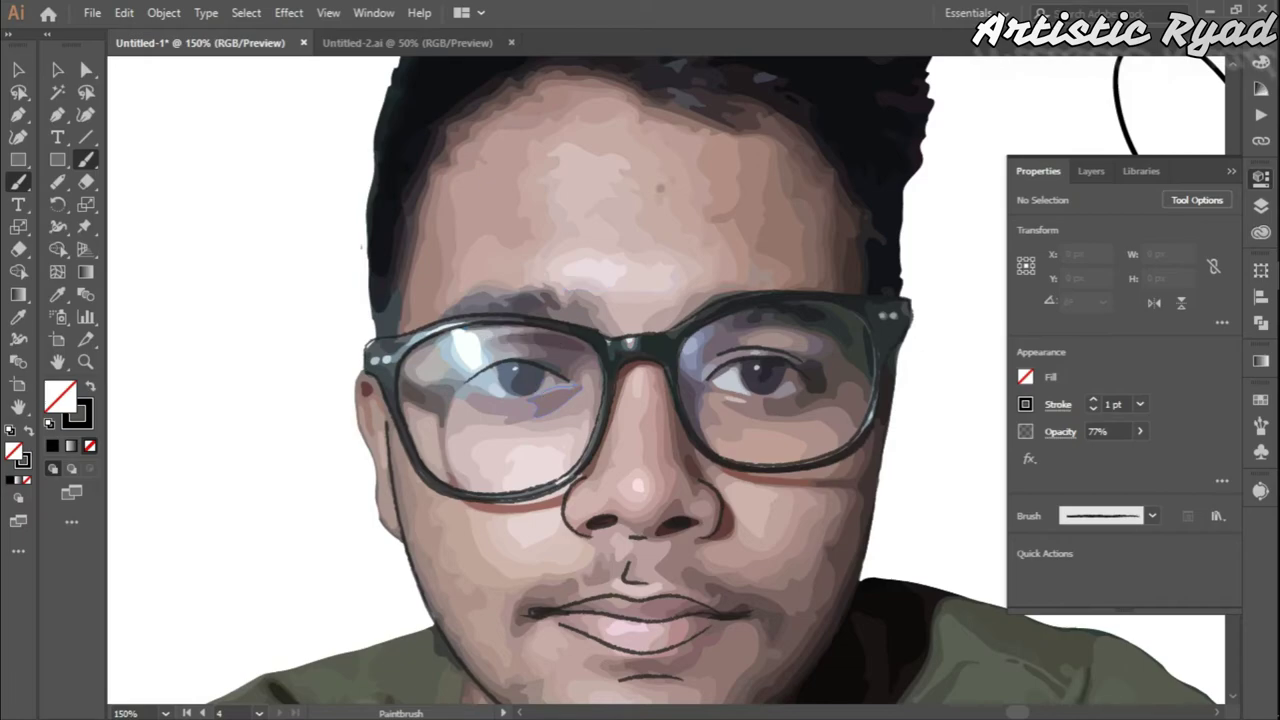
{"action": "key", "text": "ctrl+minus"}
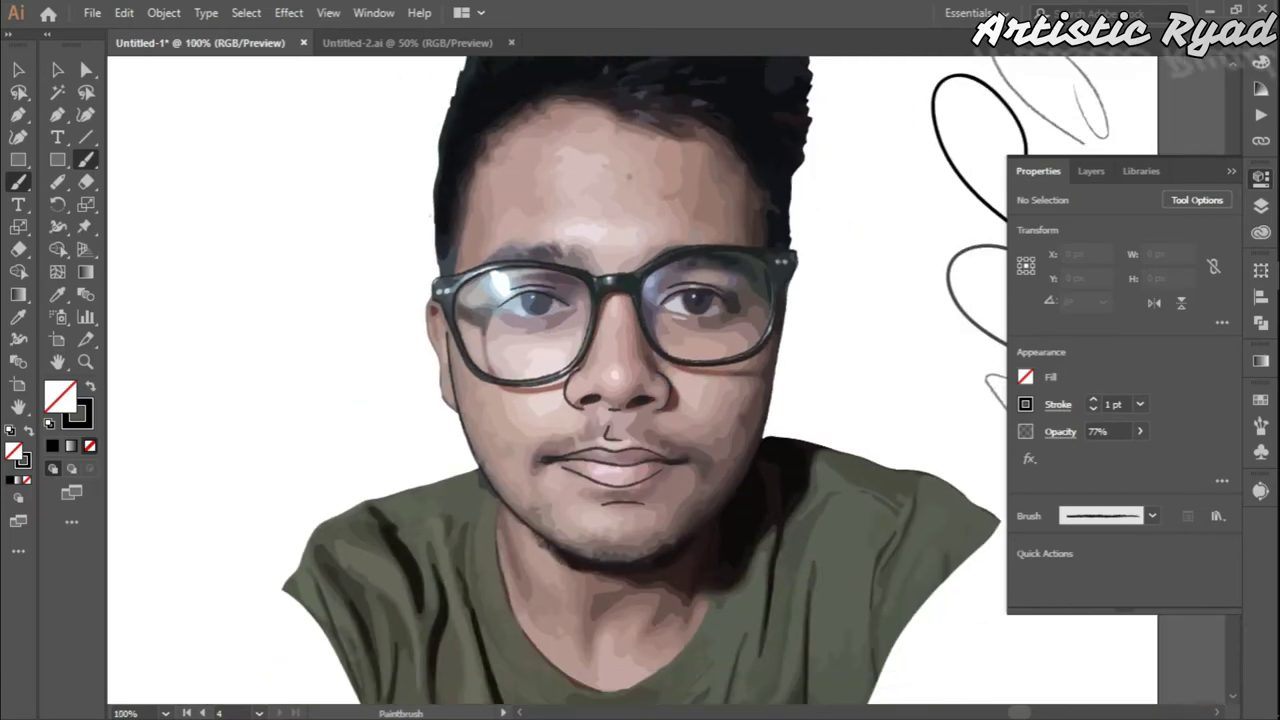
{"action": "key", "text": "ctrl+plus"}
{"action": "key", "text": "ctrl+plus"}
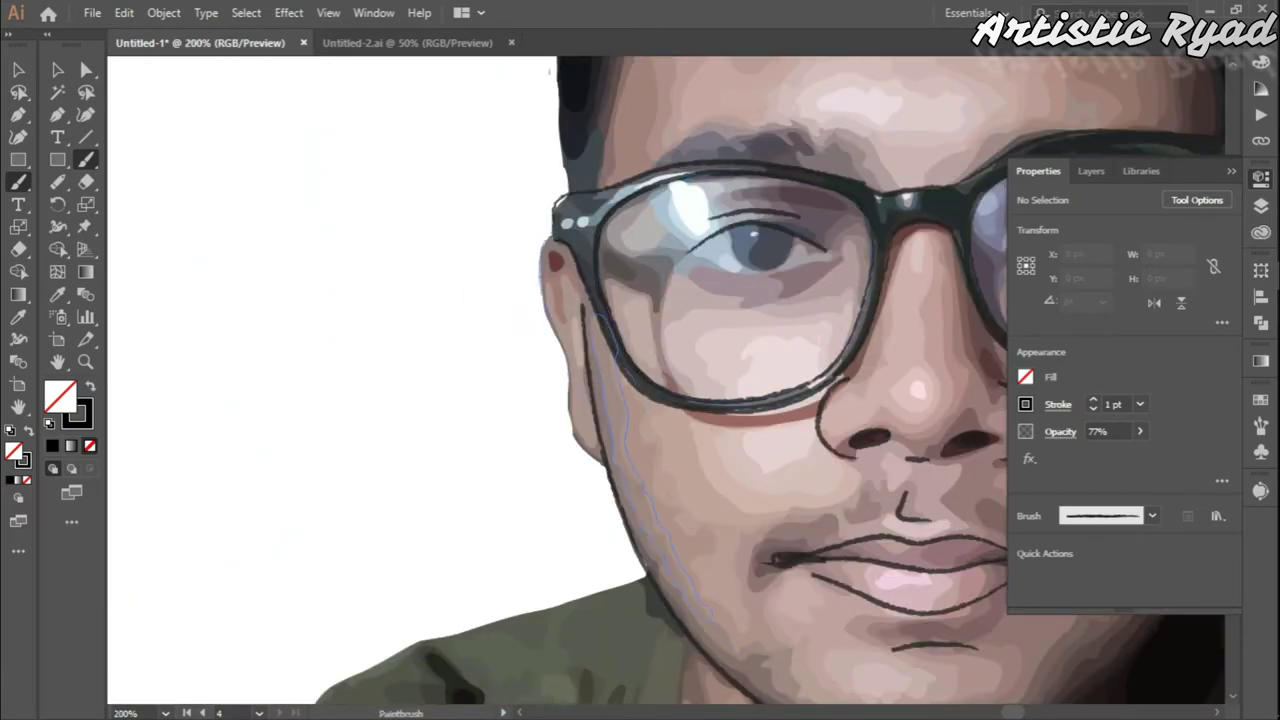
{"action": "left_click_drag", "start_coordinate": [598, 315], "coordinate": [712, 620]}
{"action": "key", "text": "ctrl+minus"}
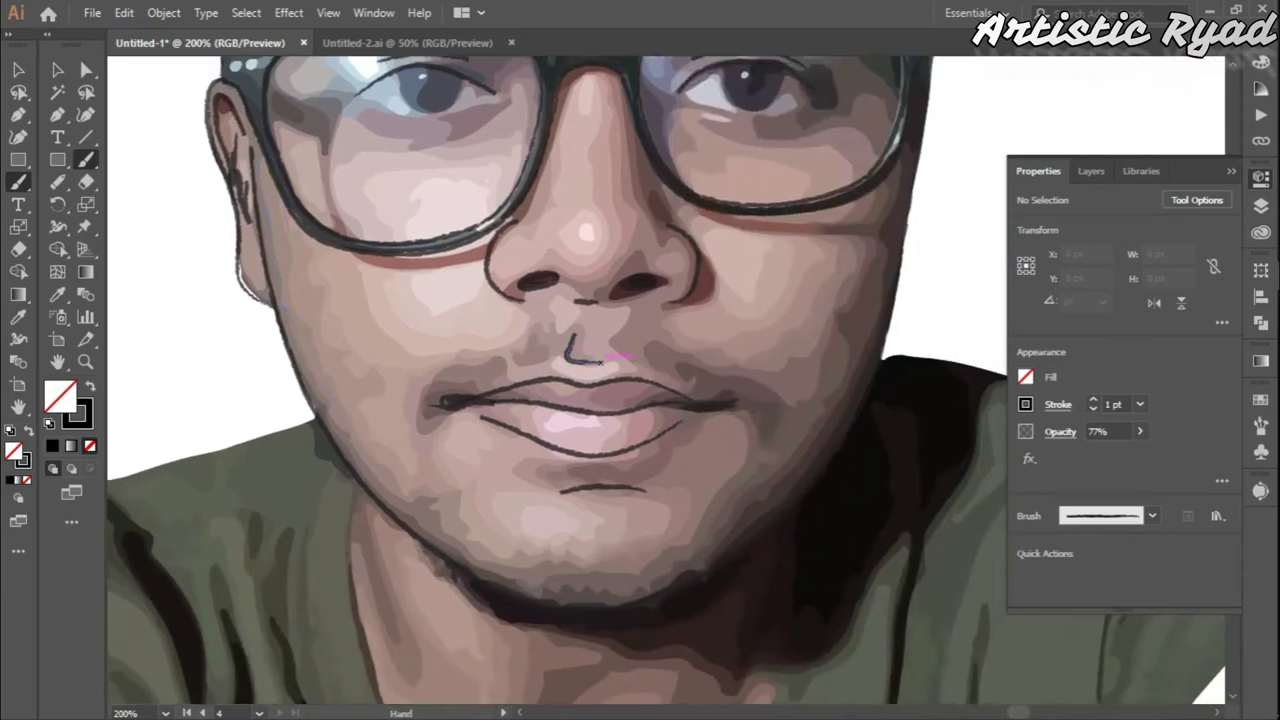
{"action": "key", "text": "ctrl+plus"}
{"action": "key", "text": "ctrl+minus"}
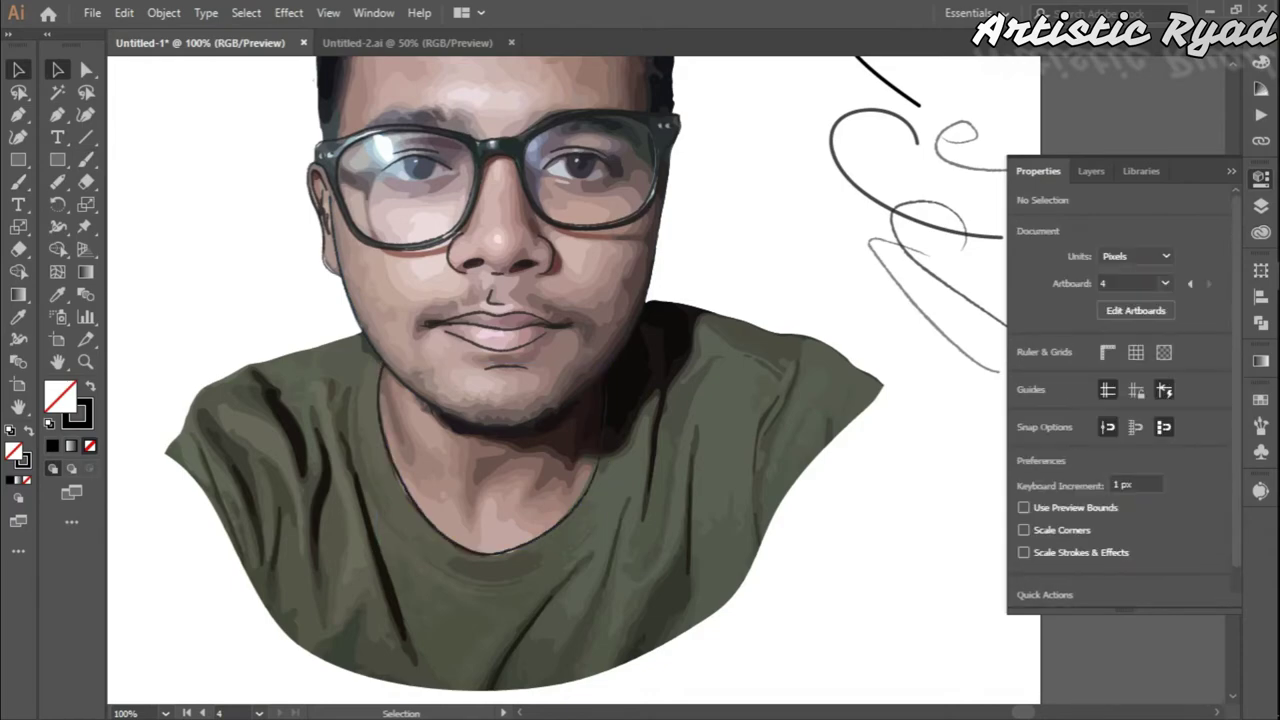
- Outline the left shoulder, then paint a dark mustache under the nose
{"action": "left_click_drag", "start_coordinate": [345, 470], "coordinate": [351, 384]}
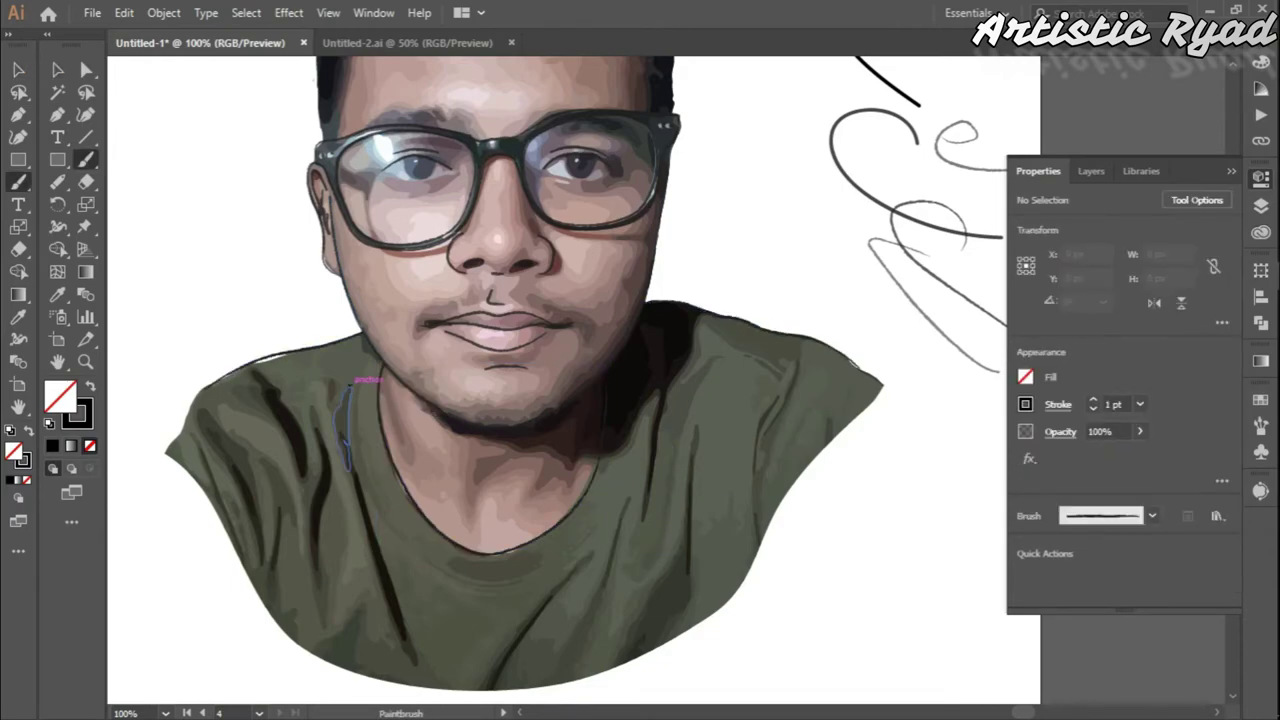
{"action": "scroll", "coordinate": [660, 505], "scroll_direction": "down", "scroll_amount": 1}
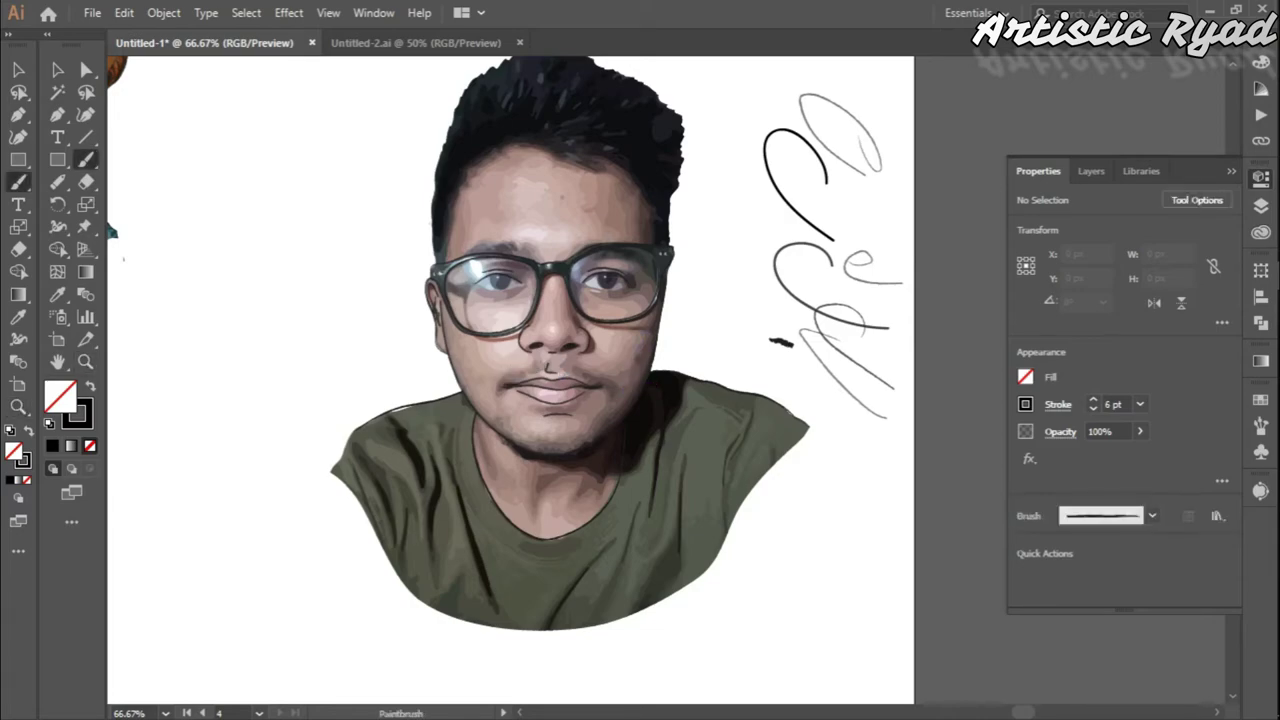
{"action": "key", "text": "ctrl+z"}
{"action": "key", "text": "ctrl+z"}
{"action": "left_click_drag", "start_coordinate": [552, 362], "coordinate": [496, 385]}
- Delete the mustache stroke and the small stray stroke beside it
{"action": "key", "text": "v"}
{"action": "left_click", "coordinate": [560, 374]}
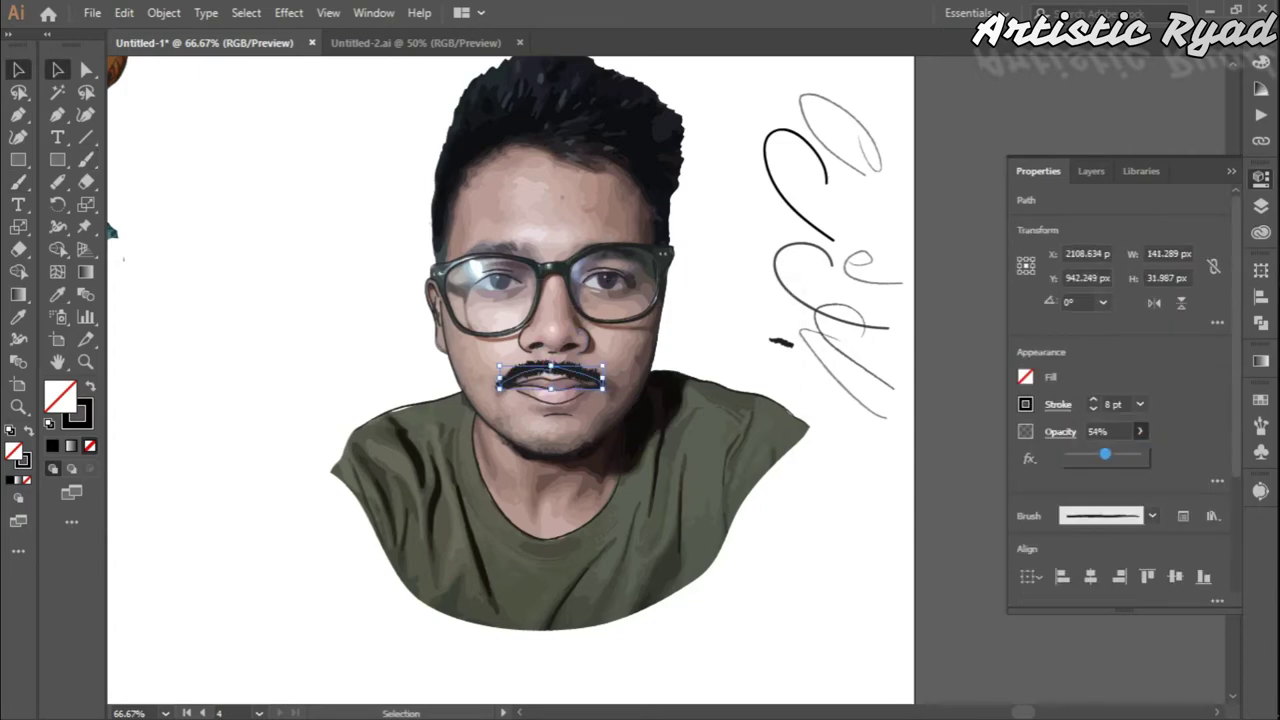
{"action": "key", "text": "Delete"}
{"action": "left_click", "coordinate": [580, 368]}
{"action": "key", "text": "Delete"}
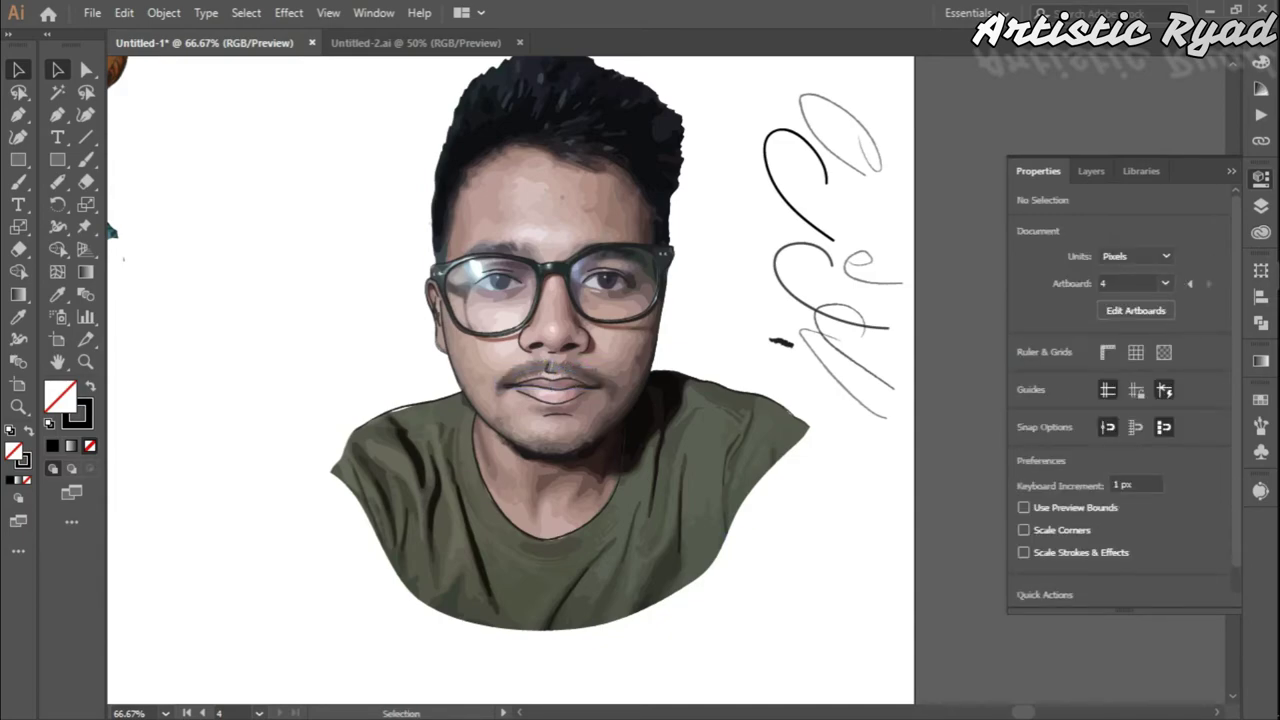
- Paint stubble strokes along the chin at 57% stroke opacity
{"action": "key", "text": "b"}
{"action": "left_click_drag", "start_coordinate": [512, 428], "coordinate": [510, 430]}
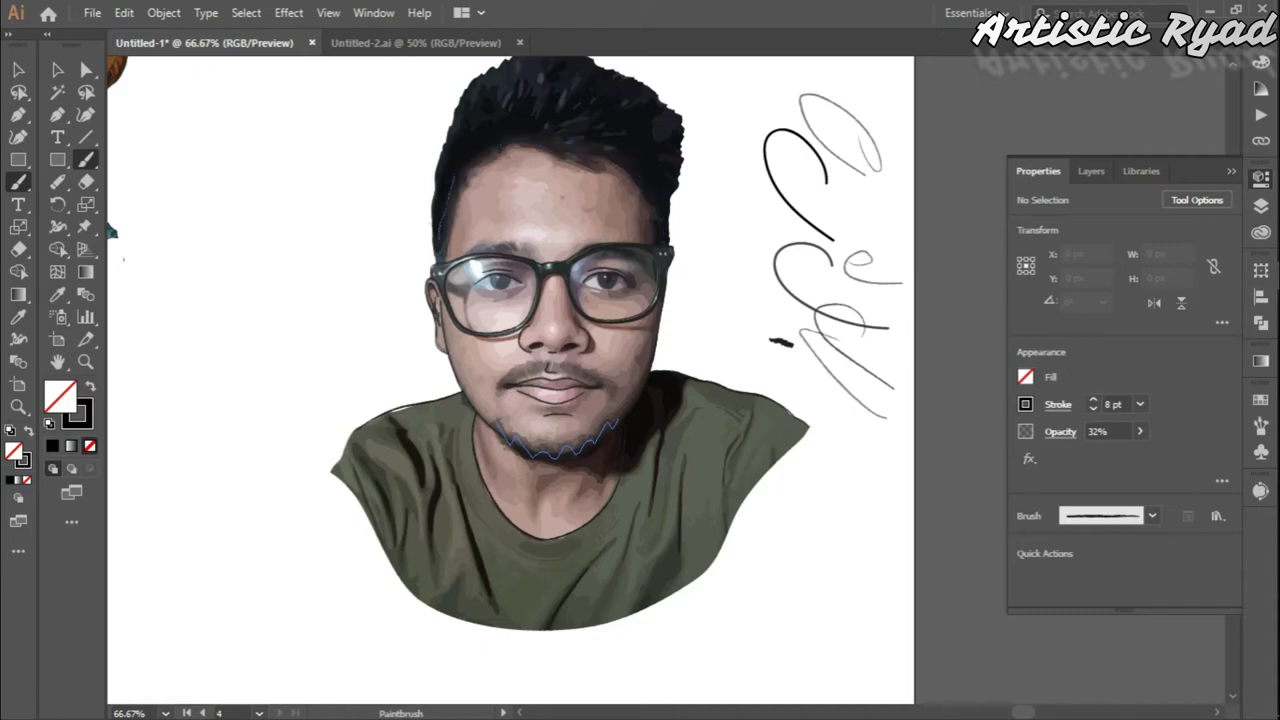
{"action": "left_click_drag", "start_coordinate": [600, 300], "coordinate": [552, 395]}
{"action": "left_click", "coordinate": [1139, 431]}
{"action": "left_click_drag", "start_coordinate": [1088, 454], "coordinate": [1106, 454]}
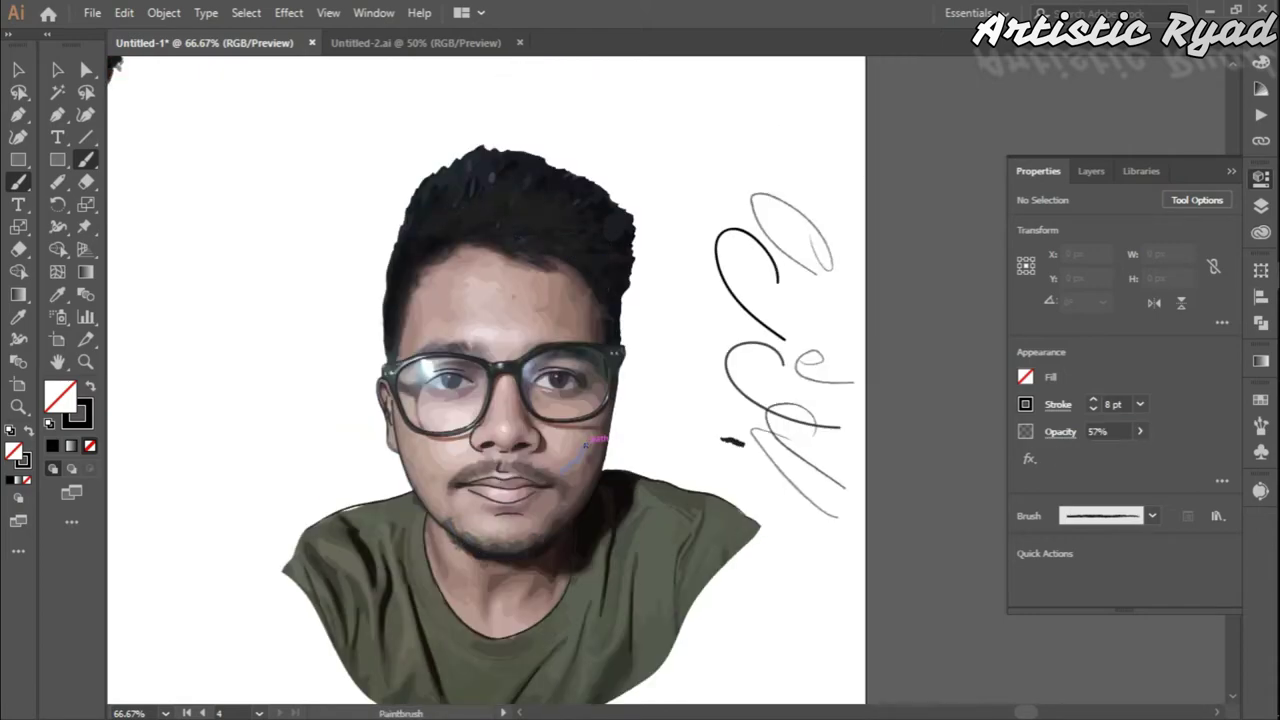
- Paint a wavy stubble stroke along the jaw, then view the whole artboard
{"action": "scroll", "coordinate": [590, 440], "scroll_direction": "down", "scroll_amount": 2}
{"action": "scroll", "coordinate": [590, 440], "scroll_direction": "down", "scroll_amount": 2}
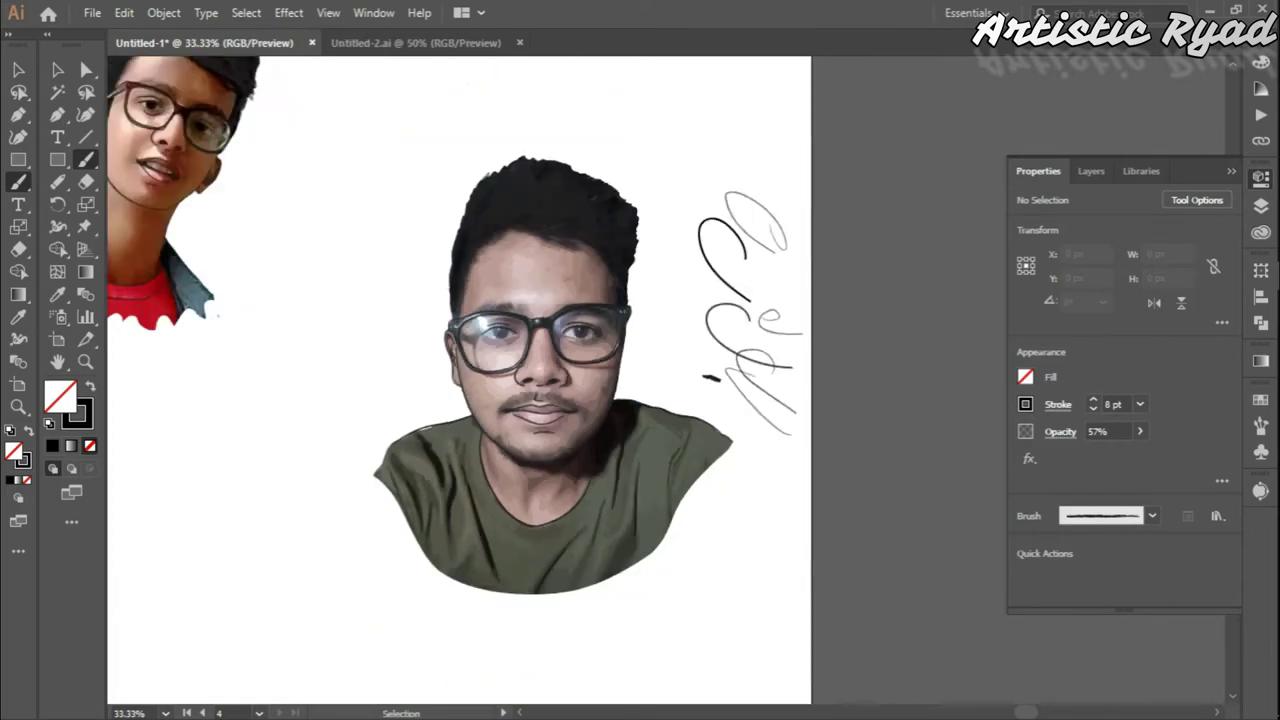
{"action": "scroll", "coordinate": [590, 440], "scroll_direction": "down", "scroll_amount": 1}
{"action": "scroll", "coordinate": [1003, 458], "scroll_direction": "up", "scroll_amount": 5}
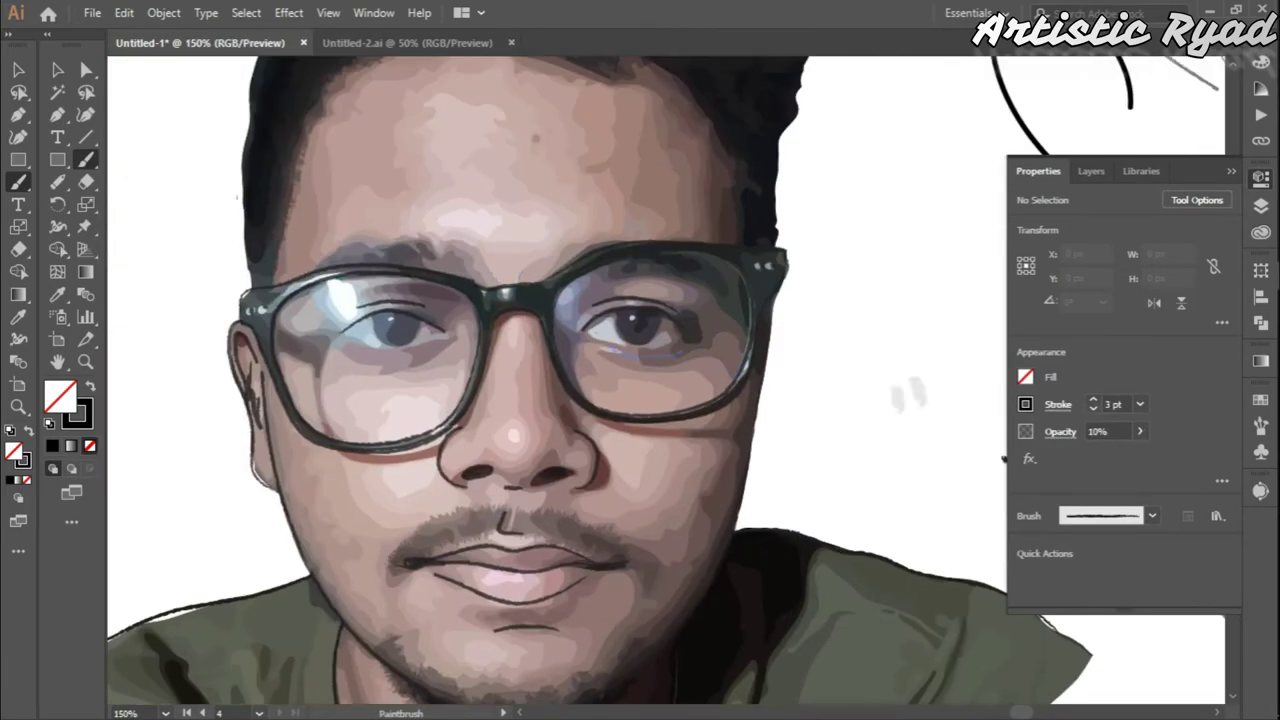
{"action": "left_click_drag", "start_coordinate": [600, 400], "coordinate": [880, 420]}
{"action": "left_click_drag", "start_coordinate": [768, 456], "coordinate": [468, 300]}
{"action": "left_click_drag", "start_coordinate": [565, 345], "coordinate": [615, 275]}
{"action": "mouse_move", "coordinate": [600, 340]}
{"action": "left_mouse_down"}
{"action": "mouse_move", "coordinate": [435, 540]}
{"action": "mouse_move", "coordinate": [601, 476]}
{"action": "mouse_move", "coordinate": [672, 605]}
{"action": "left_mouse_up"}
{"action": "mouse_move", "coordinate": [459, 621]}
{"action": "left_mouse_down"}
{"action": "mouse_move", "coordinate": [631, 464]}
{"action": "mouse_move", "coordinate": [655, 390]}
{"action": "mouse_move", "coordinate": [580, 118]}
{"action": "left_mouse_up"}
{"action": "left_click_drag", "start_coordinate": [432, 356], "coordinate": [700, 352]}
{"action": "key", "text": "ctrl+0"}
{"action": "key", "text": "v"}
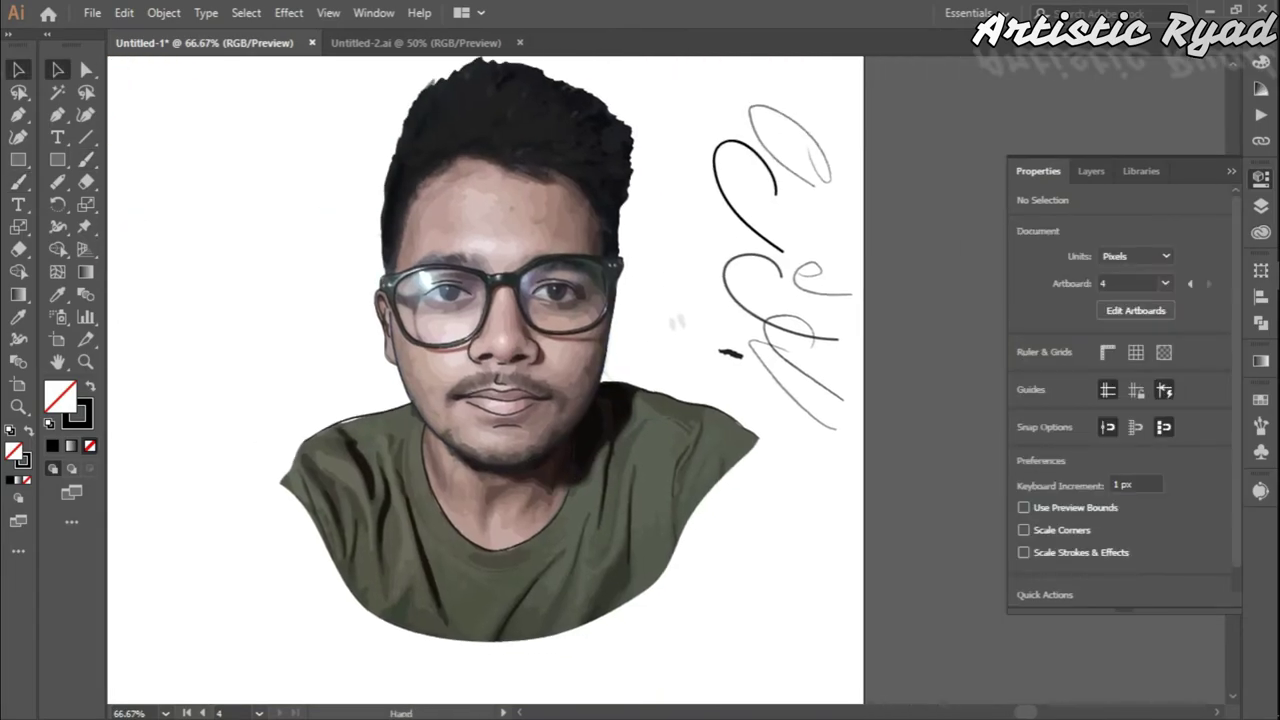
{"action": "left_click_drag", "start_coordinate": [853, 354], "coordinate": [745, 124]}
{"action": "scroll", "coordinate": [680, 370], "scroll_direction": "down", "scroll_amount": 3}
- Erase a zigzag edge along the shirt's bottom and right side, then outline the lower lip
{"action": "key", "text": "shift+e"}
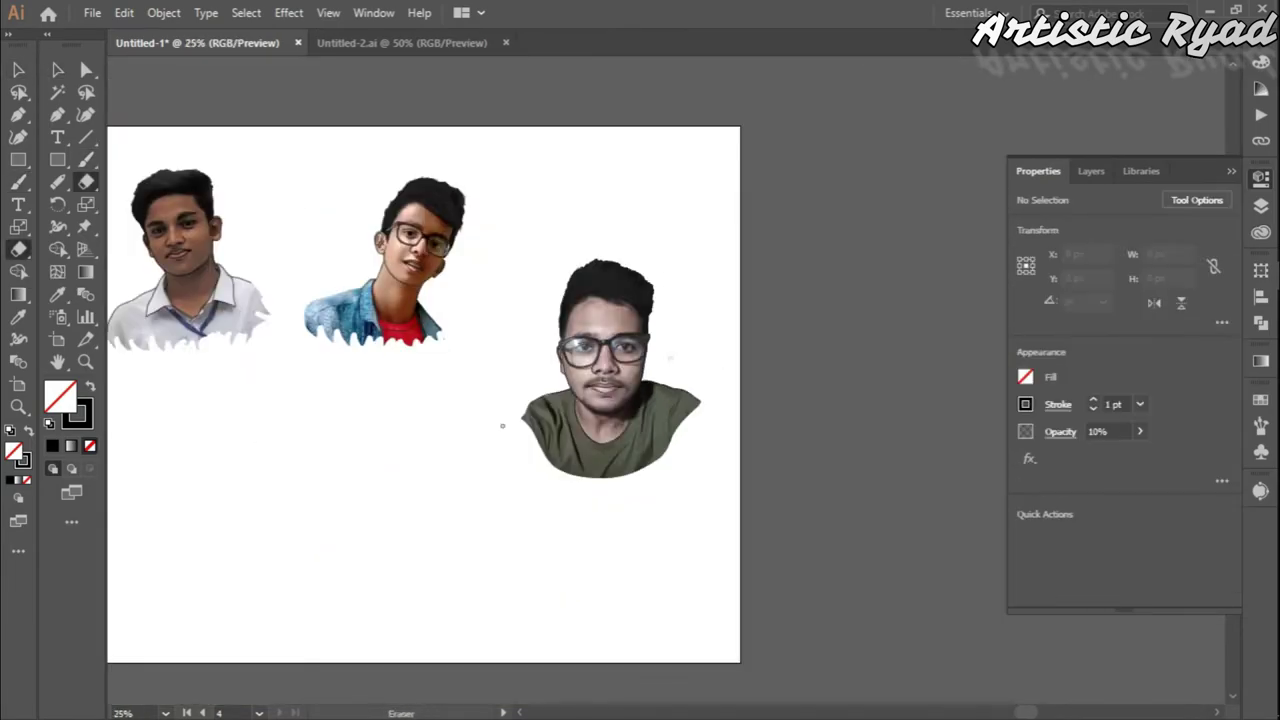
{"action": "scroll", "coordinate": [680, 340], "scroll_direction": "up", "scroll_amount": 2}
{"action": "key", "text": "Return"}
{"action": "key", "text": "Return"}
{"action": "mouse_move", "coordinate": [383, 447]}
{"action": "left_mouse_down"}
{"action": "mouse_move", "coordinate": [420, 505]}
{"action": "mouse_move", "coordinate": [482, 540]}
{"action": "mouse_move", "coordinate": [612, 530]}
{"action": "mouse_move", "coordinate": [715, 450]}
{"action": "left_mouse_up"}
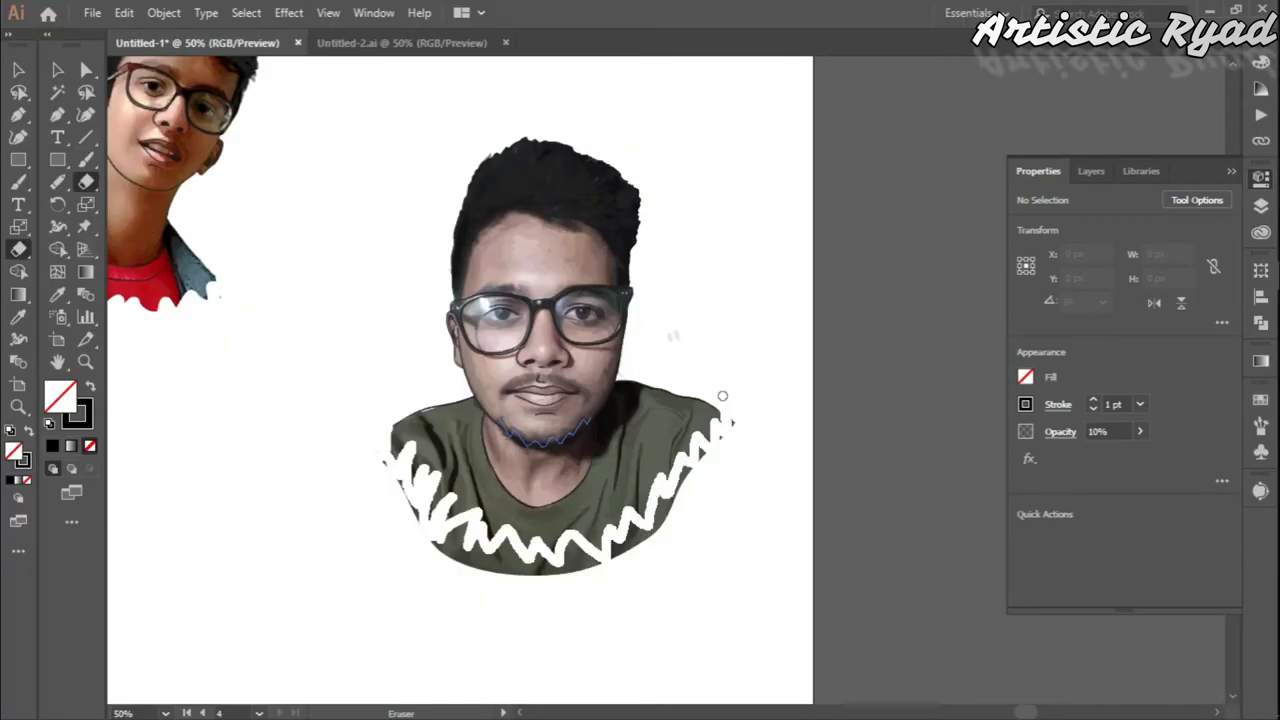
{"action": "left_click_drag", "start_coordinate": [722, 396], "coordinate": [721, 444]}
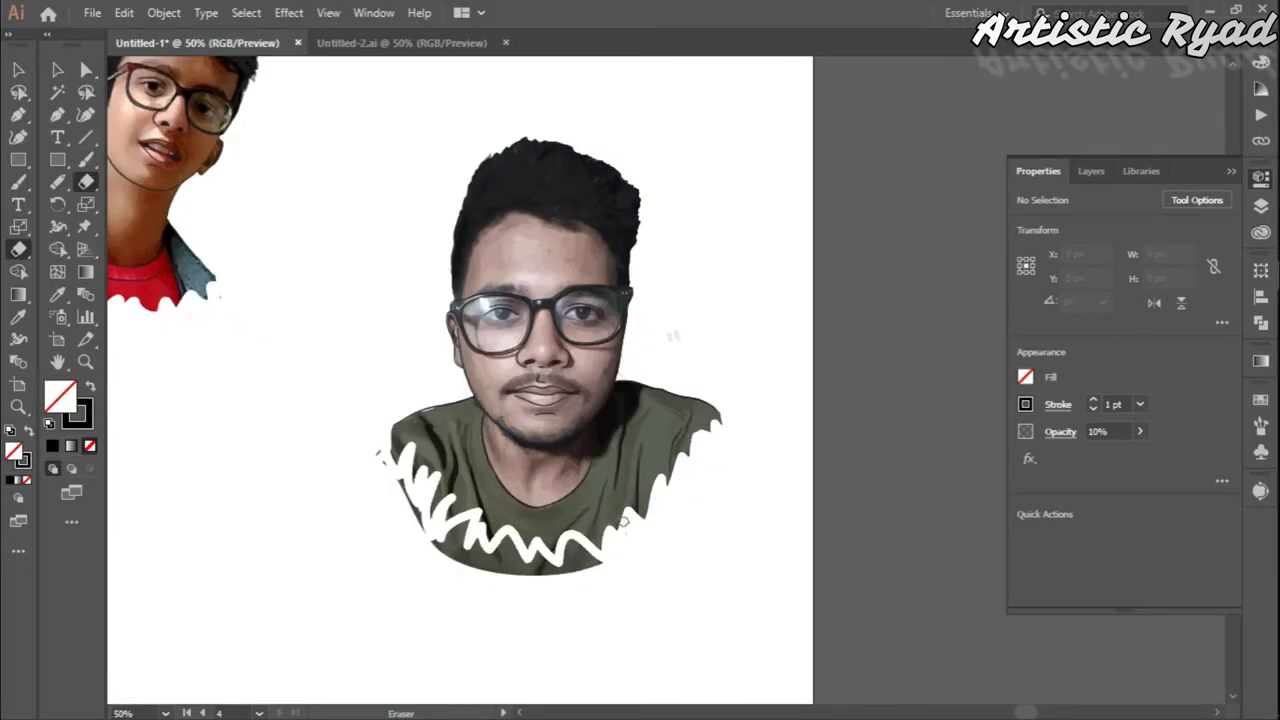
{"action": "left_click_drag", "start_coordinate": [579, 559], "coordinate": [434, 562]}
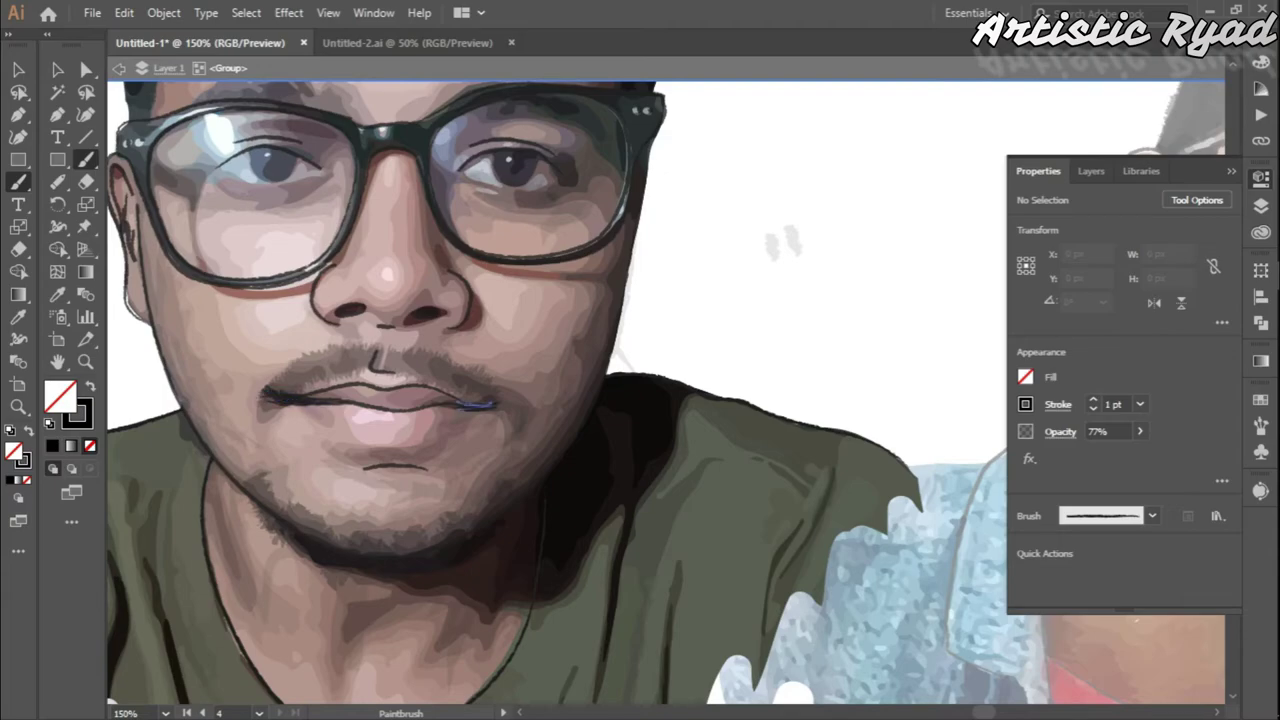
{"action": "left_click_drag", "start_coordinate": [290, 403], "coordinate": [466, 405]}
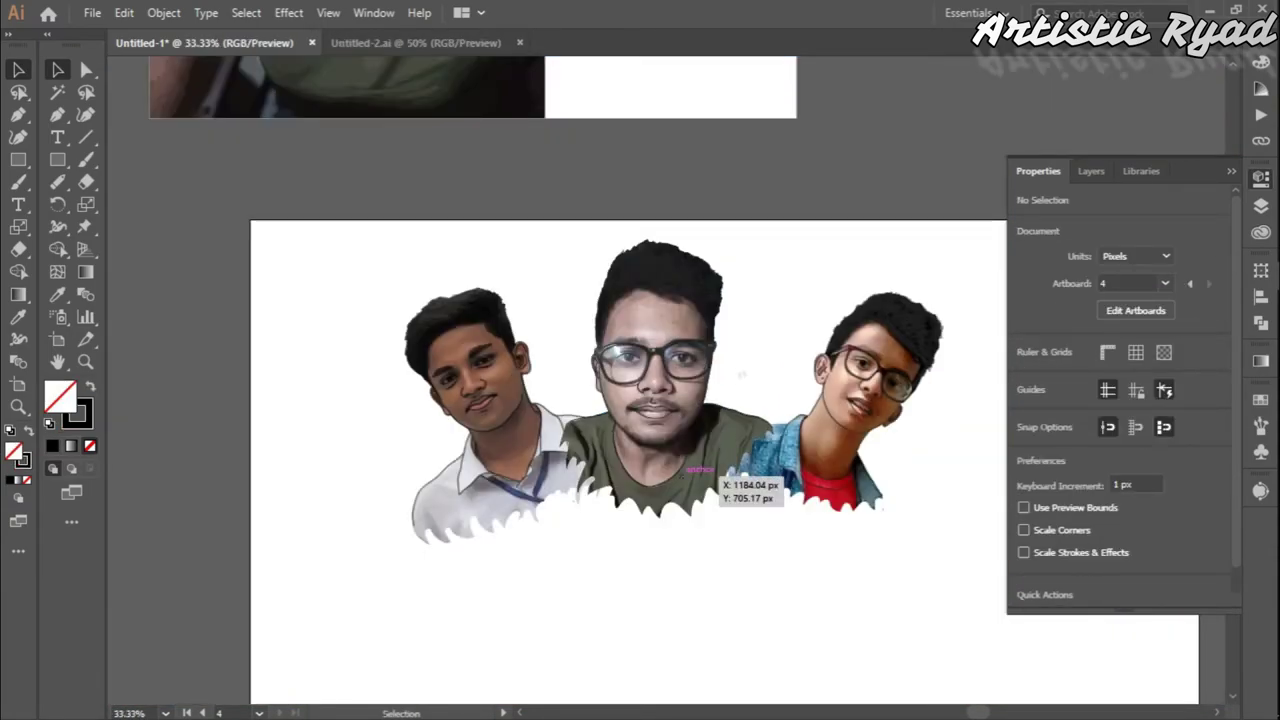
- Rotate and resize the outer portraits, spreading them left and right of the middle one
{"action": "left_click", "coordinate": [860, 420]}
{"action": "left_click_drag", "start_coordinate": [985, 555], "coordinate": [1000, 580]}
{"action": "left_click", "coordinate": [470, 450]}
{"action": "left_click_drag", "start_coordinate": [415, 560], "coordinate": [423, 587]}
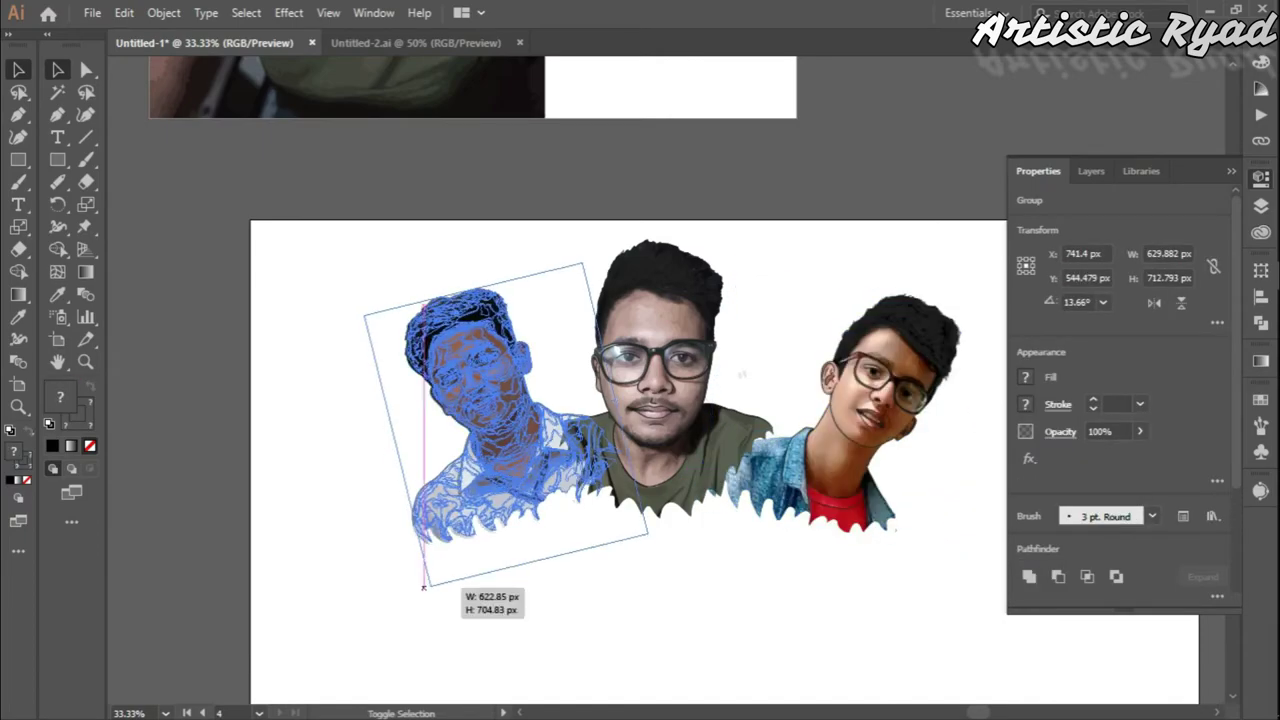
{"action": "left_click_drag", "start_coordinate": [680, 430], "coordinate": [690, 453]}
{"action": "key", "text": "ctrl+shift+a"}
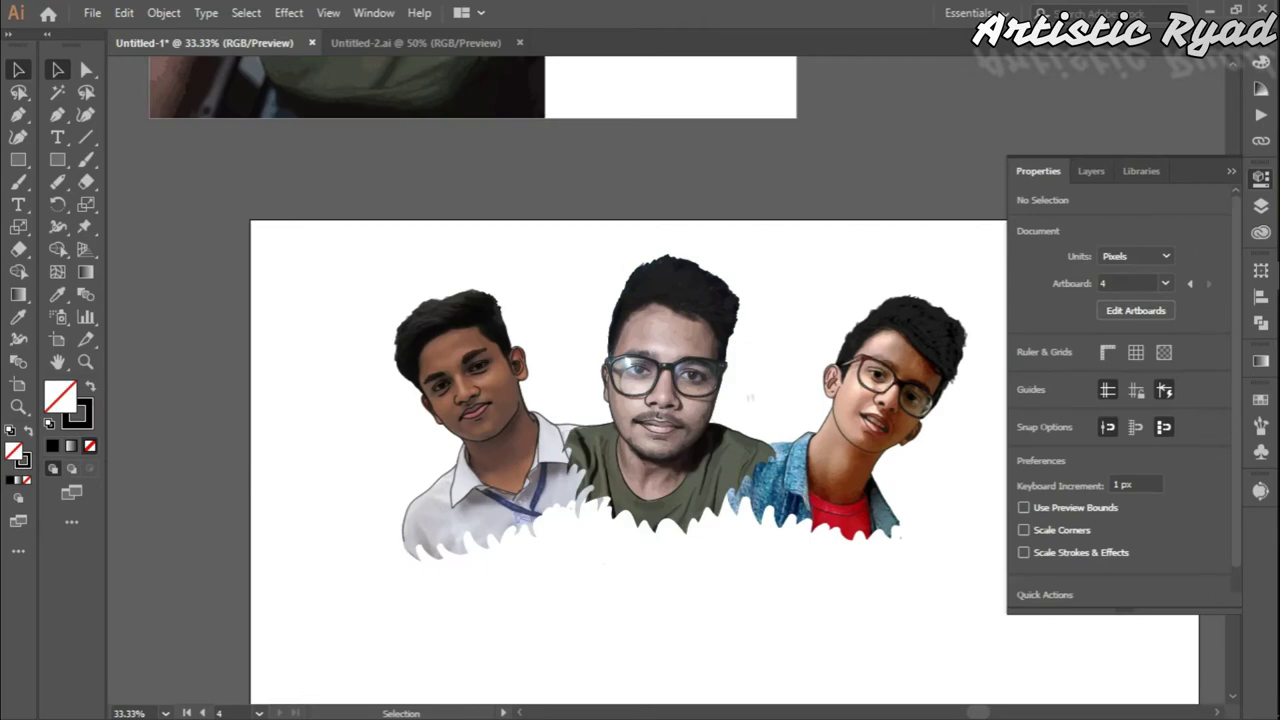
{"action": "left_click_drag", "start_coordinate": [470, 450], "coordinate": [380, 440]}
{"action": "left_click_drag", "start_coordinate": [870, 420], "coordinate": [960, 440]}
- Slide the left and right portraits in beside the middle portrait
{"action": "key", "text": "shift+e"}
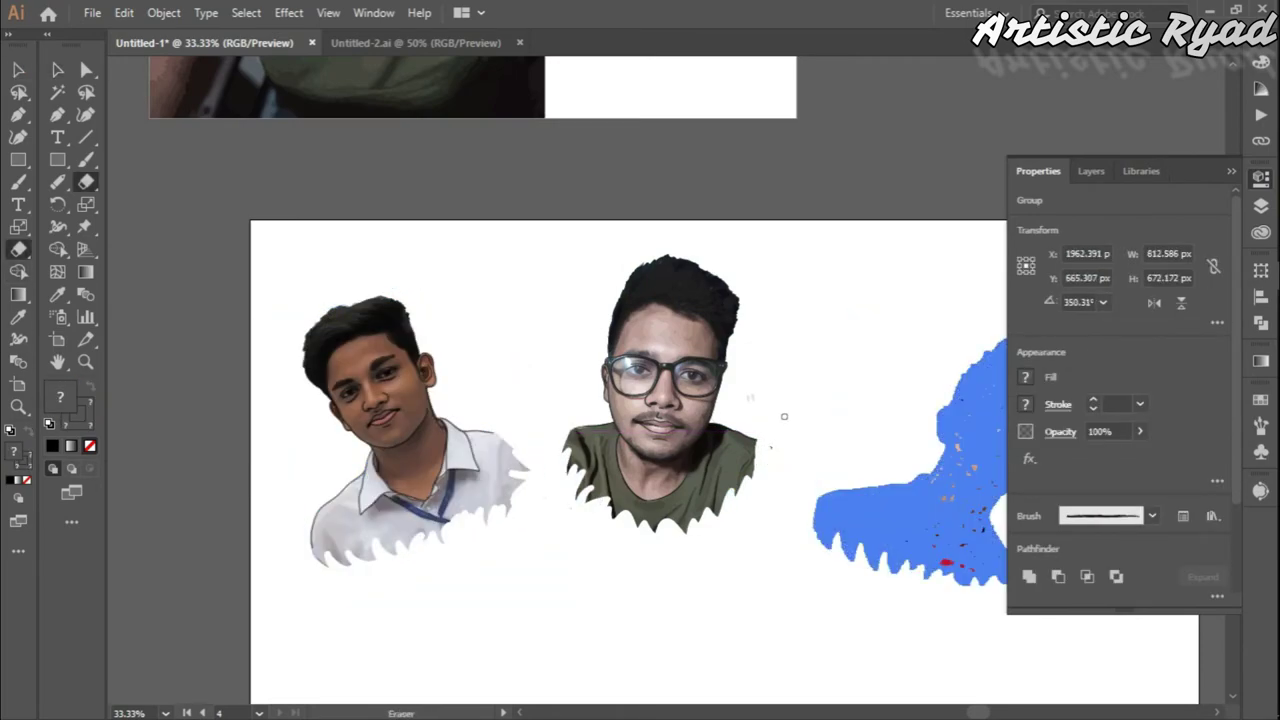
{"action": "left_click", "coordinate": [760, 458], "text": "ctrl"}
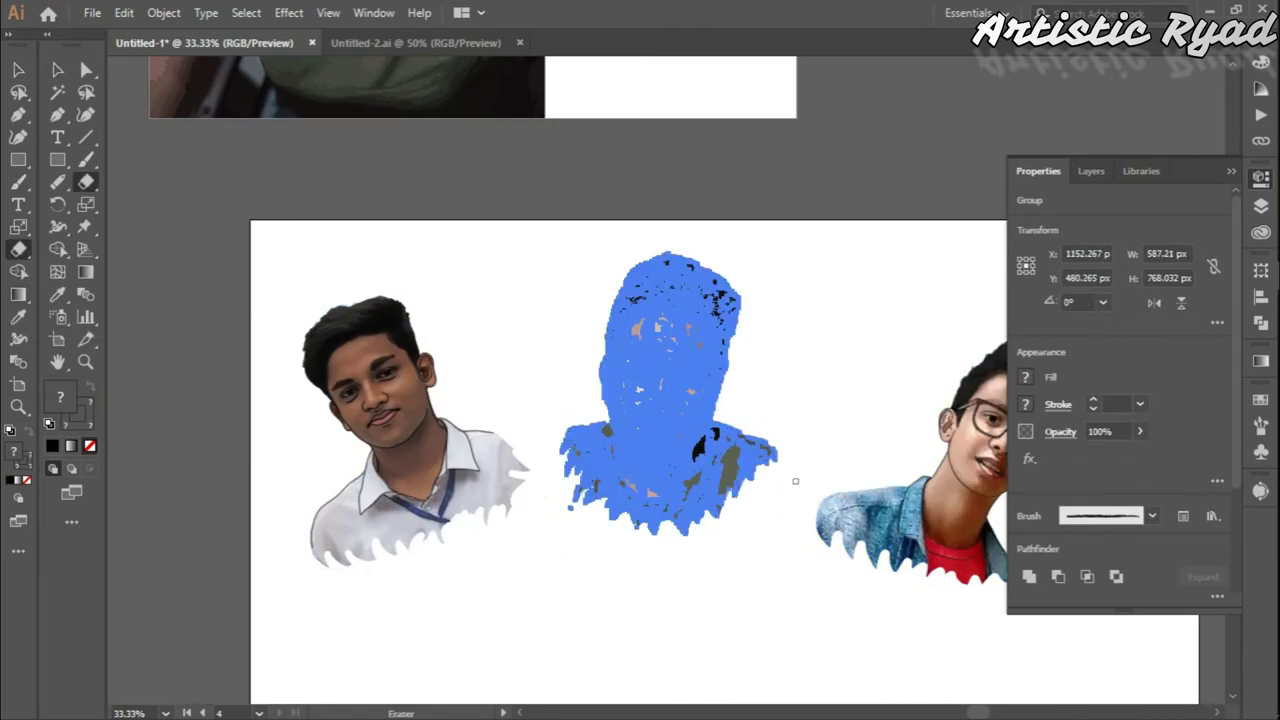
{"action": "left_click", "coordinate": [794, 457], "text": "ctrl"}
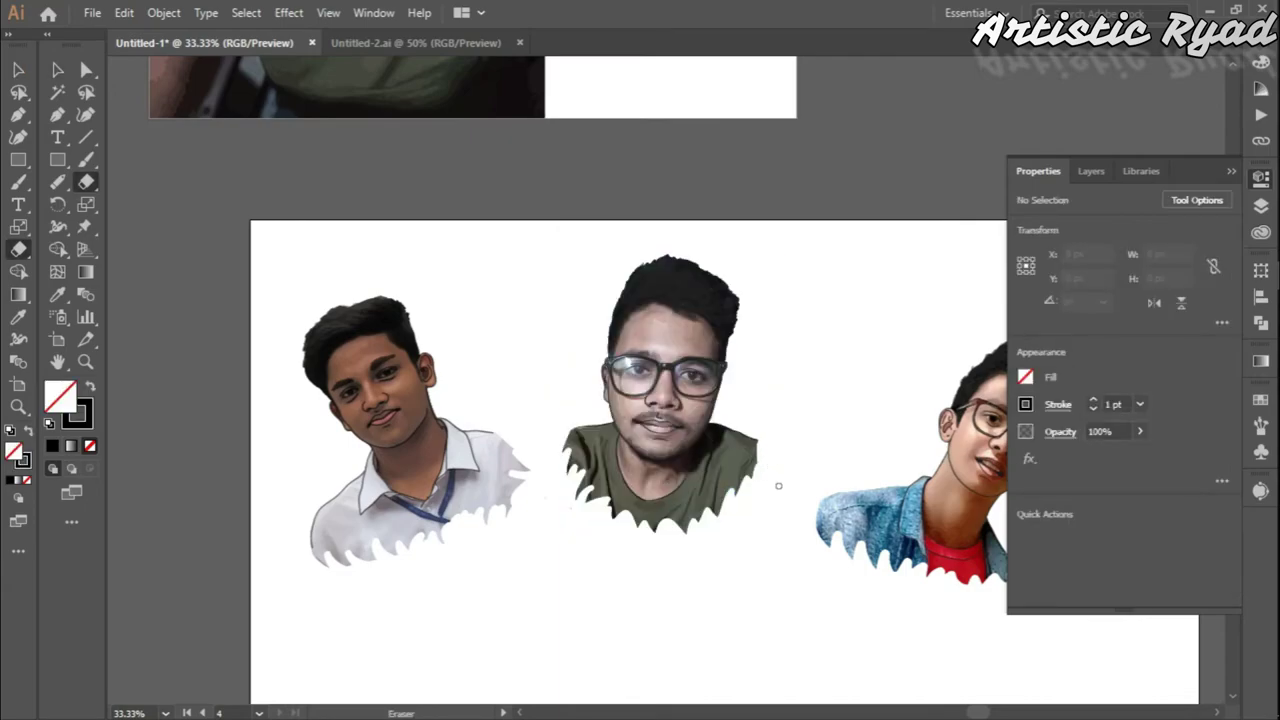
{"action": "key", "text": "v"}
{"action": "left_click_drag", "start_coordinate": [450, 450], "coordinate": [530, 450]}
{"action": "left_click_drag", "start_coordinate": [900, 480], "coordinate": [800, 455]}
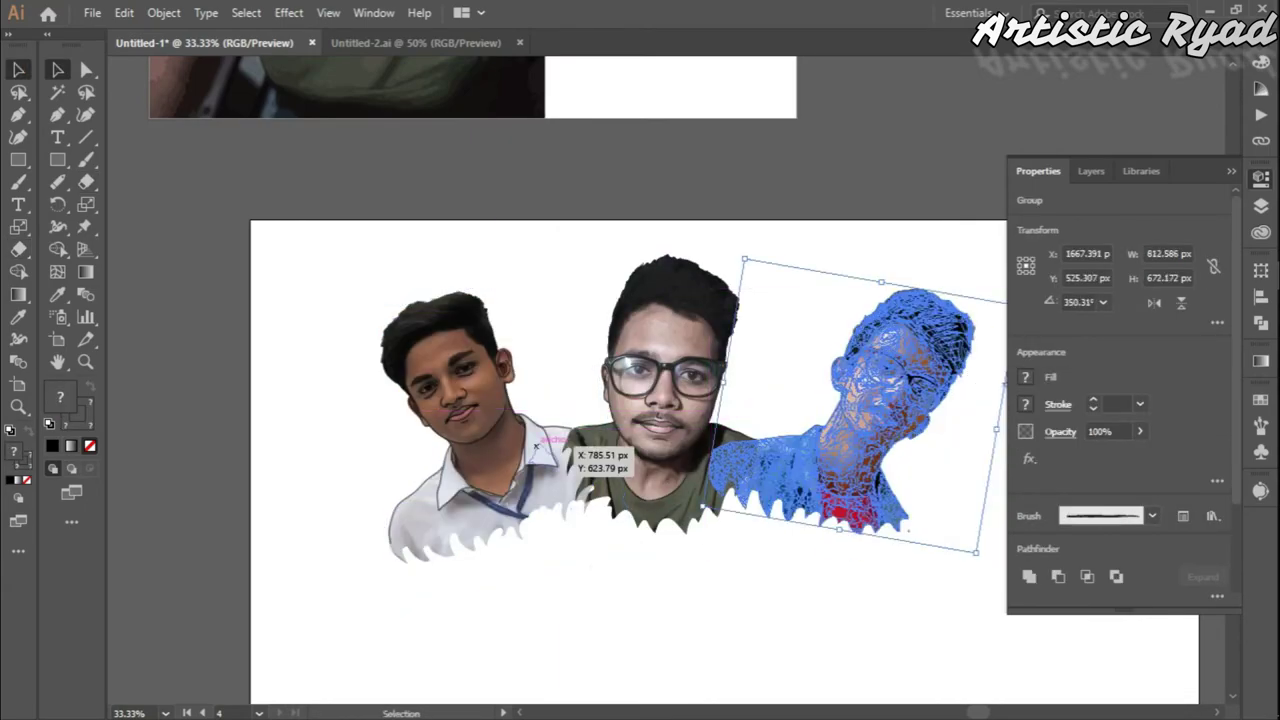
{"action": "left_click_drag", "start_coordinate": [536, 445], "coordinate": [554, 445]}
- Line the right portrait up with the others and nudge the left one slightly right
{"action": "left_click", "coordinate": [600, 640]}
{"action": "left_click_drag", "start_coordinate": [976, 551], "coordinate": [962, 550]}
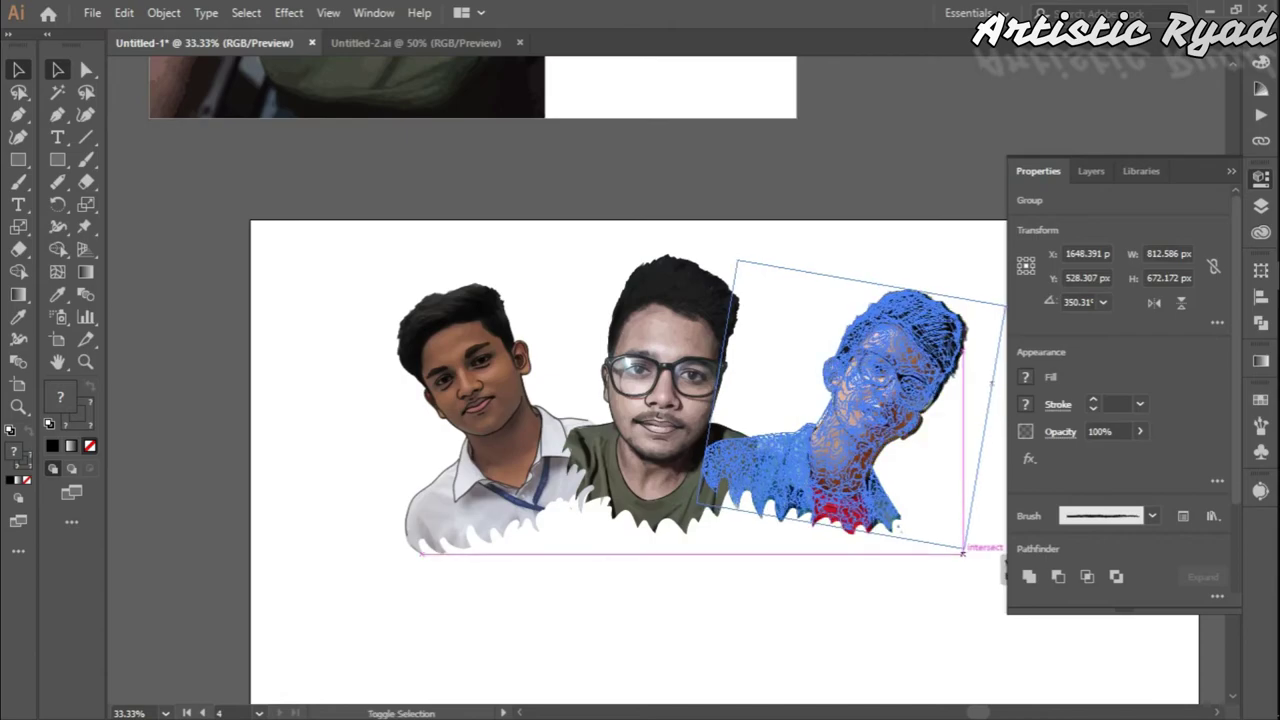
{"action": "left_click", "coordinate": [600, 640]}
{"action": "left_click", "coordinate": [880, 450]}
{"action": "left_click_drag", "start_coordinate": [420, 540], "coordinate": [426, 540]}
{"action": "left_click", "coordinate": [600, 640]}
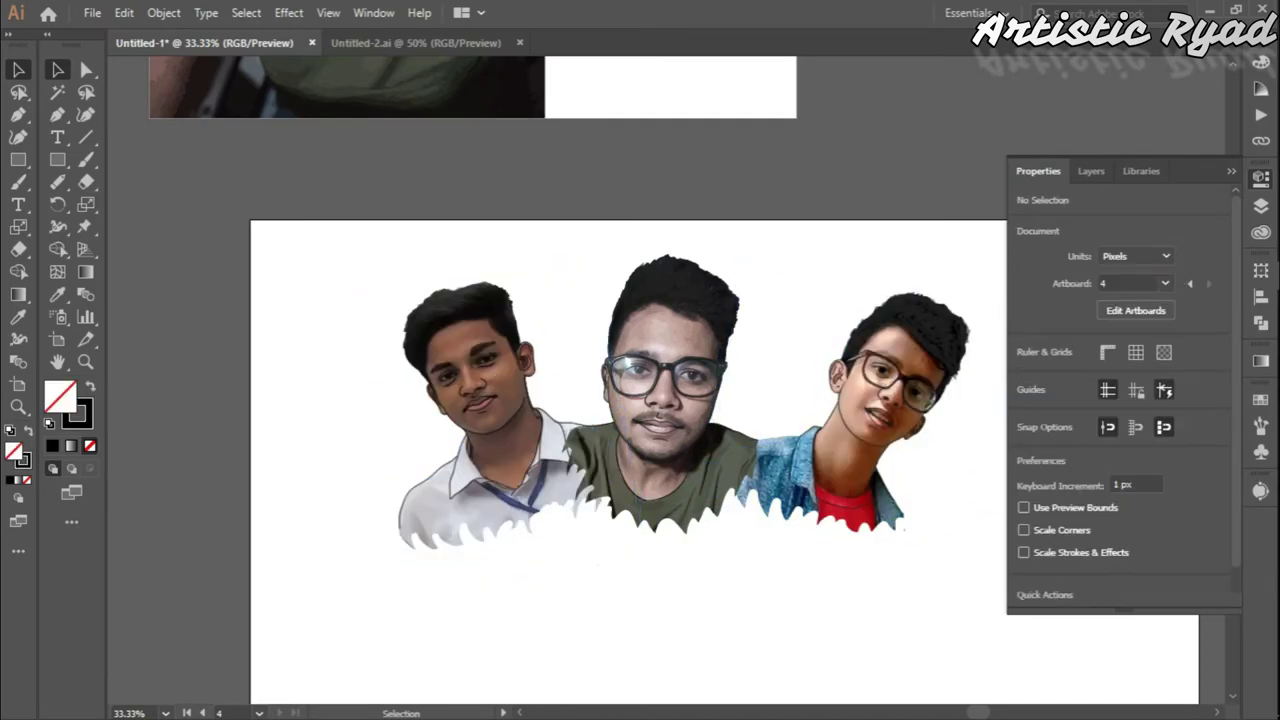
- Inspect the left portrait's groups in isolation, then pan up to leave space below
{"action": "scroll", "coordinate": [520, 342], "scroll_direction": "up", "scroll_amount": 3}
{"action": "double_click", "coordinate": [420, 500]}
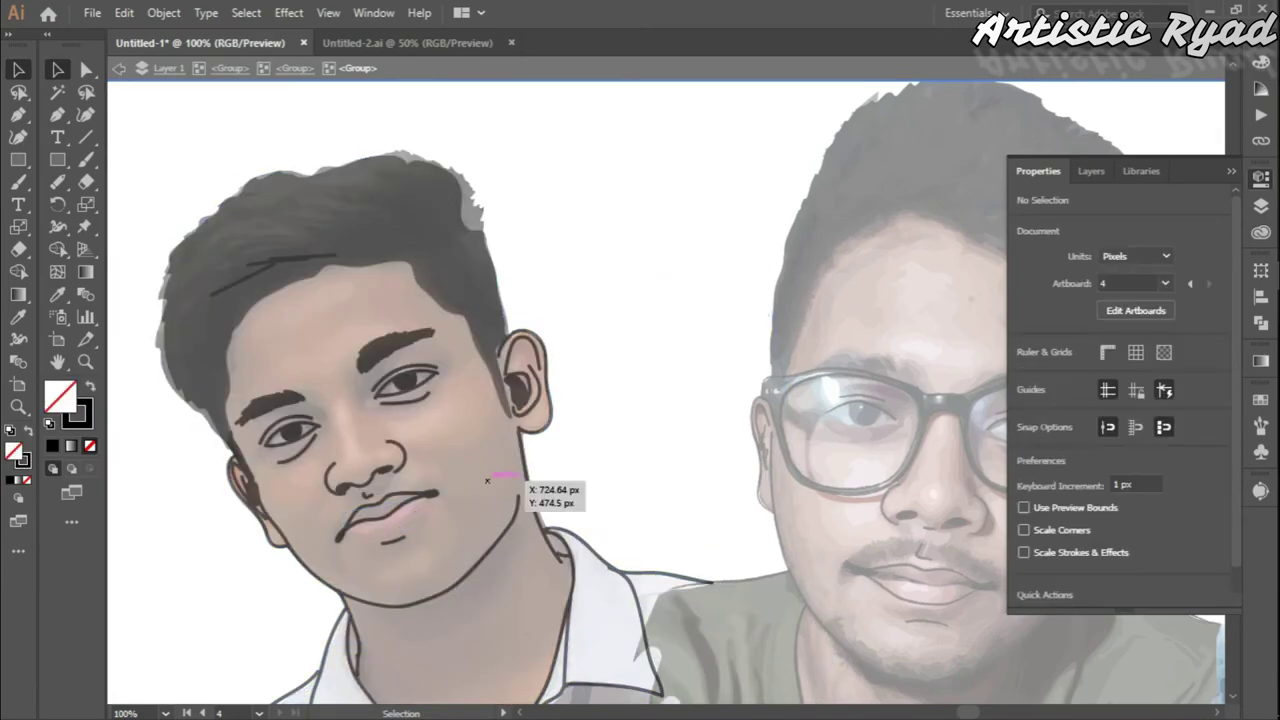
{"action": "key", "text": "Escape"}
{"action": "scroll", "coordinate": [487, 480], "scroll_direction": "down", "scroll_amount": 3}
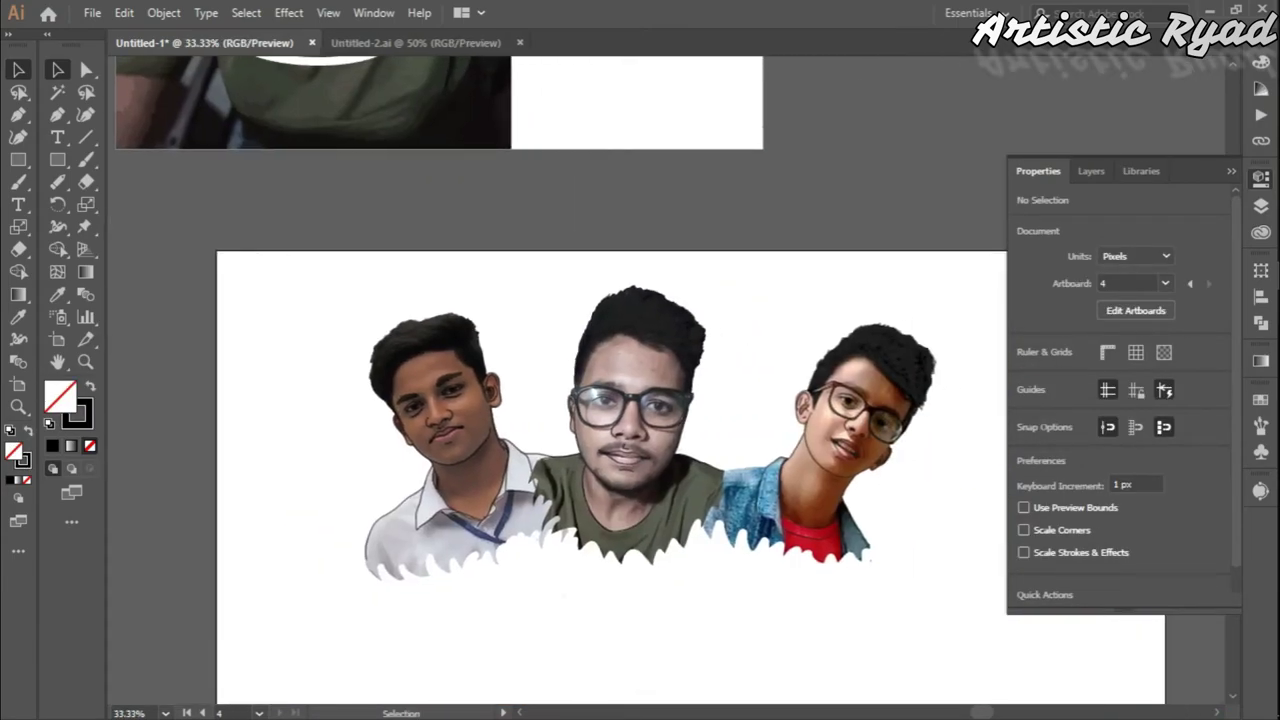
{"action": "left_click_drag", "start_coordinate": [600, 450], "coordinate": [585, 250]}
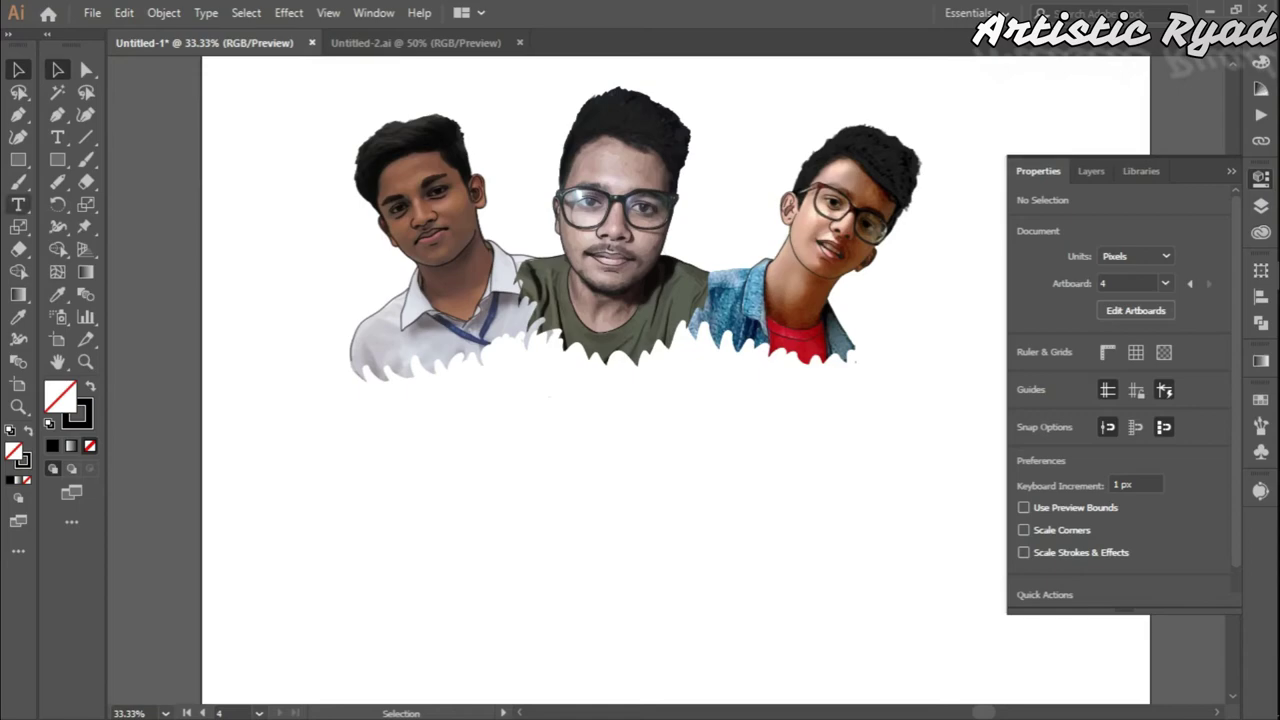
- Create an area text box below the portraits set in Chiller at 500 pt
{"action": "left_click", "coordinate": [18, 204]}
{"action": "left_click", "coordinate": [100, 204]}
{"action": "left_click_drag", "start_coordinate": [348, 387], "coordinate": [845, 556]}
{"action": "key", "text": "BackSpace"}
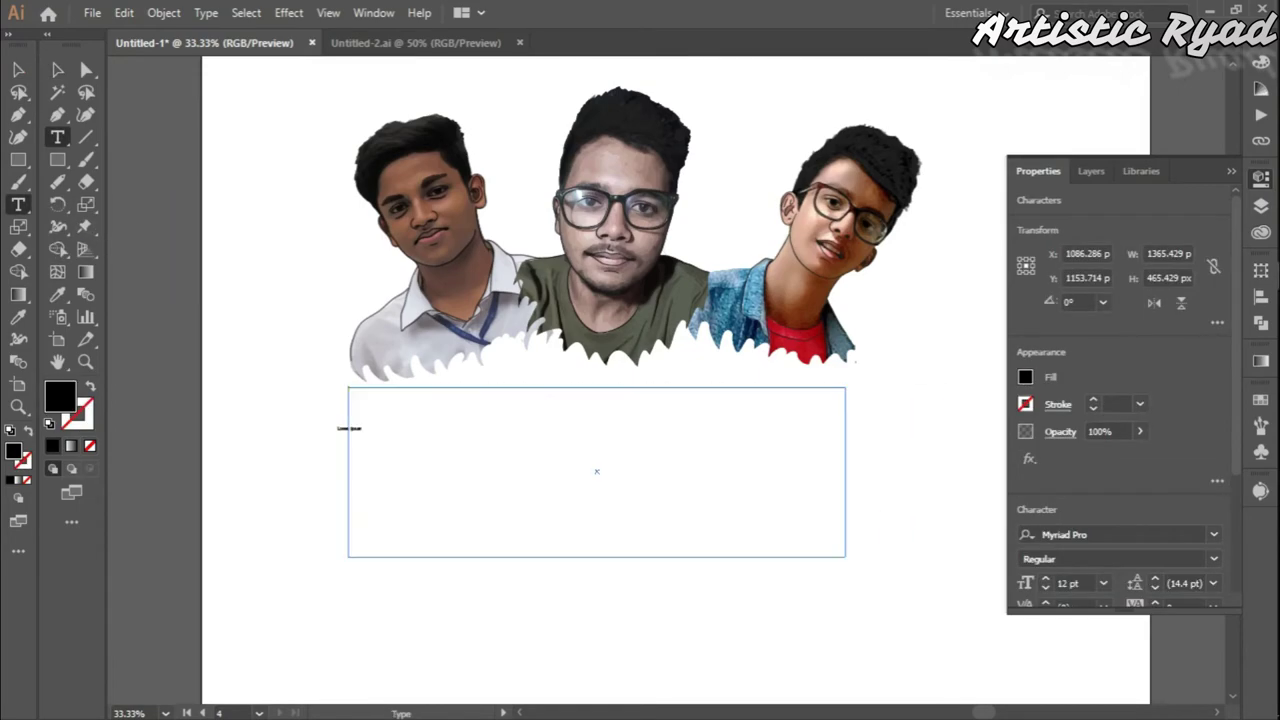
{"action": "type", "text": "N"}
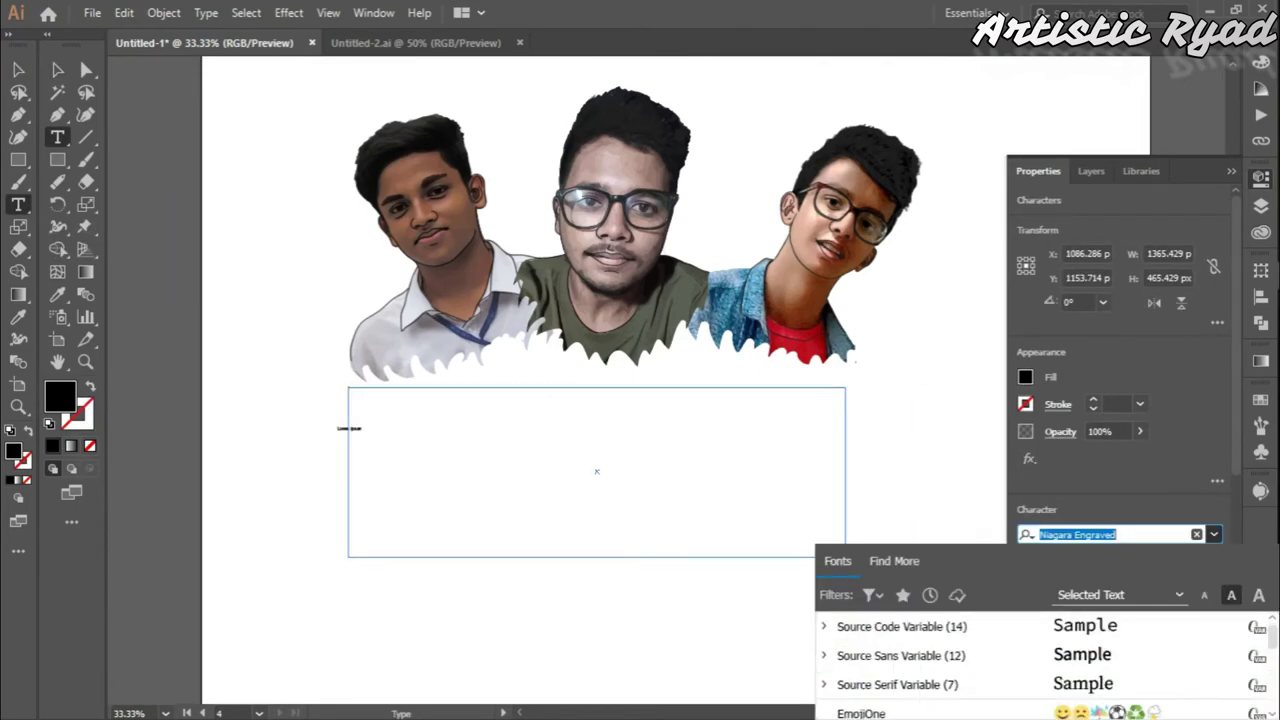
{"action": "type", "text": "Chiller"}
{"action": "key", "text": "Return"}
{"action": "left_click", "coordinate": [1103, 583]}
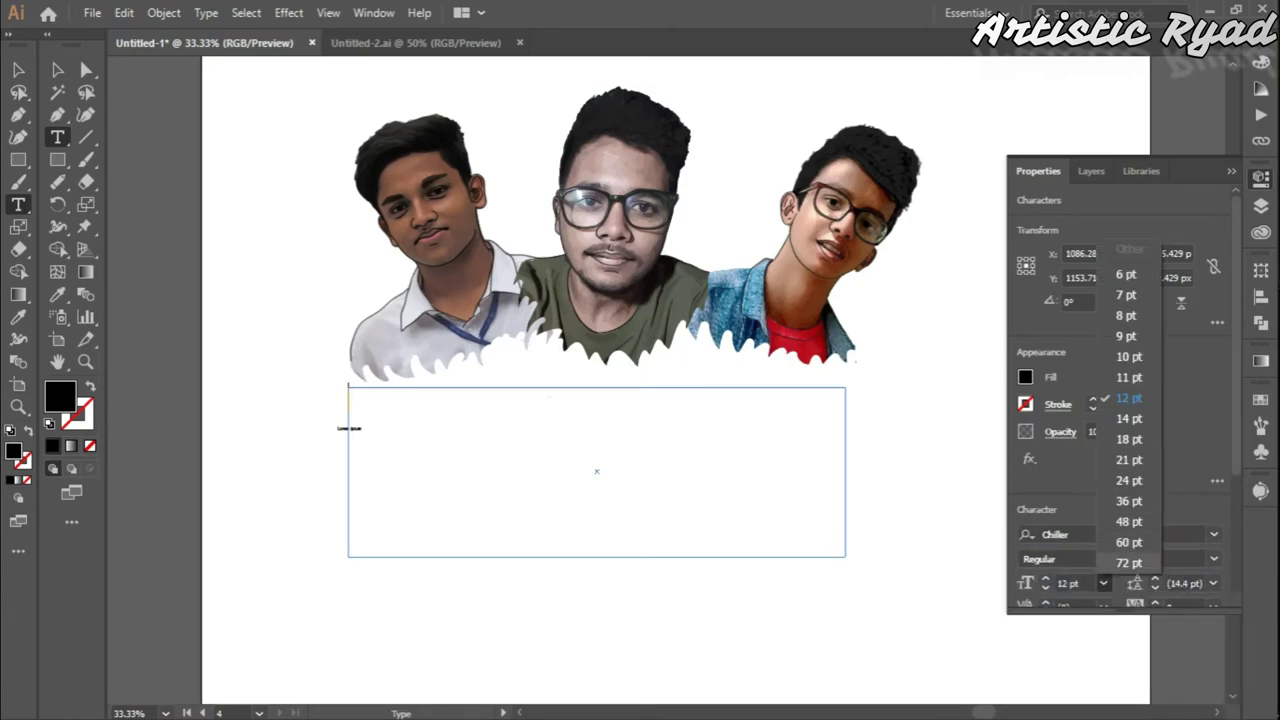
{"action": "left_click", "coordinate": [1075, 600]}
{"action": "type", "text": "J S Networ"}
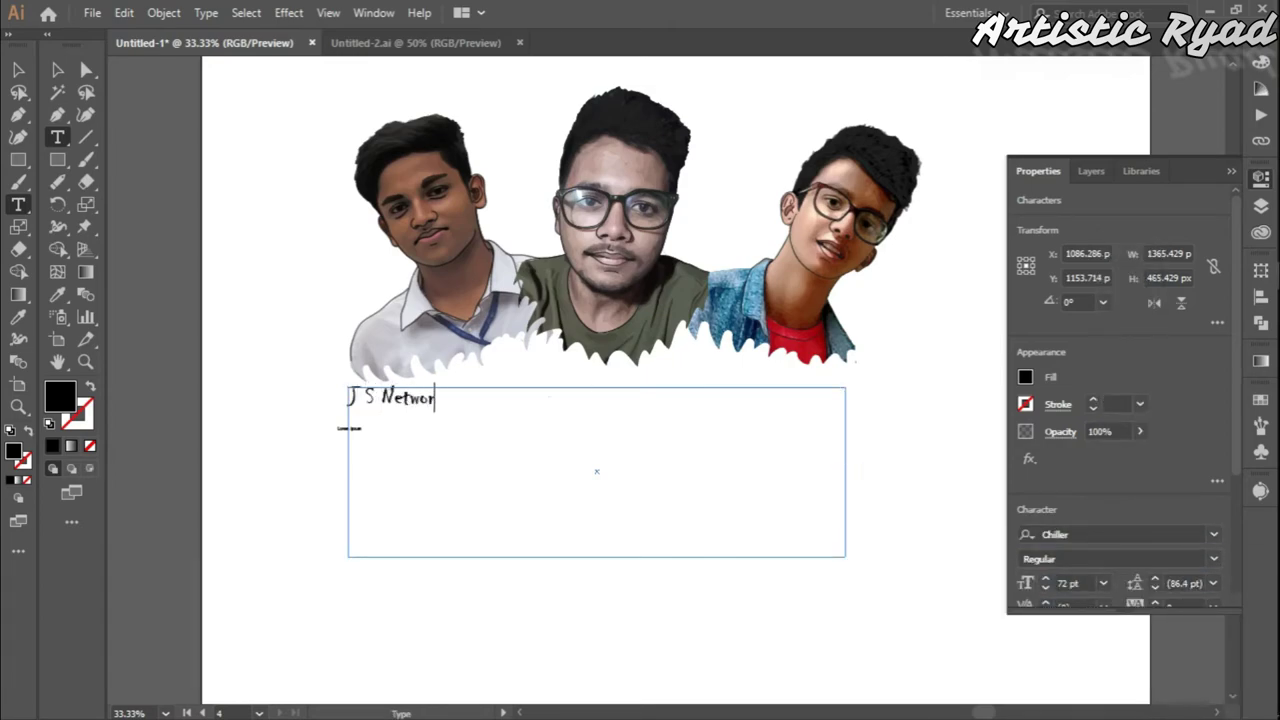
{"action": "type", "text": "k"}
{"action": "left_click", "coordinate": [1103, 583]}
{"action": "type", "text": "500"}
{"action": "key", "text": "Return"}
- Replace the placeholder text with the start of the title, 'JS Net'
{"action": "key", "text": "ctrl+shift+Left"}
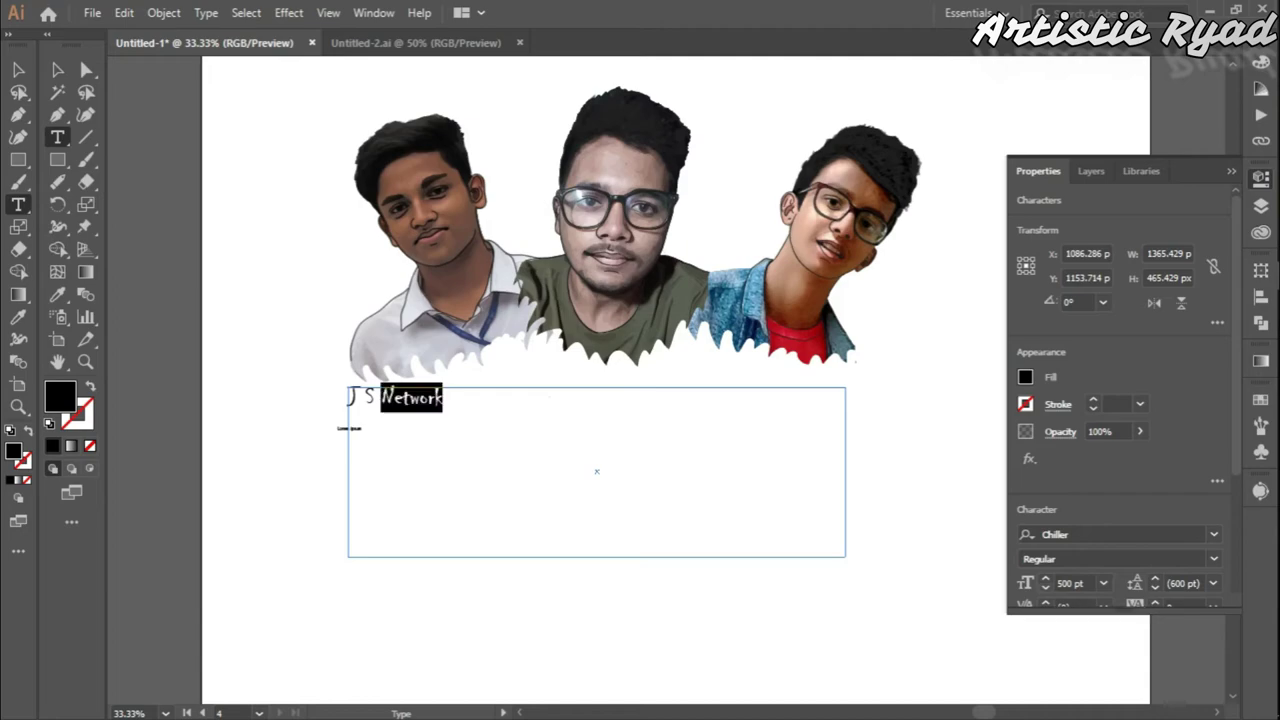
{"action": "key", "text": "ctrl+a"}
{"action": "key", "text": "BackSpace"}
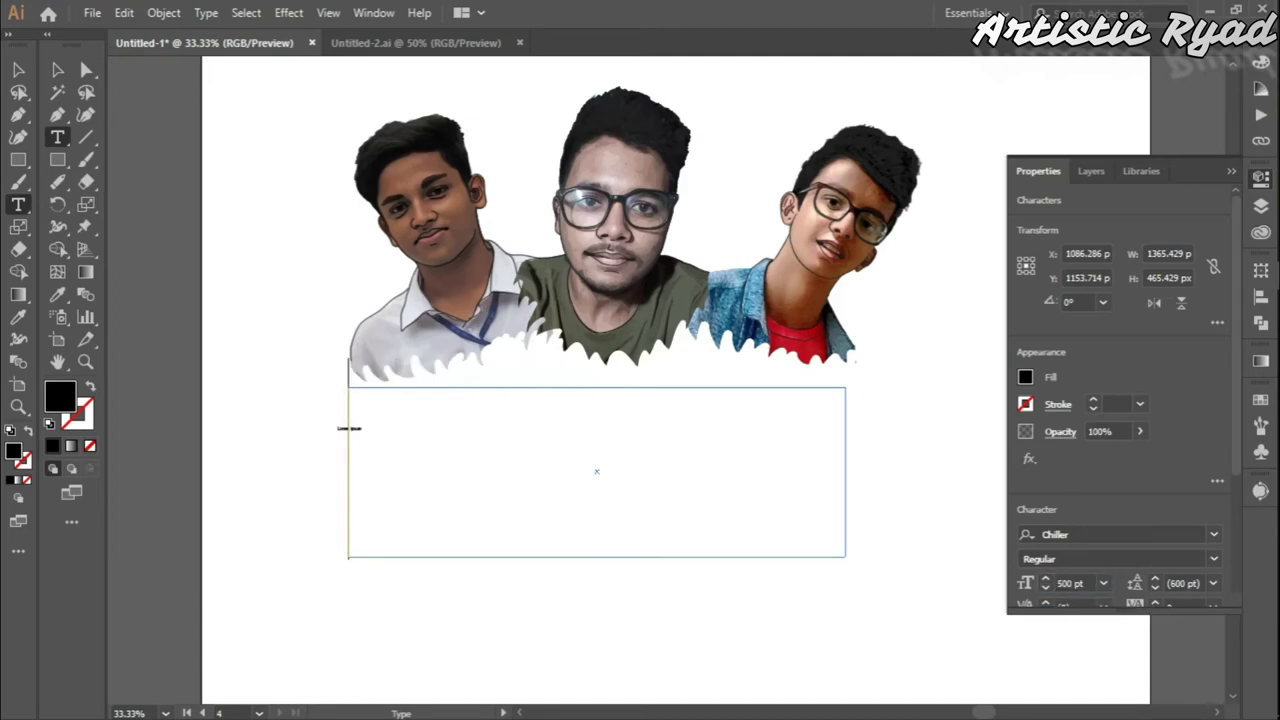
{"action": "type", "text": "JS Net-"}
{"action": "key", "text": "Escape"}
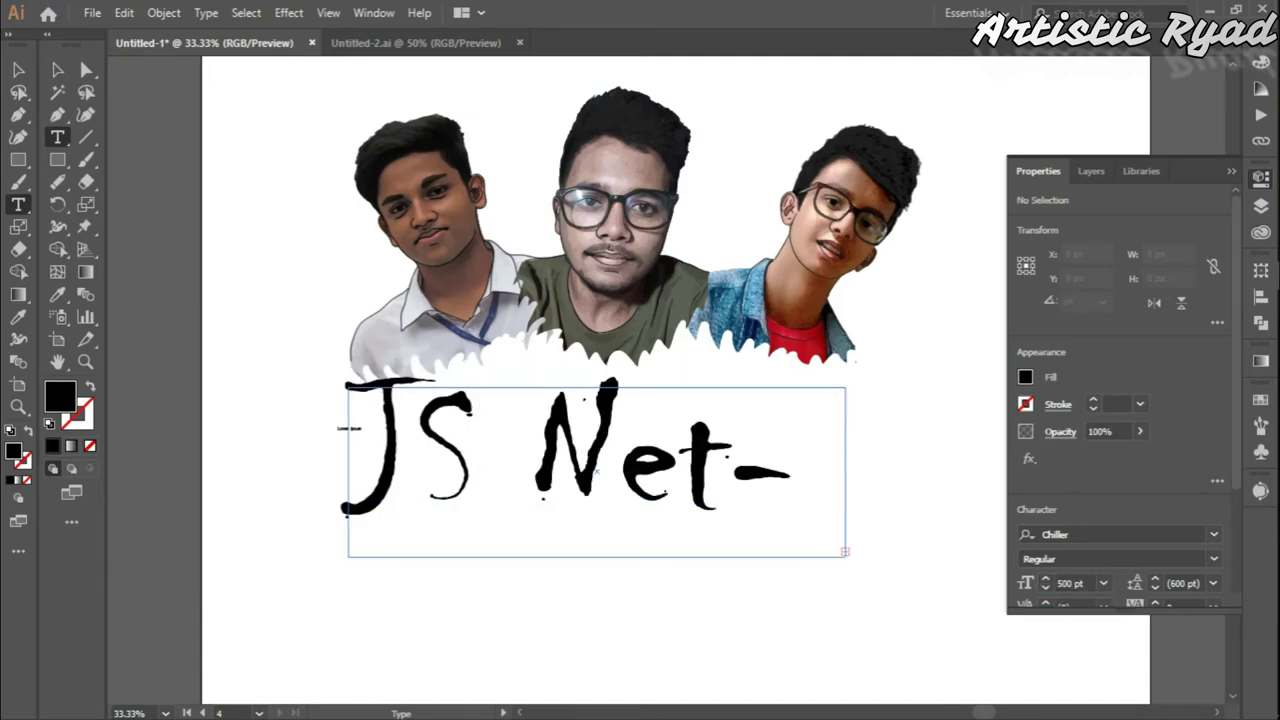
{"action": "type", "text": "v"}
{"action": "key", "text": "Escape"}
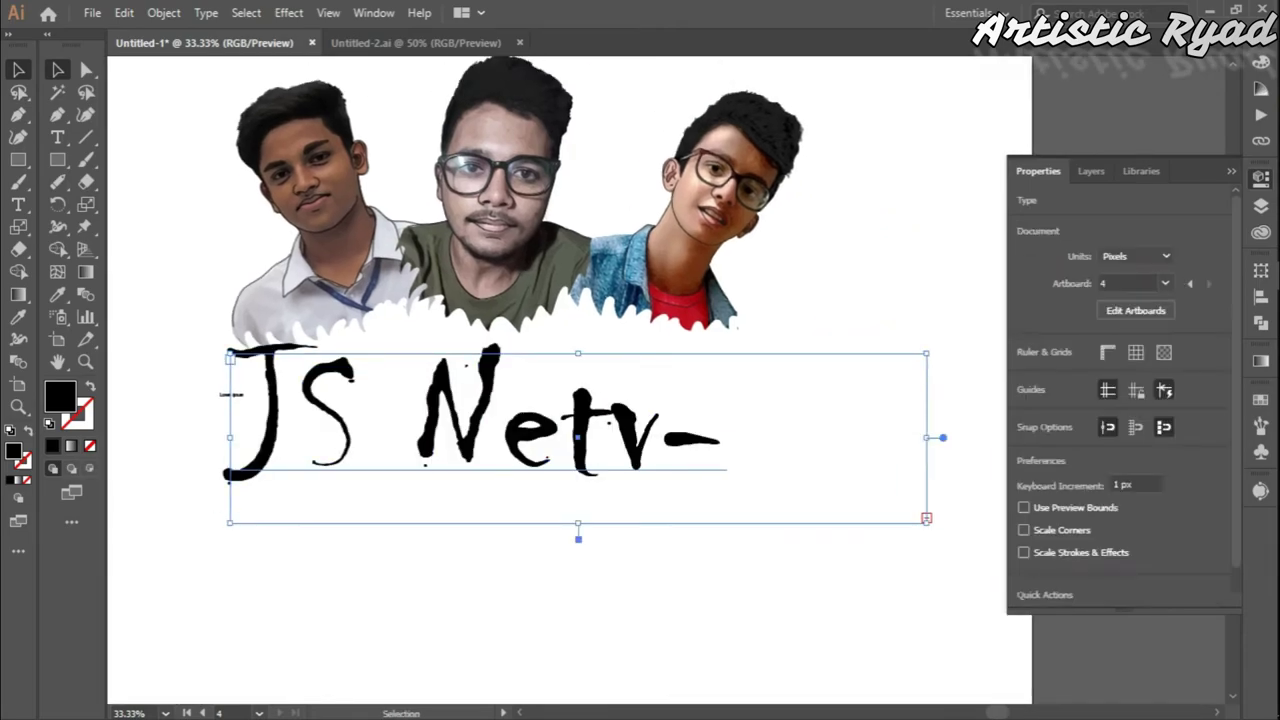
- Fix the typos so the title reads 'JS Network' and move it under the portraits
{"action": "key", "text": "t"}
{"action": "left_click", "coordinate": [740, 437]}
{"action": "key", "text": "ctrl+z"}
{"action": "left_click", "coordinate": [562, 437]}
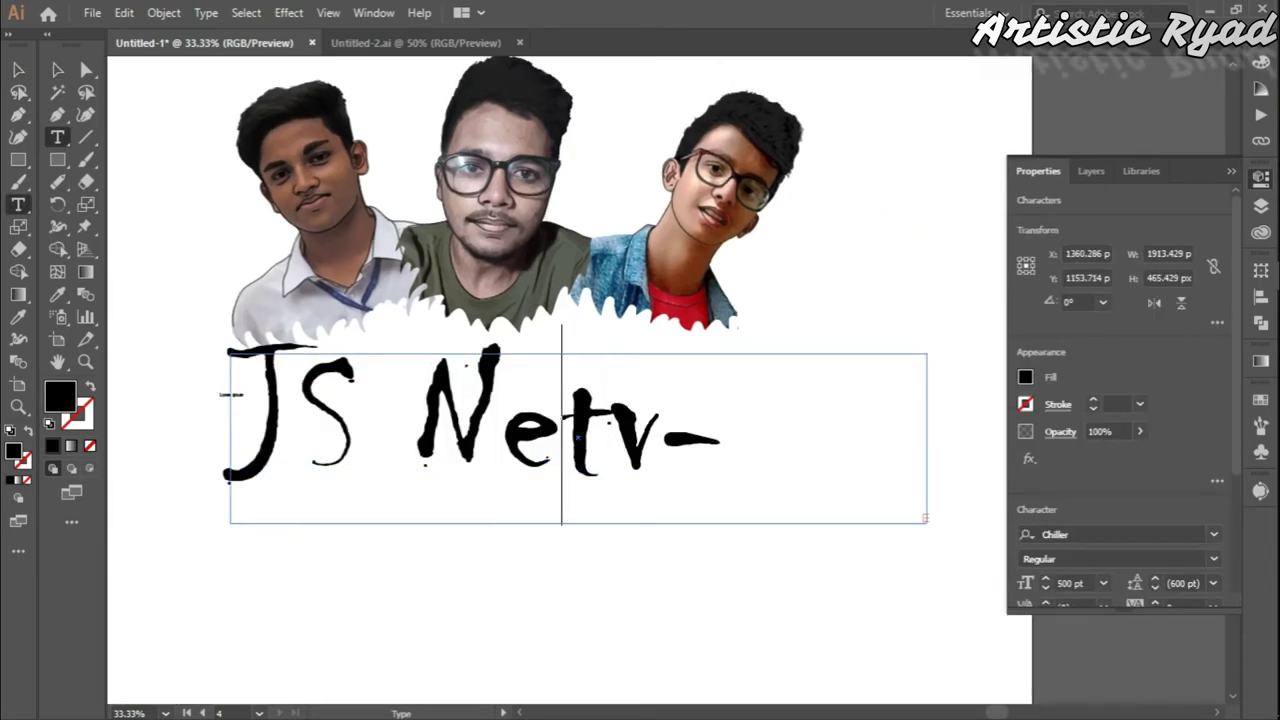
{"action": "type", "text": "vvwork"}
{"action": "key", "text": "Escape"}
{"action": "key", "text": "BackSpace"}
{"action": "type", "text": "t"}
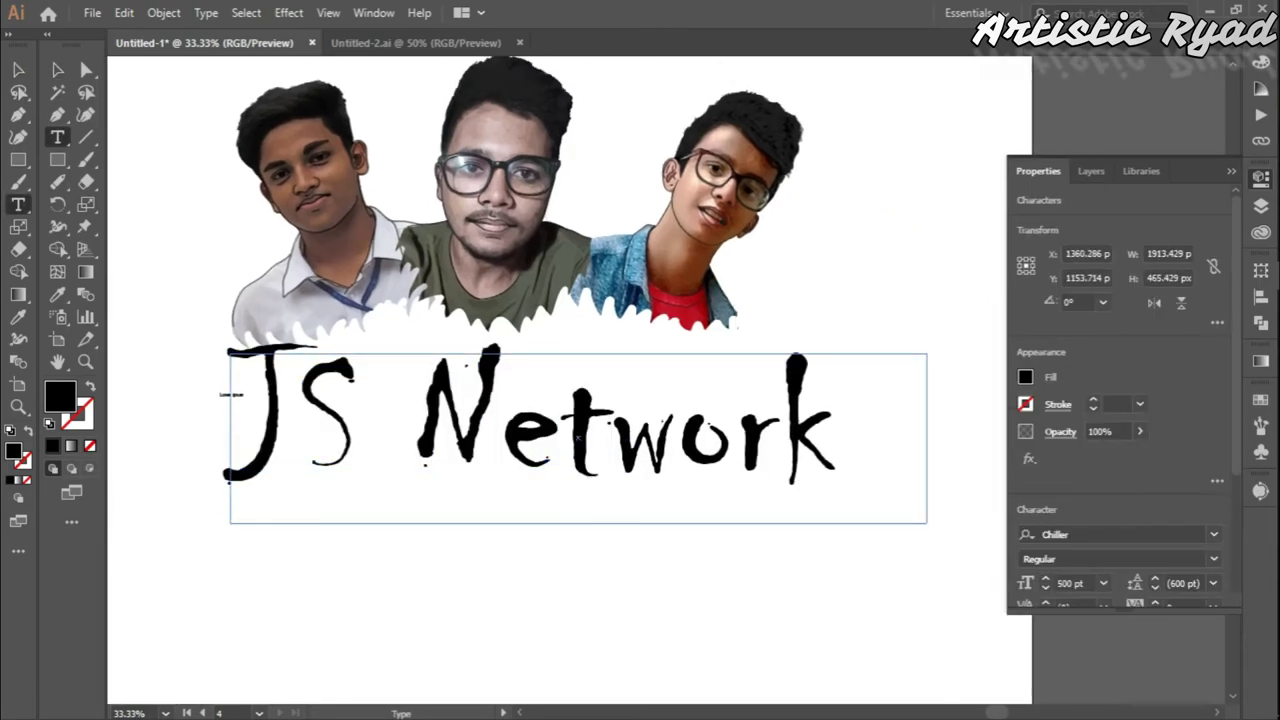
{"action": "key", "text": "Escape"}
{"action": "left_click_drag", "start_coordinate": [780, 440], "coordinate": [739, 377]}
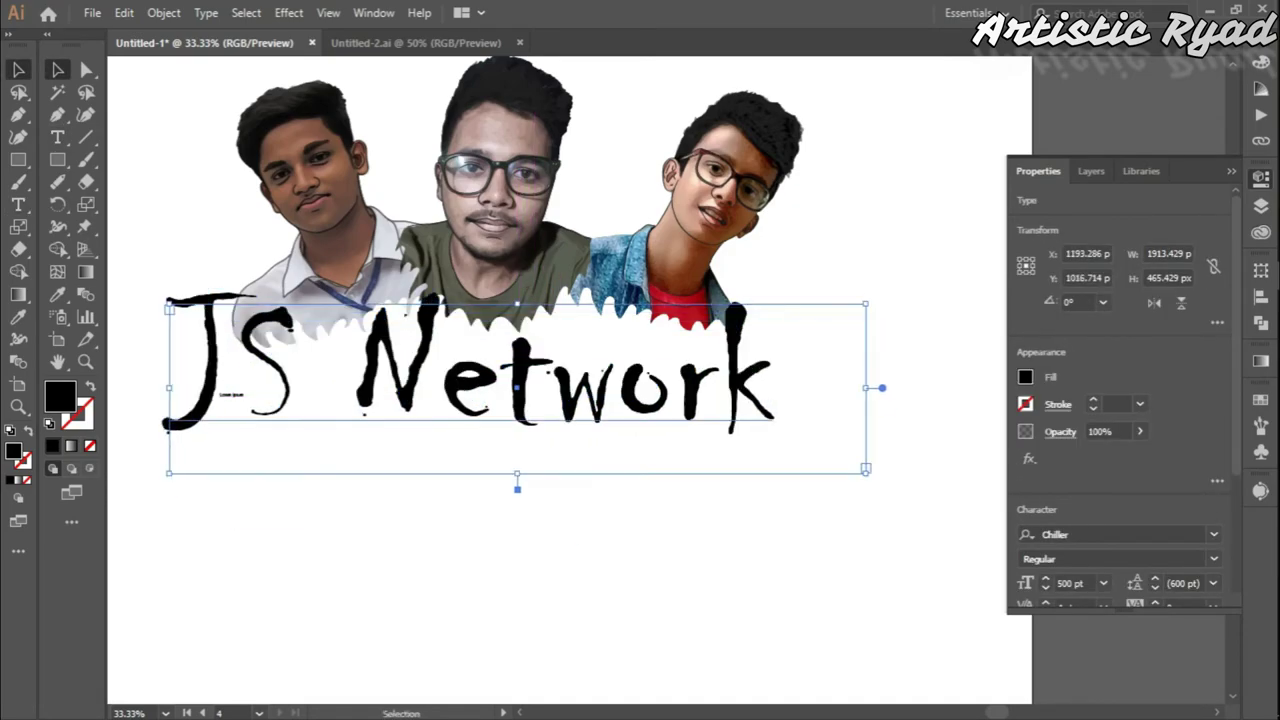
{"action": "scroll", "coordinate": [580, 380], "scroll_direction": "up", "scroll_amount": 3}
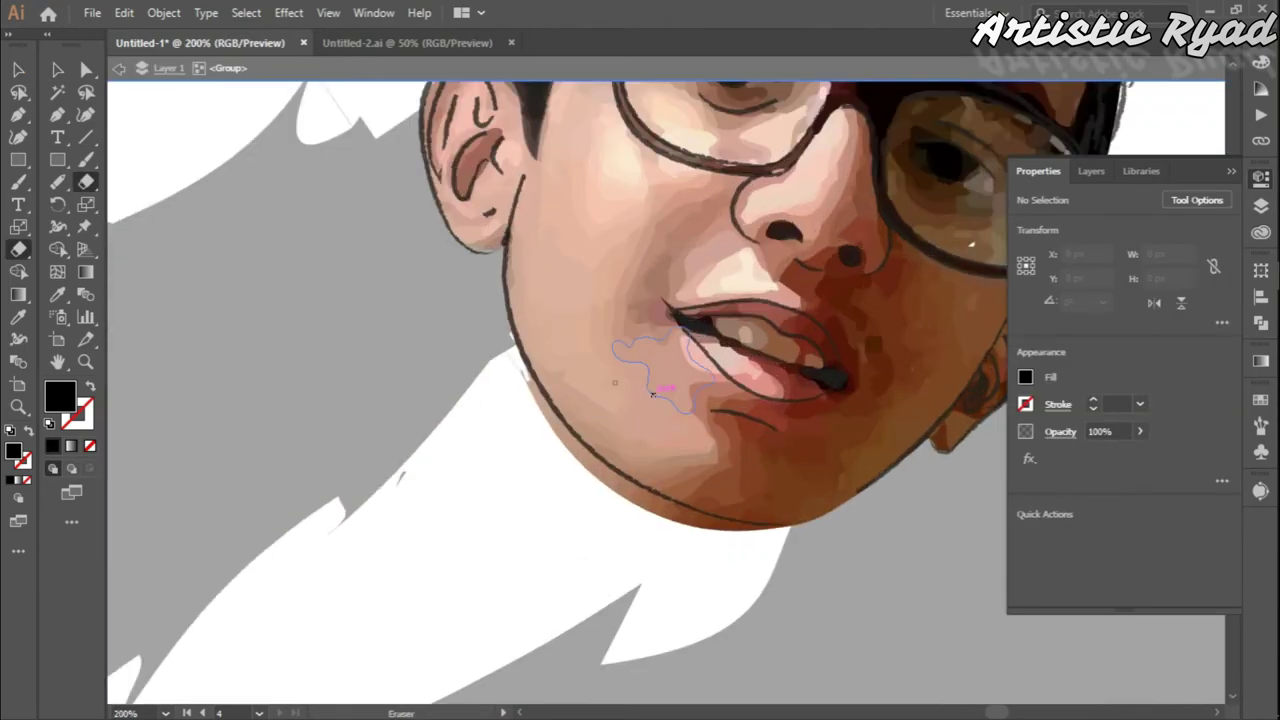
- Erase along the chin outline, zooming in and adjusting the eraser size
{"action": "scroll", "coordinate": [652, 394], "scroll_direction": "up", "scroll_amount": 2}
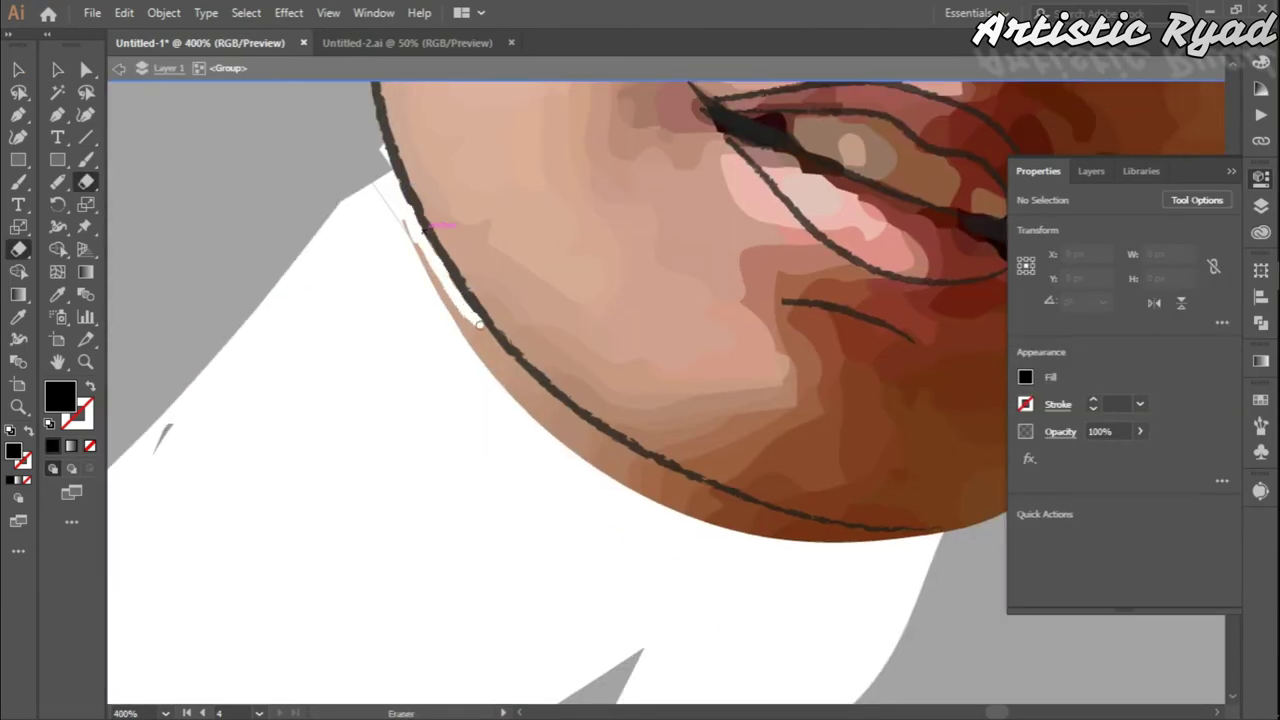
{"action": "left_click_drag", "start_coordinate": [508, 362], "coordinate": [632, 449]}
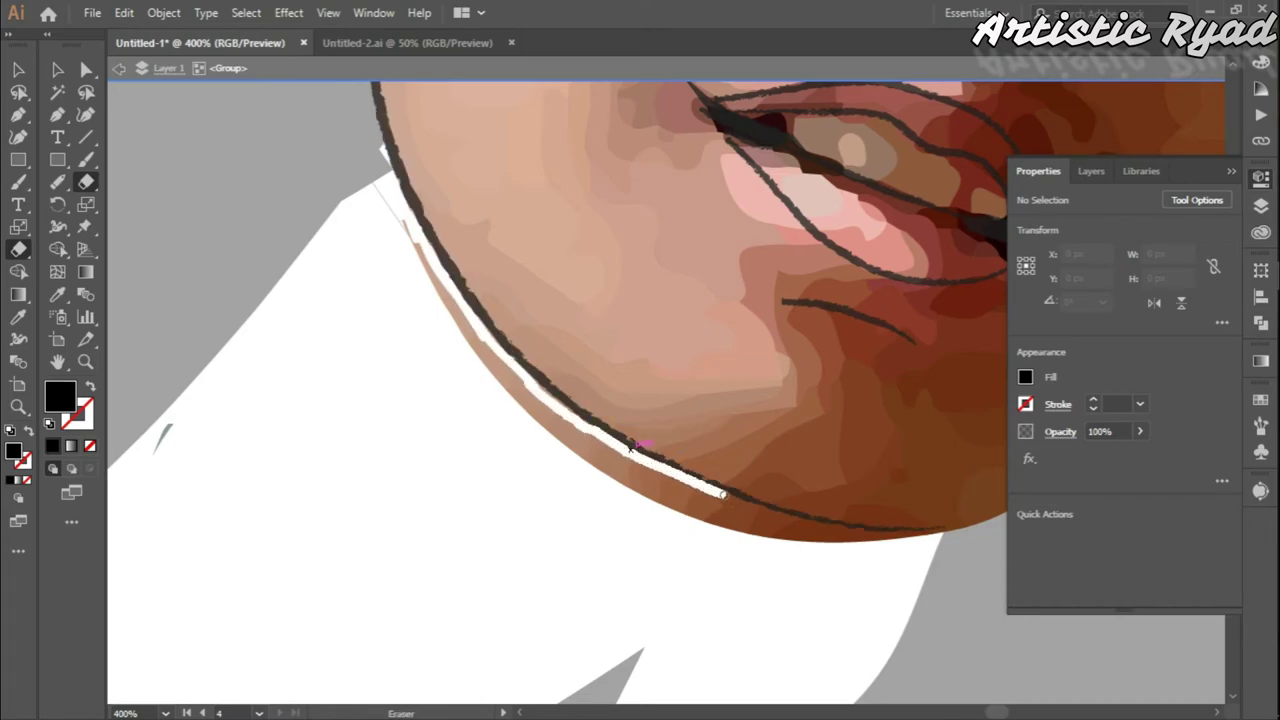
{"action": "key", "text": "ctrl+equal"}
{"action": "left_click_drag", "start_coordinate": [194, 262], "coordinate": [586, 486]}
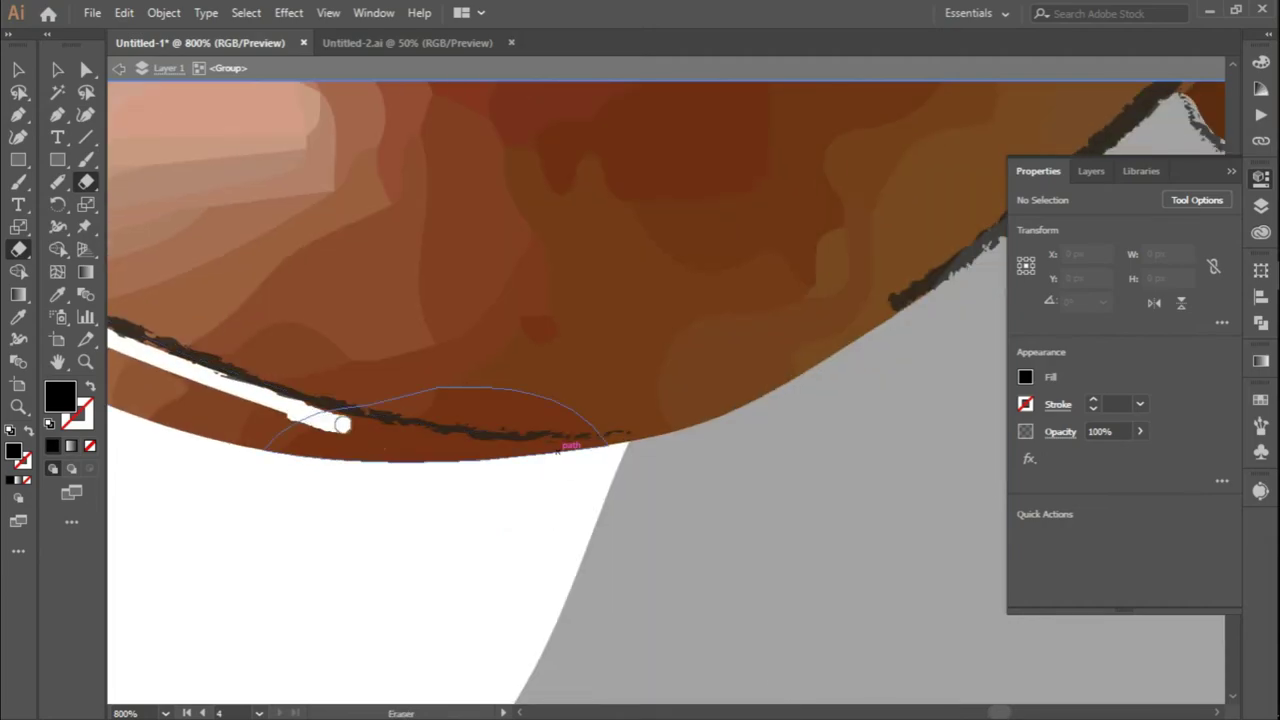
{"action": "key", "text": "ctrl+minus"}
{"action": "key", "text": "ctrl+minus"}
{"action": "key", "text": "Return"}
{"action": "key", "text": "Escape"}
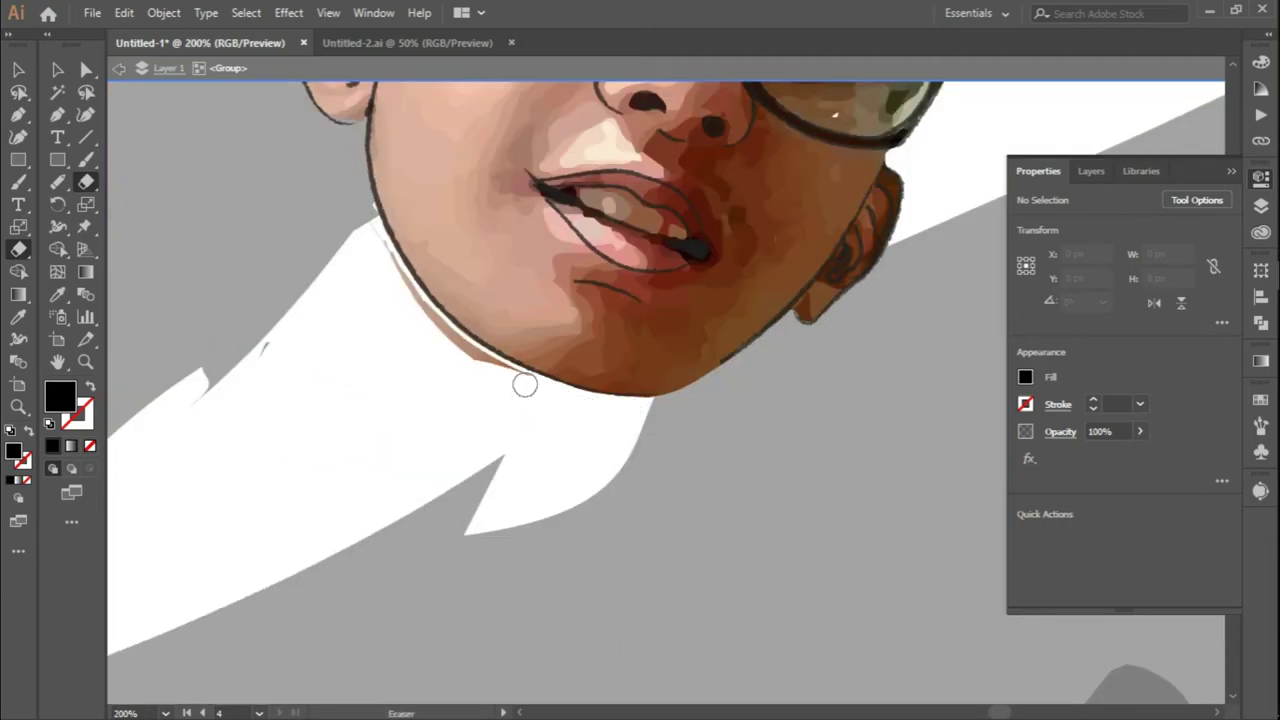
{"action": "key", "text": "ctrl+minus"}
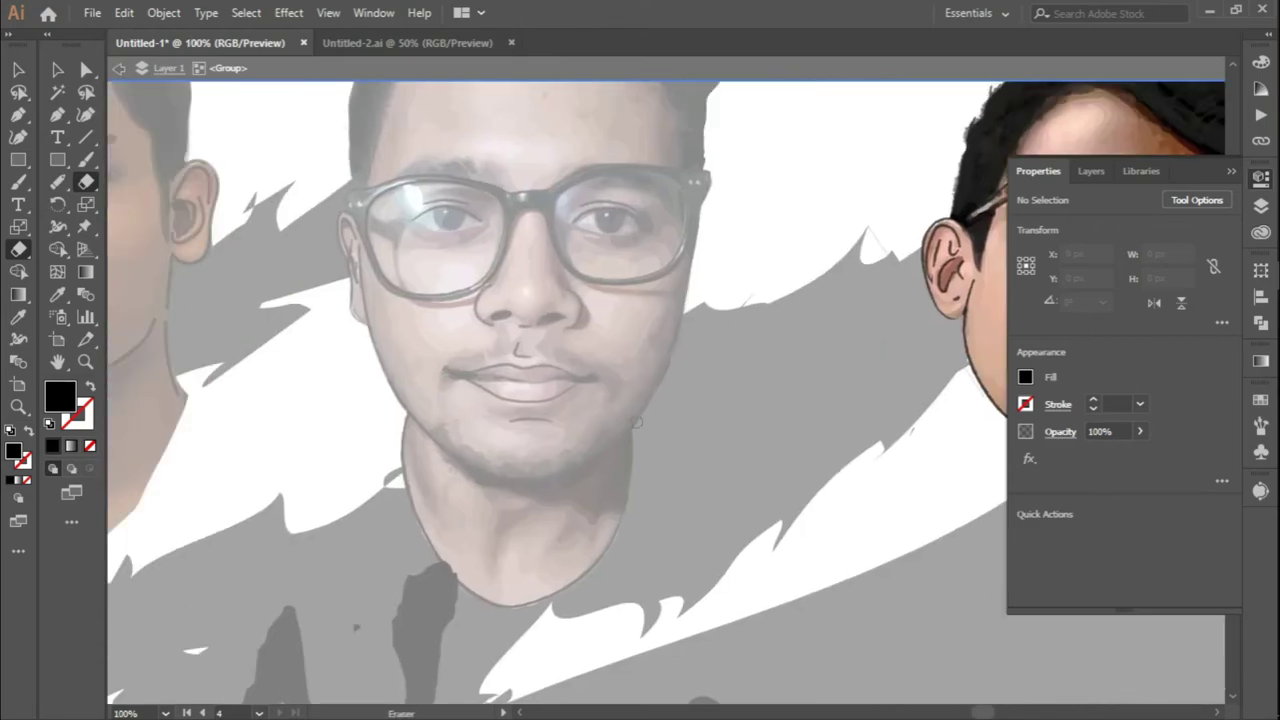
{"action": "key", "text": "b"}
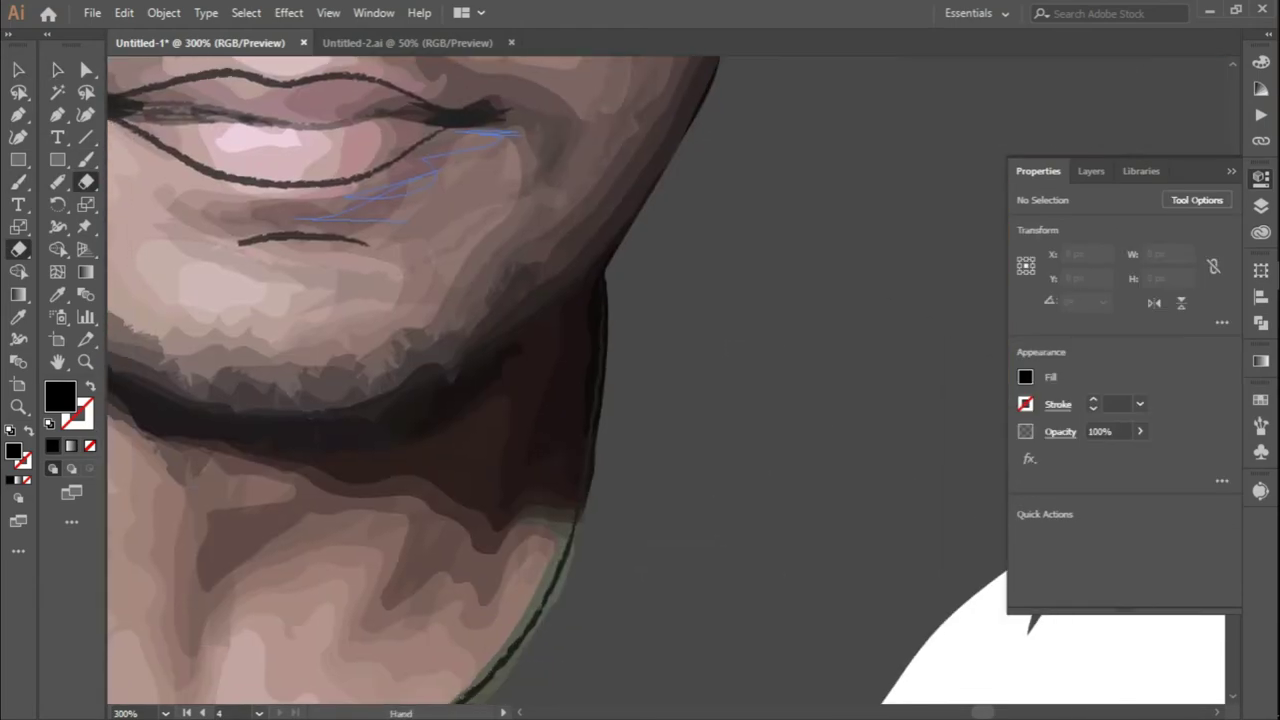
- Erase the middle portrait's neck below the jaw
{"action": "left_click_drag", "start_coordinate": [620, 285], "coordinate": [140, 470]}
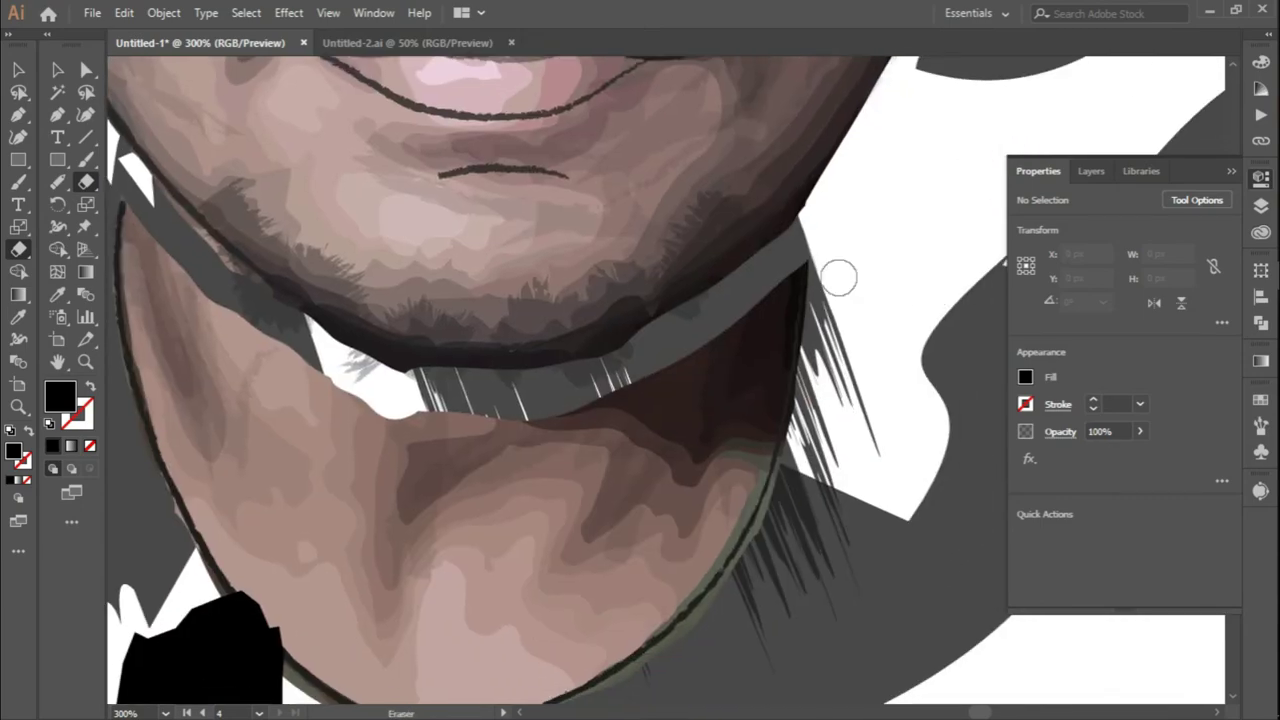
{"action": "left_click_drag", "start_coordinate": [843, 277], "coordinate": [726, 574]}
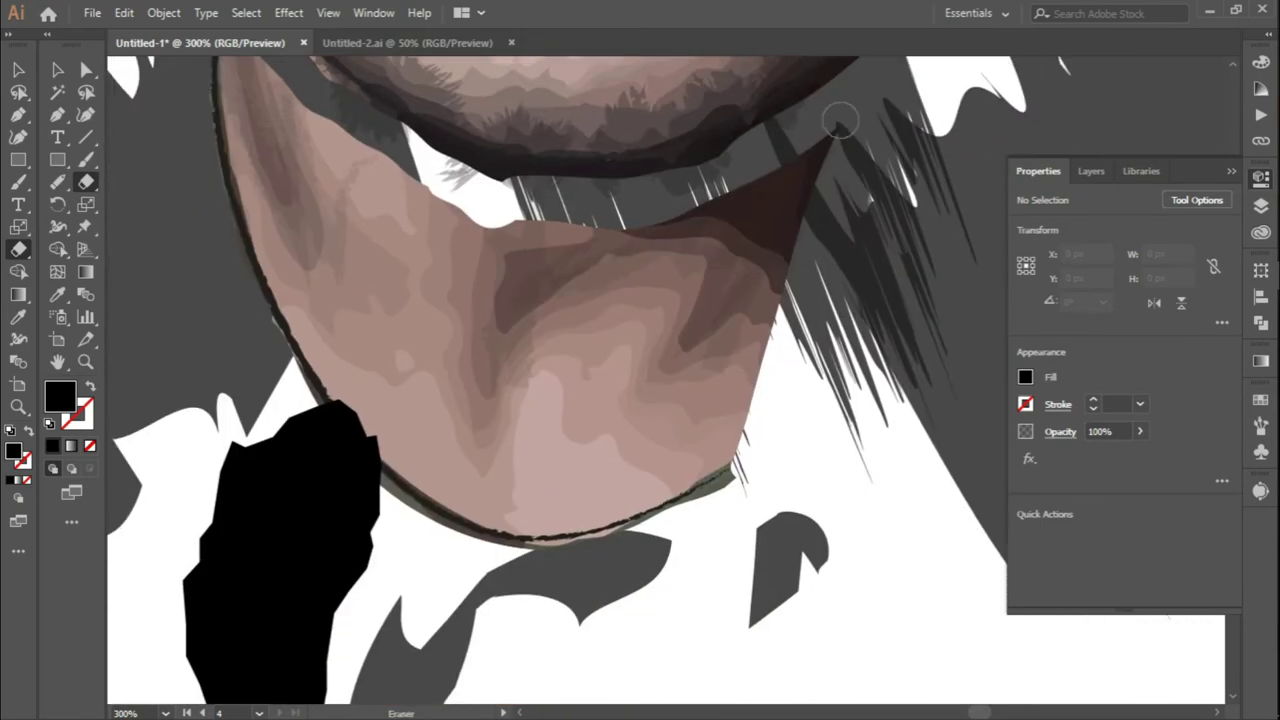
{"action": "left_click_drag", "start_coordinate": [737, 457], "coordinate": [773, 174]}
{"action": "mouse_move", "coordinate": [563, 566]}
{"action": "left_mouse_down"}
{"action": "mouse_move", "coordinate": [640, 243]}
{"action": "mouse_move", "coordinate": [493, 372]}
{"action": "mouse_move", "coordinate": [434, 449]}
{"action": "mouse_move", "coordinate": [294, 349]}
{"action": "mouse_move", "coordinate": [506, 223]}
{"action": "mouse_move", "coordinate": [376, 158]}
{"action": "left_mouse_up"}
{"action": "scroll", "coordinate": [371, 300], "scroll_direction": "up", "scroll_amount": 4}
{"action": "mouse_move", "coordinate": [371, 423]}
{"action": "left_mouse_down"}
{"action": "mouse_move", "coordinate": [543, 357]}
{"action": "mouse_move", "coordinate": [466, 374]}
{"action": "mouse_move", "coordinate": [513, 414]}
{"action": "left_mouse_up"}
{"action": "scroll", "coordinate": [513, 414], "scroll_direction": "up", "scroll_amount": 5}
- Erase along the lower jawlines and chin edges of the other heads
{"action": "key", "text": "ctrl+plus"}
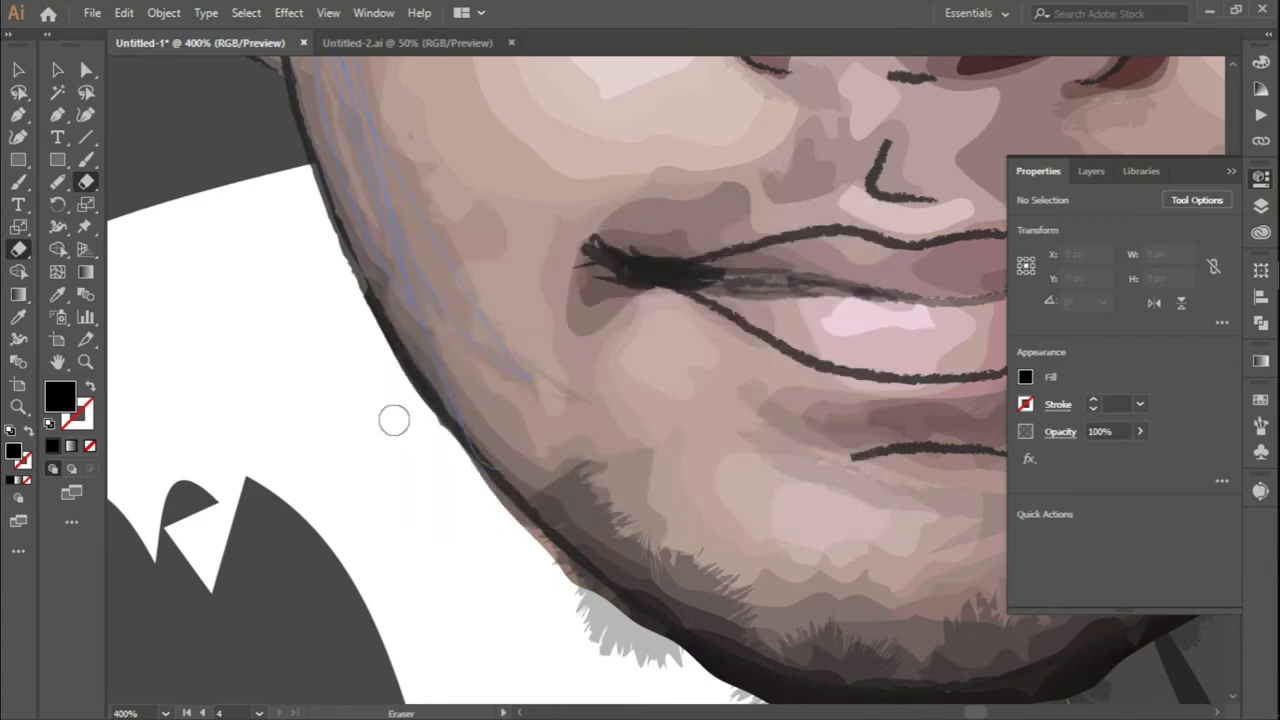
{"action": "scroll", "coordinate": [523, 539], "scroll_direction": "down", "scroll_amount": 2}
{"action": "left_click_drag", "start_coordinate": [371, 451], "coordinate": [857, 486]}
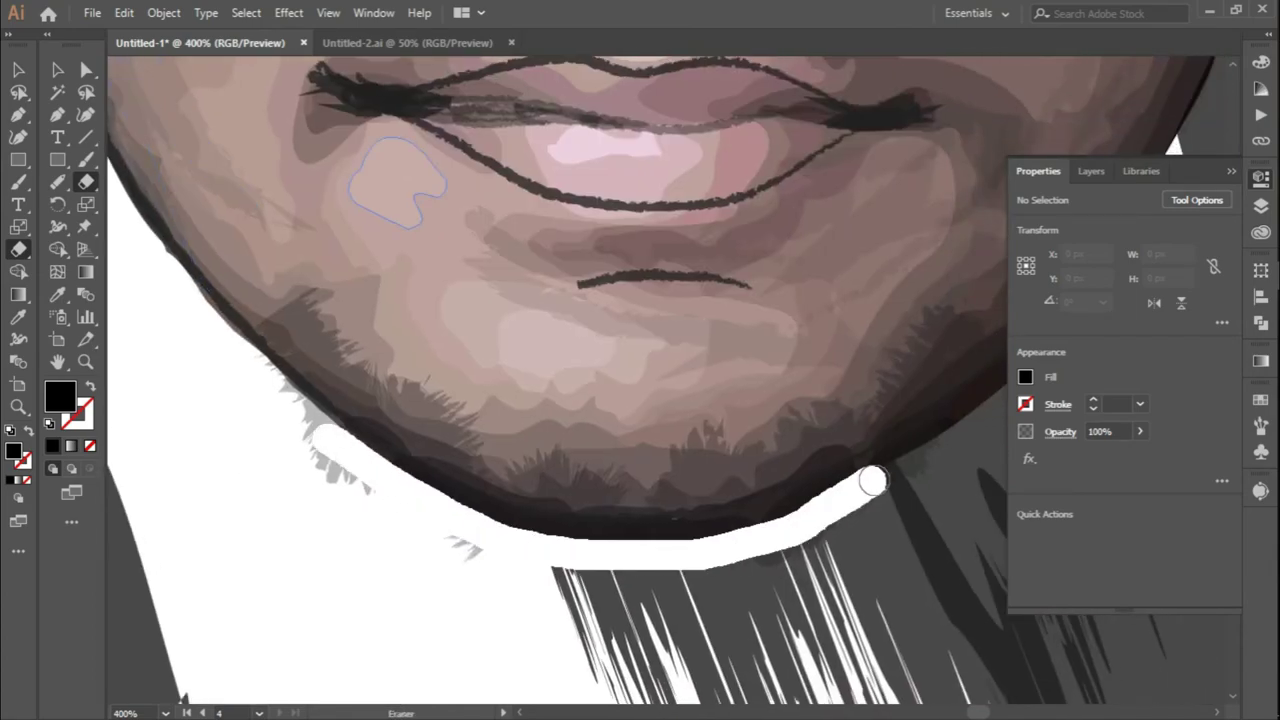
{"action": "scroll", "coordinate": [857, 486], "scroll_direction": "down", "scroll_amount": 3}
{"action": "scroll", "coordinate": [640, 400], "scroll_direction": "down", "scroll_amount": 3}
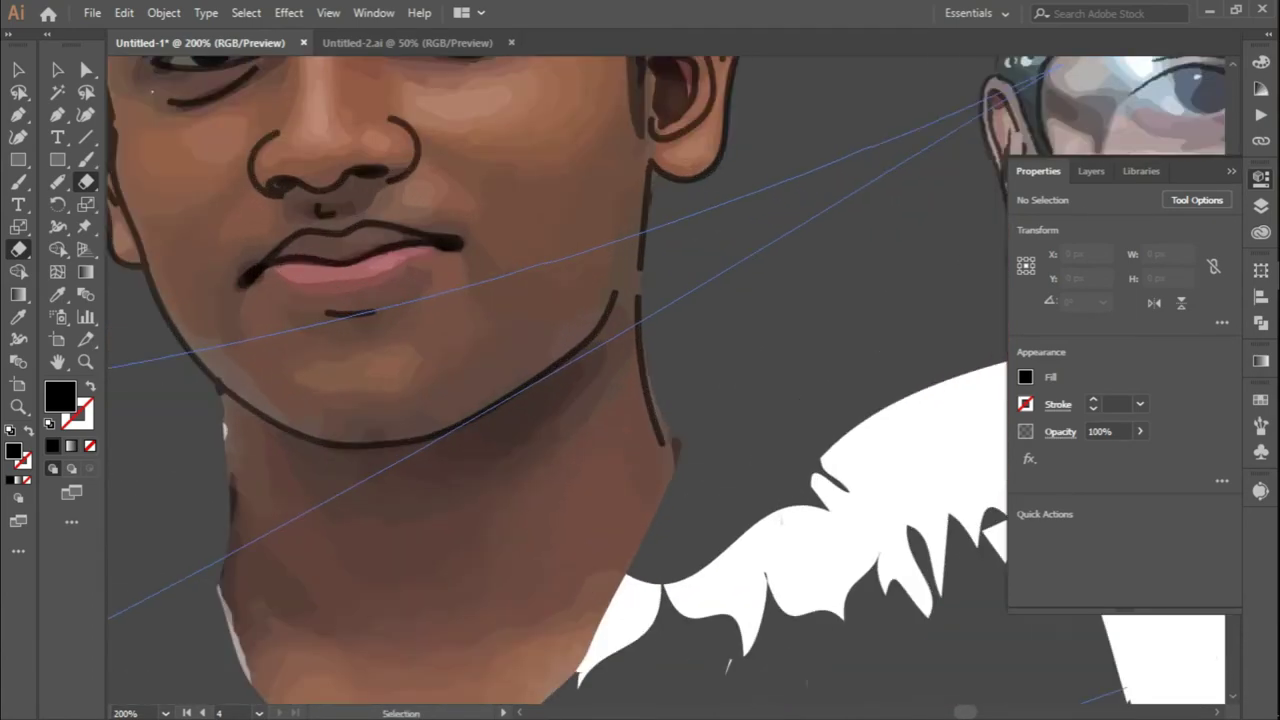
{"action": "scroll", "coordinate": [640, 400], "scroll_direction": "up", "scroll_amount": 5}
{"action": "left_click_drag", "start_coordinate": [920, 95], "coordinate": [637, 545]}
{"action": "scroll", "coordinate": [637, 545], "scroll_direction": "down", "scroll_amount": 3}
{"action": "left_click_drag", "start_coordinate": [985, 230], "coordinate": [305, 598]}
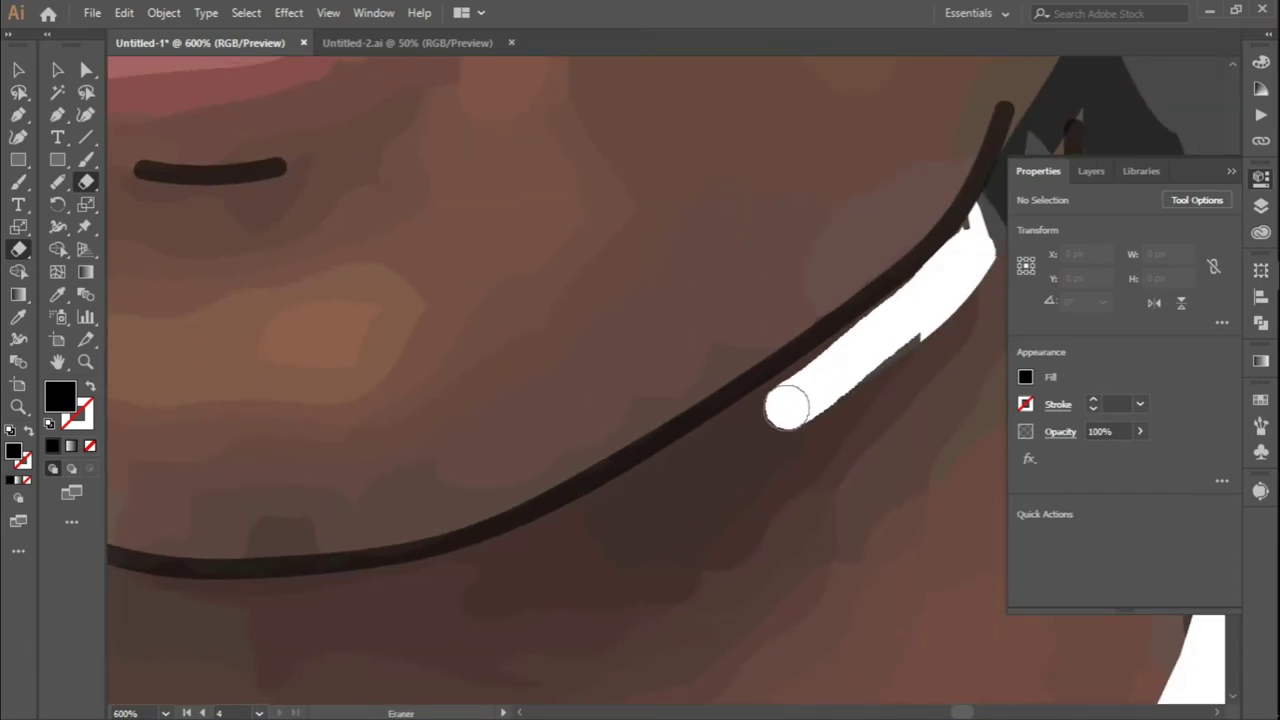
{"action": "scroll", "coordinate": [556, 536], "scroll_direction": "down", "scroll_amount": 2}
{"action": "left_click_drag", "start_coordinate": [789, 531], "coordinate": [437, 451]}
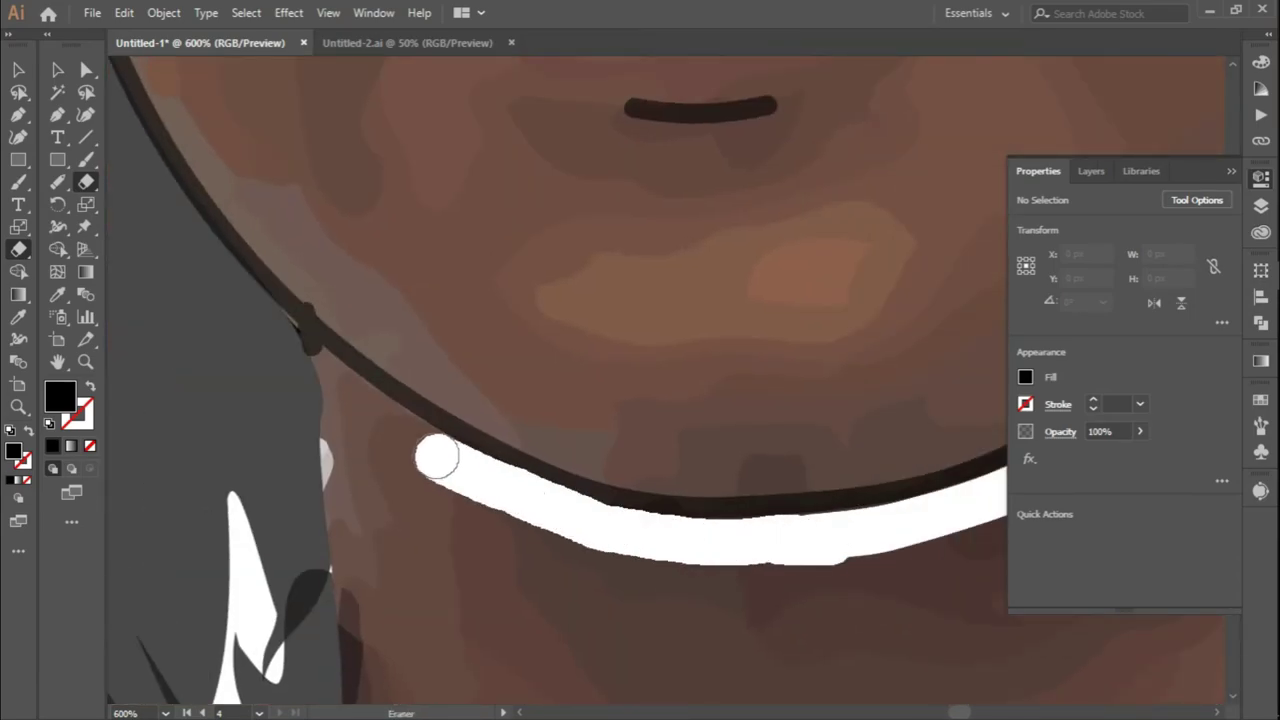
- Erase the area right of the jaw and the remaining neck fill with a resized eraser
{"action": "scroll", "coordinate": [437, 451], "scroll_direction": "down", "scroll_amount": 2}
{"action": "scroll", "coordinate": [760, 241], "scroll_direction": "down", "scroll_amount": 2}
{"action": "left_click_drag", "start_coordinate": [760, 241], "coordinate": [780, 350]}
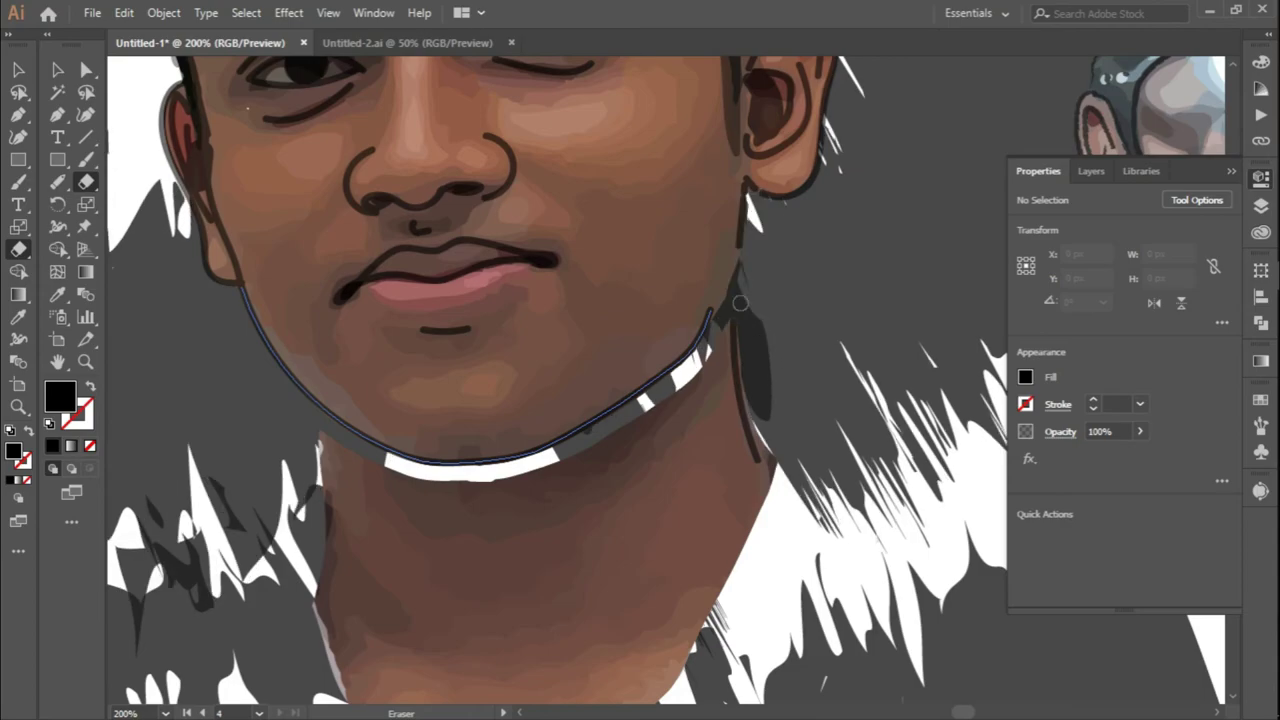
{"action": "scroll", "coordinate": [777, 306], "scroll_direction": "down", "scroll_amount": 1}
{"action": "key", "text": "Return"}
{"action": "key", "text": "Return"}
{"action": "mouse_move", "coordinate": [714, 257]}
{"action": "left_mouse_down"}
{"action": "mouse_move", "coordinate": [423, 414]}
{"action": "mouse_move", "coordinate": [429, 449]}
{"action": "mouse_move", "coordinate": [657, 449]}
{"action": "left_mouse_up"}
{"action": "scroll", "coordinate": [705, 365], "scroll_direction": "down", "scroll_amount": 5}
{"action": "scroll", "coordinate": [705, 365], "scroll_direction": "down", "scroll_amount": 3}
{"action": "scroll", "coordinate": [705, 365], "scroll_direction": "down", "scroll_amount": 2}
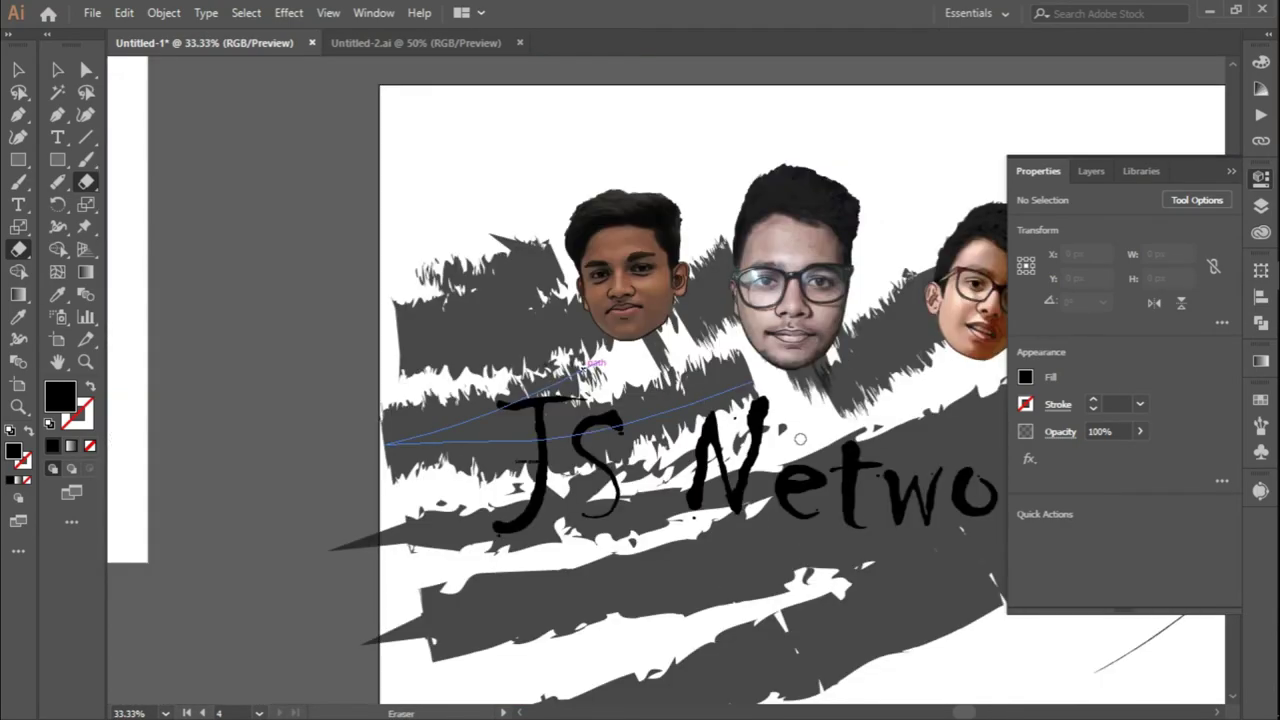
- Delete the existing grey brush strokes under the portraits
{"action": "key", "text": "v"}
{"action": "left_click", "coordinate": [492, 598]}
{"action": "key", "text": "Delete"}
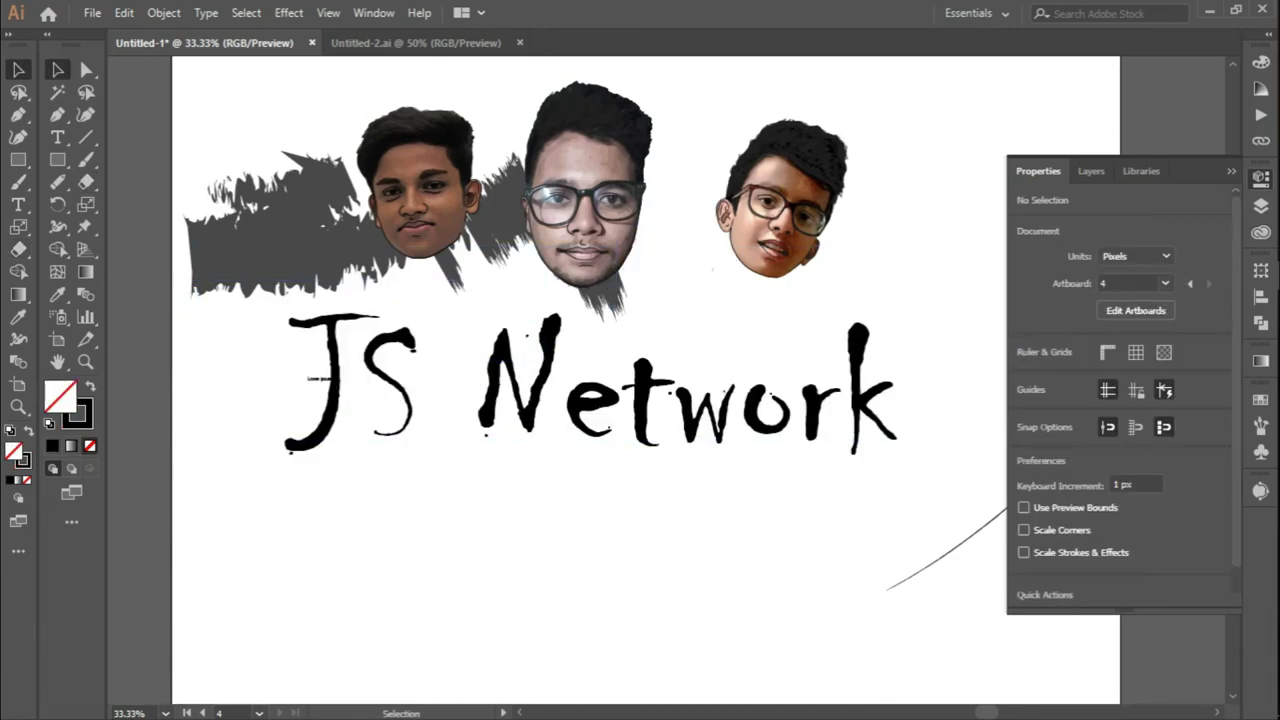
{"action": "key", "text": "shift+e"}
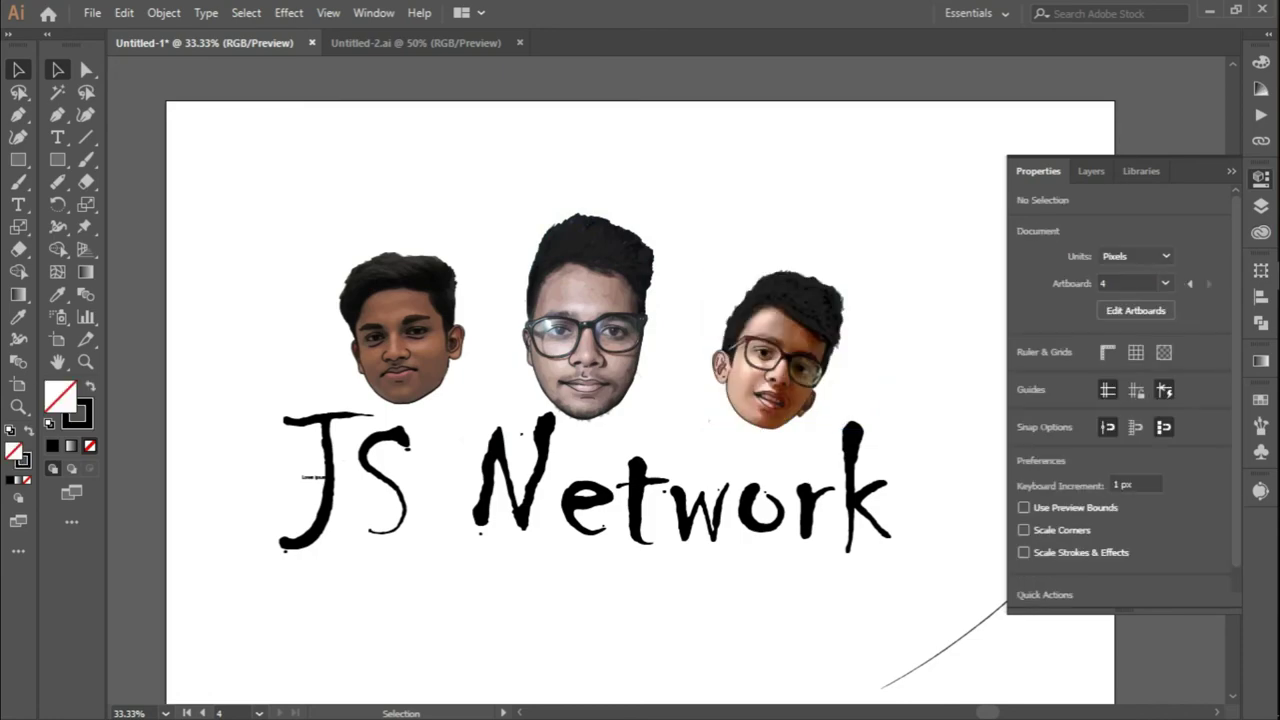
{"action": "key", "text": "b"}
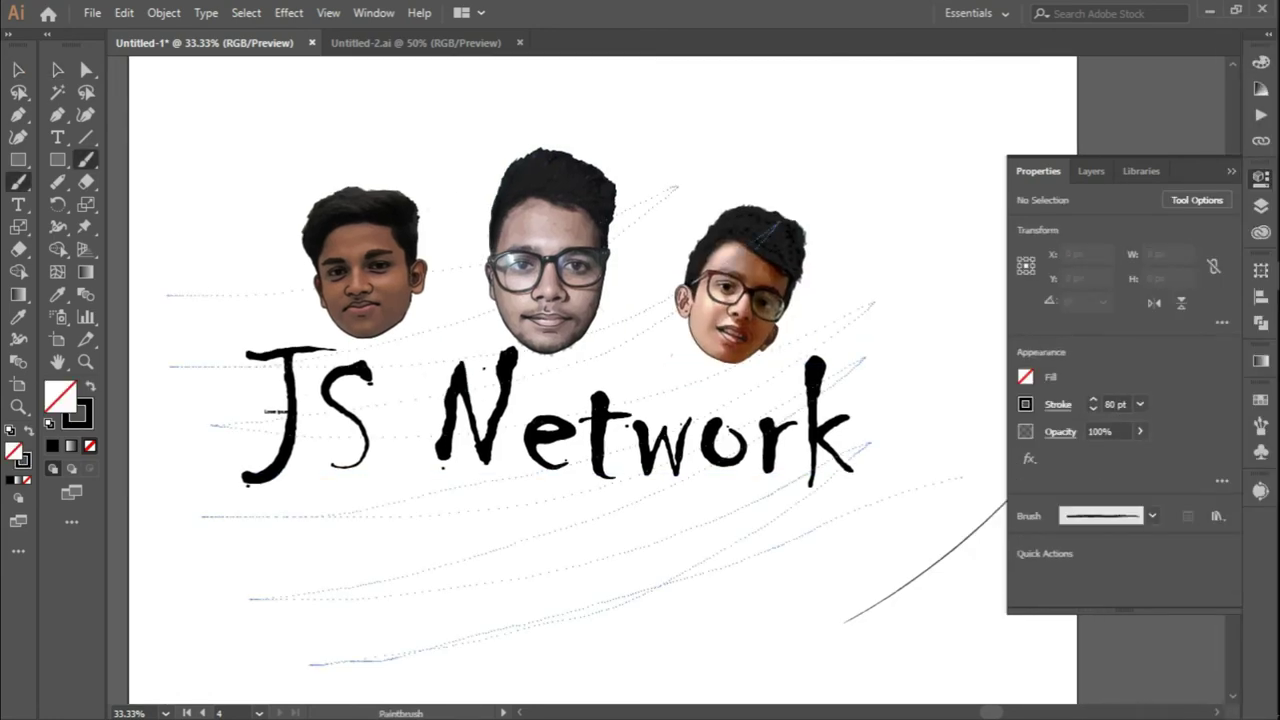
- Give all painted strokes a rough charcoal brush and send them behind the faces and text
{"action": "left_click", "coordinate": [1152, 516]}
{"action": "key", "text": "v"}
{"action": "key", "text": "ctrl+a"}
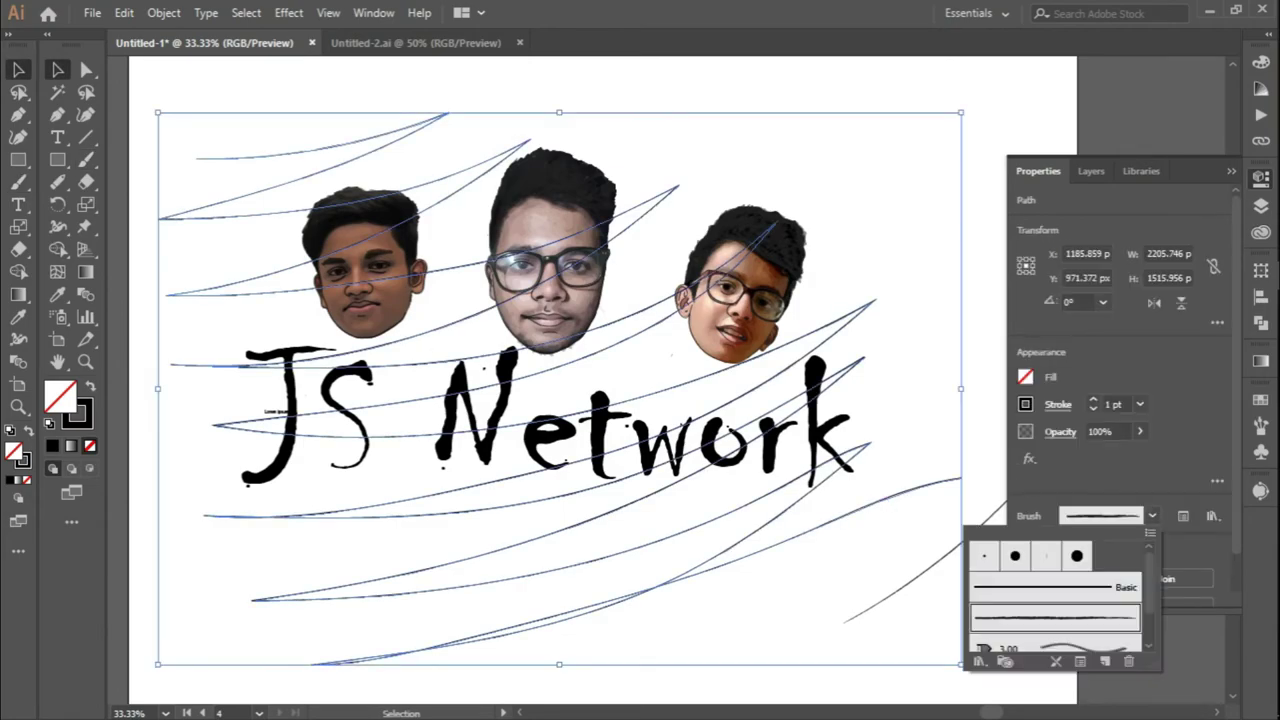
{"action": "left_click", "coordinate": [1054, 617]}
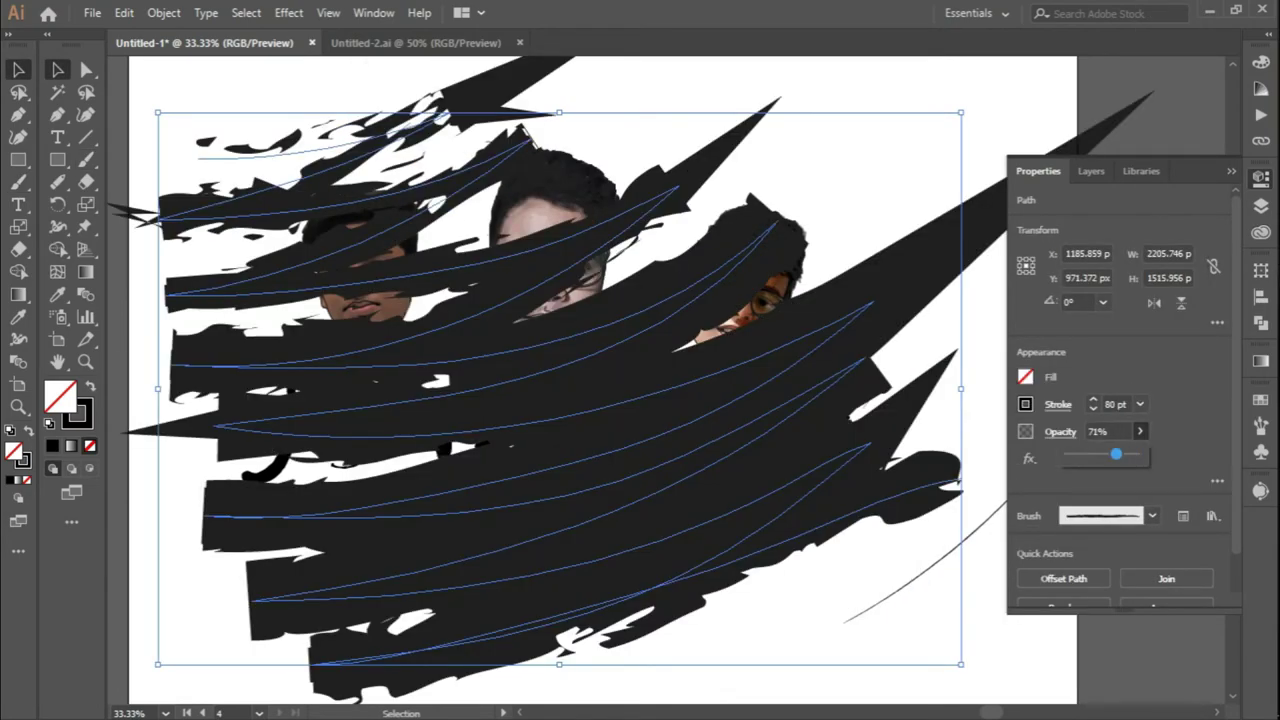
{"action": "key", "text": "ctrl+shift+bracketleft"}
{"action": "key", "text": "ctrl+shift+a"}
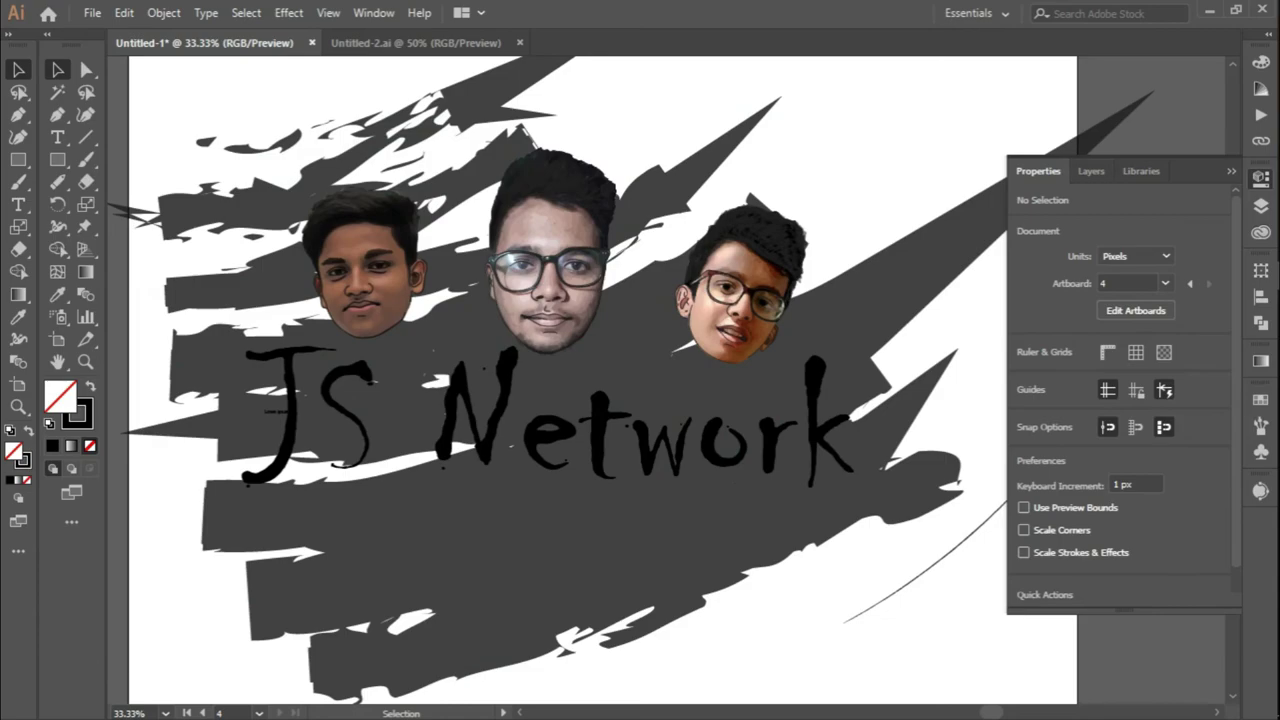
{"action": "key", "text": "b"}
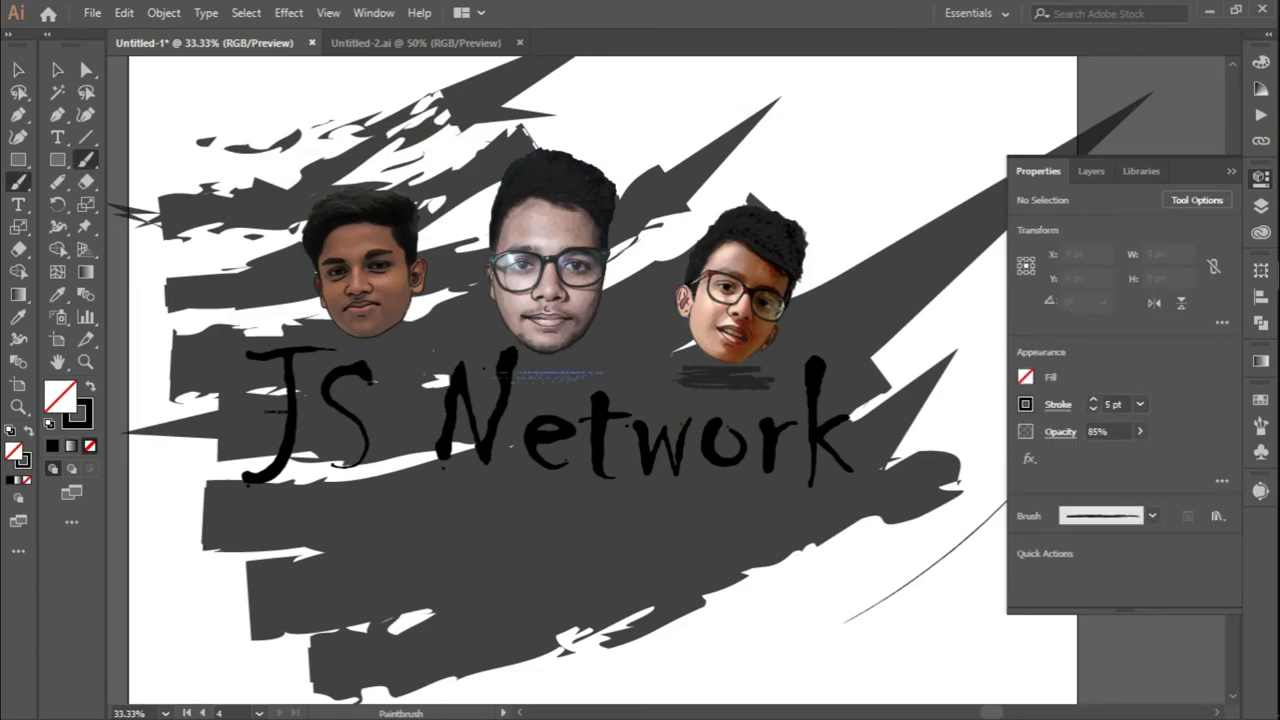
- Paint a brush shadow stroke under the middle face and send it one step backward
{"action": "left_click_drag", "start_coordinate": [500, 364], "coordinate": [575, 364]}
{"action": "right_click", "coordinate": [540, 368]}
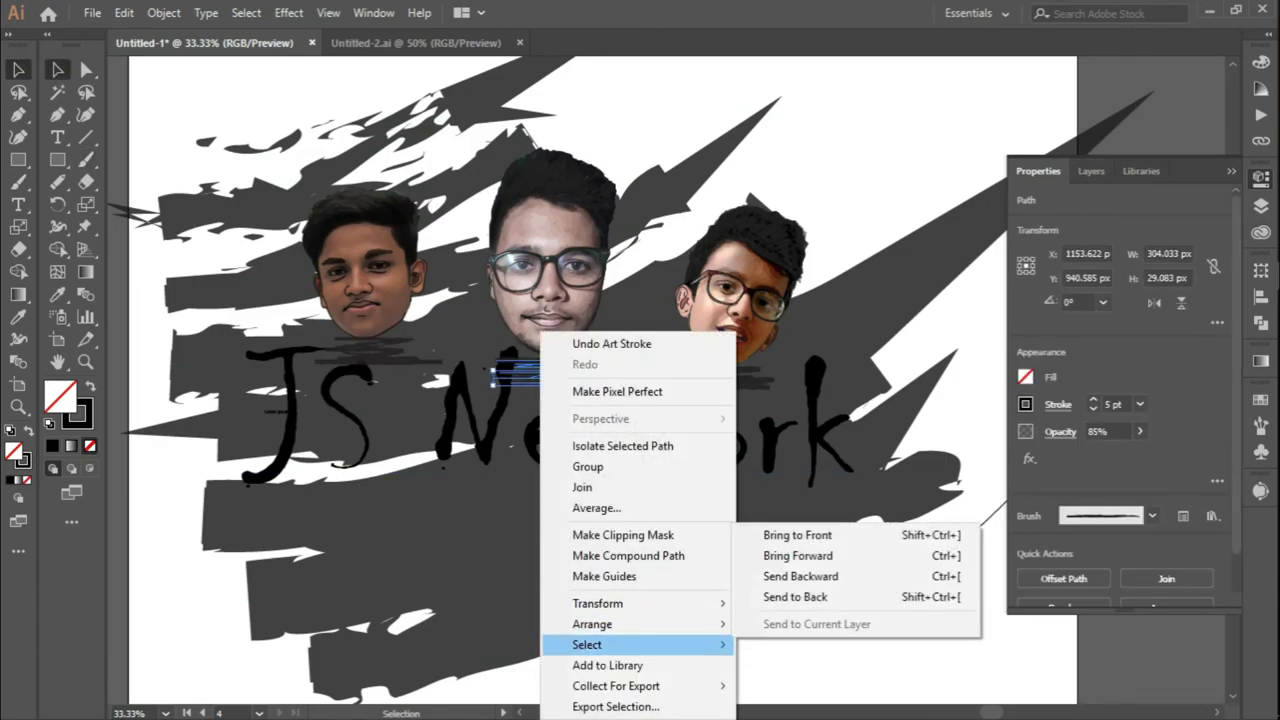
{"action": "left_click", "coordinate": [790, 577]}
- Deselect everything and zoom out to view the whole design
{"action": "key", "text": "v"}
{"action": "right_click", "coordinate": [535, 352]}
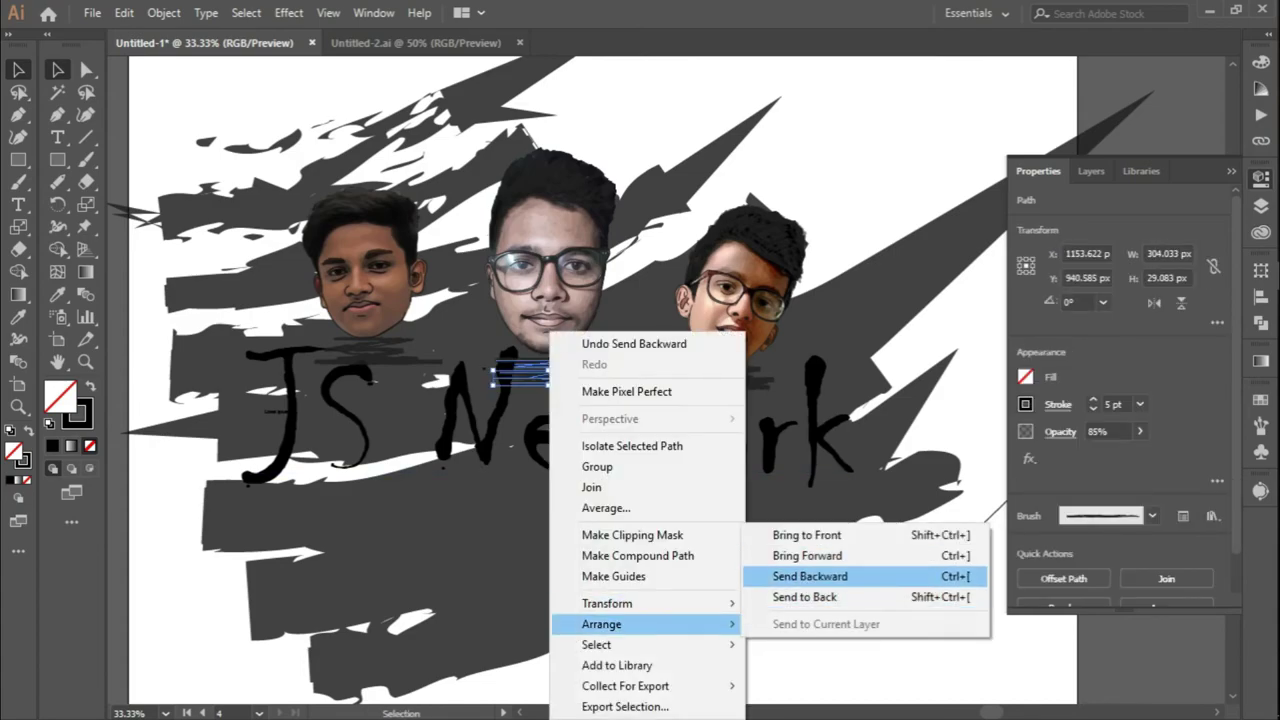
{"action": "key", "text": "Escape"}
{"action": "key", "text": "ctrl+shift+a"}
{"action": "key", "text": "ctrl+minus"}
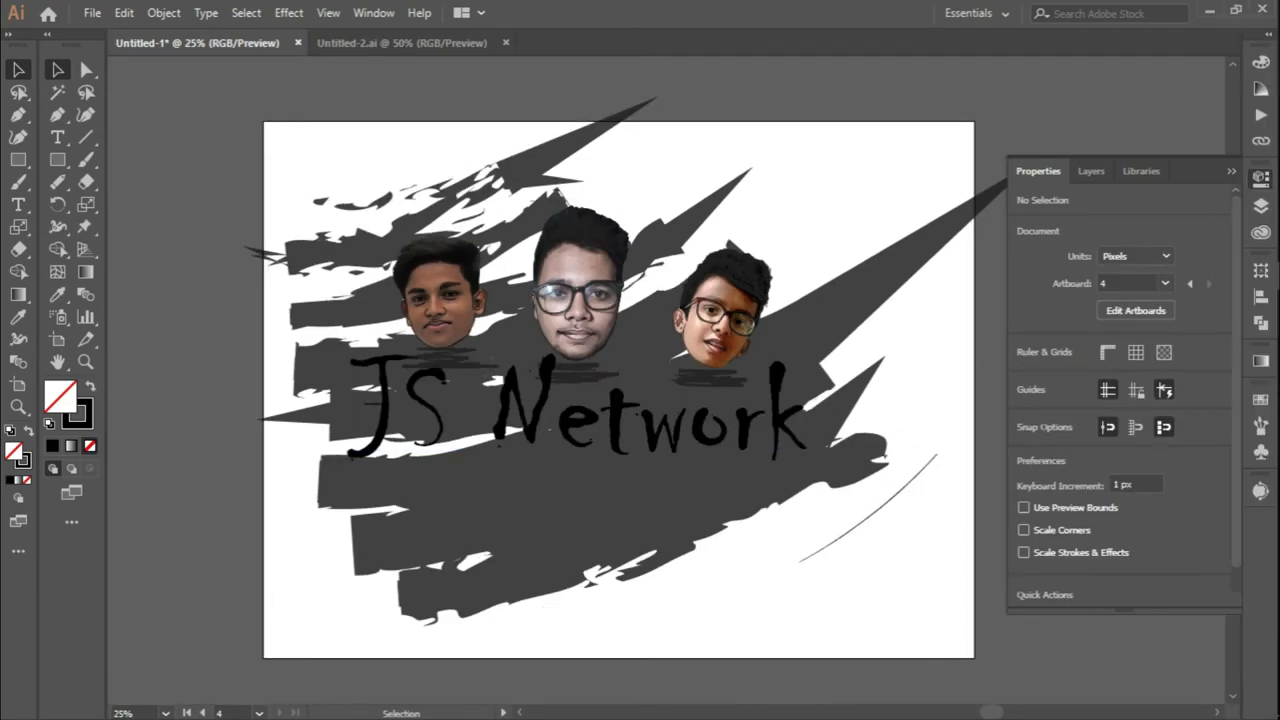
- Draw a large dark-filled rectangle, send it to the back, and nudge it up-left
{"action": "key", "text": "m"}
{"action": "mouse_move", "coordinate": [336, 198]}
{"action": "left_mouse_down"}
{"action": "mouse_move", "coordinate": [835, 465]}
{"action": "mouse_move", "coordinate": [851, 514]}
{"action": "left_mouse_up"}
{"action": "double_click", "coordinate": [60, 396]}
{"action": "left_click", "coordinate": [808, 250]}
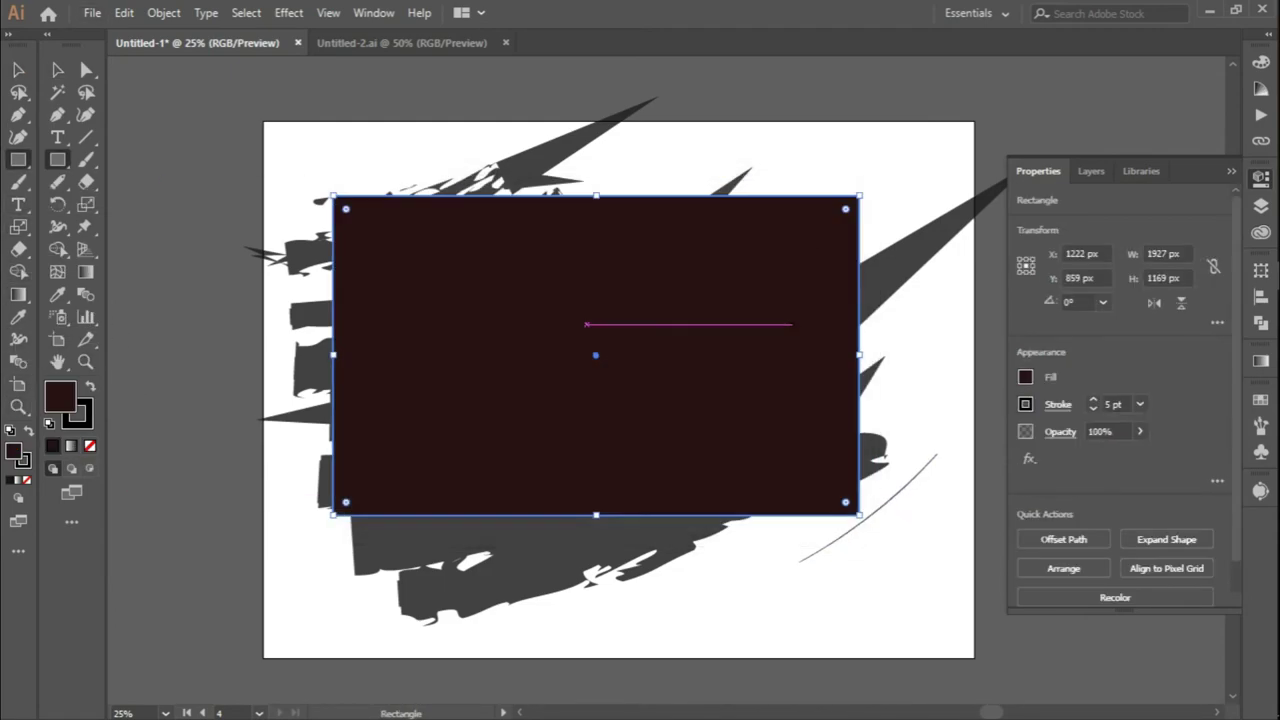
{"action": "key", "text": "v"}
{"action": "right_click", "coordinate": [790, 329]}
{"action": "left_click", "coordinate": [1030, 655]}
{"action": "left_click_drag", "start_coordinate": [860, 513], "coordinate": [848, 507]}
- Duplicate the JS Network title at 60% opacity and move the copy over the original
{"action": "left_click", "coordinate": [640, 415]}
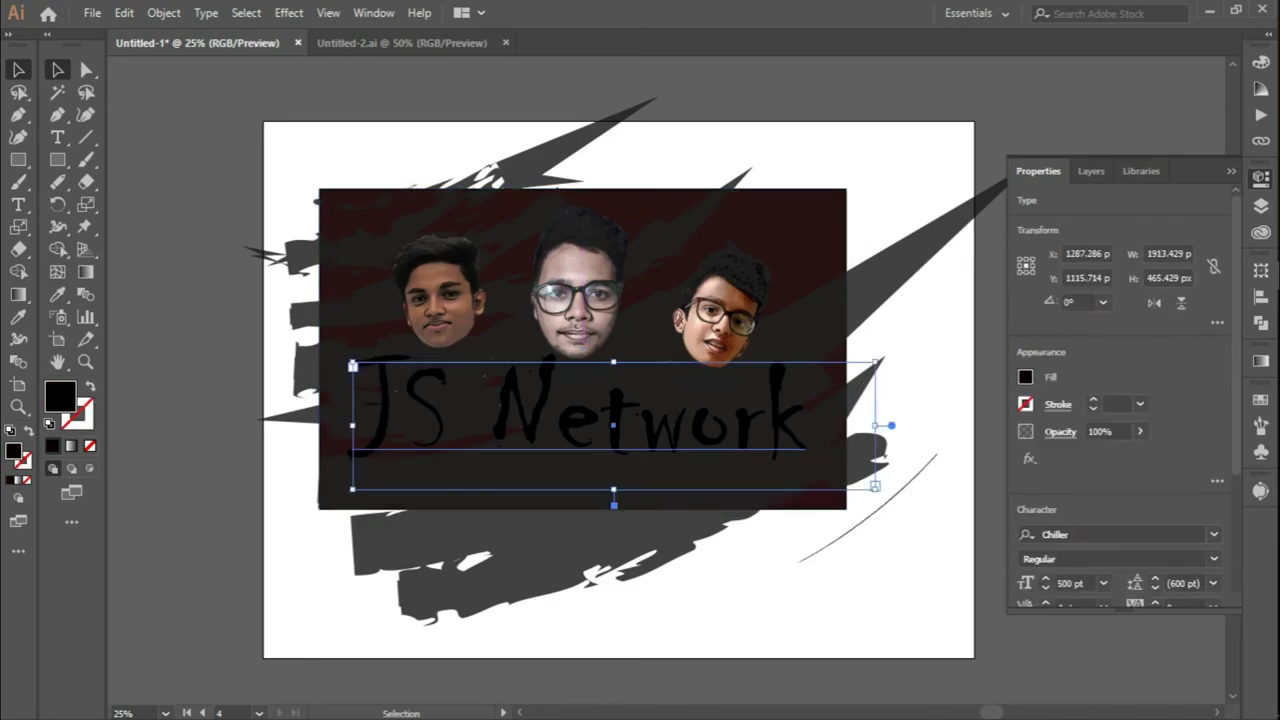
{"action": "left_click_drag", "start_coordinate": [580, 420], "coordinate": [713, 545]}
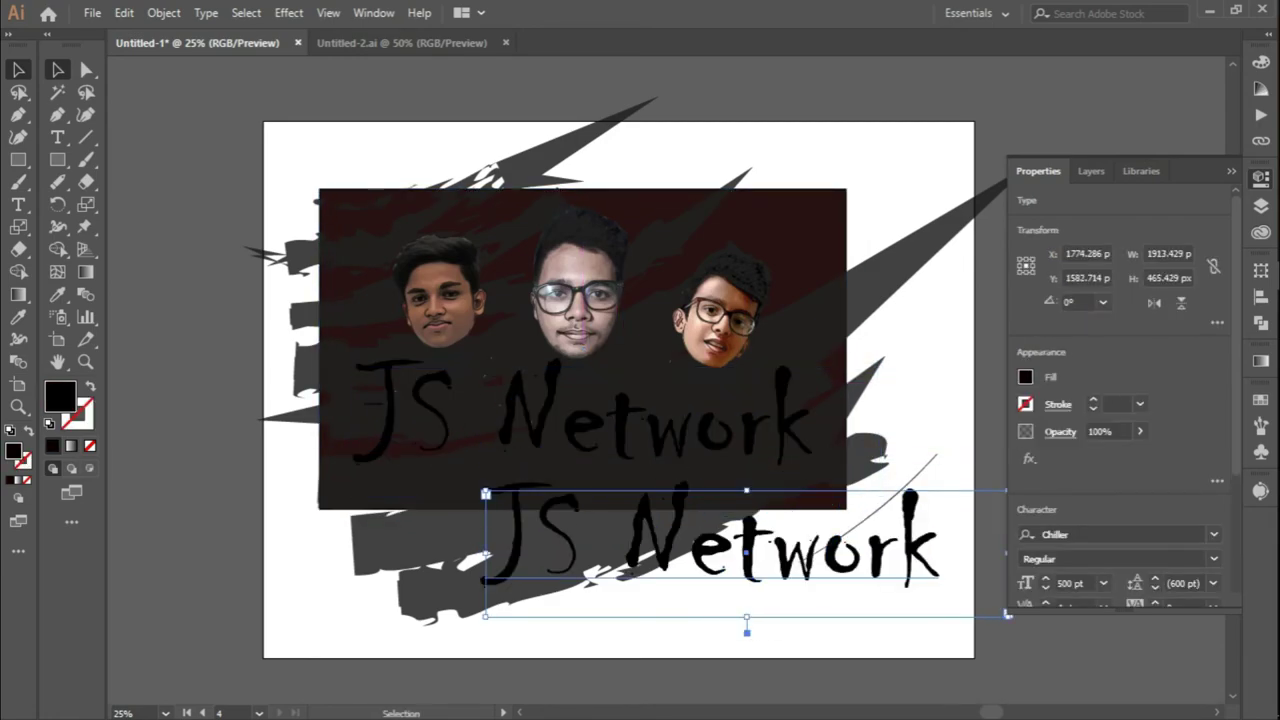
{"action": "left_click", "coordinate": [1140, 431]}
{"action": "left_click_drag", "start_coordinate": [1145, 454], "coordinate": [1108, 454]}
{"action": "left_click_drag", "start_coordinate": [940, 585], "coordinate": [826, 474]}
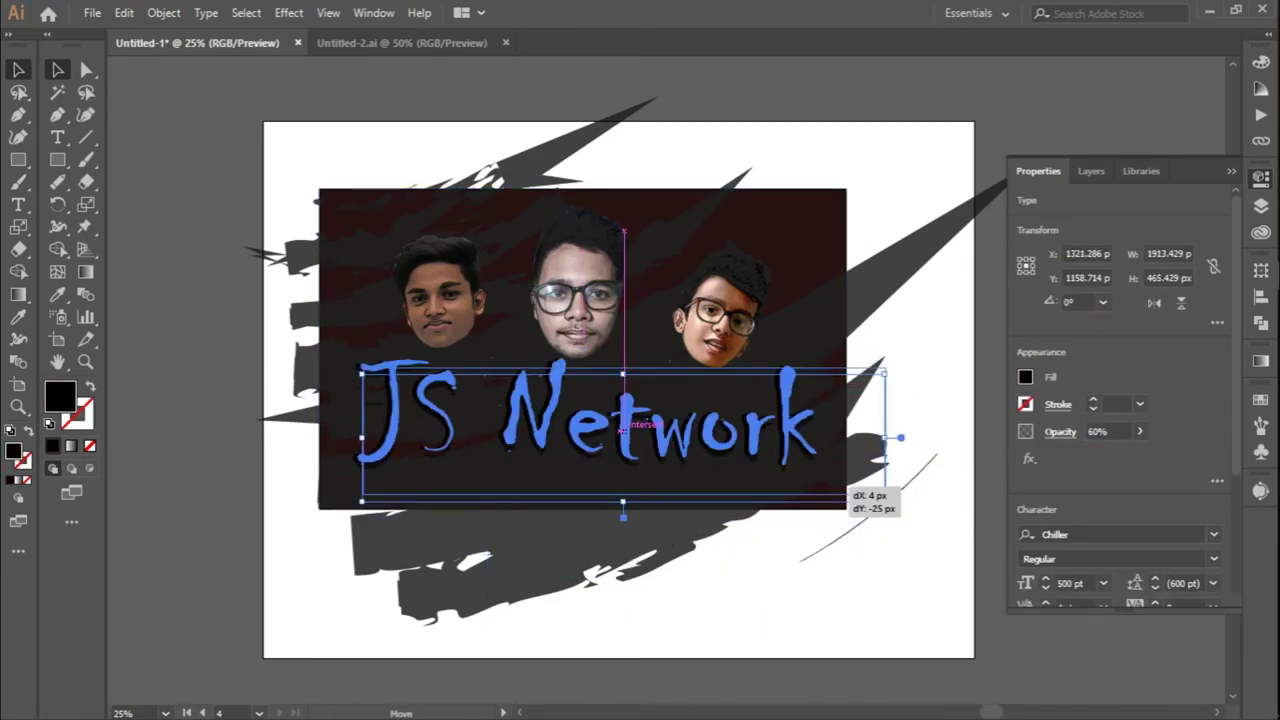
- Undo the title move and fill the JS Network title with an orange swatch
{"action": "key", "text": "ctrl+plus"}
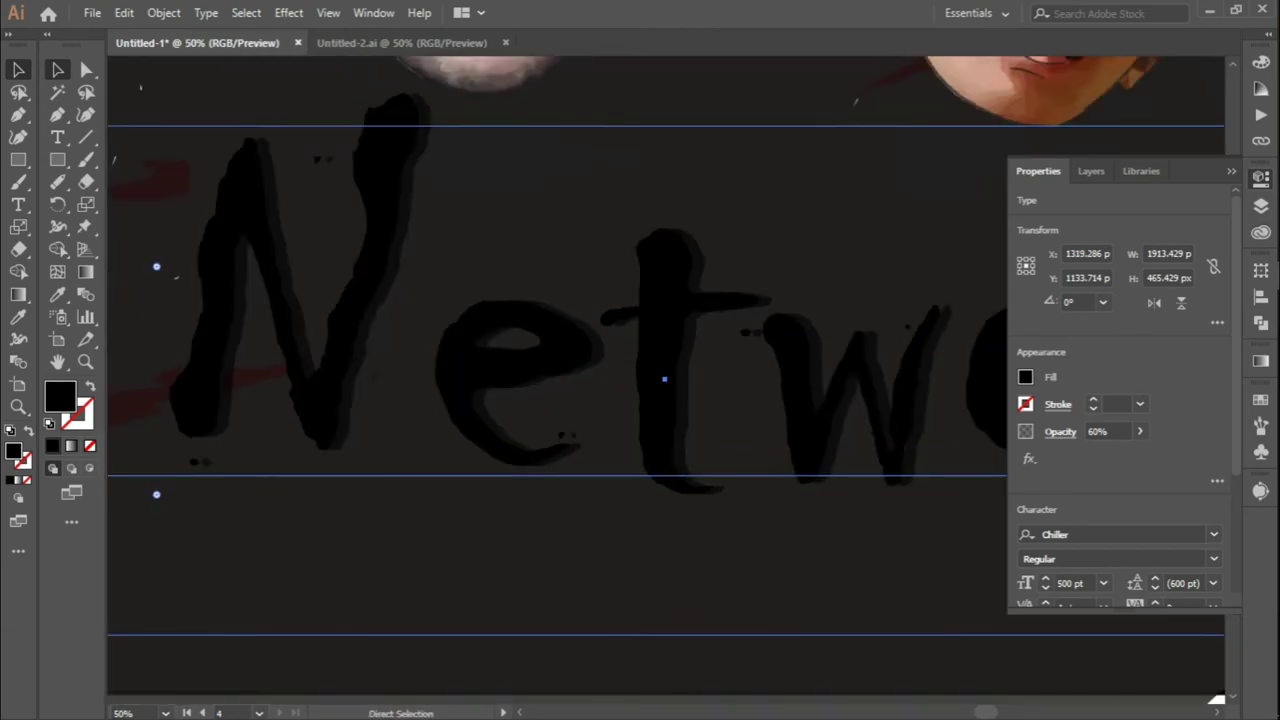
{"action": "right_click", "coordinate": [449, 58]}
{"action": "left_click", "coordinate": [510, 71]}
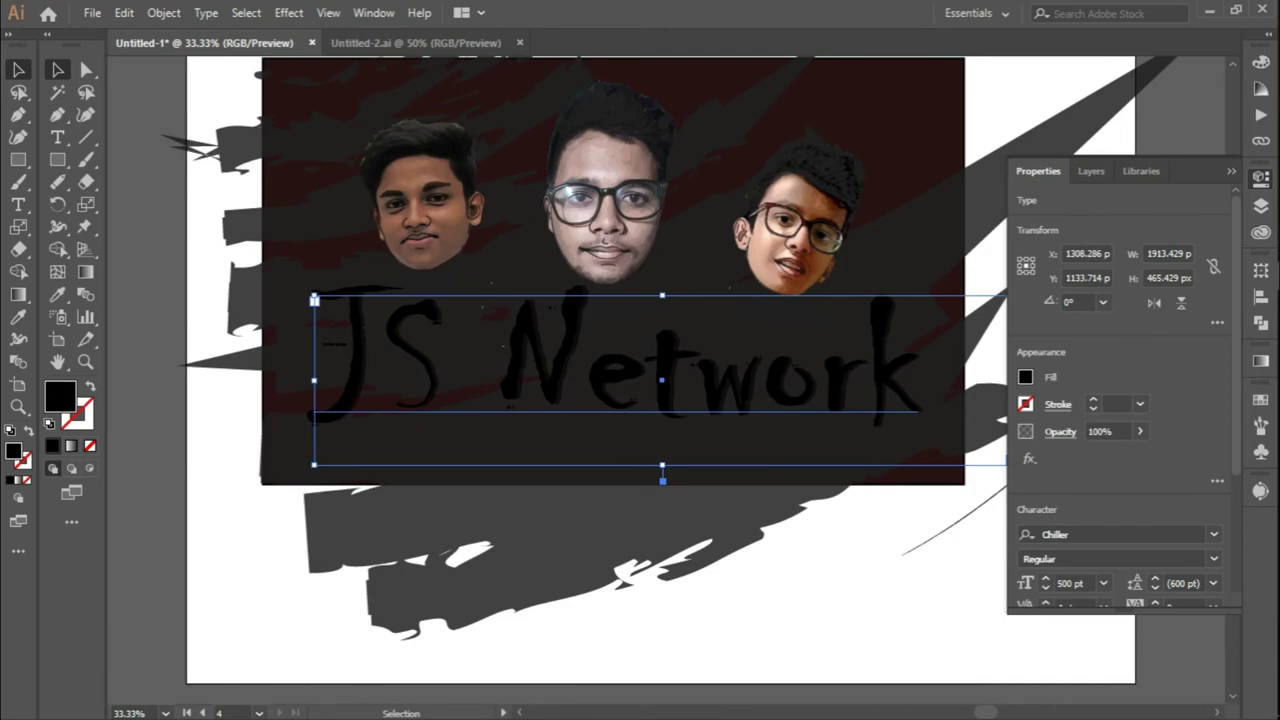
{"action": "left_click", "coordinate": [1025, 377]}
{"action": "left_click", "coordinate": [1005, 443]}
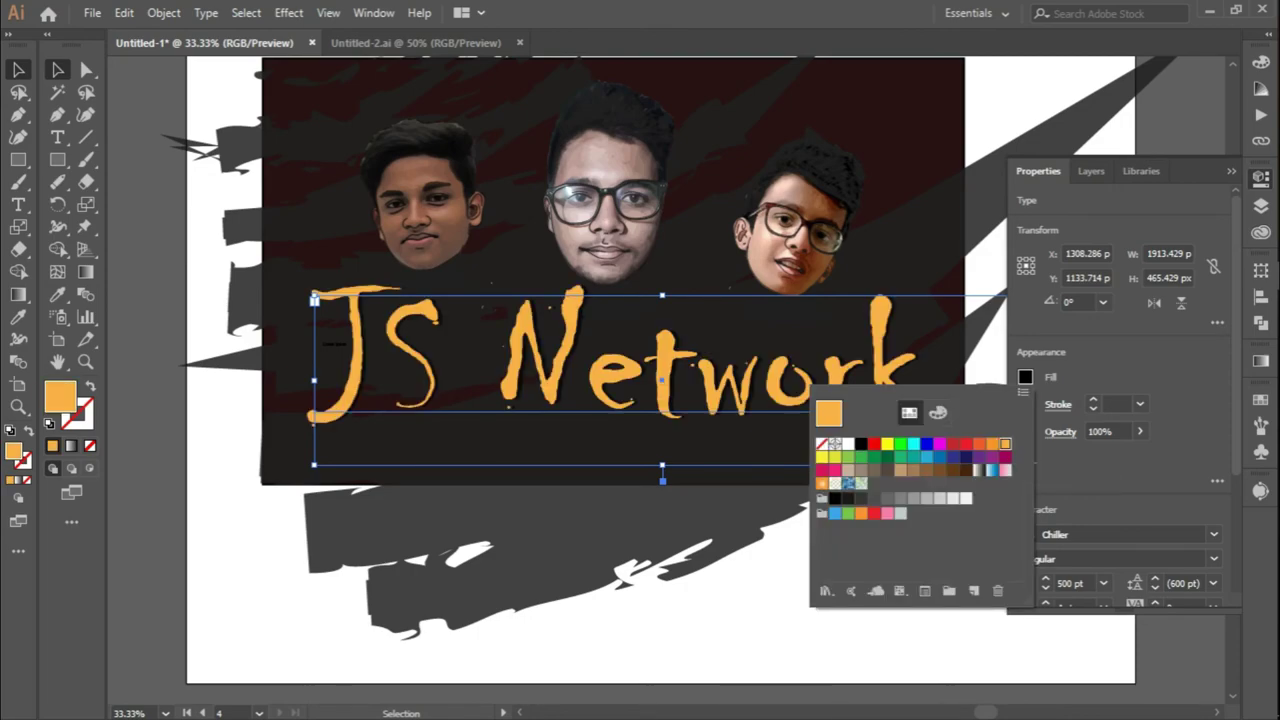
{"action": "key", "text": "Escape"}
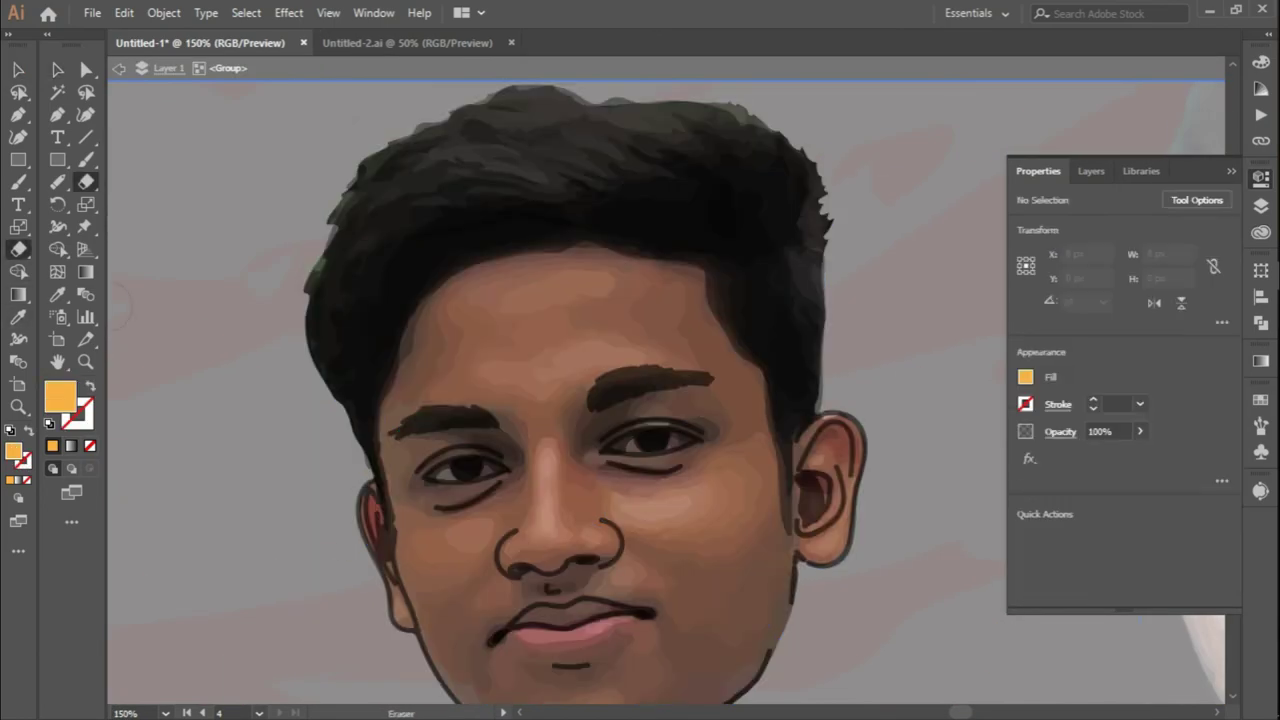
- Erase the left portrait's rough hair edge along its left side and top, then zoom out
{"action": "left_click_drag", "start_coordinate": [445, 118], "coordinate": [610, 90]}
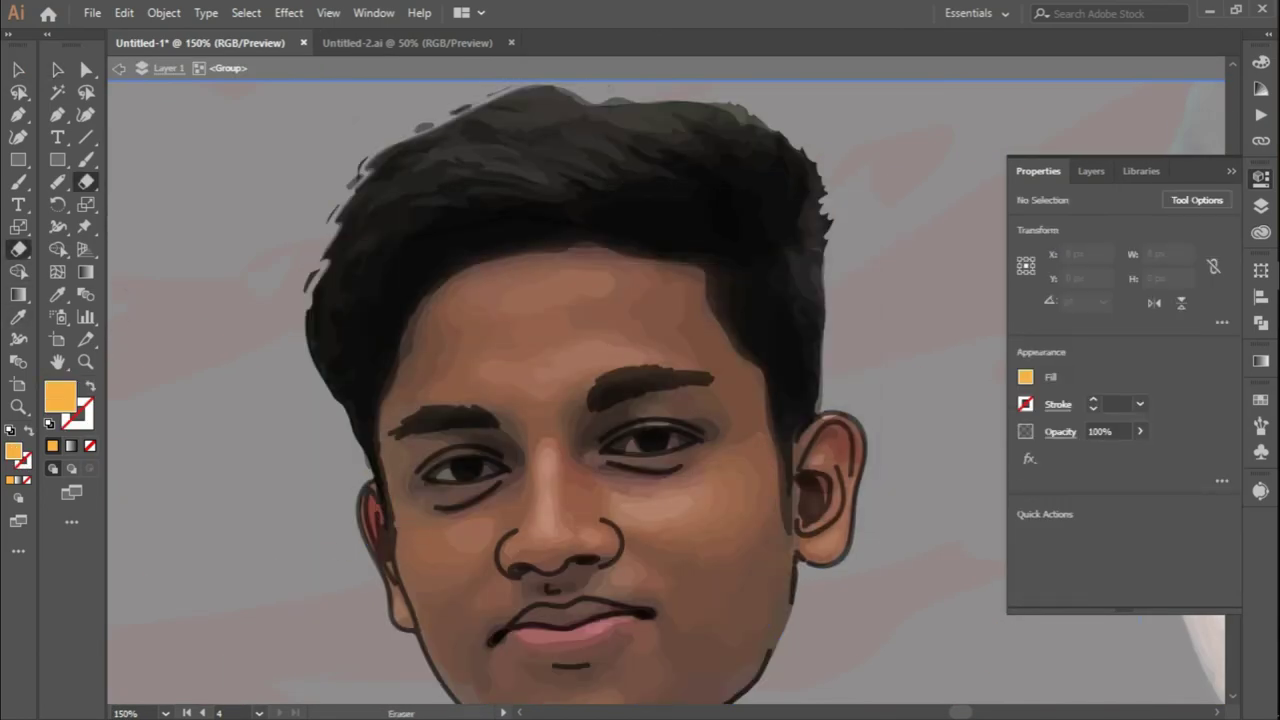
{"action": "left_click_drag", "start_coordinate": [403, 128], "coordinate": [428, 213]}
{"action": "left_click_drag", "start_coordinate": [428, 213], "coordinate": [537, 170]}
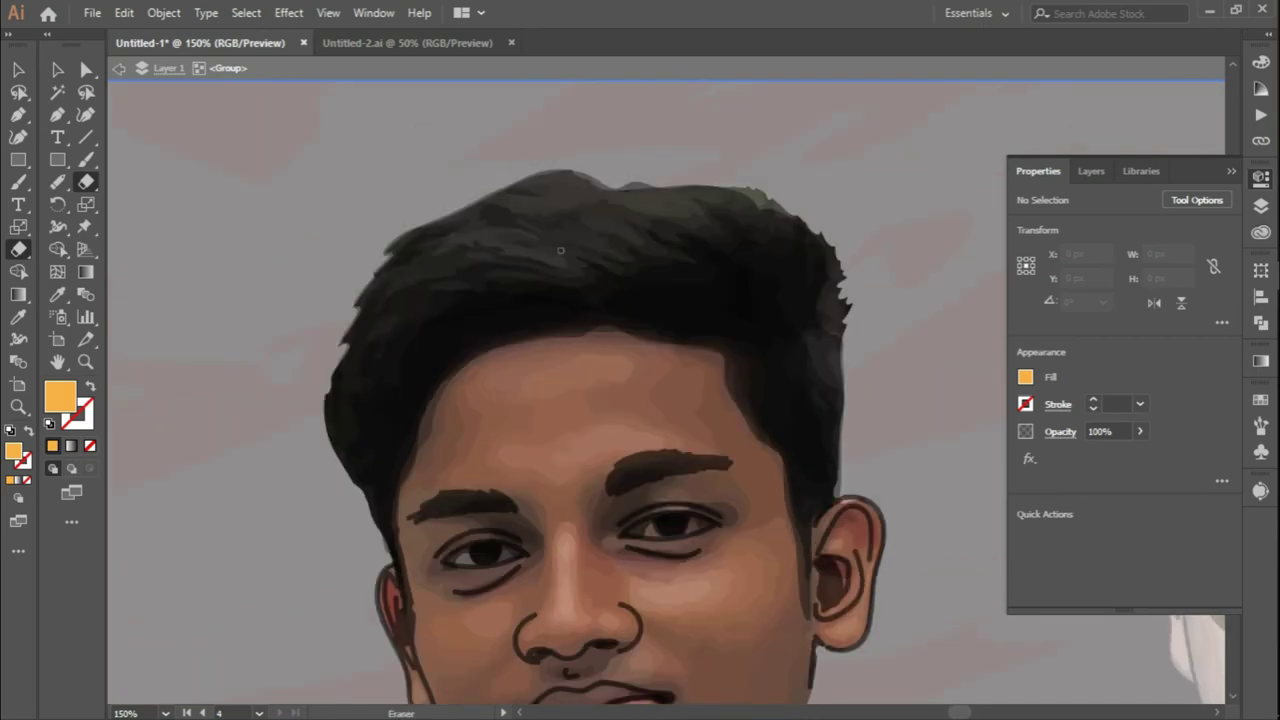
{"action": "key", "text": "v"}
{"action": "key", "text": "ctrl+minus"}
{"action": "key", "text": "ctrl+minus"}
{"action": "key", "text": "ctrl+minus"}
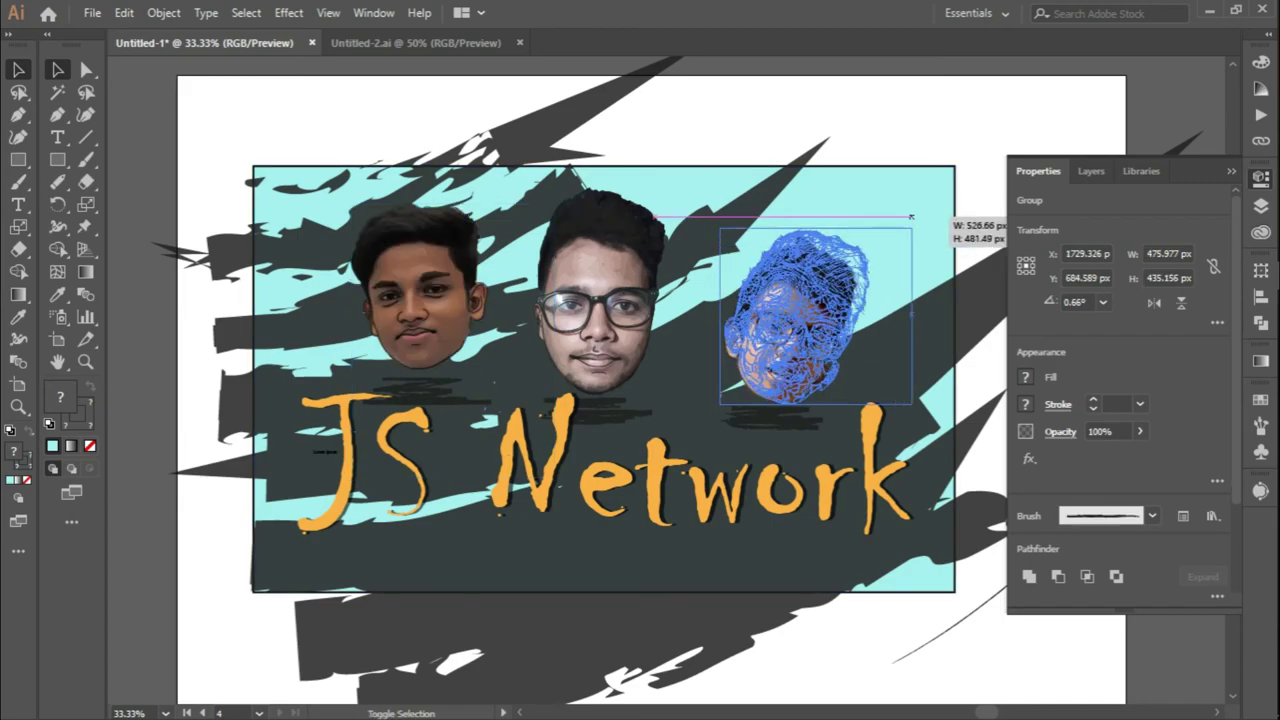
- Nudge the left portrait slightly left and set the right portrait's fill to None
{"action": "left_click_drag", "start_coordinate": [437, 345], "coordinate": [409, 350]}
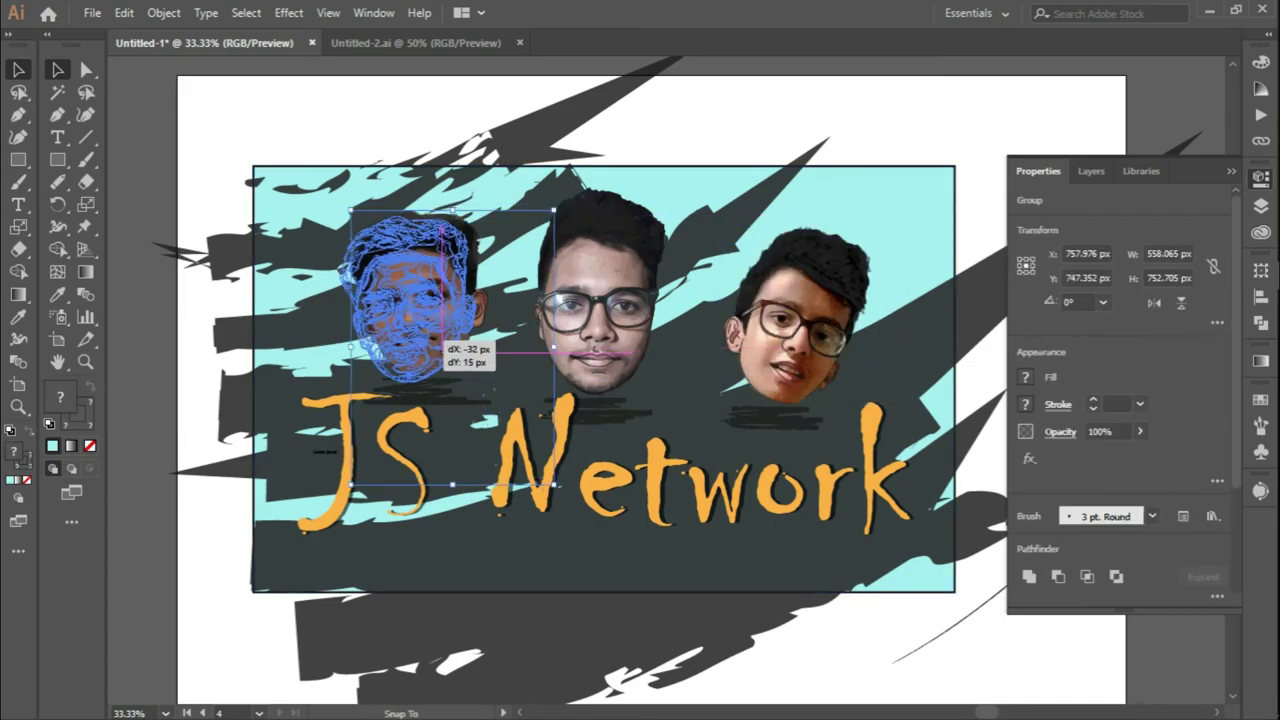
{"action": "left_click", "coordinate": [800, 320]}
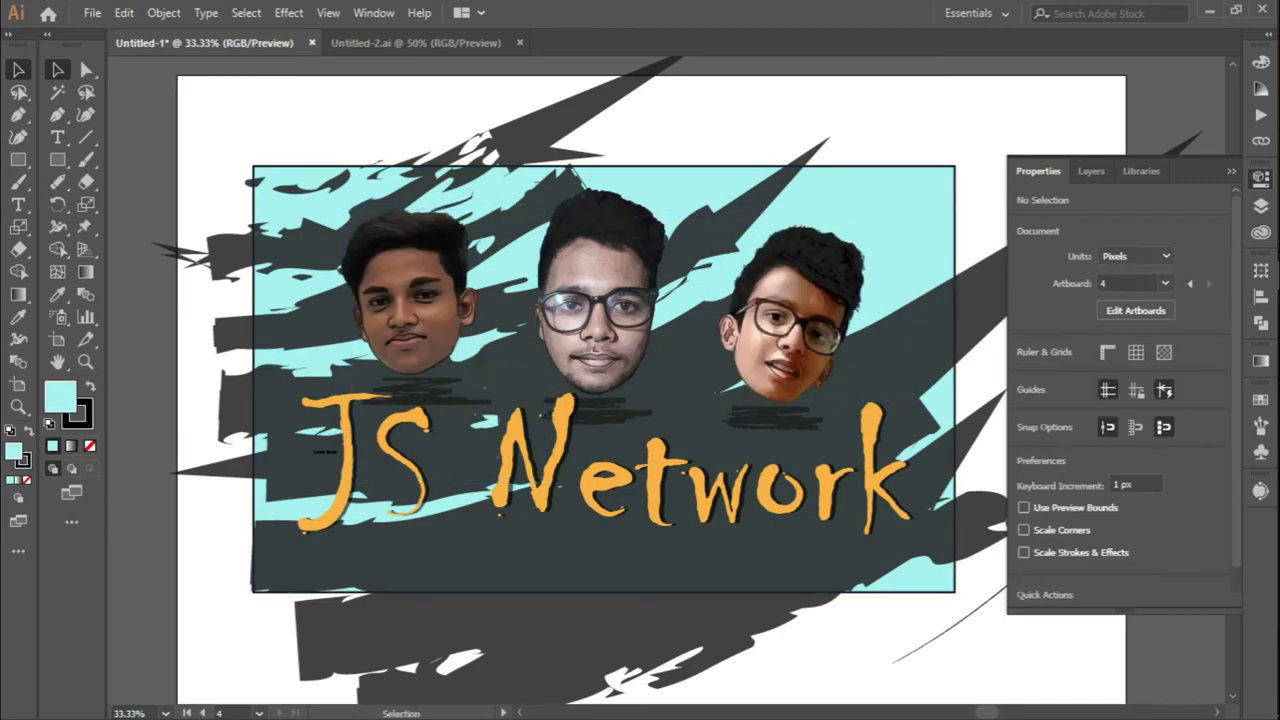
{"action": "key", "text": "slash"}
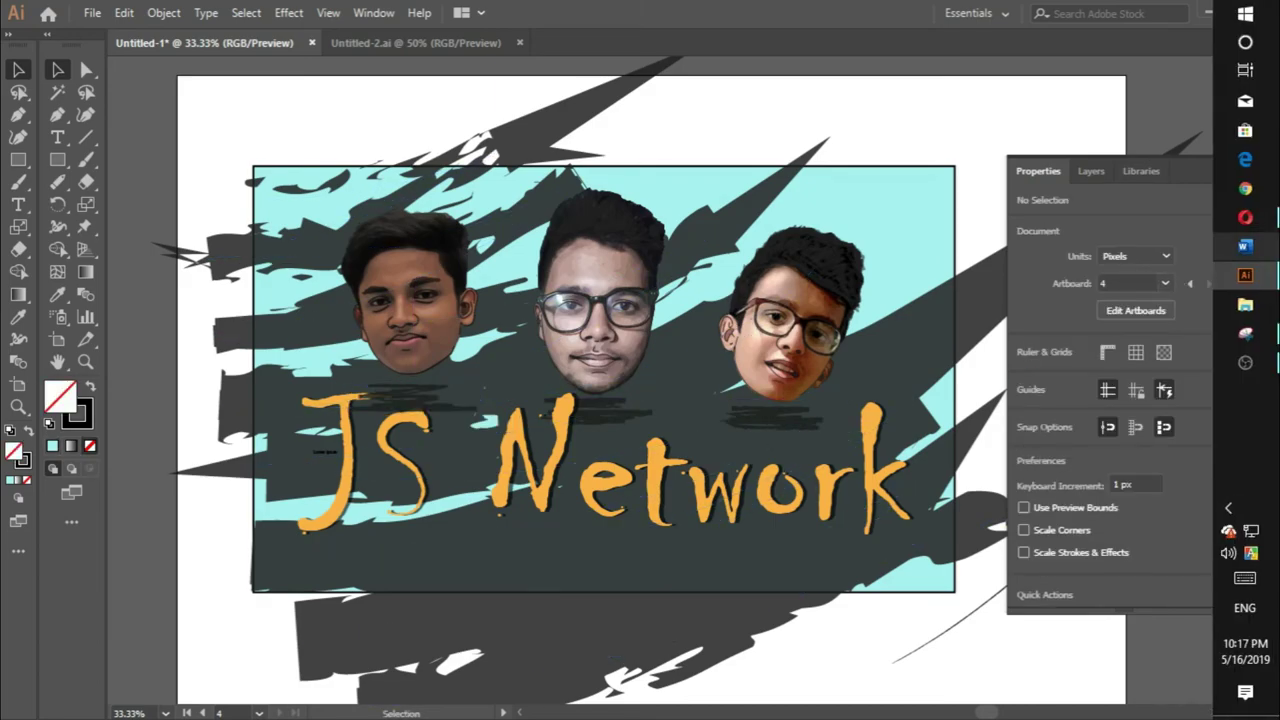
- Crop the artboard to about 1918 × 1166 px around the backdrop rectangle
{"action": "key", "text": "shift+o"}
{"action": "key", "text": "ctrl+minus"}
{"action": "left_click_drag", "start_coordinate": [680, 700], "coordinate": [680, 540]}
{"action": "mouse_move", "coordinate": [300, 345]}
{"action": "left_mouse_down"}
{"action": "mouse_move", "coordinate": [350, 345]}
{"action": "mouse_move", "coordinate": [650, 250]}
{"action": "left_mouse_up"}
- Save the document as logo.ai with the default save options
{"action": "left_click", "coordinate": [91, 13]}
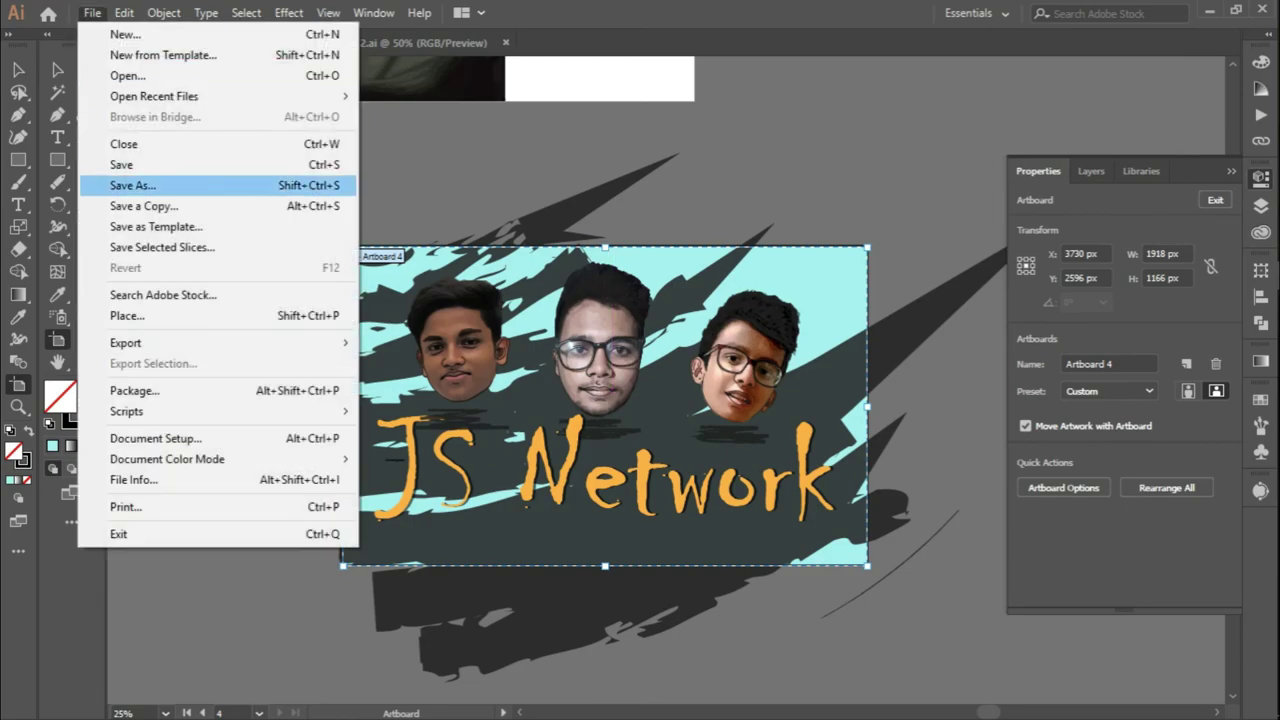
{"action": "left_click", "coordinate": [128, 183]}
{"action": "key", "text": "Return"}
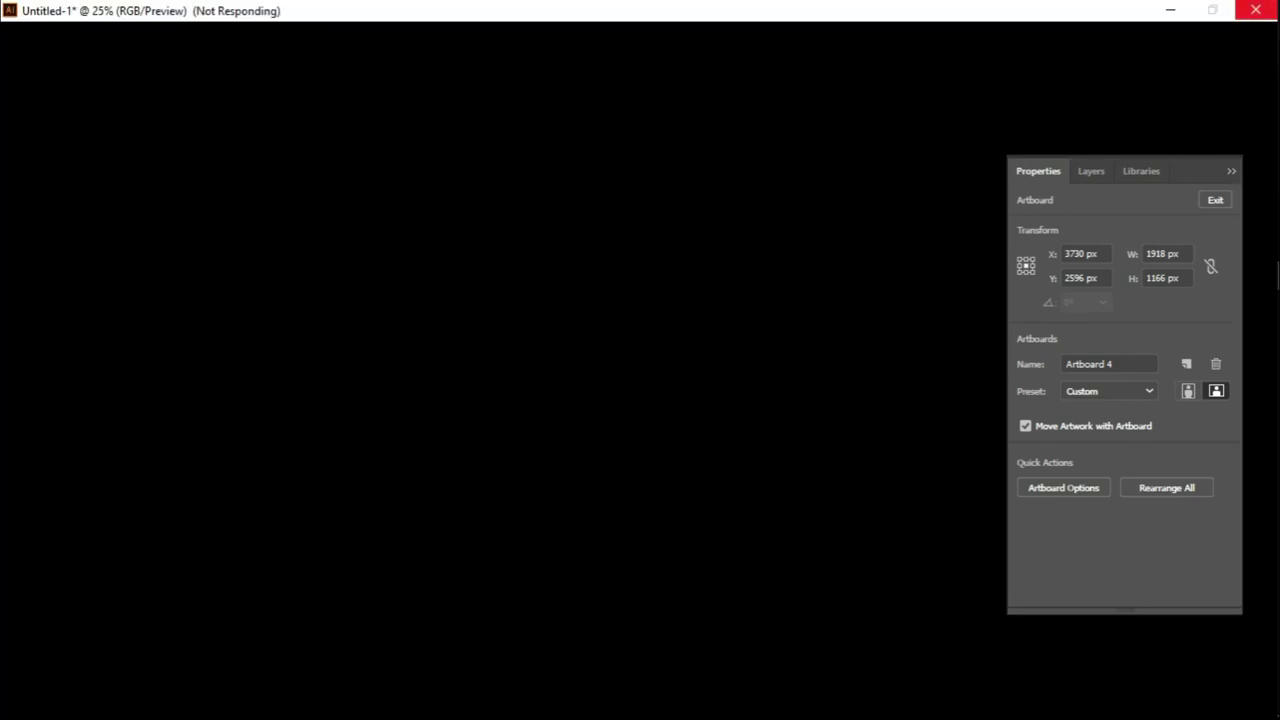
{"action": "key", "text": "Return"}
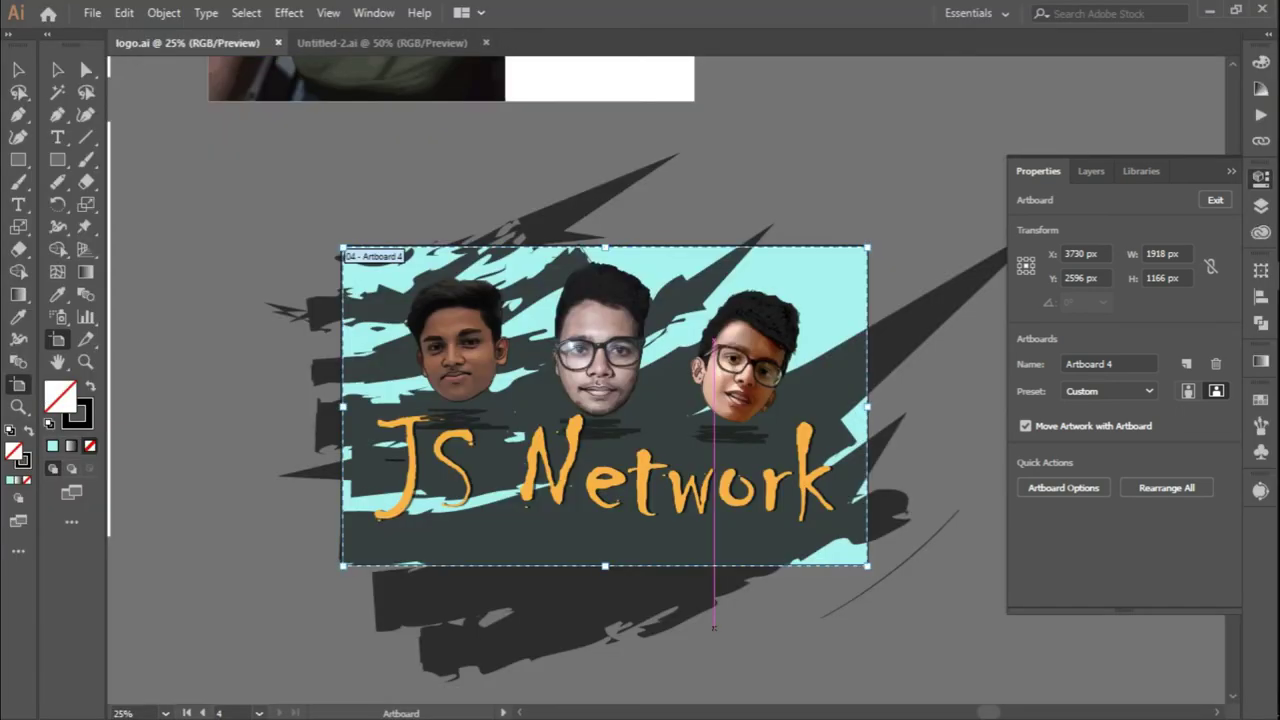
- Export the artboard as the logo-04 image into Documents
{"action": "left_click", "coordinate": [91, 13]}
{"action": "left_click", "coordinate": [410, 365]}
{"action": "left_click", "coordinate": [86, 294]}
{"action": "left_click", "coordinate": [486, 506]}
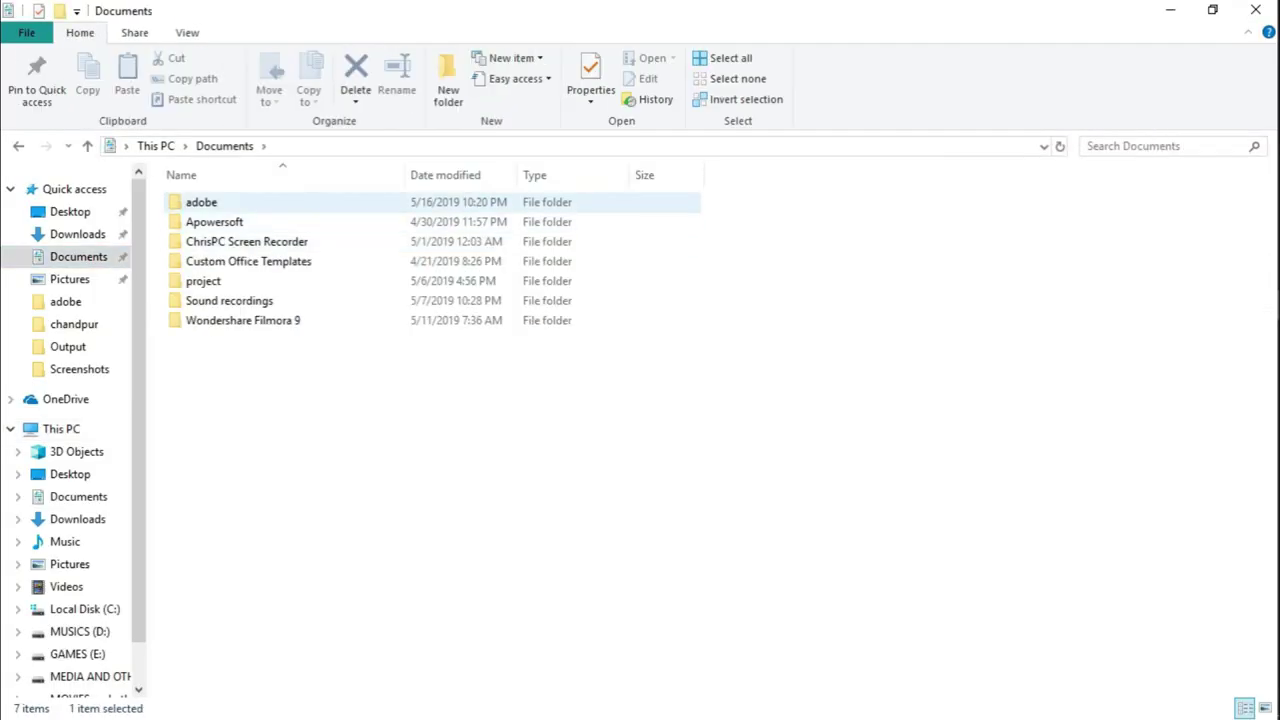
- Delete the old logo-01 to logo-03 exports from the adobe folder
{"action": "double_click", "coordinate": [200, 200]}
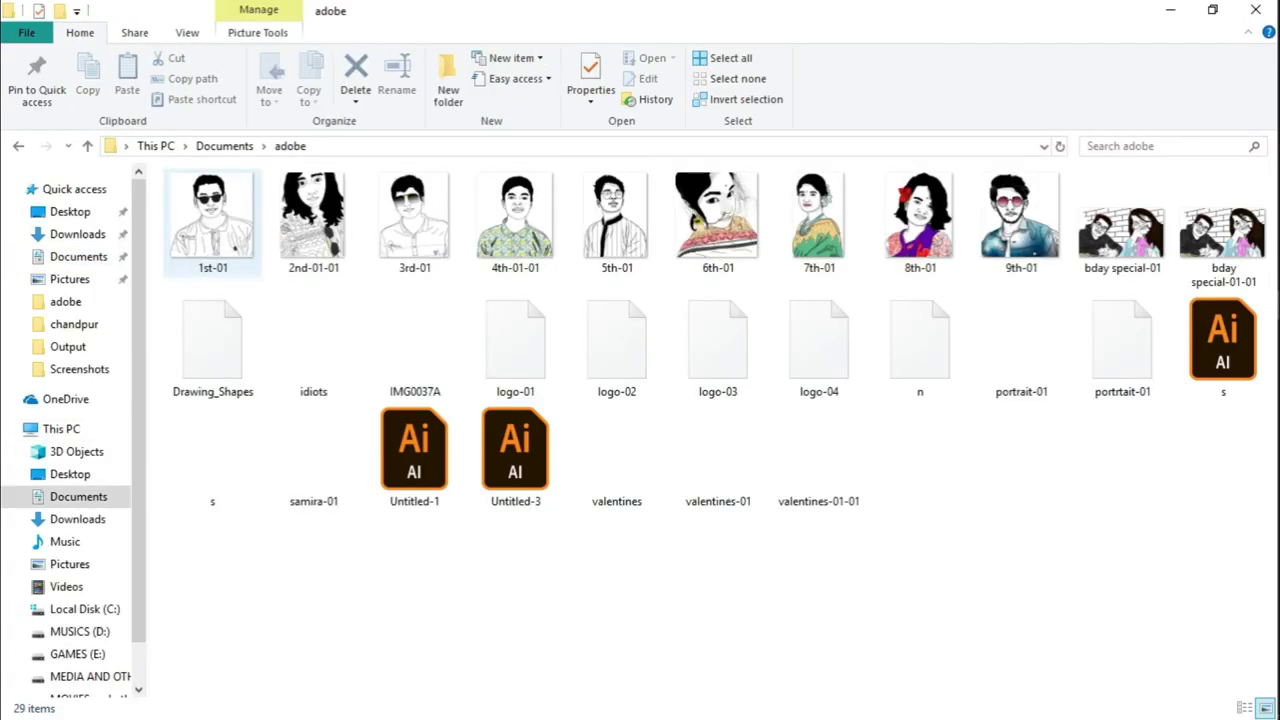
{"action": "left_click_drag", "start_coordinate": [765, 290], "coordinate": [470, 395]}
{"action": "key", "text": "Delete"}
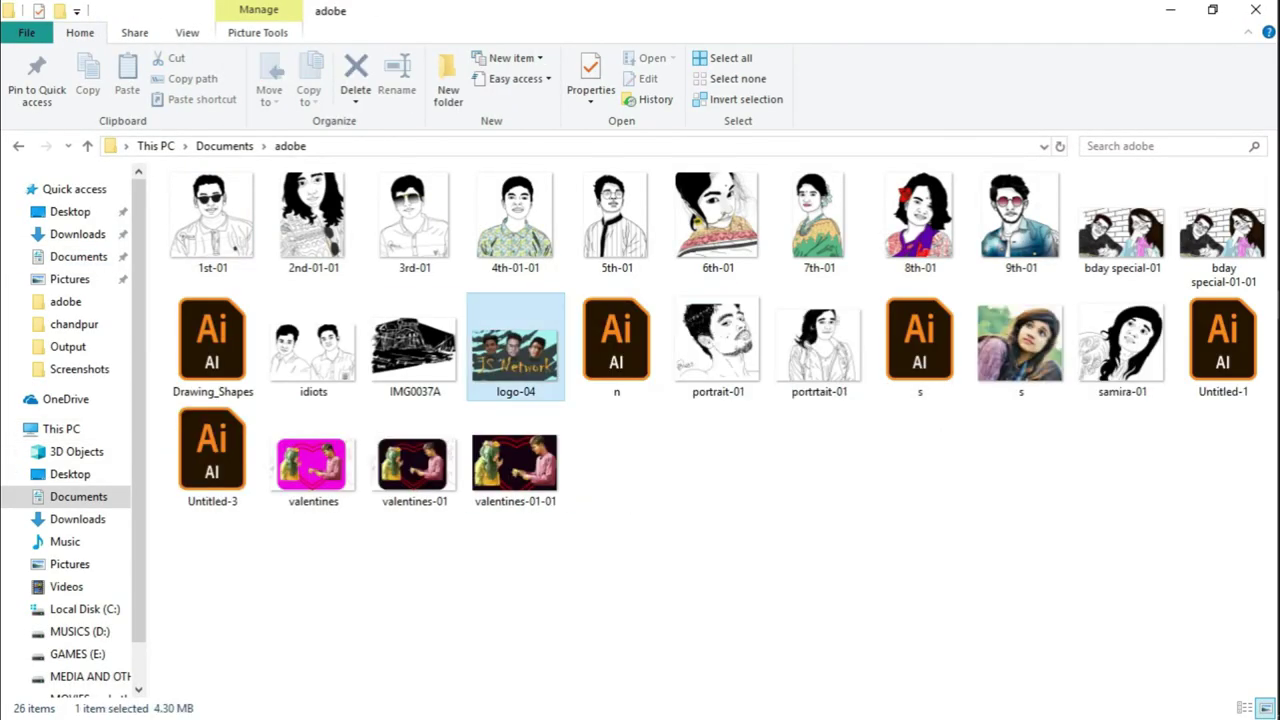
{"action": "key", "text": "Return"}
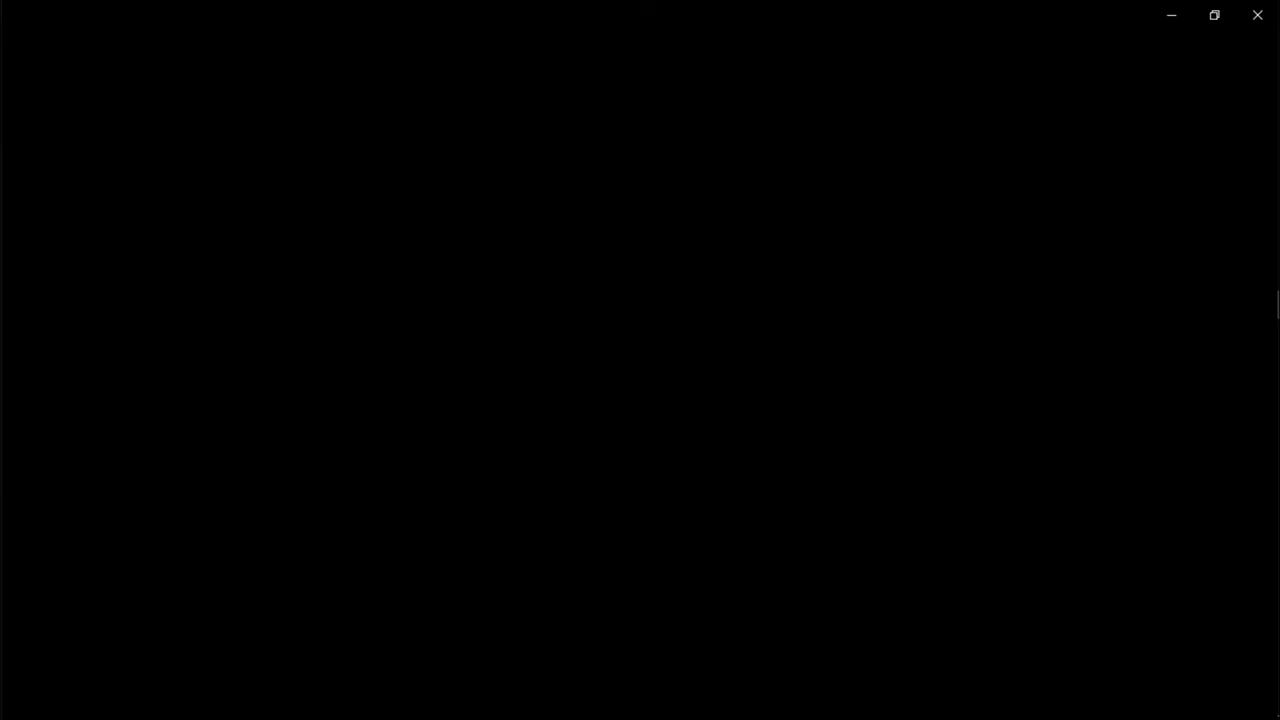